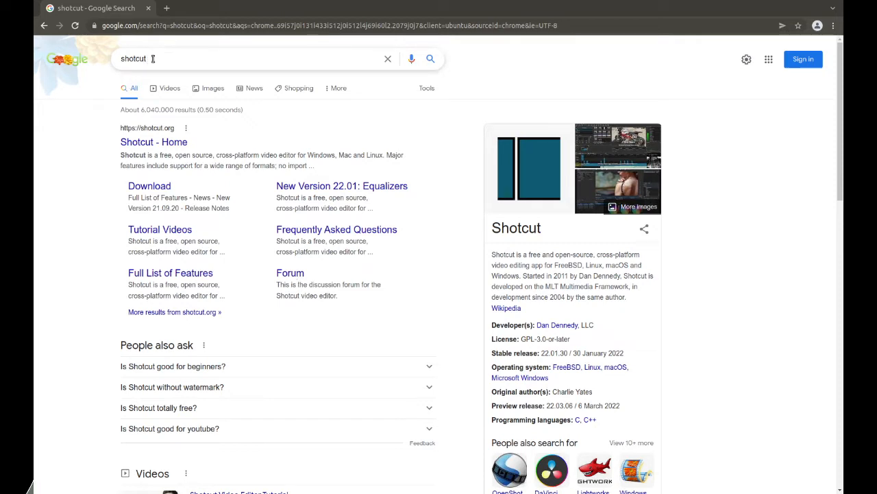
- Open the Shotcut website from the search results and go to its download page, dismissing the advertisement
{"action": "left_click", "coordinate": [171, 142]}
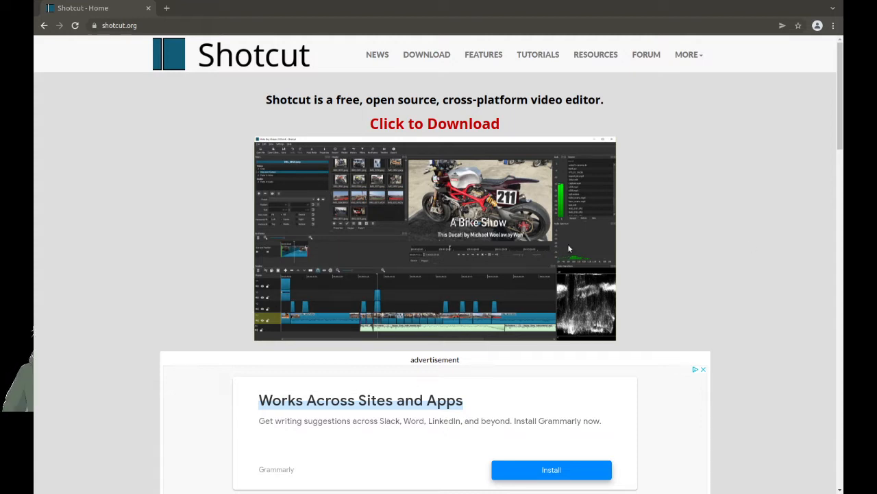
{"action": "left_click", "coordinate": [414, 126]}
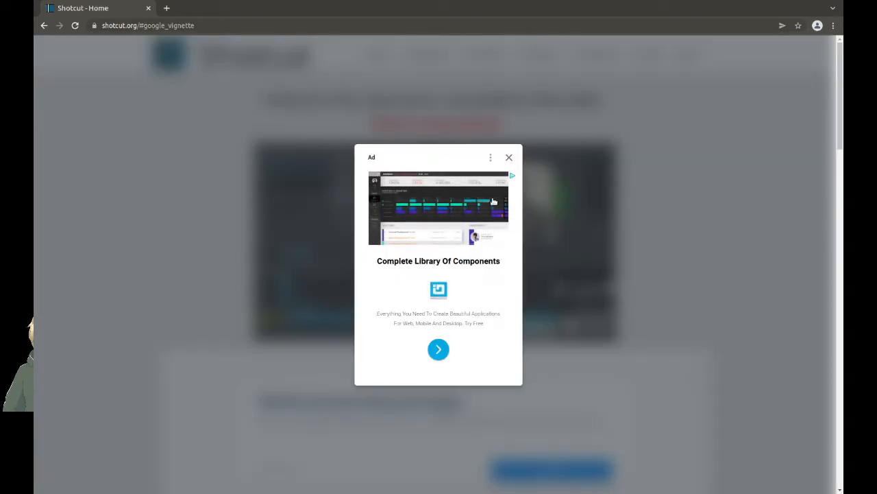
{"action": "left_click", "coordinate": [510, 159]}
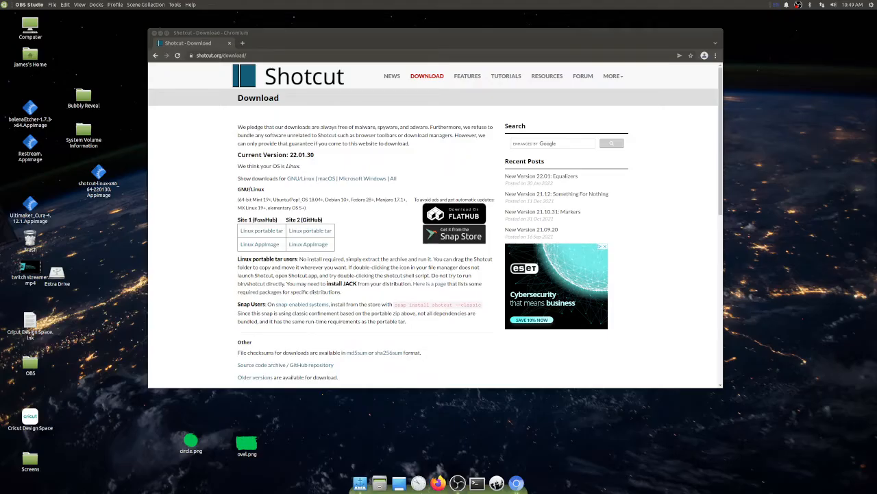
- Minimise the browser window and move the Shotcut AppImage file to the upper middle of the desktop
{"action": "left_click_drag", "start_coordinate": [416, 42], "coordinate": [562, 40]}
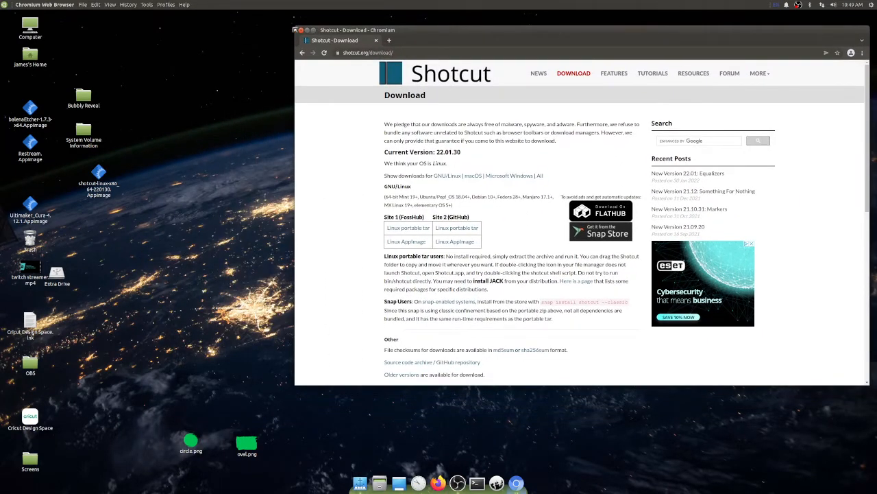
{"action": "left_click", "coordinate": [307, 30]}
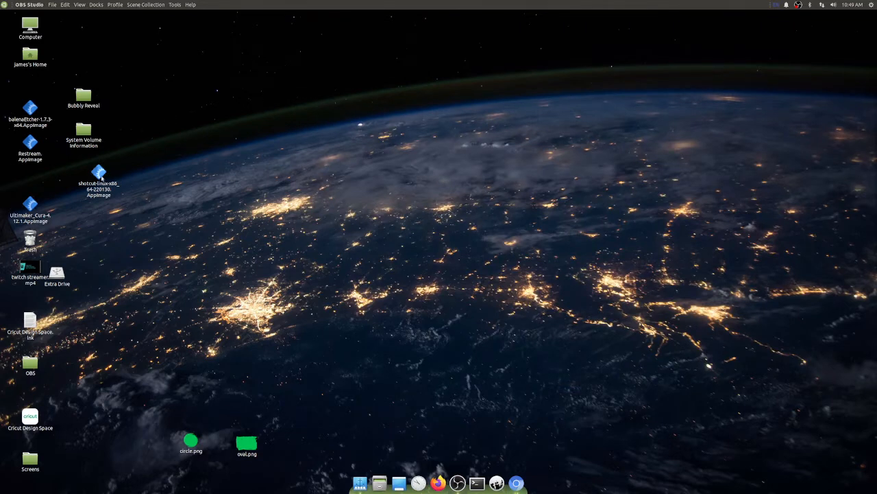
{"action": "left_click_drag", "start_coordinate": [101, 176], "coordinate": [410, 147]}
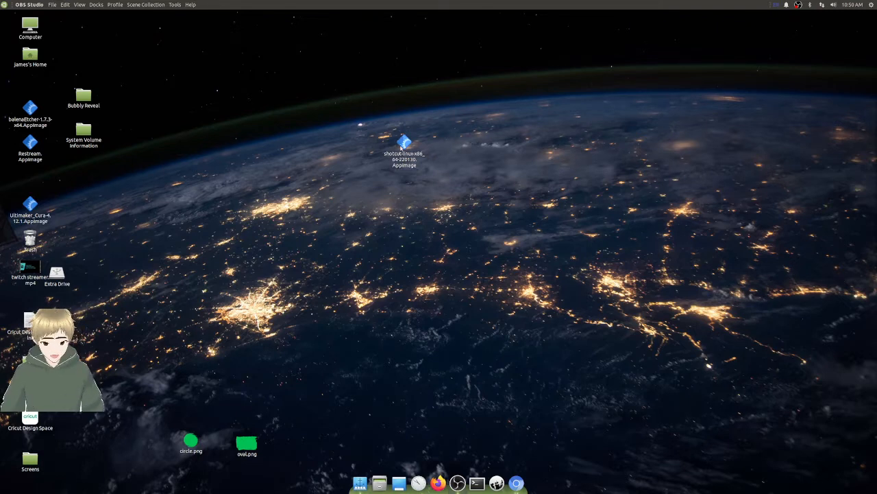
- Switch execution as a program off and on again in the permissions of shotcut-linux-x86_64-220130.AppImage, leaving it allowed
{"action": "right_click", "coordinate": [406, 146]}
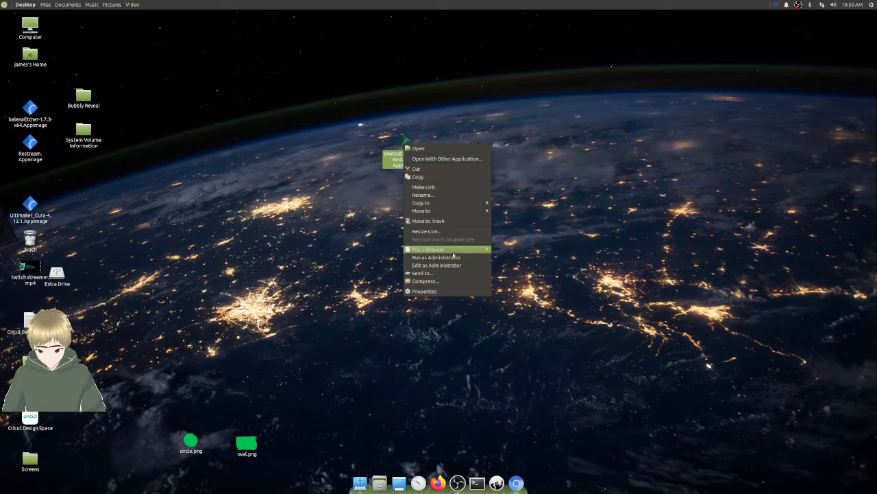
{"action": "left_click", "coordinate": [456, 291]}
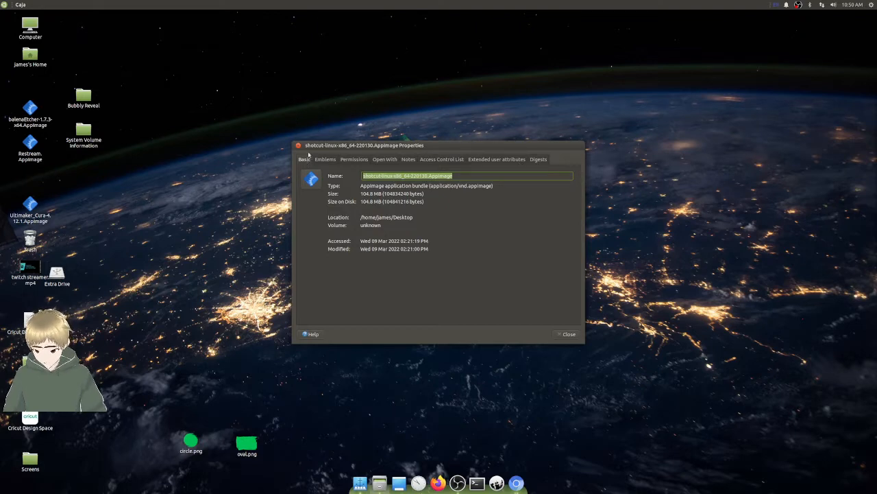
{"action": "left_click", "coordinate": [348, 162]}
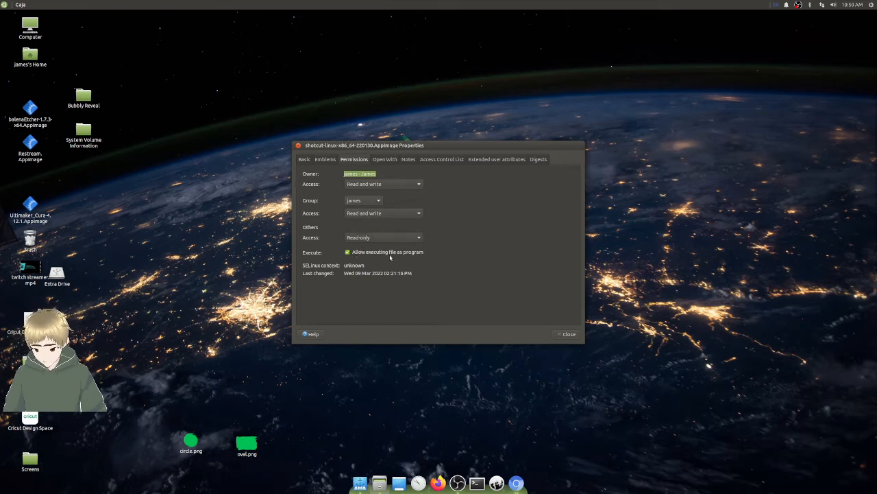
{"action": "left_click", "coordinate": [349, 253]}
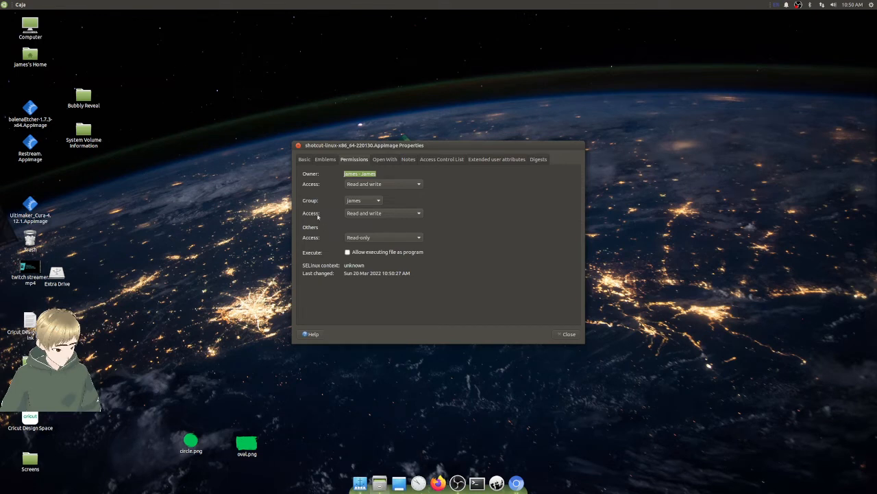
{"action": "left_click", "coordinate": [348, 252]}
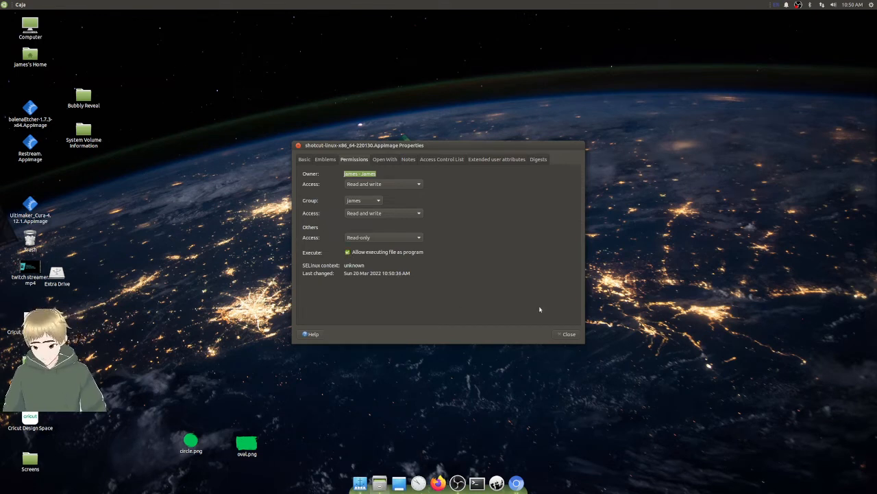
{"action": "left_click", "coordinate": [568, 334]}
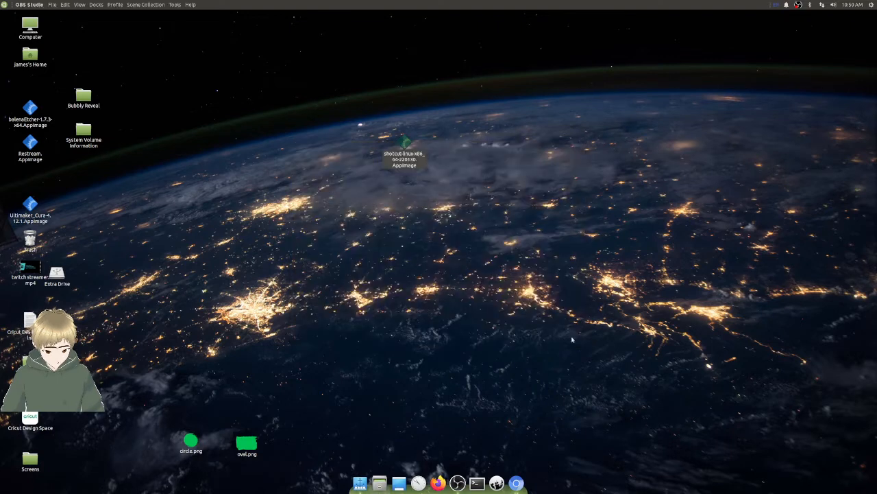
- Launch Shotcut from its AppImage and reposition and enlarge its window to fill most of the desktop
{"action": "left_click", "coordinate": [403, 145]}
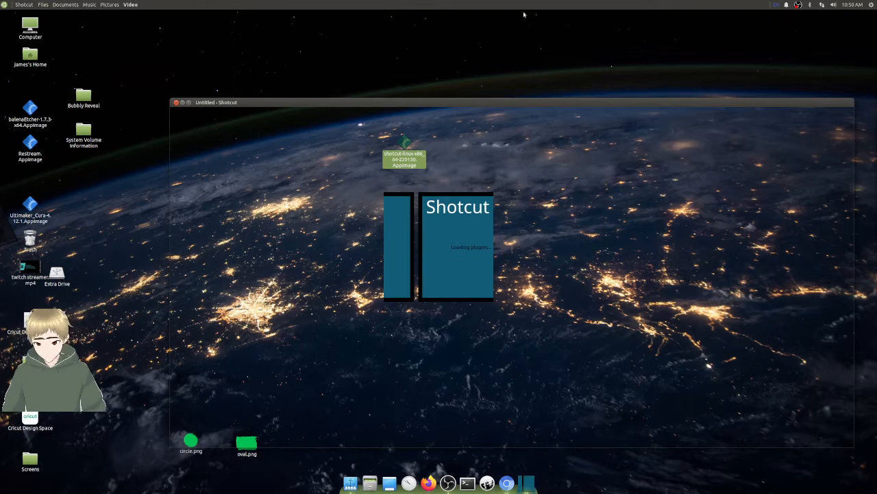
{"action": "left_click_drag", "start_coordinate": [497, 103], "coordinate": [386, 39]}
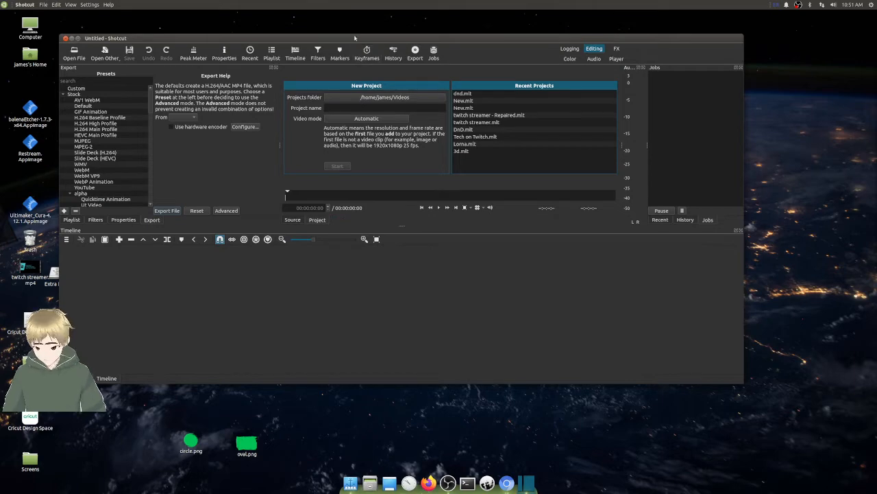
{"action": "left_click_drag", "start_coordinate": [351, 39], "coordinate": [297, 21]}
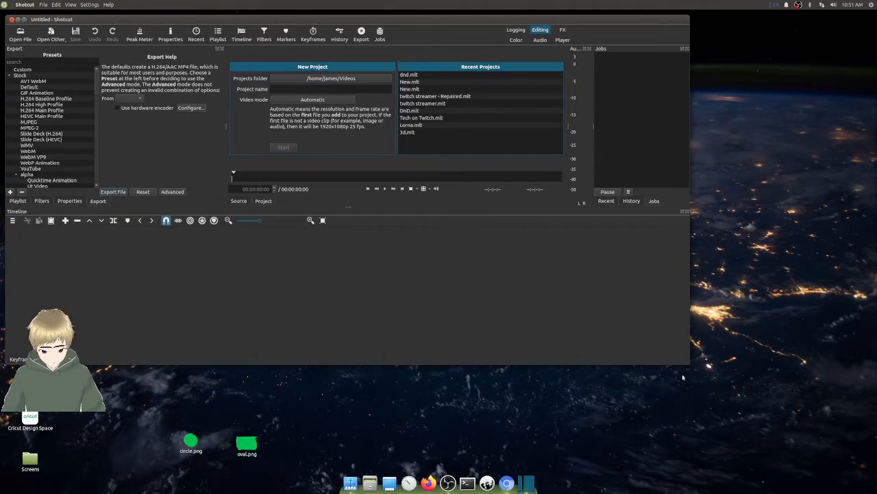
{"action": "left_click_drag", "start_coordinate": [688, 366], "coordinate": [859, 478]}
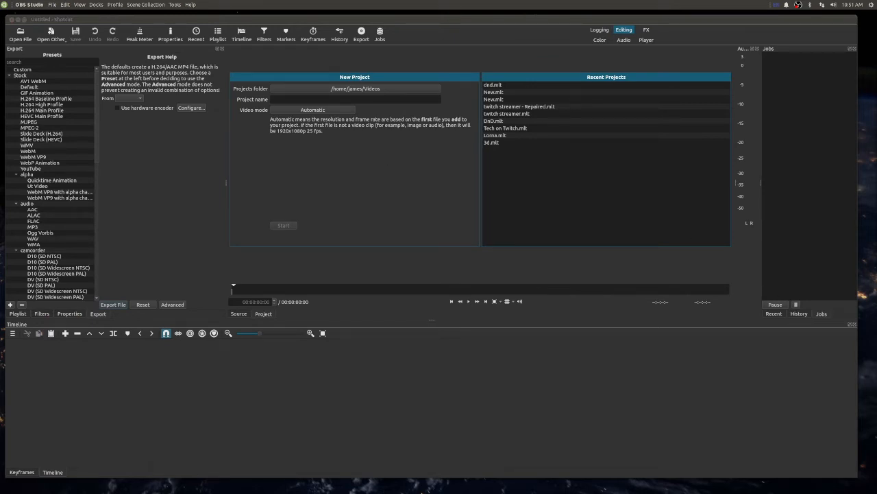
{"action": "left_click", "coordinate": [290, 189]}
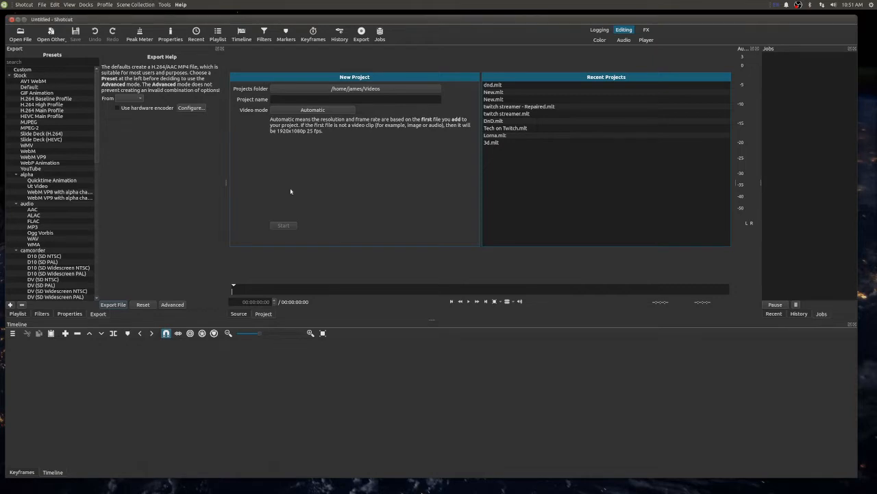
{"action": "left_click", "coordinate": [43, 5]}
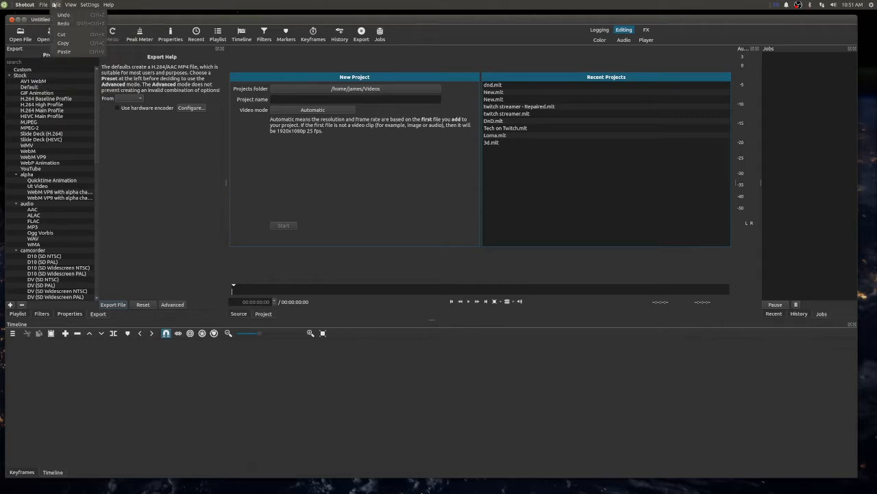
{"action": "mouse_move", "coordinate": [91, 5]}
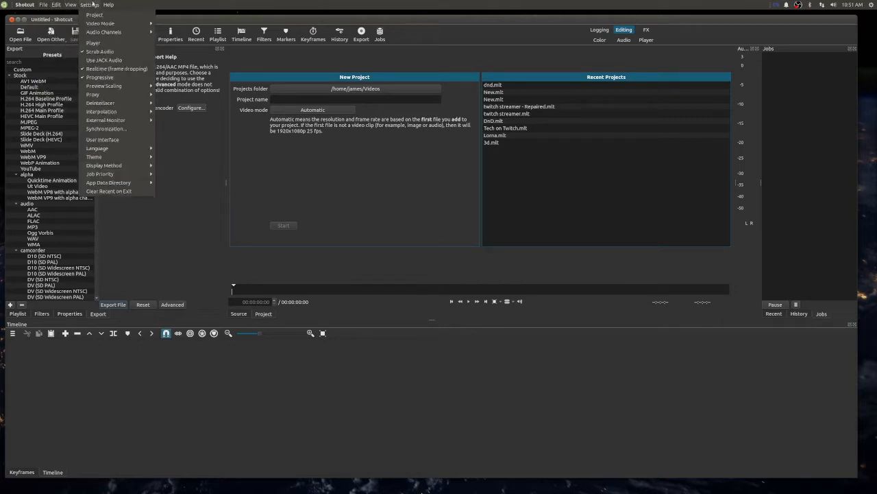
{"action": "left_click", "coordinate": [133, 215]}
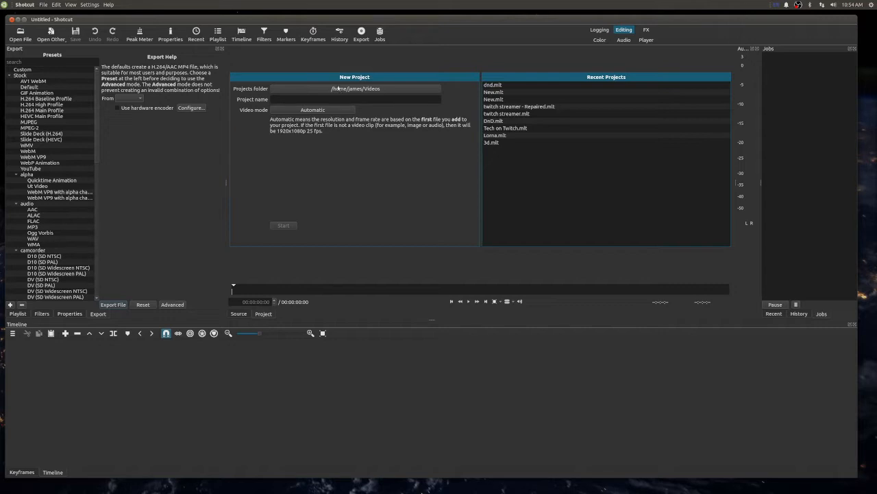
- Create a new project named Shotcut Tutorial with the Automatic video mode
{"action": "left_click", "coordinate": [278, 100]}
{"action": "type", "text": "Shotcut Tutorial"}
{"action": "left_click", "coordinate": [283, 226]}
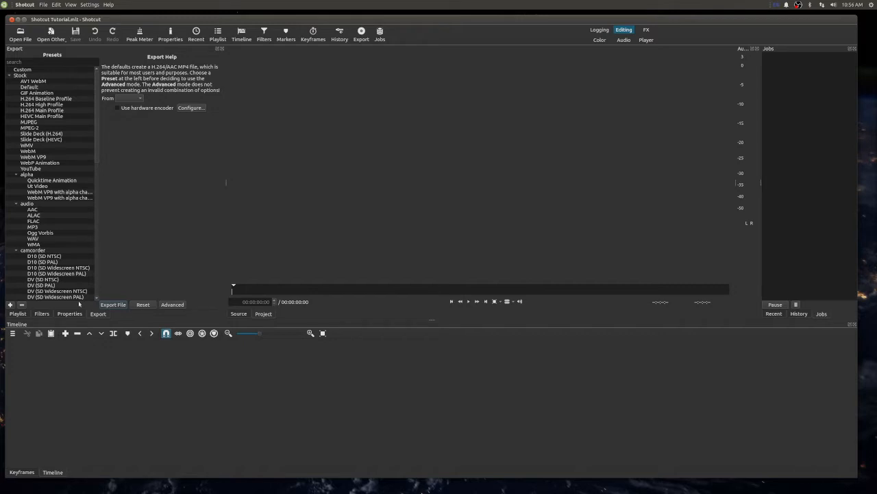
- Show the playlist and browse to the Shotcut folder on Extra Drive for media files to open
{"action": "left_click", "coordinate": [18, 314]}
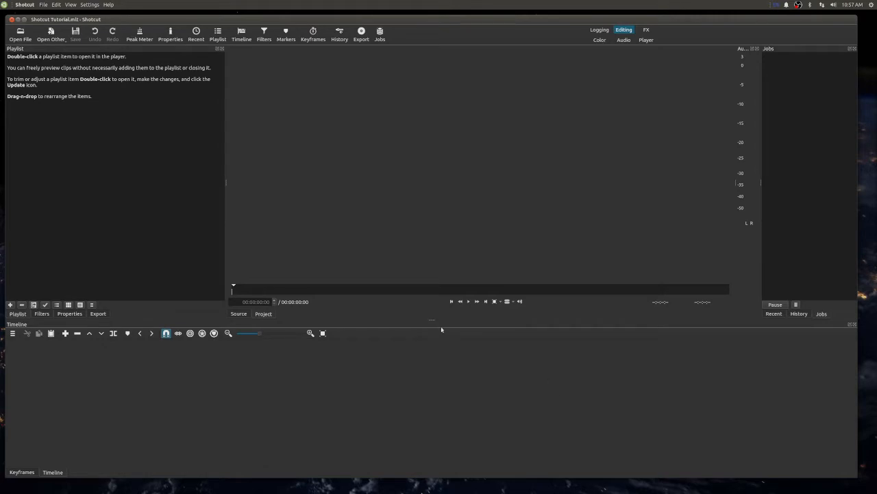
{"action": "mouse_move", "coordinate": [358, 491]}
{"action": "key", "text": "alt+Tab"}
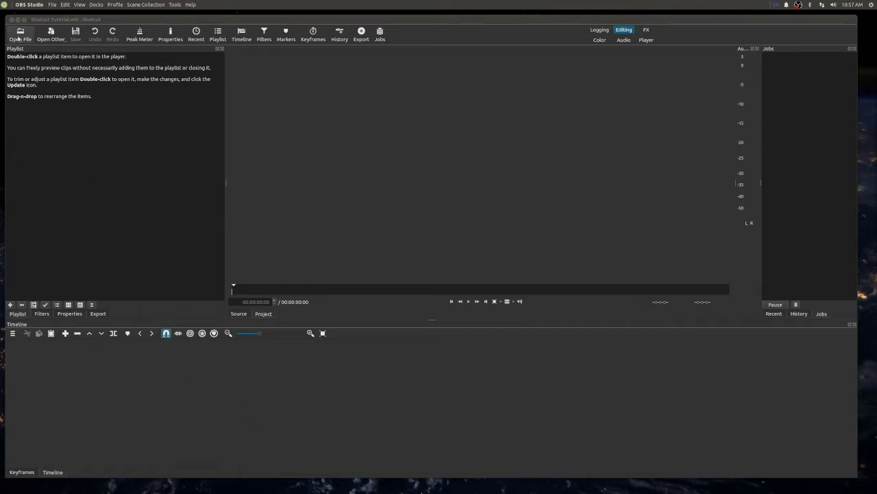
{"action": "left_click", "coordinate": [19, 35]}
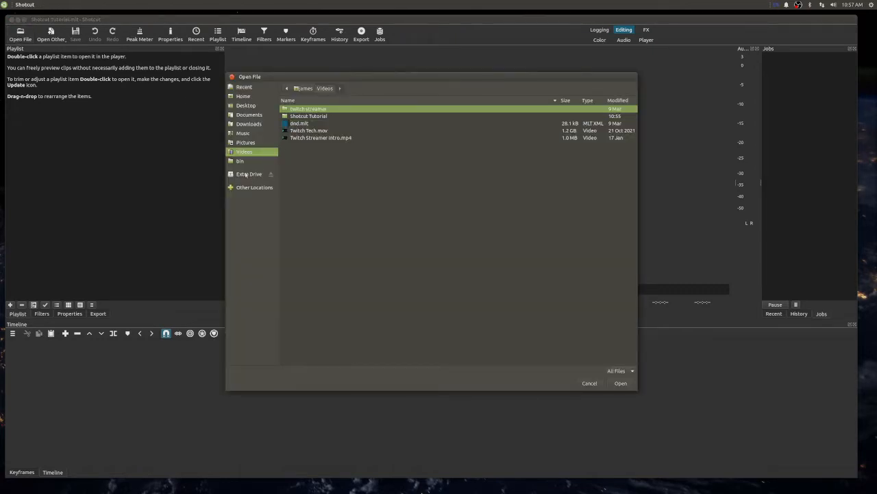
{"action": "left_click", "coordinate": [245, 175]}
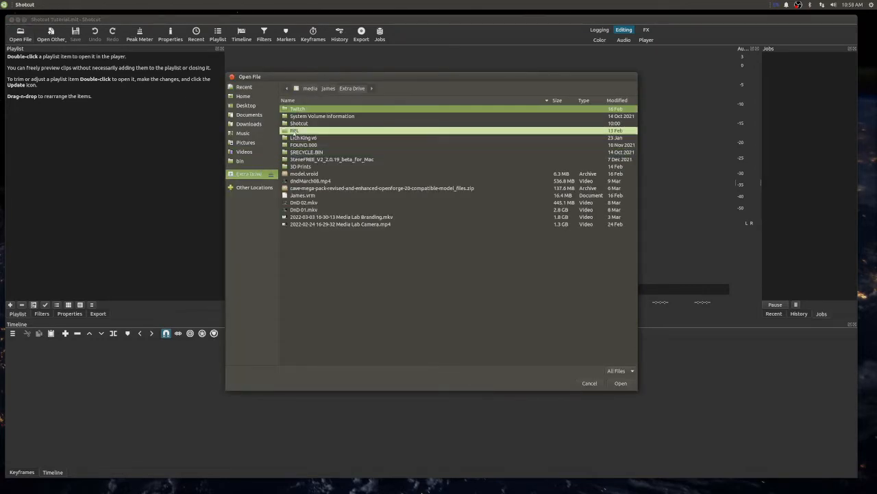
{"action": "double_click", "coordinate": [298, 123]}
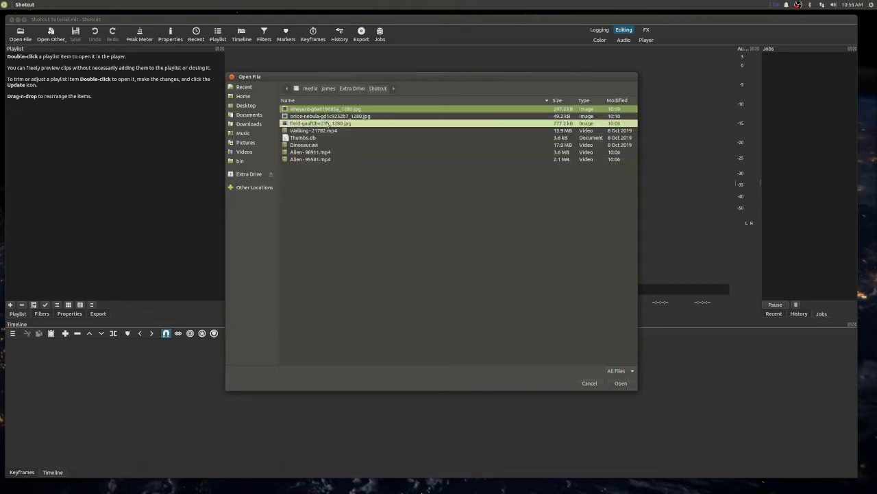
{"action": "left_click", "coordinate": [308, 123]}
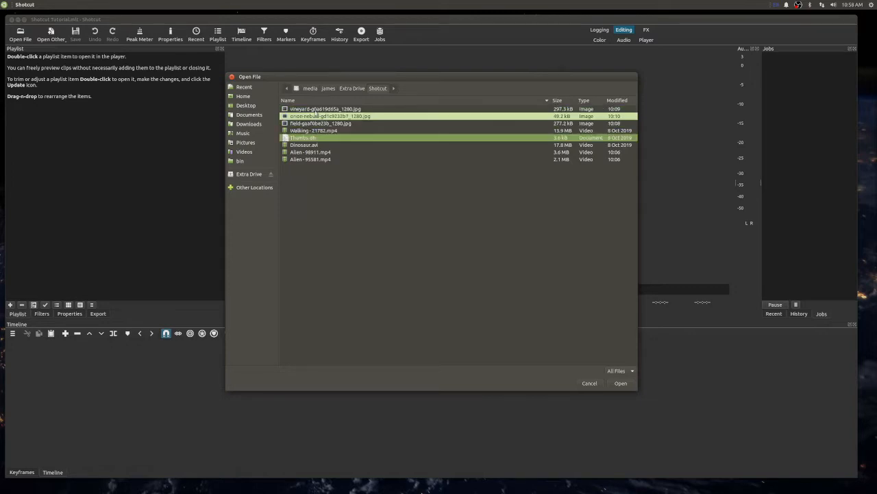
{"action": "left_click", "coordinate": [316, 110]}
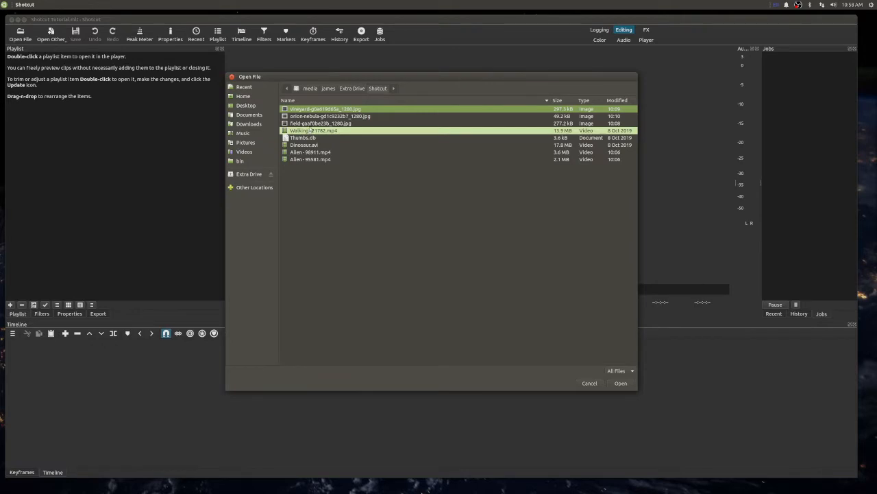
{"action": "left_click", "coordinate": [319, 123], "text": "shift"}
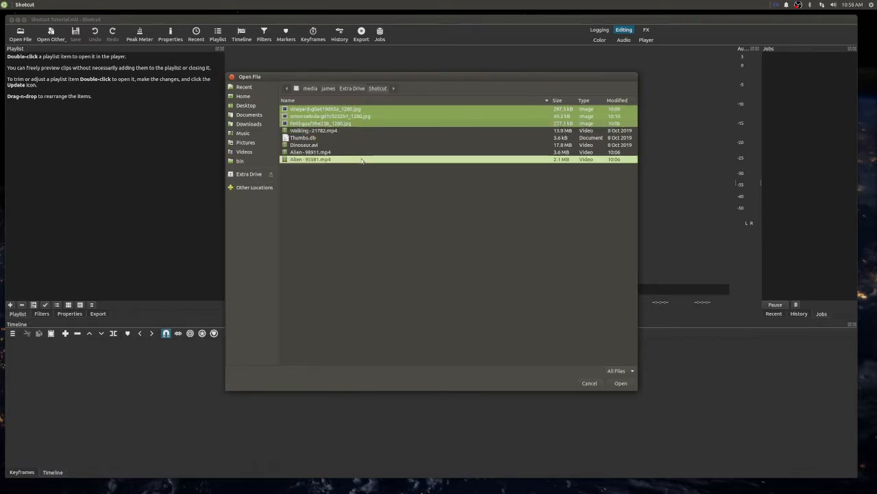
{"action": "left_click", "coordinate": [308, 145], "text": "shift"}
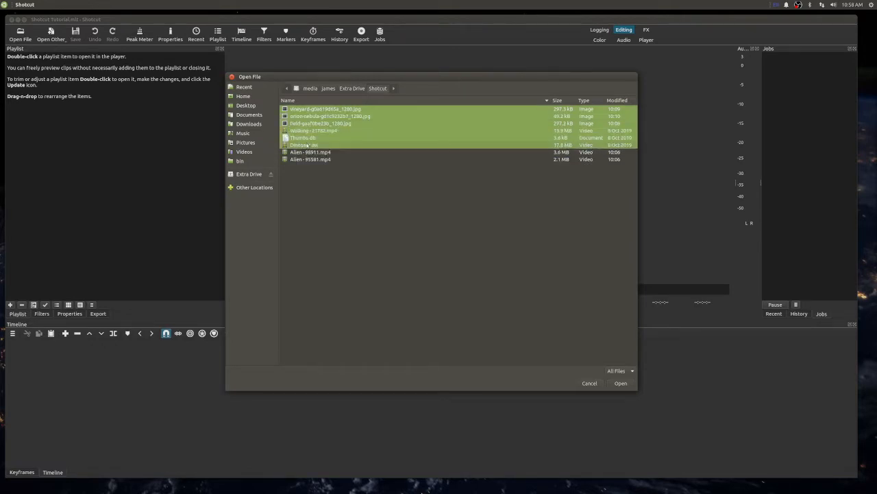
{"action": "left_click", "coordinate": [312, 110]}
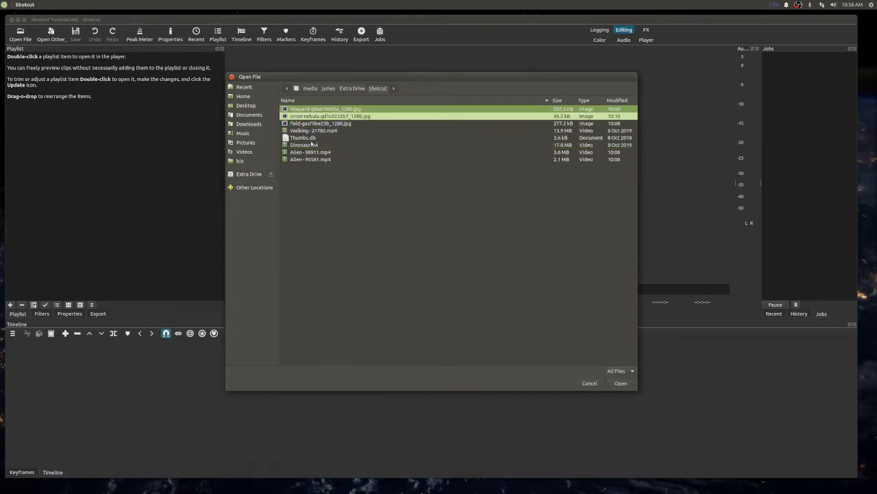
{"action": "left_click", "coordinate": [309, 118], "text": "ctrl"}
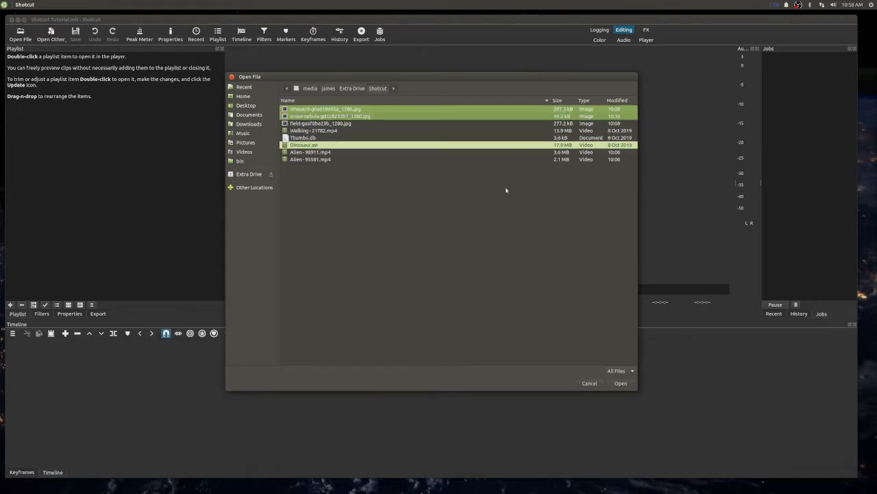
{"action": "left_click", "coordinate": [320, 109]}
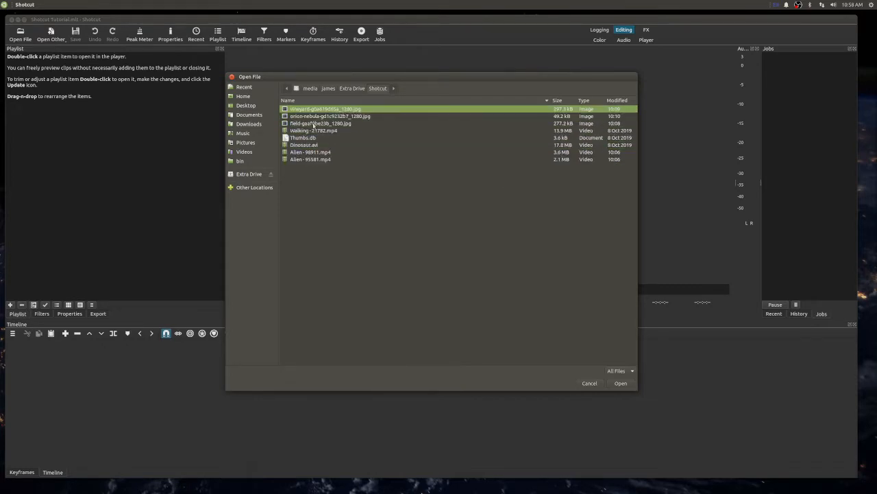
{"action": "left_click", "coordinate": [313, 130], "text": "shift"}
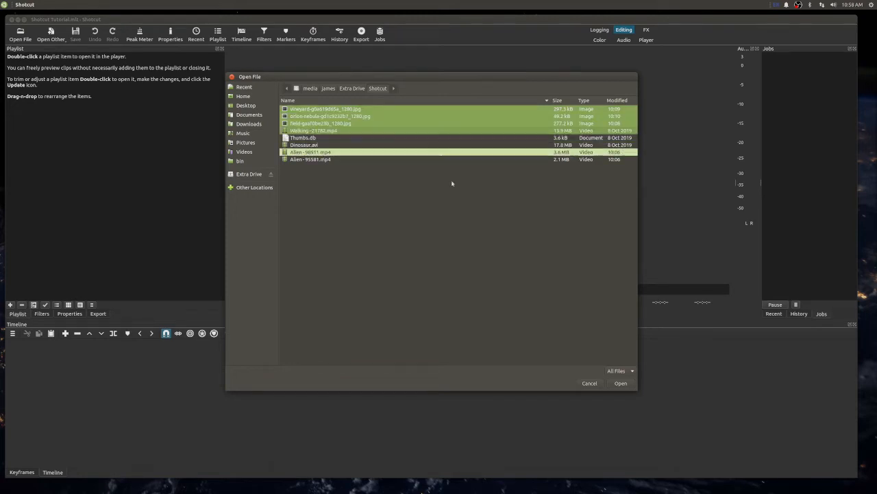
{"action": "left_click", "coordinate": [302, 144]}
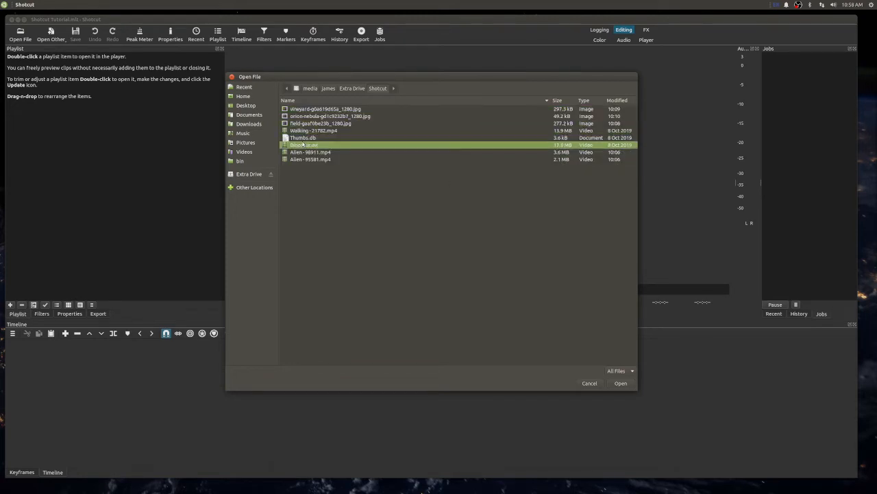
{"action": "left_click", "coordinate": [322, 110], "text": "ctrl"}
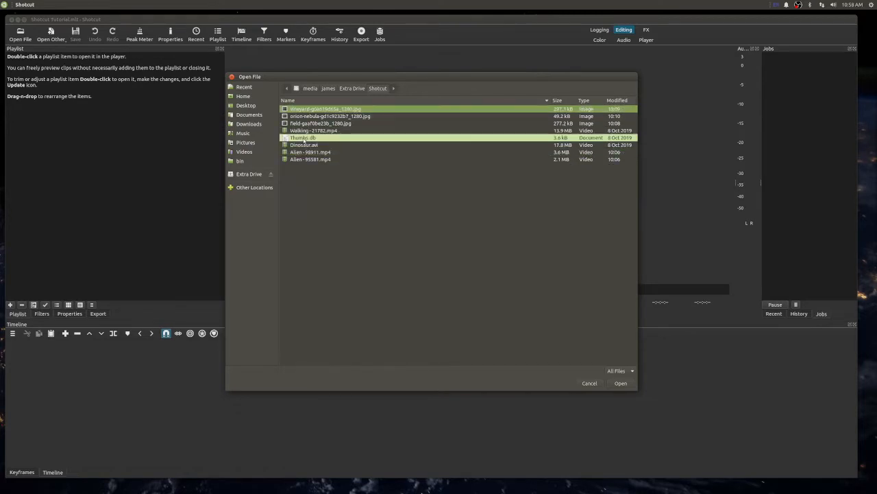
{"action": "left_click", "coordinate": [305, 145], "text": "ctrl"}
{"action": "left_click", "coordinate": [310, 159], "text": "ctrl"}
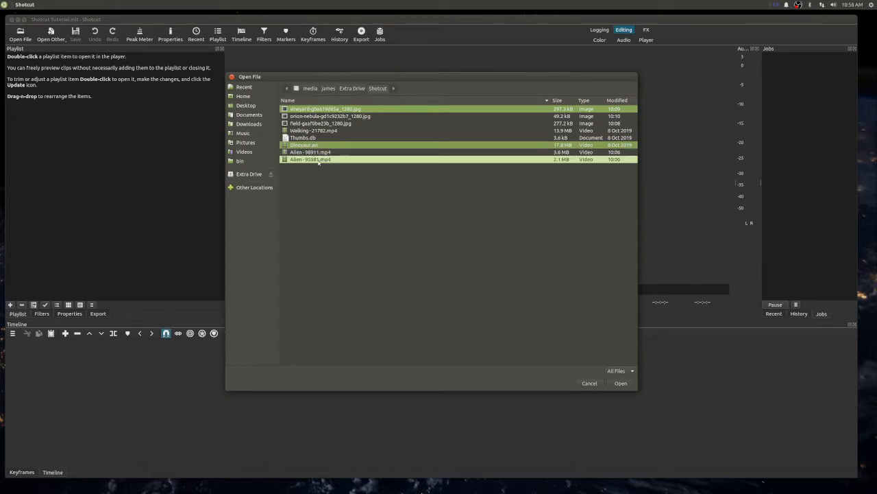
{"action": "left_click", "coordinate": [320, 124], "text": "ctrl"}
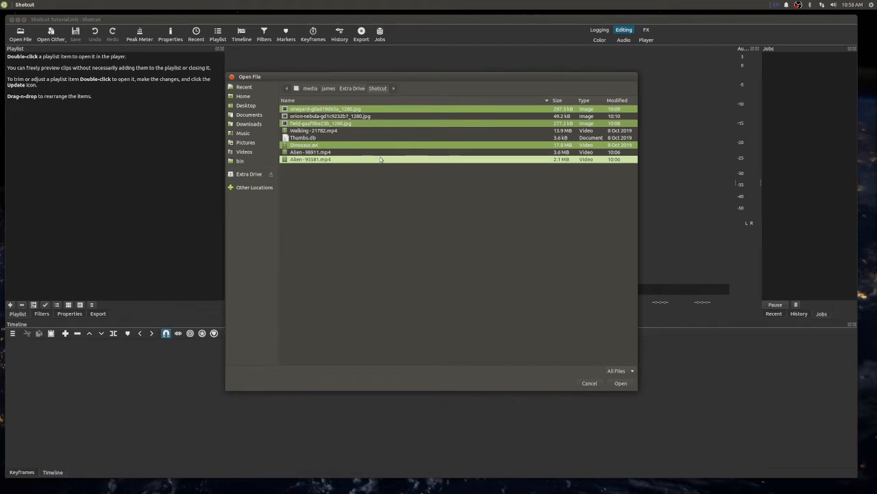
{"action": "left_click", "coordinate": [354, 111]}
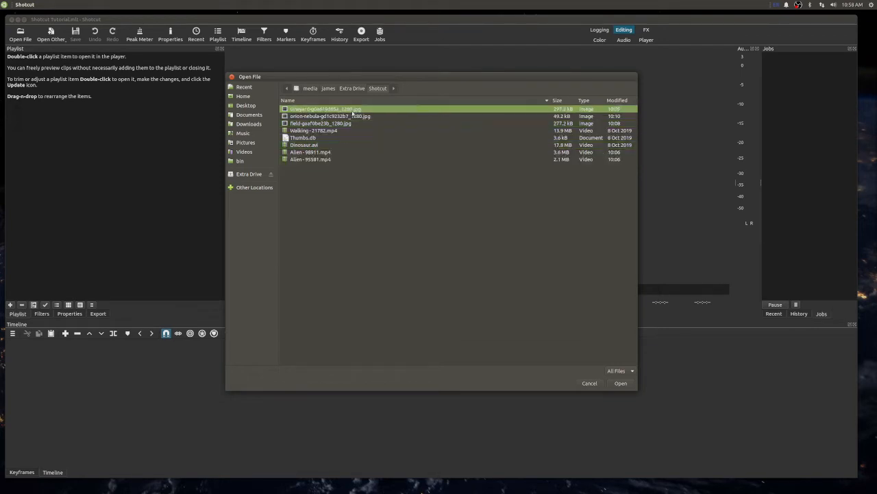
{"action": "left_click", "coordinate": [354, 115], "text": "shift"}
{"action": "left_click", "coordinate": [280, 109]}
{"action": "left_click", "coordinate": [307, 160], "text": "ctrl"}
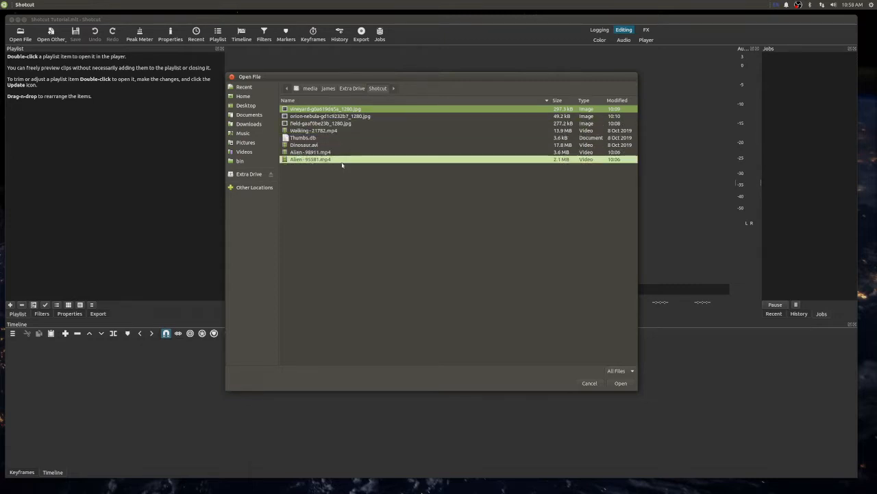
{"action": "key", "text": "ctrl+a"}
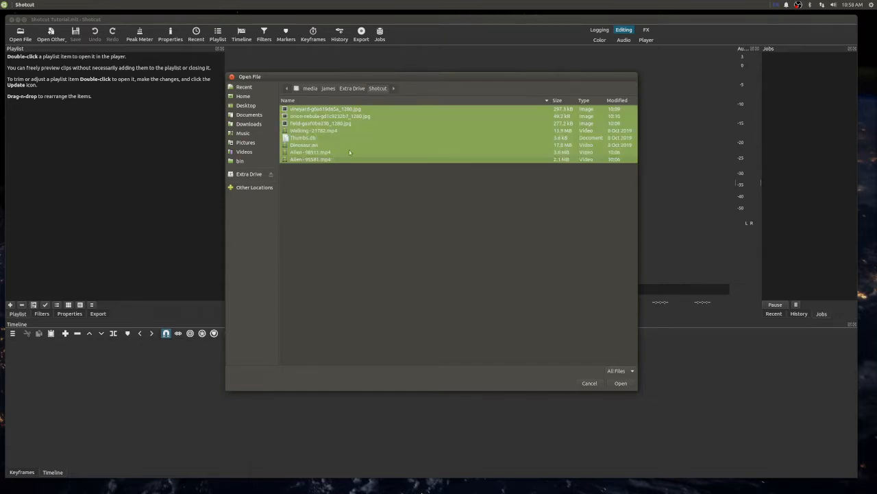
{"action": "left_click", "coordinate": [304, 139], "text": "ctrl"}
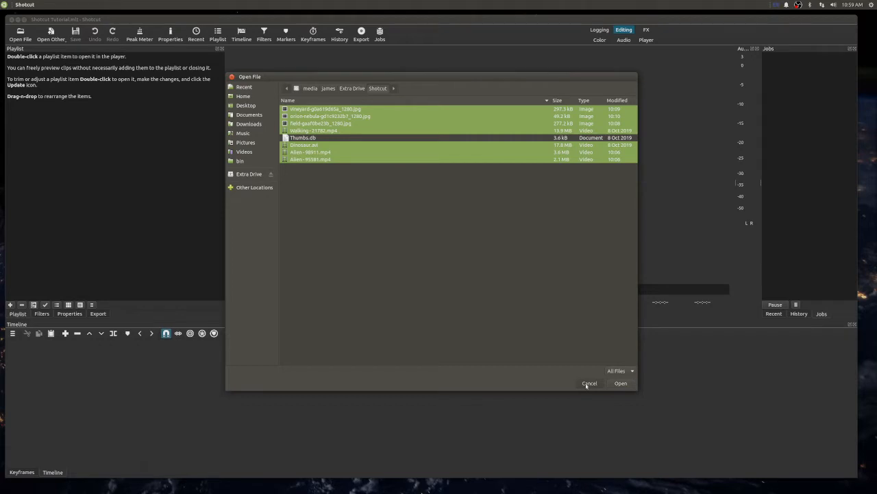
{"action": "left_click", "coordinate": [587, 384]}
- Switch to the Caja file manager, browse to the Shotcut folder on Extra Drive and move its window clear of the playlist
{"action": "mouse_move", "coordinate": [470, 482]}
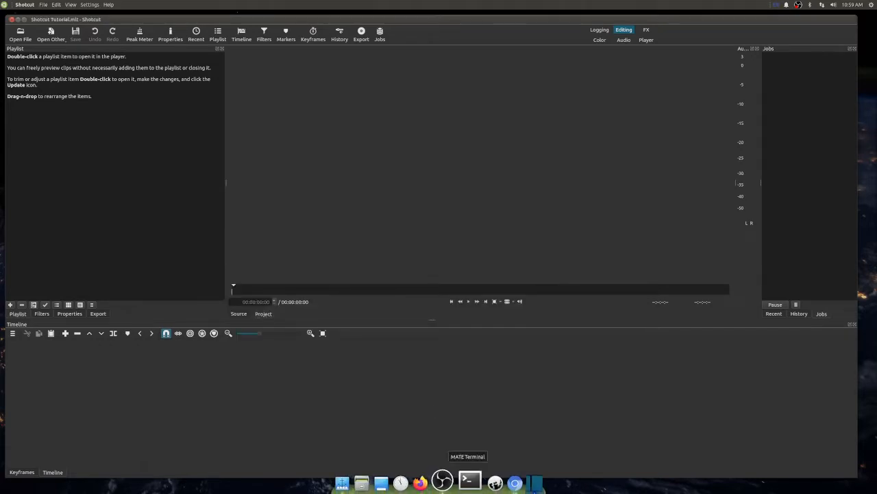
{"action": "left_click", "coordinate": [370, 481]}
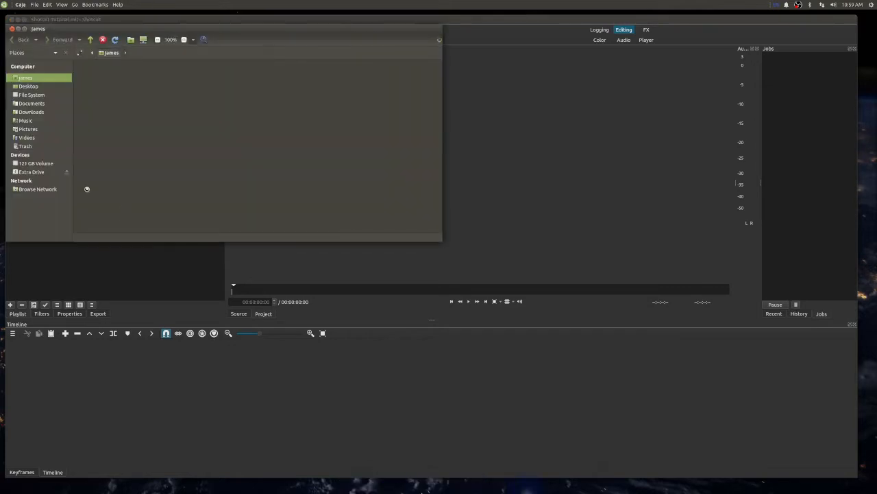
{"action": "left_click", "coordinate": [31, 172]}
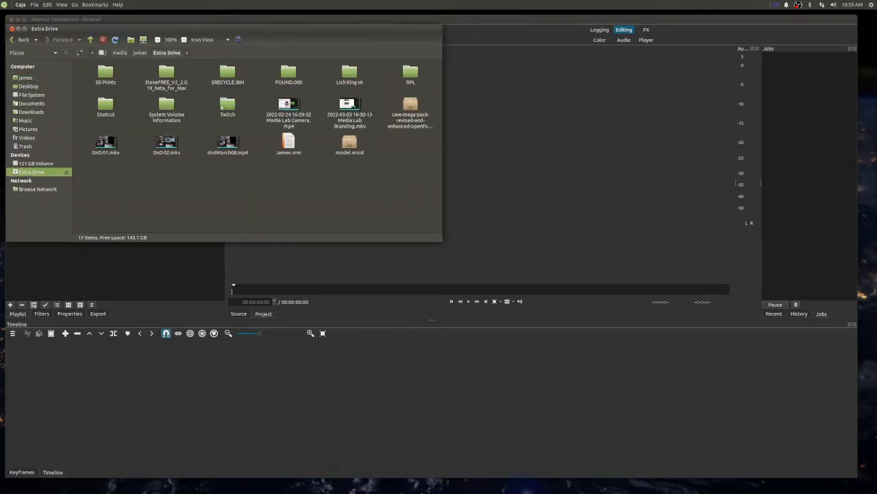
{"action": "double_click", "coordinate": [107, 104]}
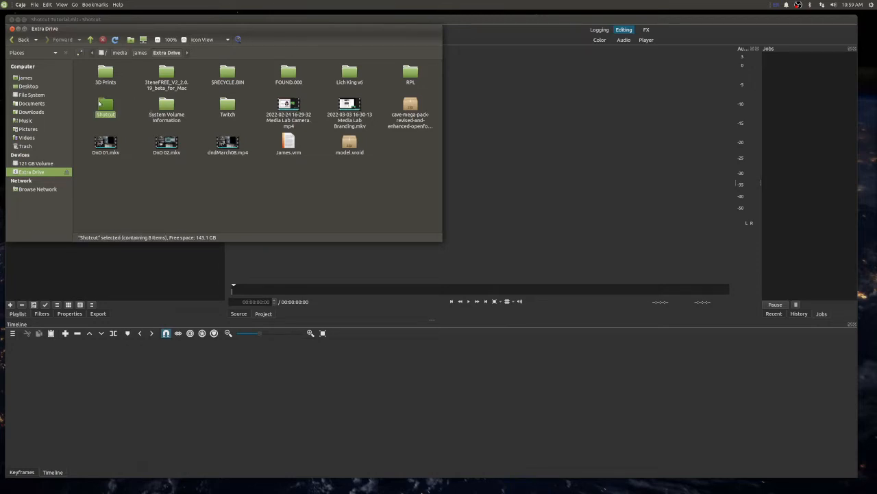
{"action": "left_click_drag", "start_coordinate": [123, 25], "coordinate": [403, 38]}
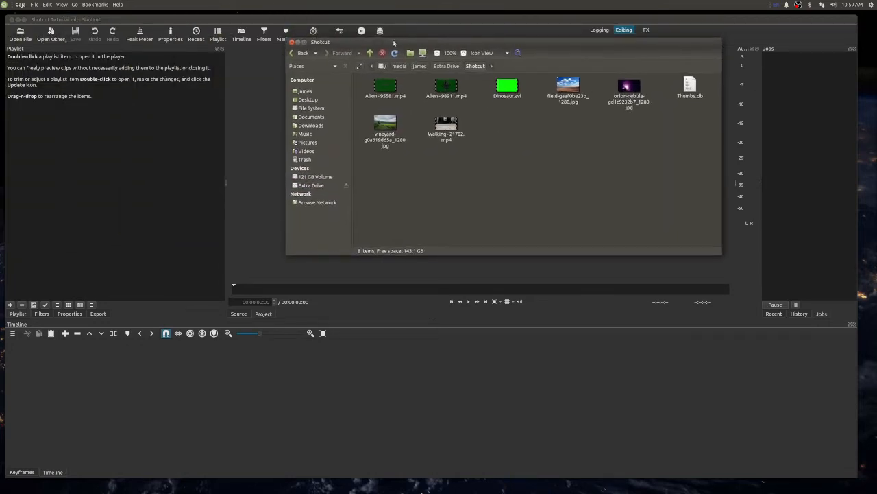
- Add all files from the Shotcut folder except Thumbs.db to the Shotcut playlist
{"action": "left_click", "coordinate": [378, 89]}
{"action": "left_click", "coordinate": [441, 88]}
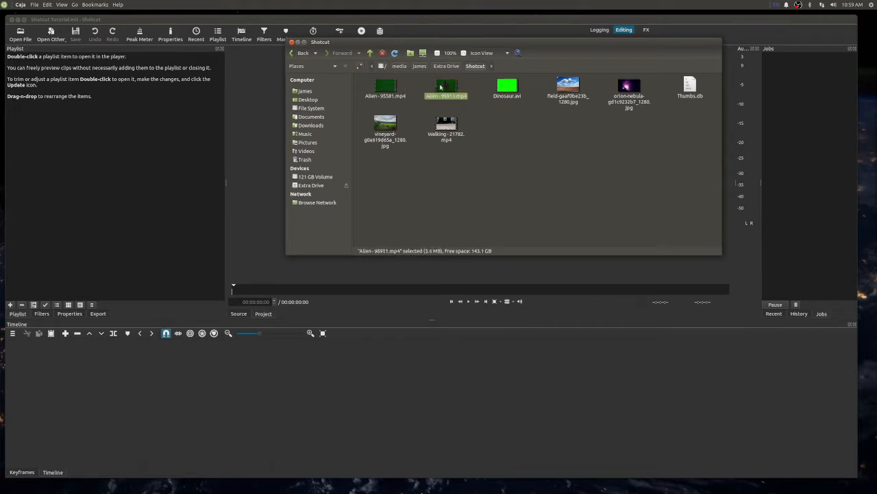
{"action": "left_click", "coordinate": [509, 88]}
{"action": "left_click", "coordinate": [584, 88]}
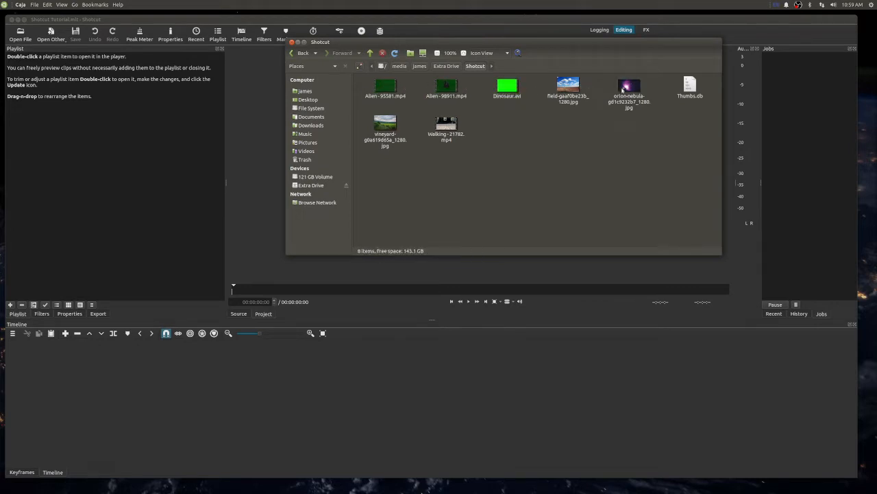
{"action": "left_click", "coordinate": [622, 89]}
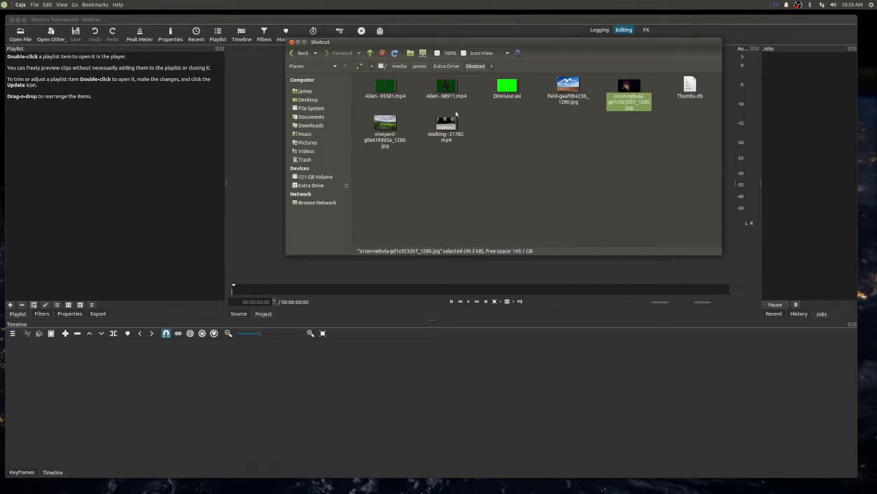
{"action": "key", "text": "ctrl+a"}
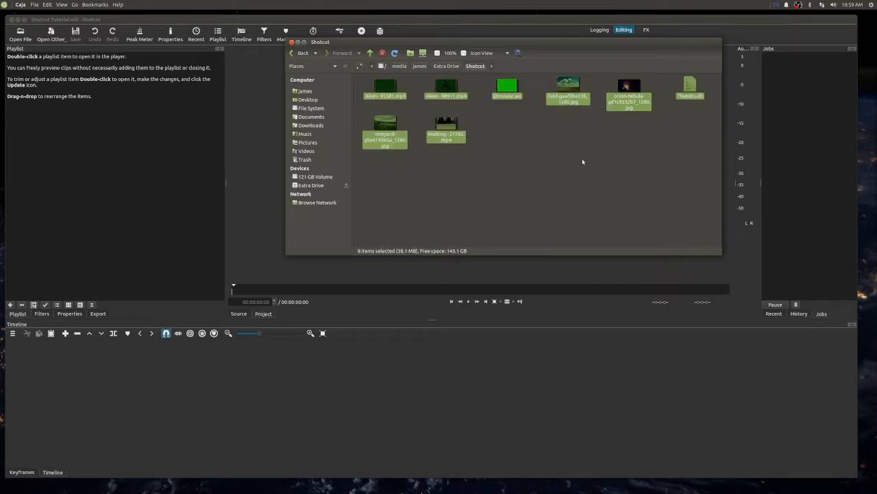
{"action": "left_click", "coordinate": [692, 89], "text": "ctrl"}
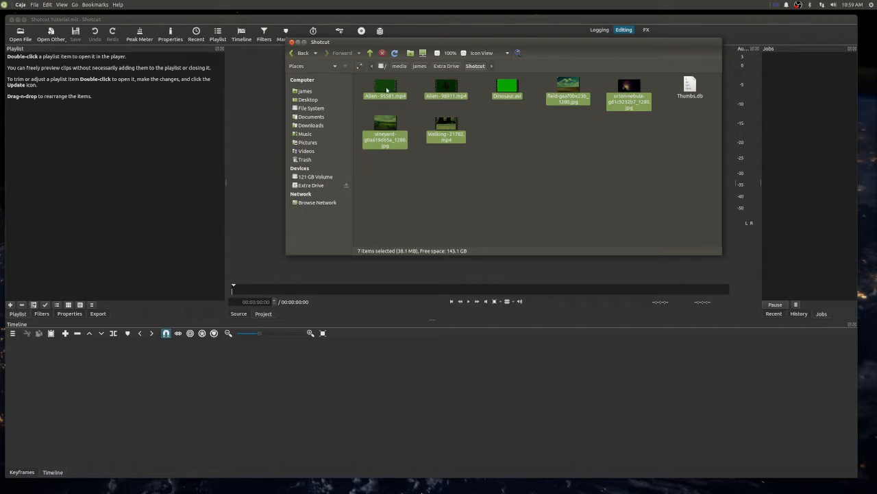
{"action": "left_click_drag", "start_coordinate": [387, 90], "coordinate": [58, 99]}
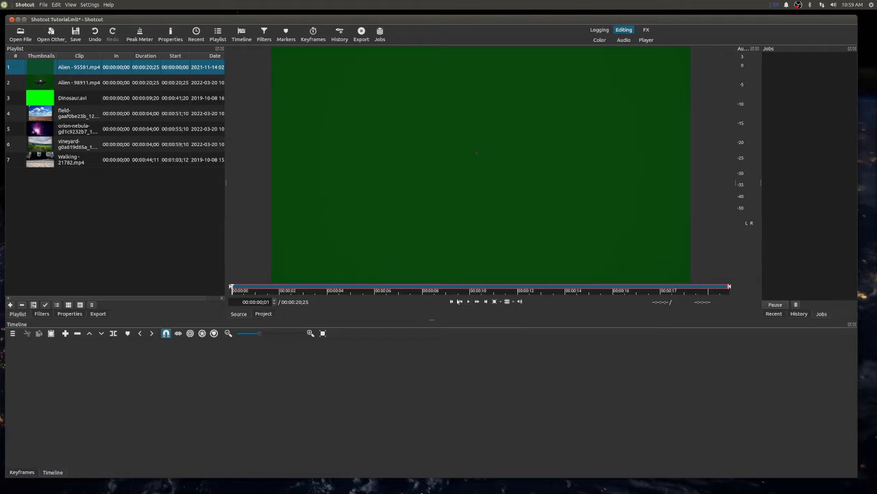
- Preview Alien - 95581.mp4, Dinosaur.avi and the vineyard image from the playlist, finishing with Alien - 95581.mp4 playing again
{"action": "left_click", "coordinate": [469, 303]}
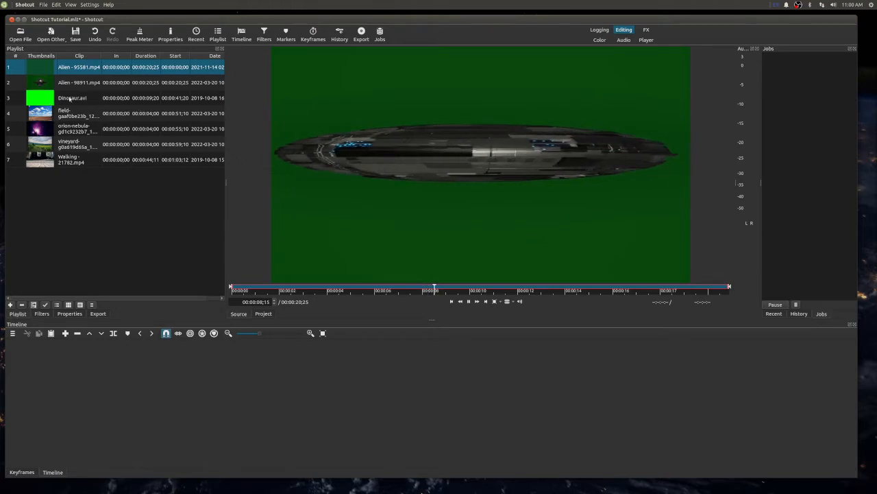
{"action": "left_click", "coordinate": [67, 100]}
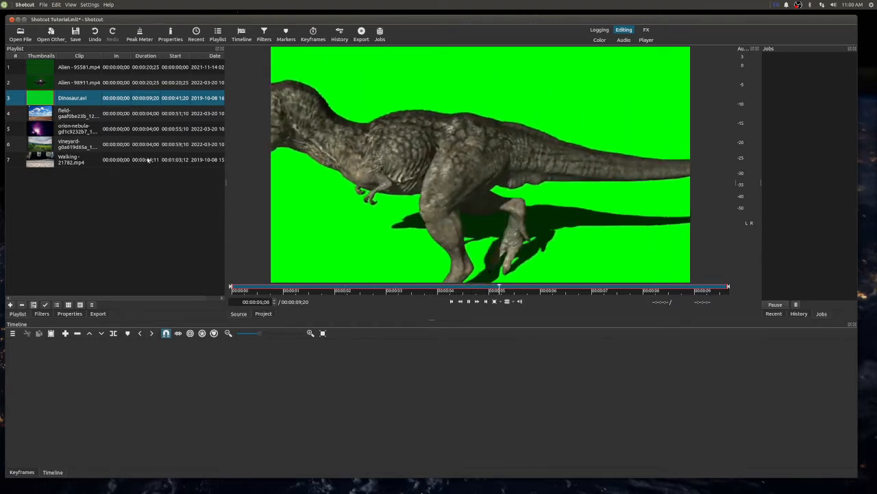
{"action": "left_click", "coordinate": [62, 145]}
{"action": "double_click", "coordinate": [62, 146]}
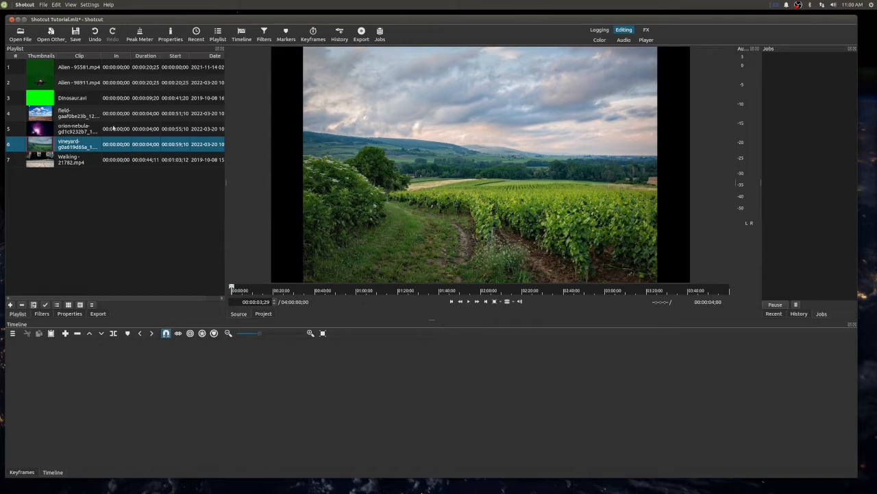
{"action": "left_click", "coordinate": [91, 98]}
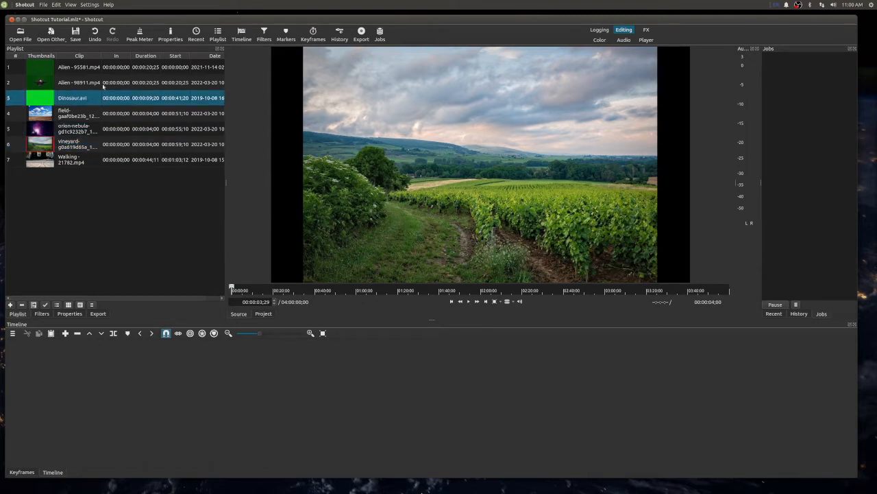
{"action": "left_click", "coordinate": [102, 85]}
{"action": "left_click", "coordinate": [76, 71]}
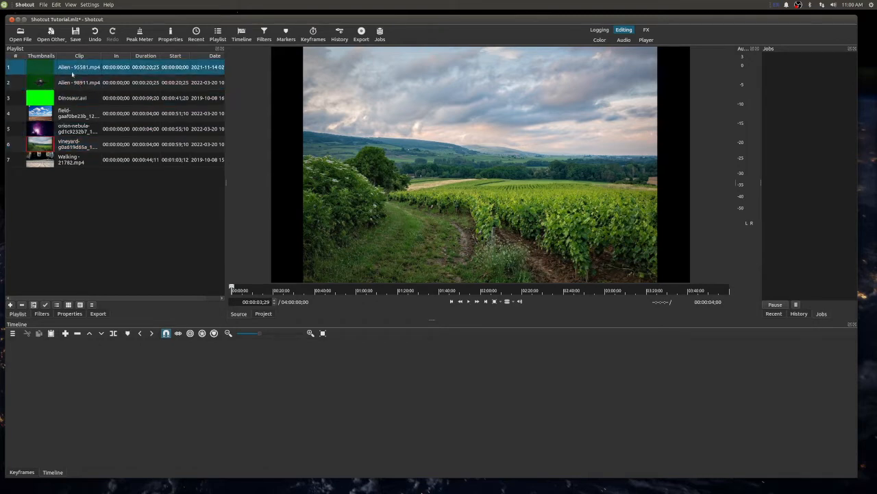
{"action": "double_click", "coordinate": [72, 72]}
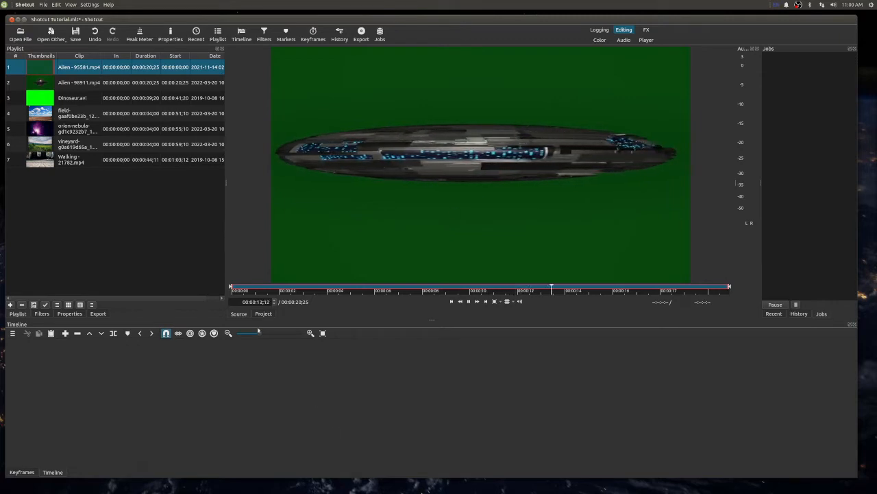
- Start opening more media files and browse to the Twitch folder inside RPL on Extra Drive
{"action": "left_click", "coordinate": [24, 38]}
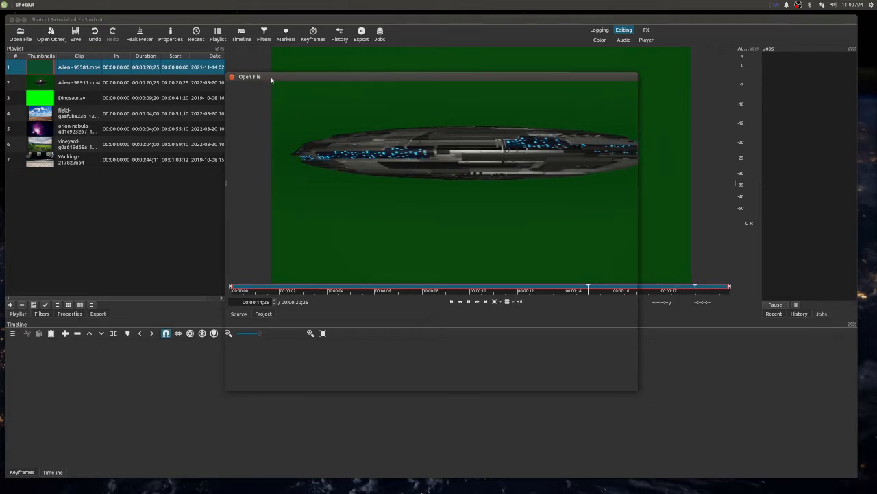
{"action": "mouse_move", "coordinate": [386, 76]}
{"action": "left_mouse_down"}
{"action": "mouse_move", "coordinate": [526, 70]}
{"action": "mouse_move", "coordinate": [443, 70]}
{"action": "left_mouse_up"}
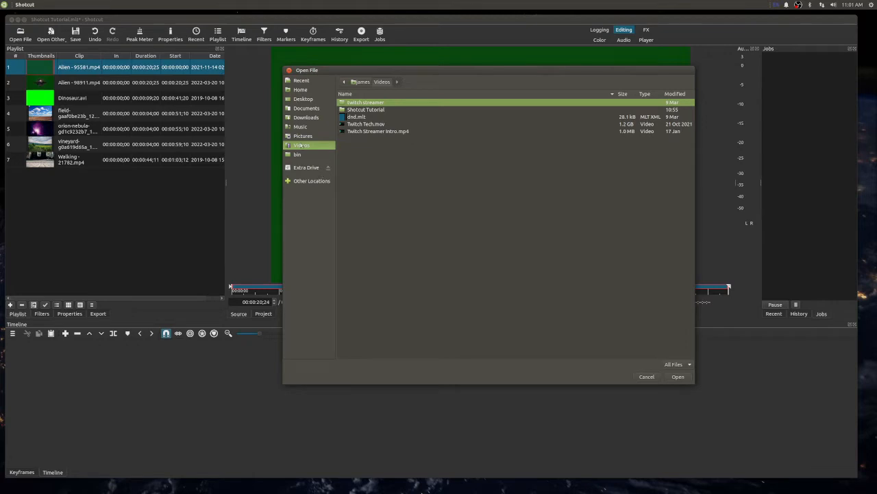
{"action": "left_click", "coordinate": [299, 168]}
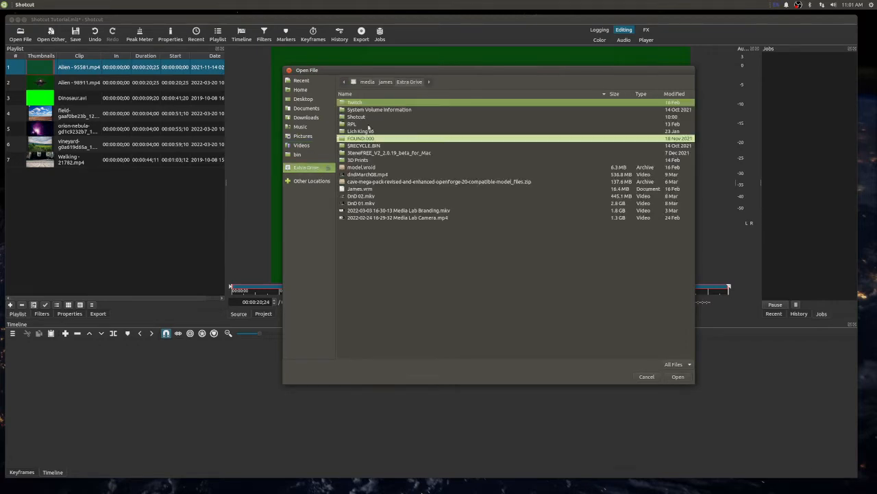
{"action": "double_click", "coordinate": [366, 125]}
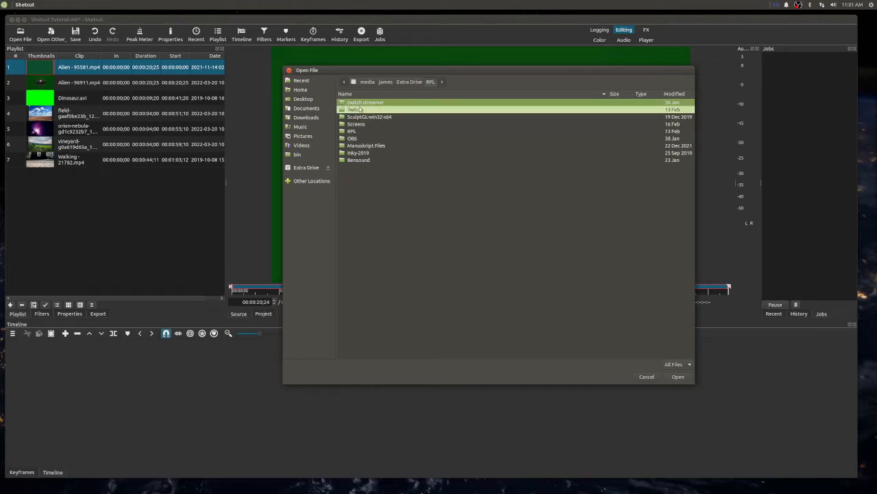
{"action": "double_click", "coordinate": [359, 109]}
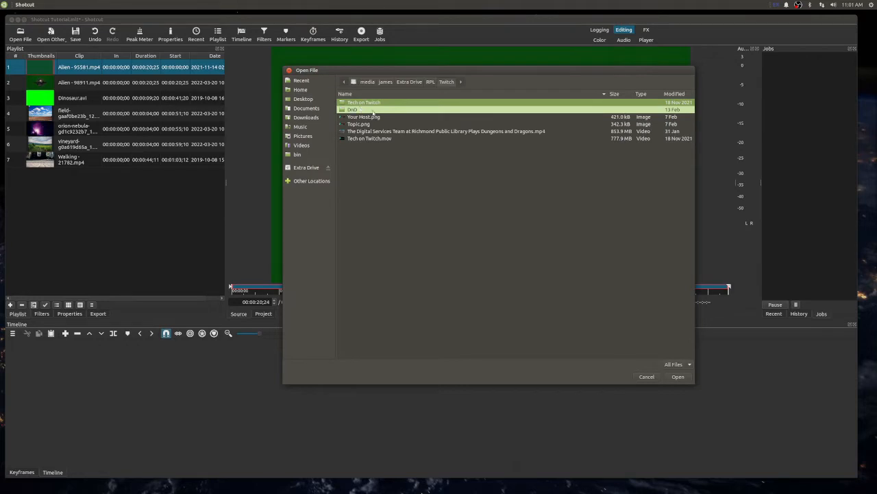
- Open Your Host.png and Tech on Twitch.mov together to add them to the playlist
{"action": "left_click", "coordinate": [370, 117]}
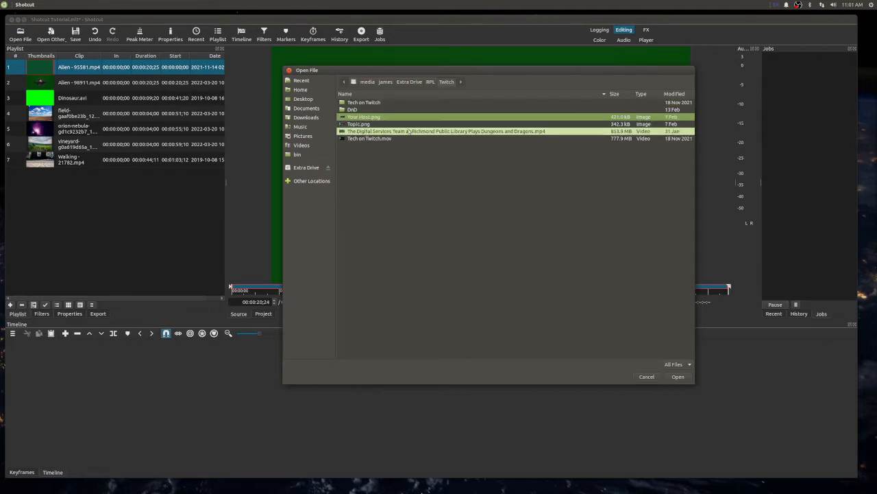
{"action": "left_click", "coordinate": [364, 140], "text": "ctrl"}
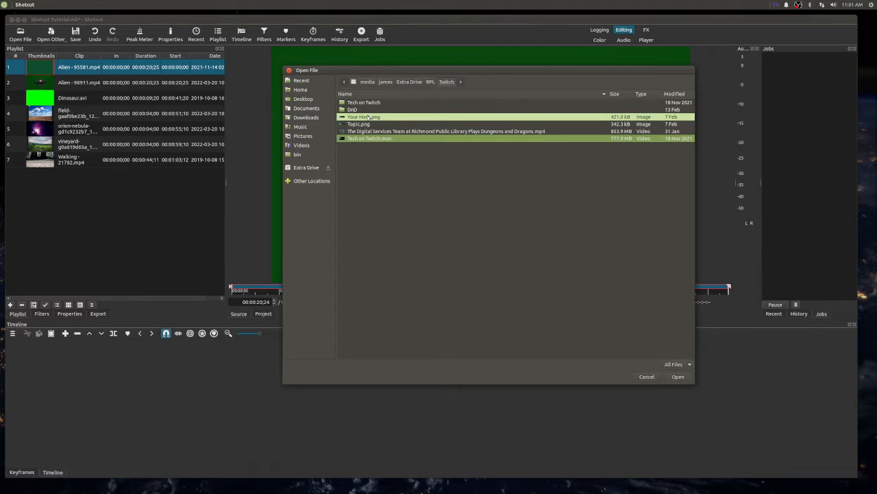
{"action": "left_click_drag", "start_coordinate": [369, 118], "coordinate": [85, 197]}
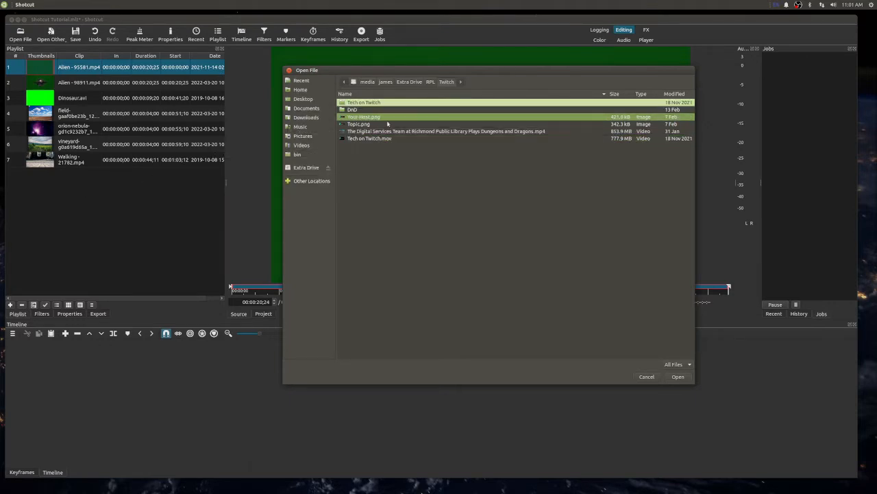
{"action": "left_click", "coordinate": [368, 139], "text": "ctrl"}
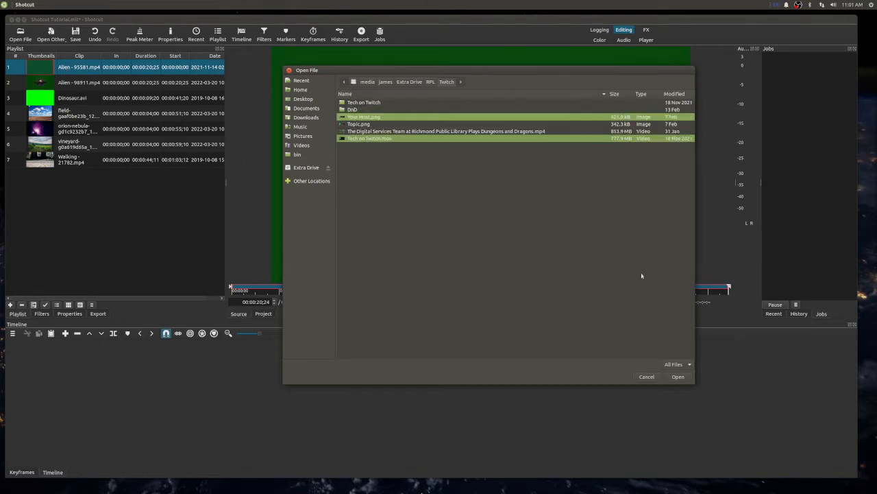
{"action": "left_click", "coordinate": [679, 375]}
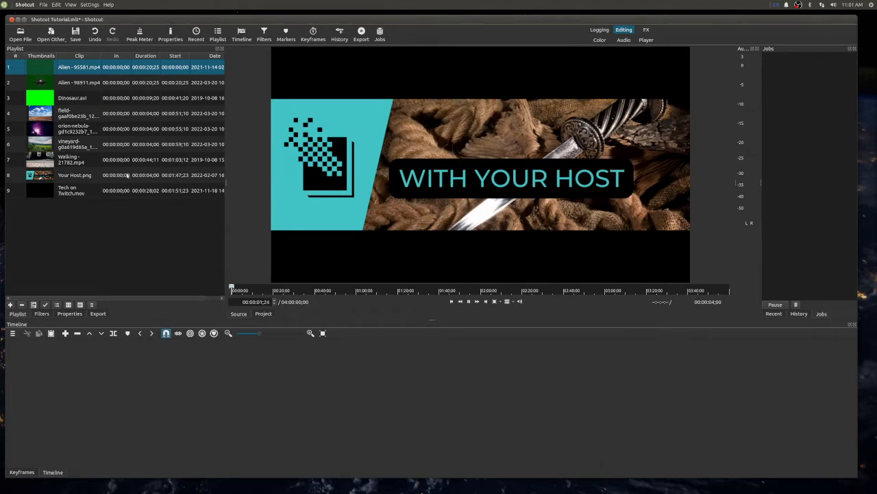
- Preview Tech on Twitch.mov and Your Host.png, and remove Tech on Twitch.mov from the playlist
{"action": "left_click", "coordinate": [65, 190]}
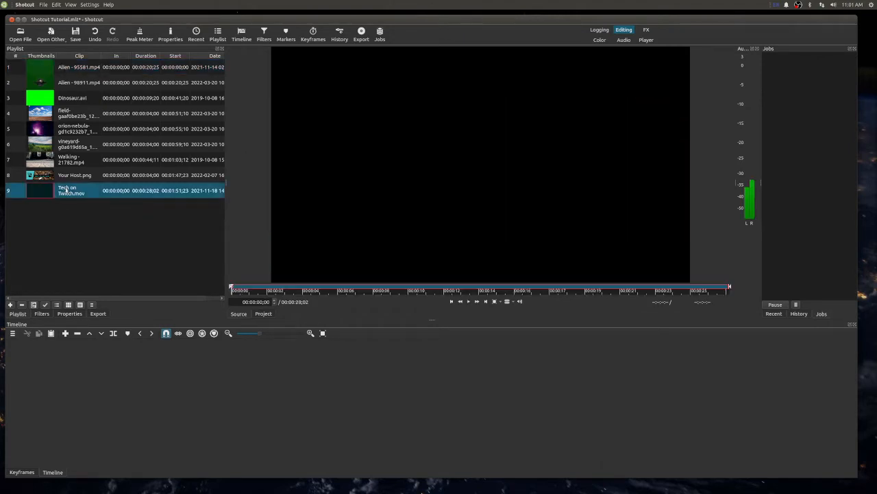
{"action": "left_click", "coordinate": [69, 175]}
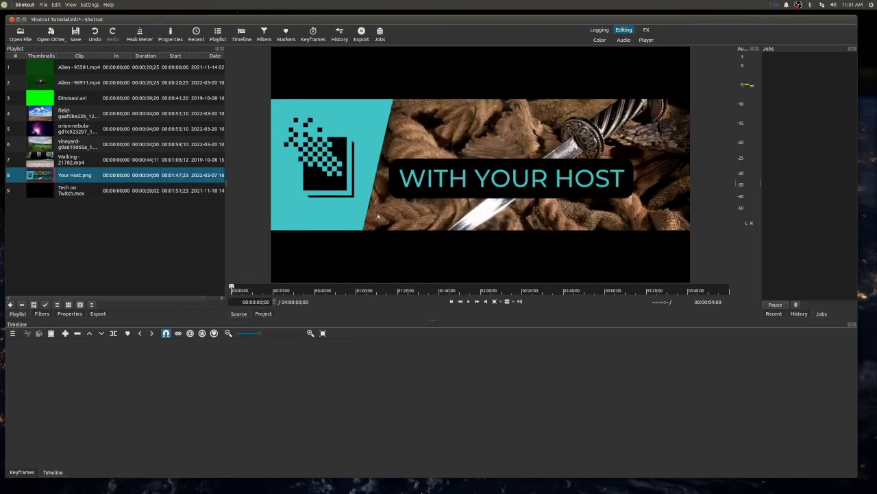
{"action": "left_click", "coordinate": [77, 193]}
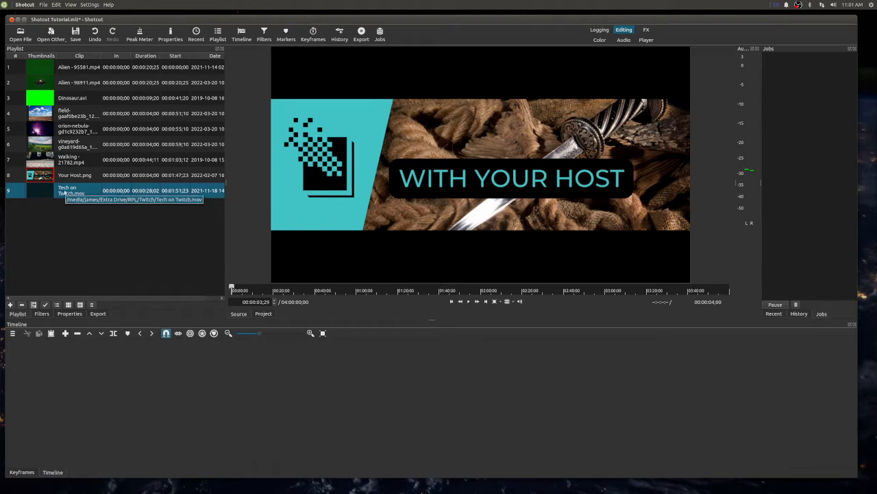
{"action": "right_click", "coordinate": [66, 193]}
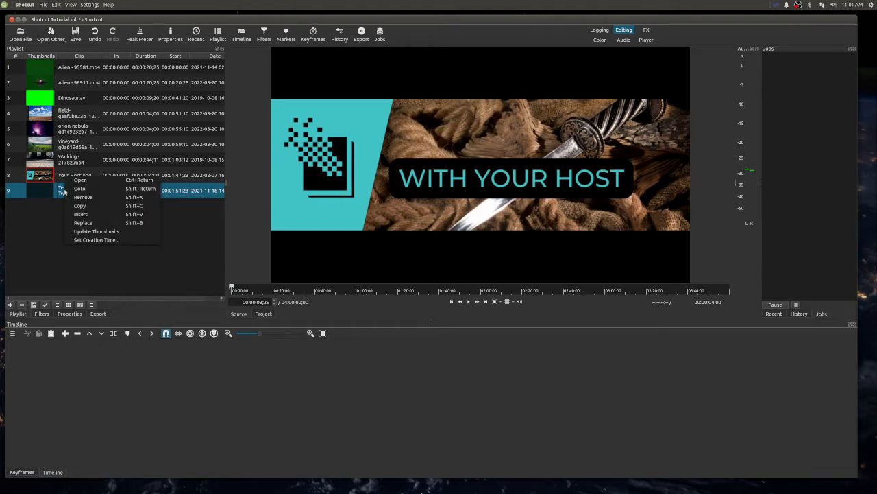
{"action": "left_click", "coordinate": [82, 197]}
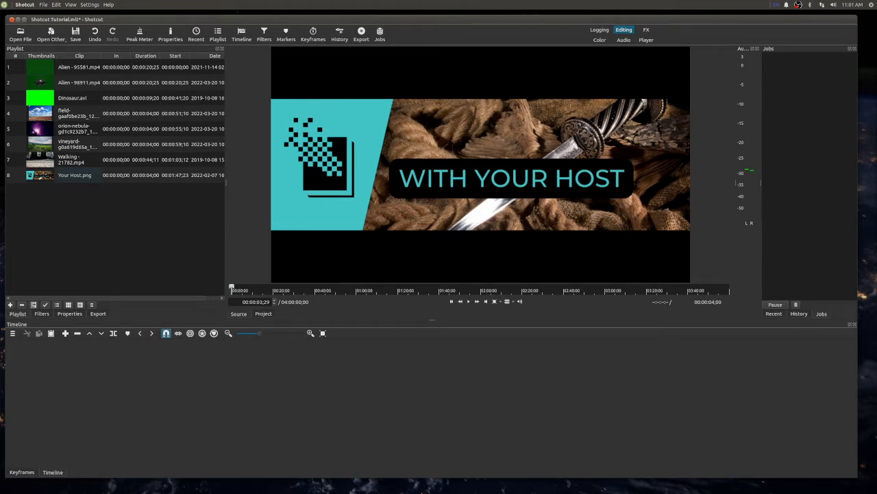
- Switch to the Caja file manager and browse on Extra Drive to the Tech on Twitch folder inside RPL/Twitch
{"action": "mouse_move", "coordinate": [446, 484]}
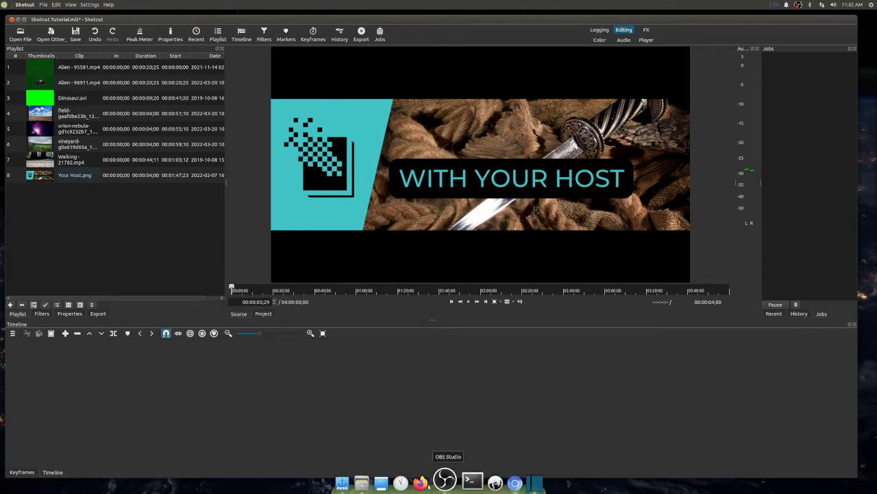
{"action": "left_click", "coordinate": [369, 483]}
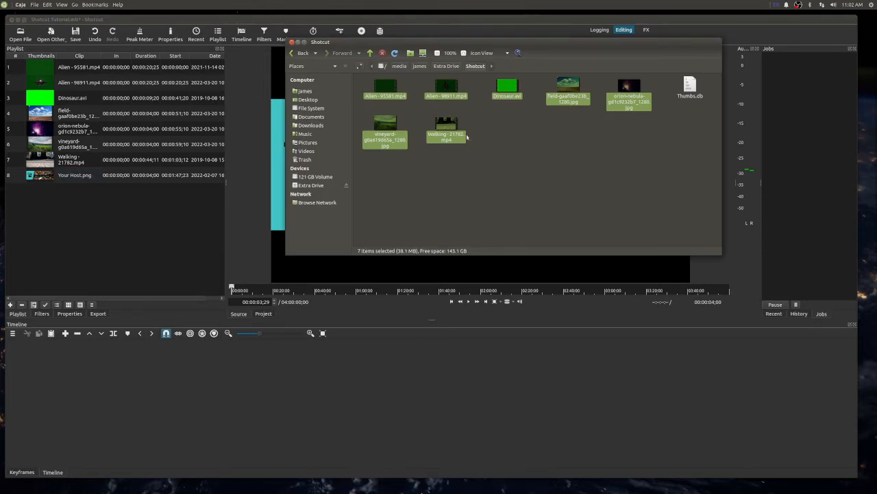
{"action": "left_click", "coordinate": [640, 138]}
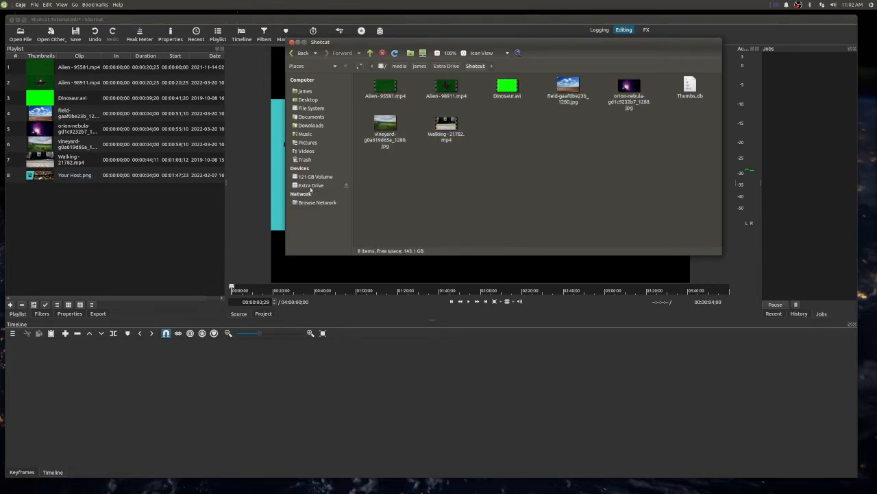
{"action": "left_click", "coordinate": [310, 186]}
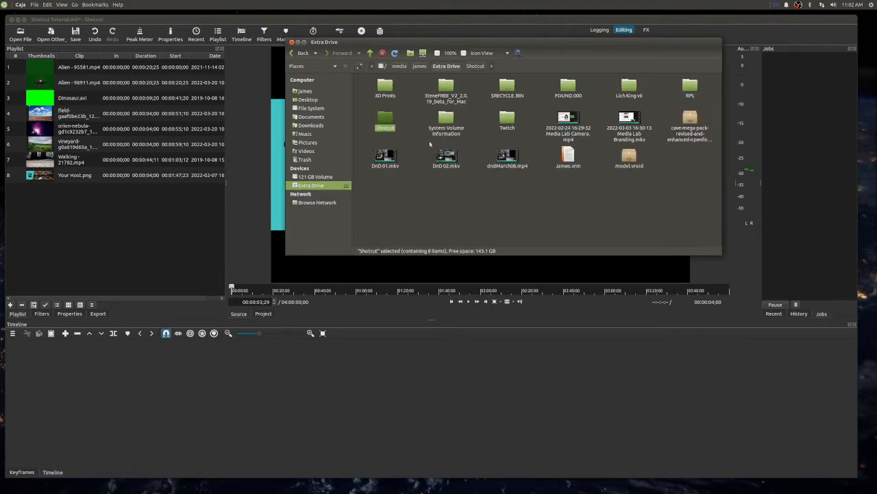
{"action": "double_click", "coordinate": [690, 86]}
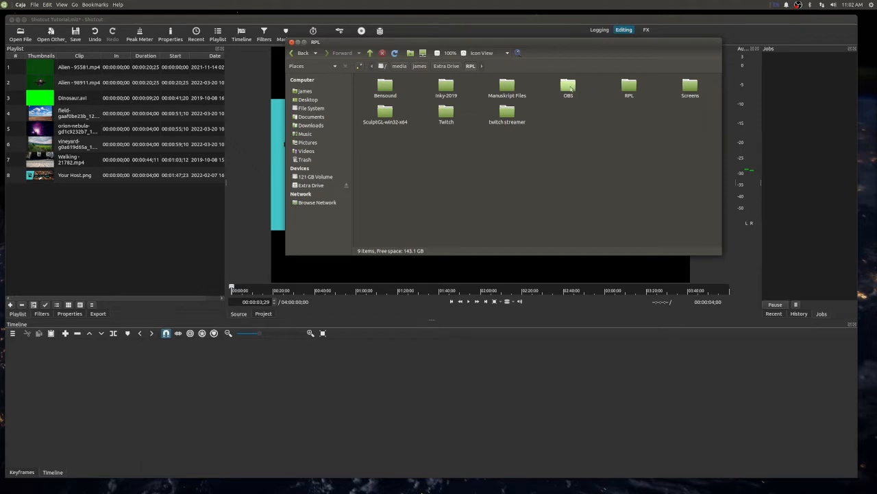
{"action": "double_click", "coordinate": [632, 86]}
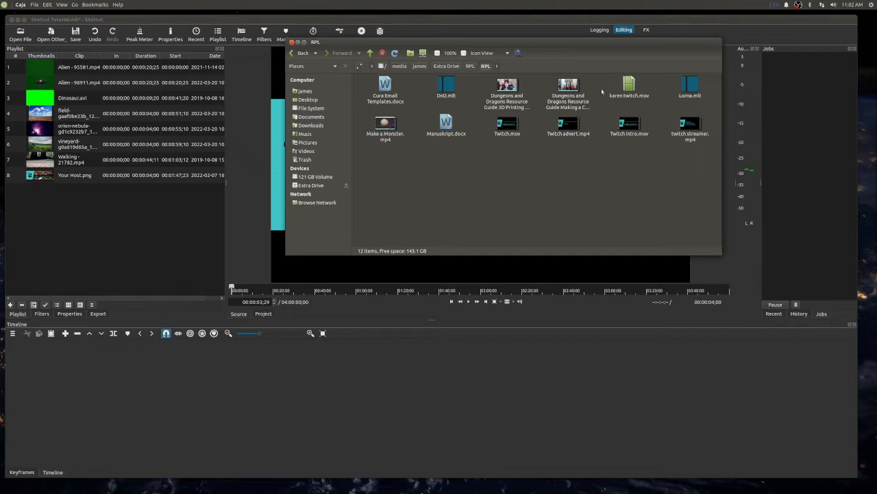
{"action": "left_click", "coordinate": [302, 52]}
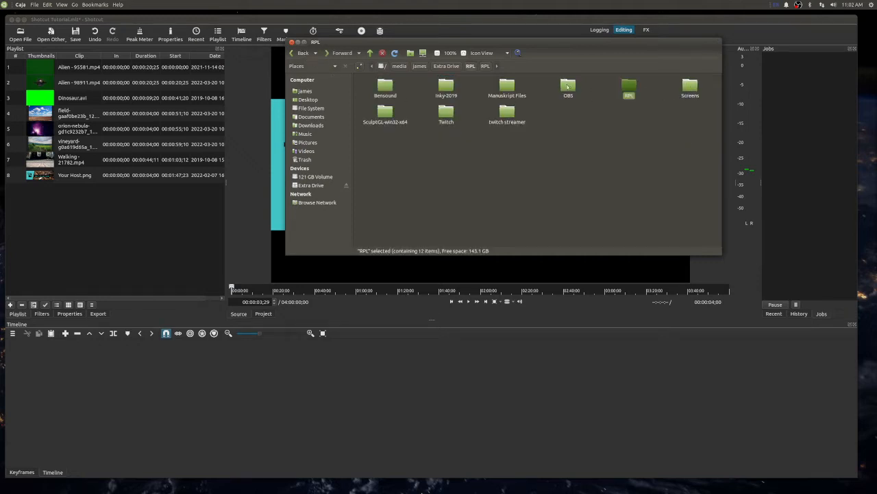
{"action": "double_click", "coordinate": [443, 115]}
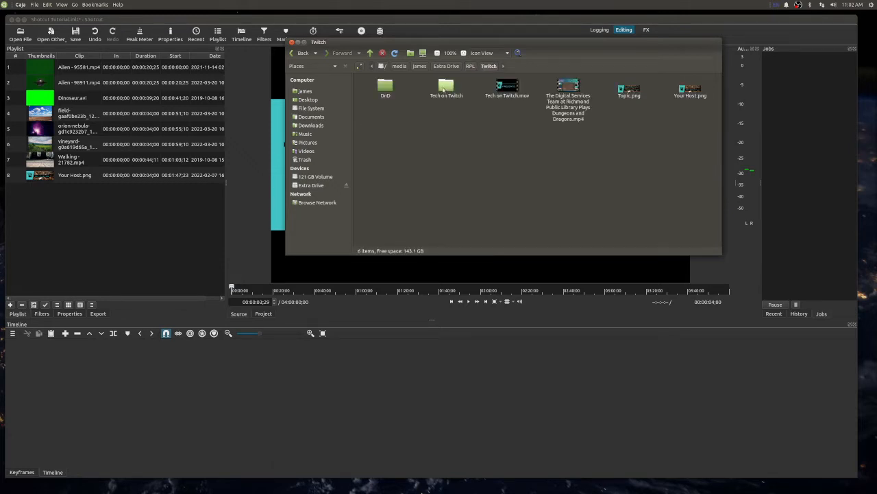
{"action": "double_click", "coordinate": [443, 88]}
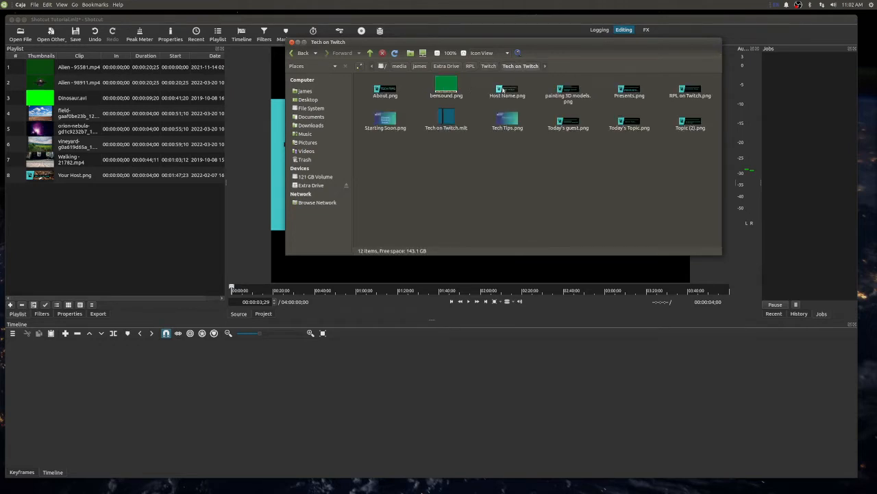
- Add RPL on Twitch.png from the Tech on Twitch folder to the Shotcut playlist and preview it
{"action": "left_click", "coordinate": [511, 92]}
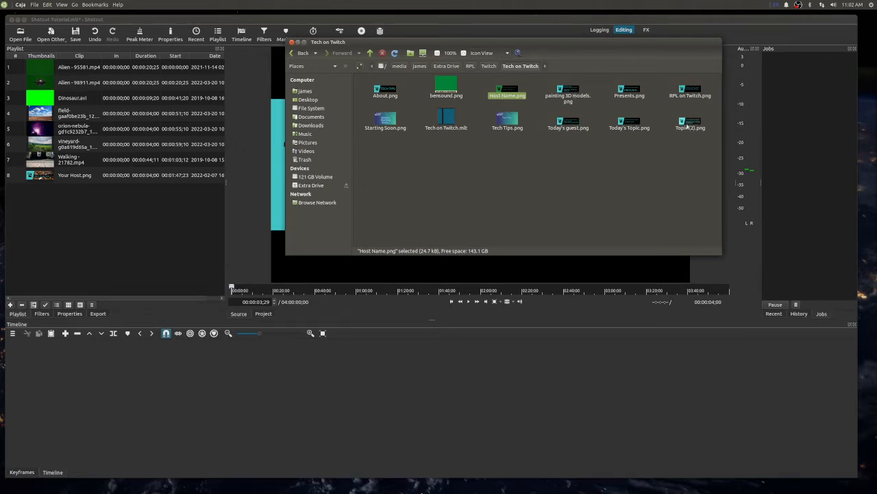
{"action": "left_click_drag", "start_coordinate": [689, 97], "coordinate": [96, 200]}
{"action": "left_click", "coordinate": [76, 192]}
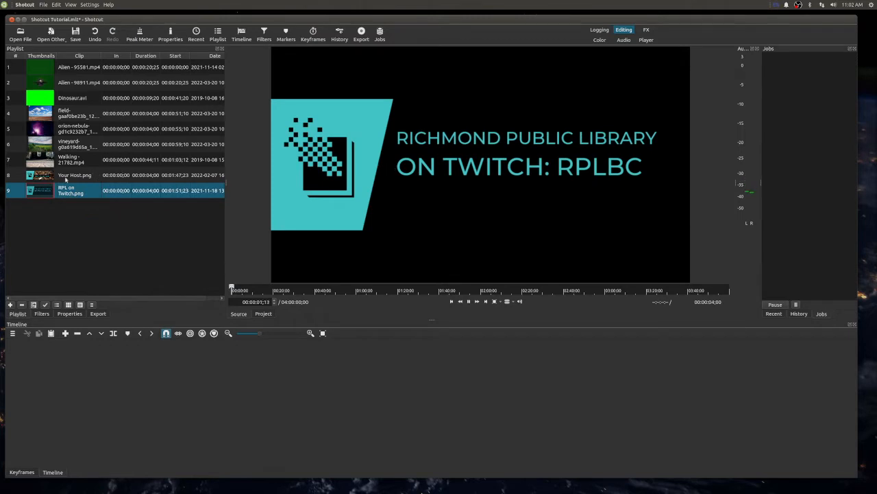
- Remove Your Host.png from the playlist and preview RPL on Twitch.png
{"action": "left_click", "coordinate": [68, 177]}
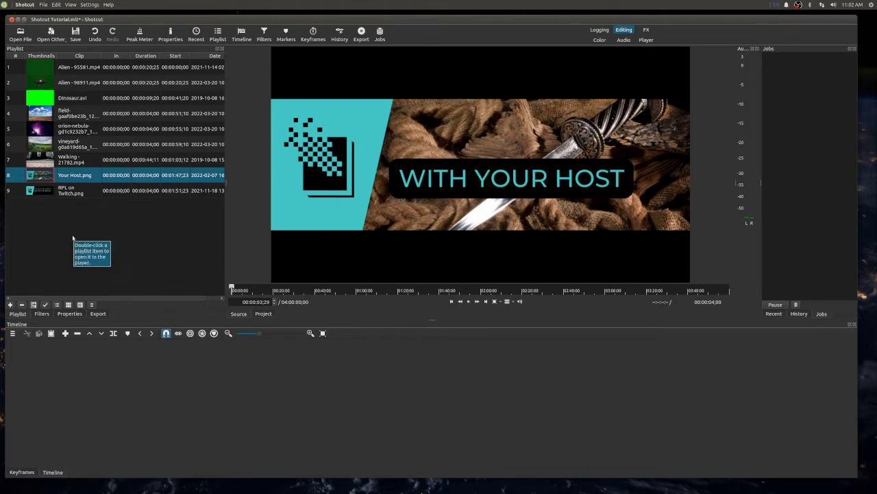
{"action": "right_click", "coordinate": [78, 176]}
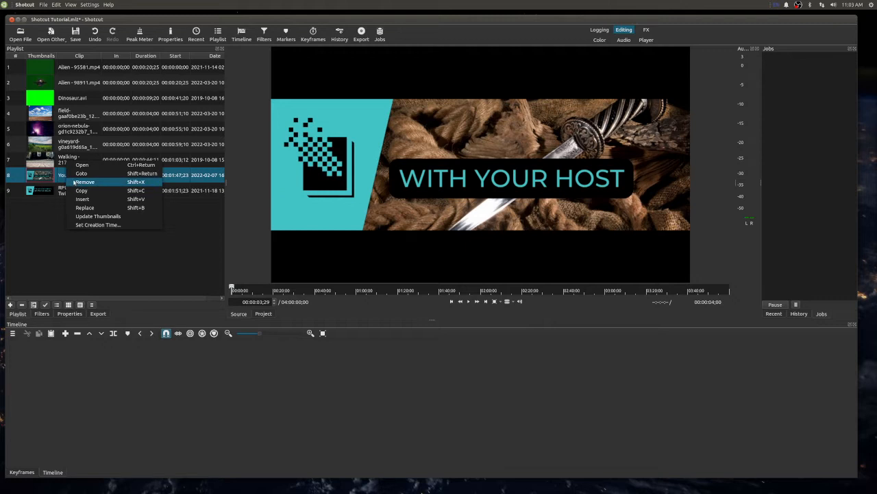
{"action": "left_click", "coordinate": [73, 182]}
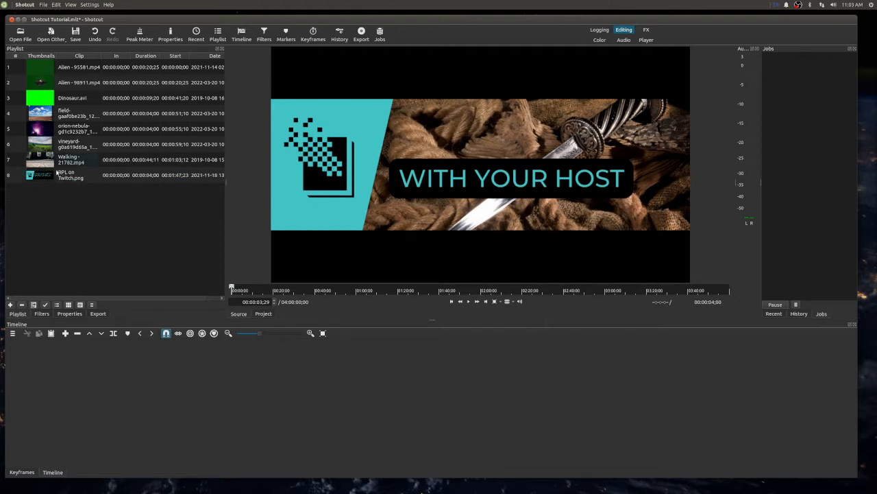
{"action": "double_click", "coordinate": [50, 180]}
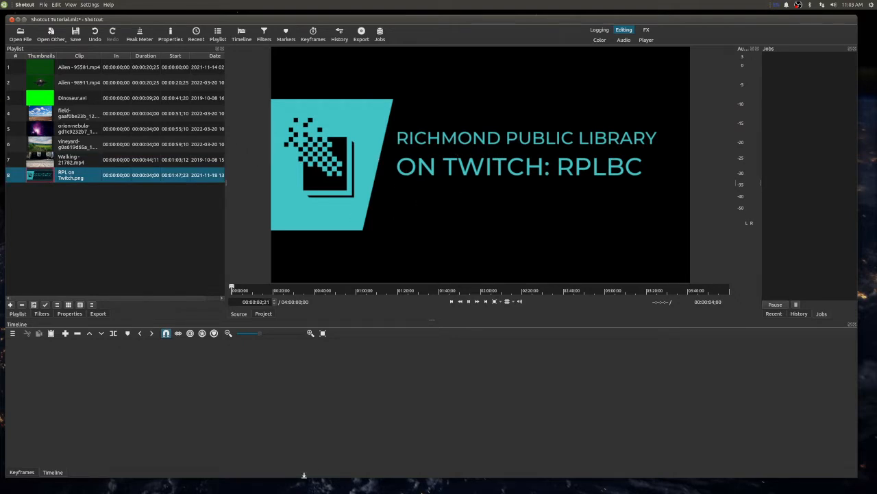
- Add Host Name.png from the Tech on Twitch folder to the Shotcut playlist, preview it and RPL on Twitch.png, and leave Host Name.png selected
{"action": "left_click", "coordinate": [369, 481]}
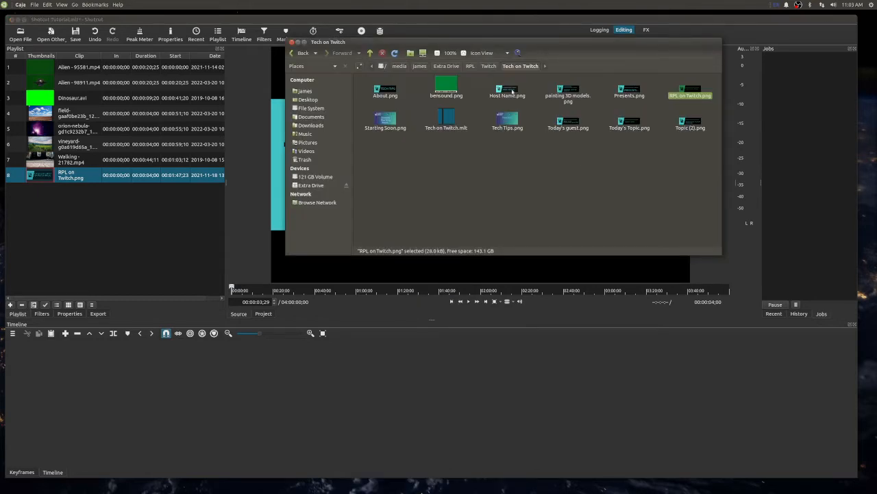
{"action": "left_click_drag", "start_coordinate": [512, 92], "coordinate": [120, 207]}
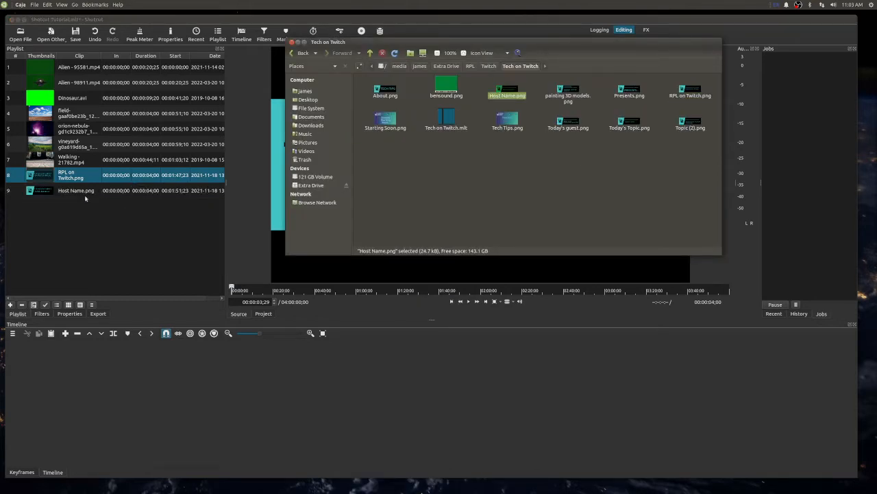
{"action": "left_click", "coordinate": [83, 192]}
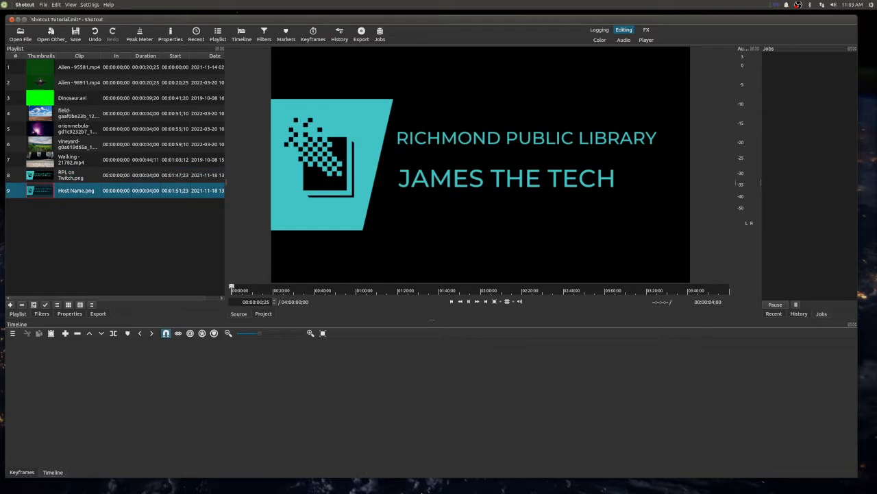
{"action": "left_click", "coordinate": [72, 177]}
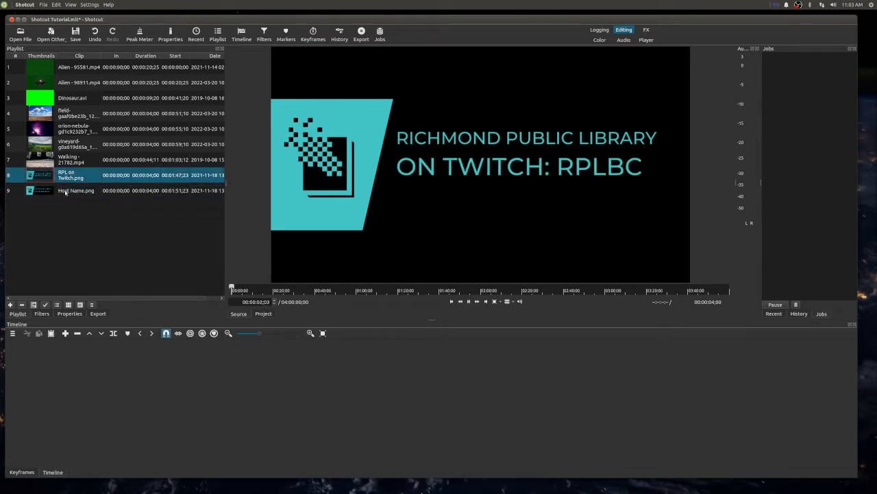
{"action": "left_click", "coordinate": [66, 192]}
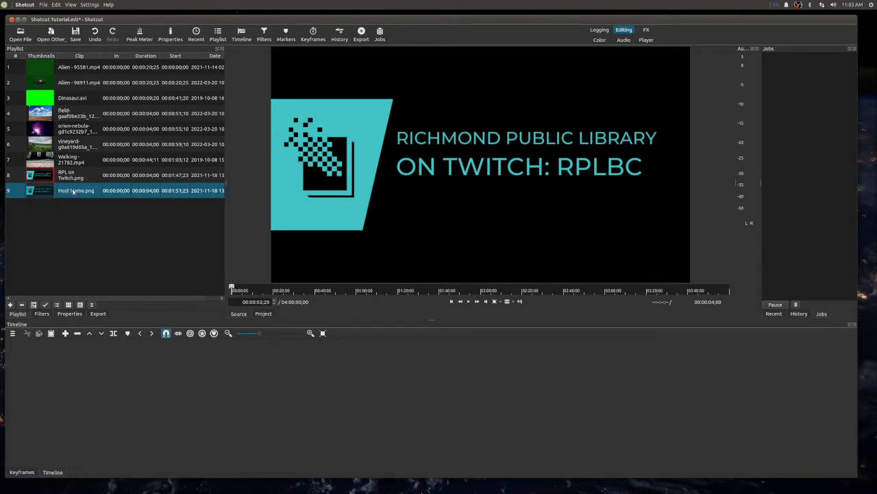
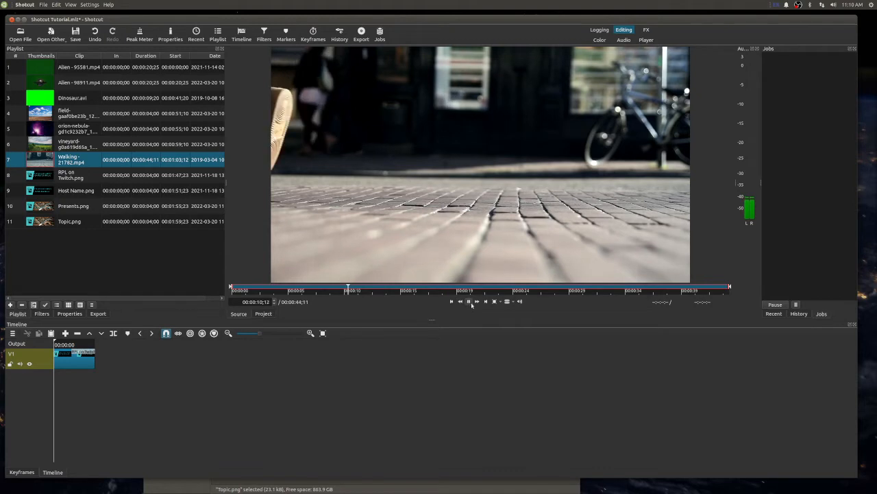
- Pause the Walking clip and preview RPL on Twitch.png, Host Name.png, Presents.png and Topic.png from the playlist
{"action": "left_click", "coordinate": [469, 303]}
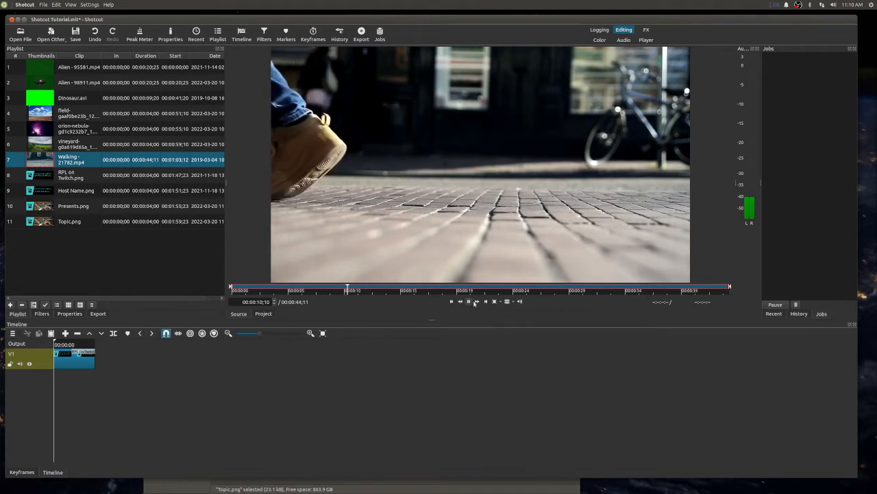
{"action": "double_click", "coordinate": [63, 362]}
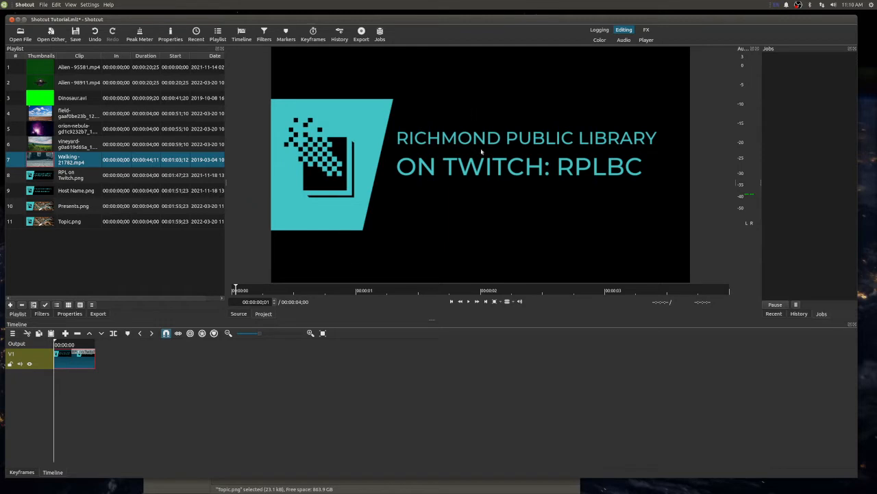
{"action": "left_click", "coordinate": [66, 175]}
{"action": "double_click", "coordinate": [67, 176]}
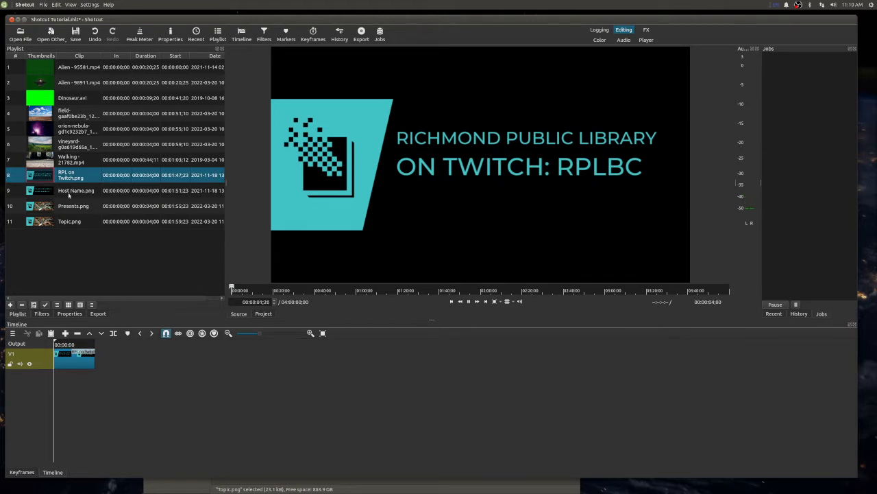
{"action": "double_click", "coordinate": [71, 191]}
{"action": "double_click", "coordinate": [71, 211]}
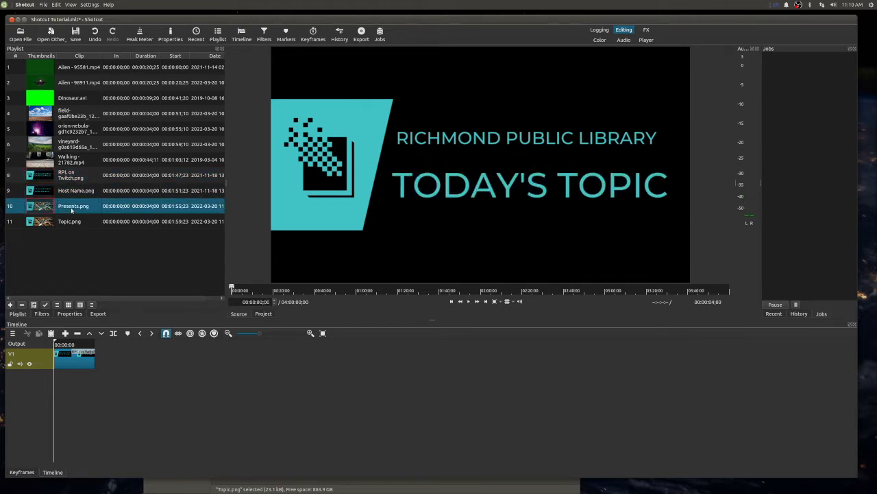
{"action": "double_click", "coordinate": [72, 190]}
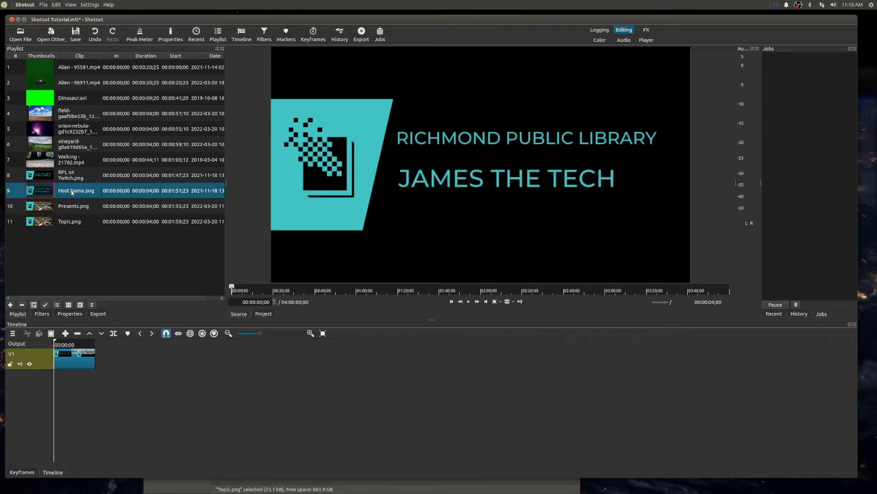
{"action": "double_click", "coordinate": [70, 206]}
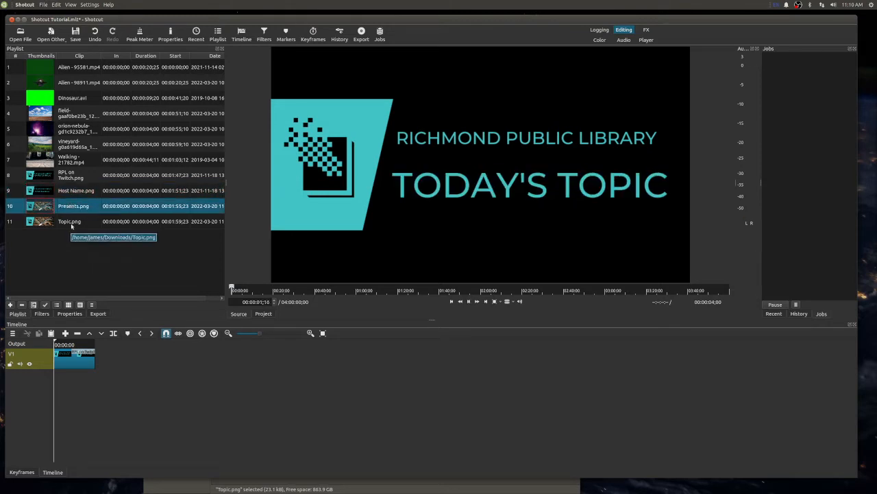
{"action": "double_click", "coordinate": [70, 217]}
{"action": "double_click", "coordinate": [70, 207]}
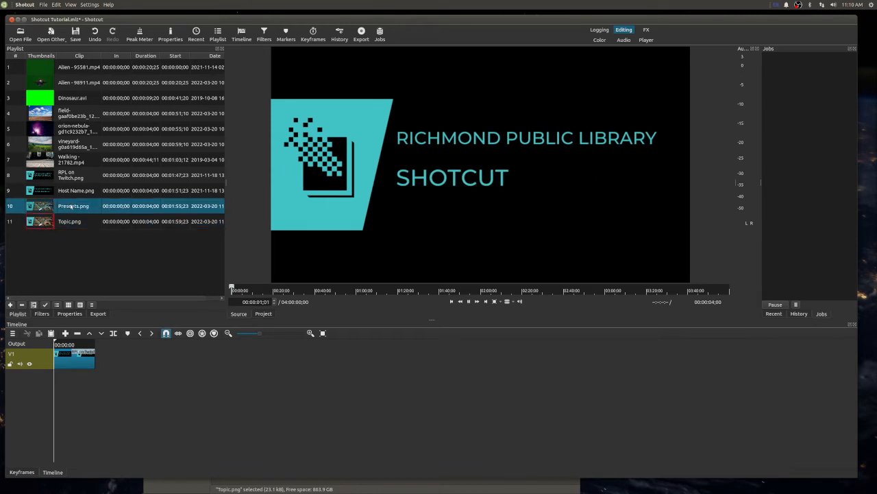
- Place Host Name.png on track V1 after the RPL on Twitch clip and remove the gap between them
{"action": "left_click_drag", "start_coordinate": [73, 192], "coordinate": [195, 362]}
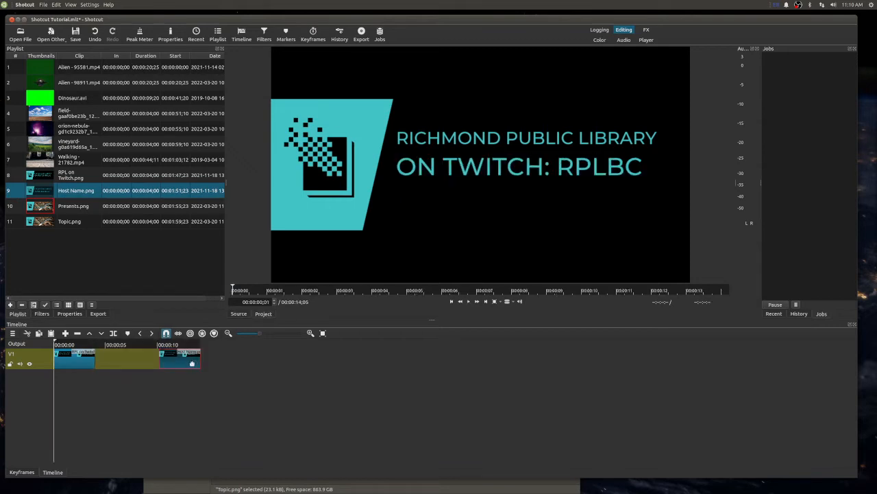
{"action": "left_click", "coordinate": [117, 358]}
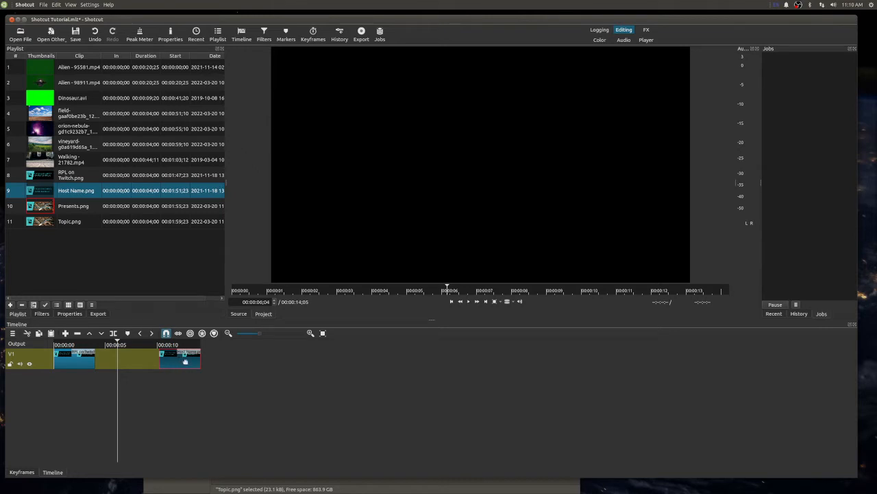
{"action": "mouse_move", "coordinate": [184, 361]}
{"action": "left_mouse_down"}
{"action": "mouse_move", "coordinate": [151, 362]}
{"action": "mouse_move", "coordinate": [169, 358]}
{"action": "left_mouse_up"}
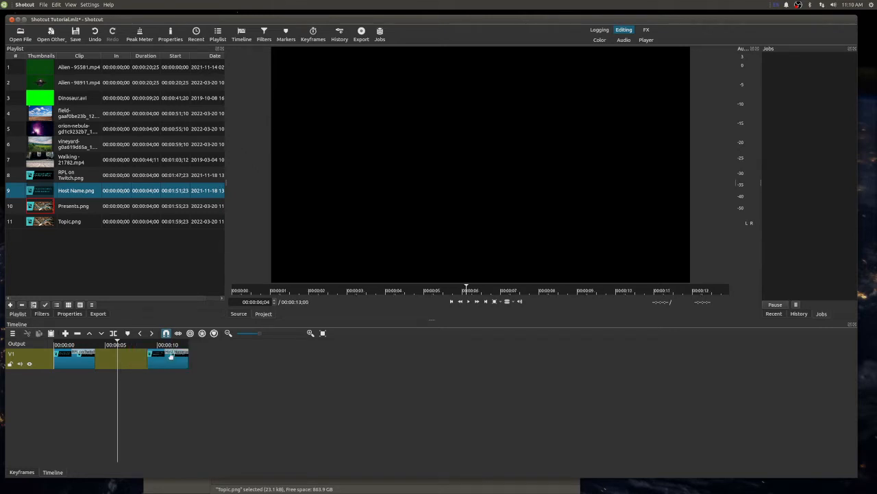
{"action": "right_click", "coordinate": [131, 358]}
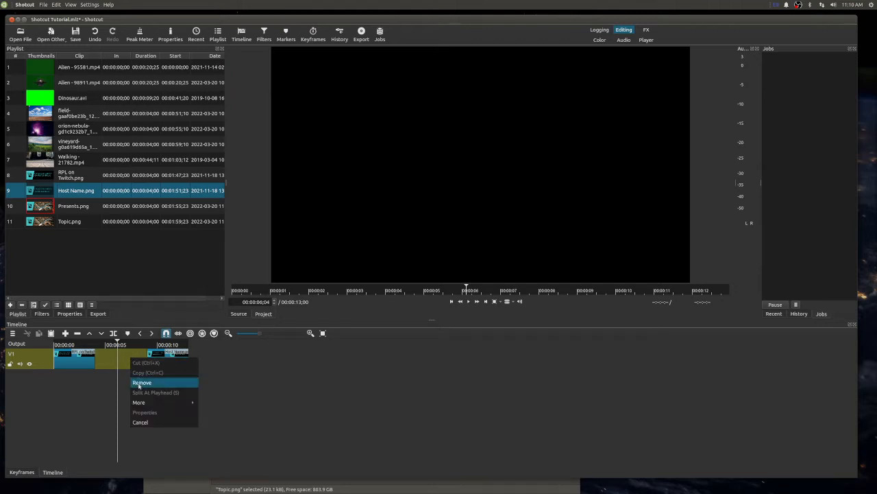
{"action": "left_click", "coordinate": [140, 382]}
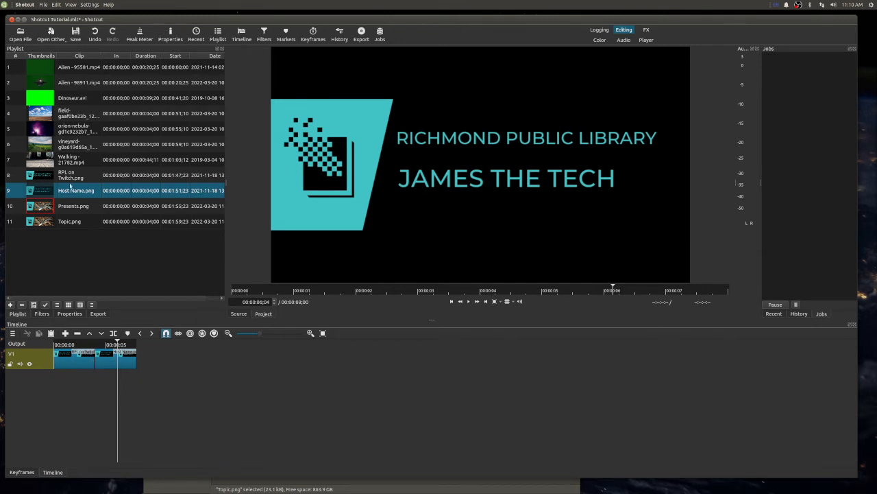
- Place Presents.png on track V1 after the Host Name clip and remove the gap between the two clips
{"action": "left_click", "coordinate": [68, 223]}
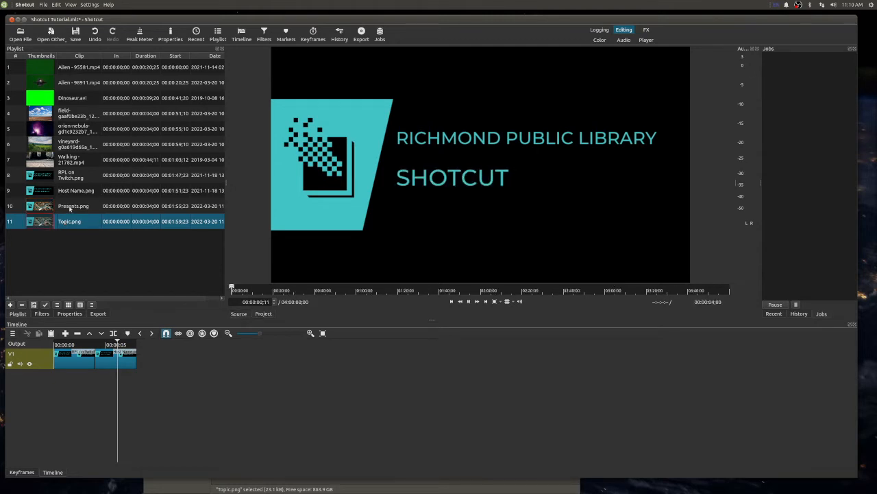
{"action": "left_click", "coordinate": [70, 207]}
{"action": "left_click_drag", "start_coordinate": [70, 208], "coordinate": [187, 358]}
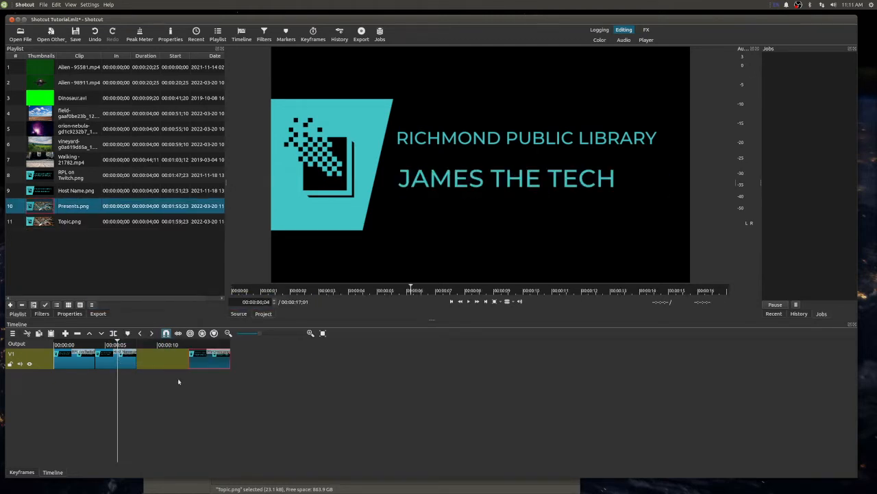
{"action": "right_click", "coordinate": [152, 355]}
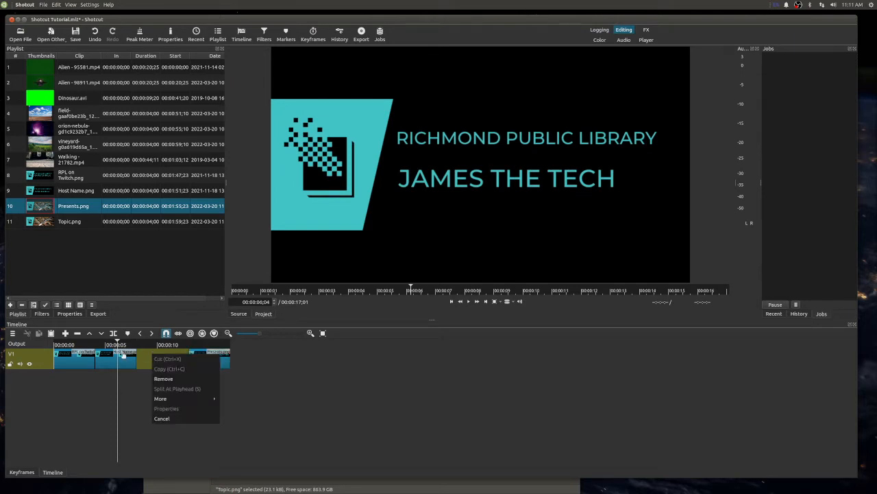
{"action": "left_click", "coordinate": [165, 379]}
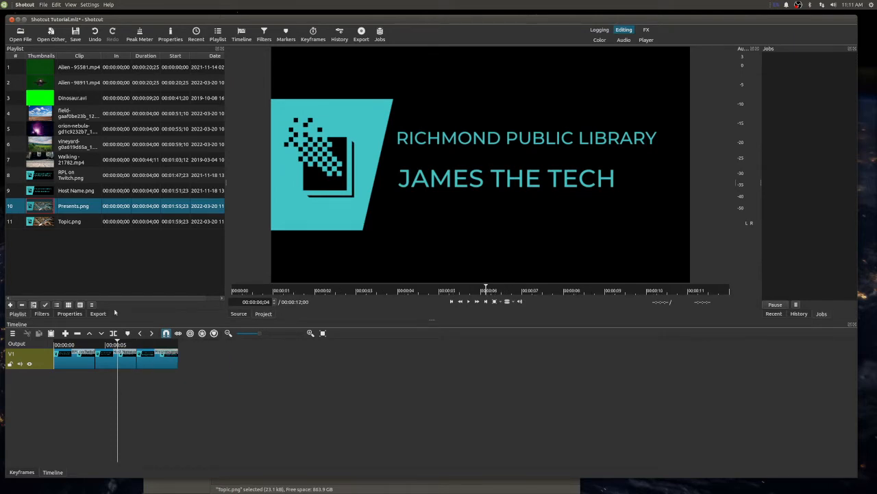
- Append Topic.png directly after the Presents clip on track V1 and play the timeline from its start
{"action": "left_click", "coordinate": [73, 222]}
{"action": "left_click_drag", "start_coordinate": [73, 223], "coordinate": [177, 365]}
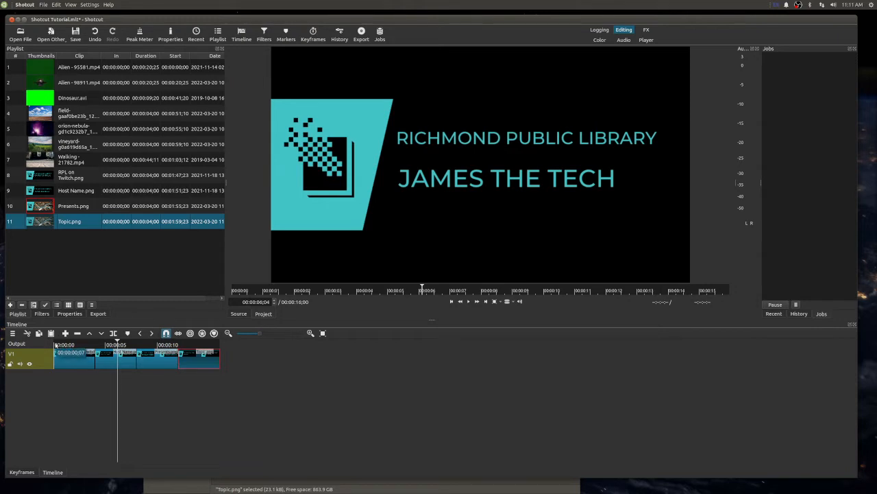
{"action": "left_click", "coordinate": [55, 345]}
{"action": "key", "text": "space"}
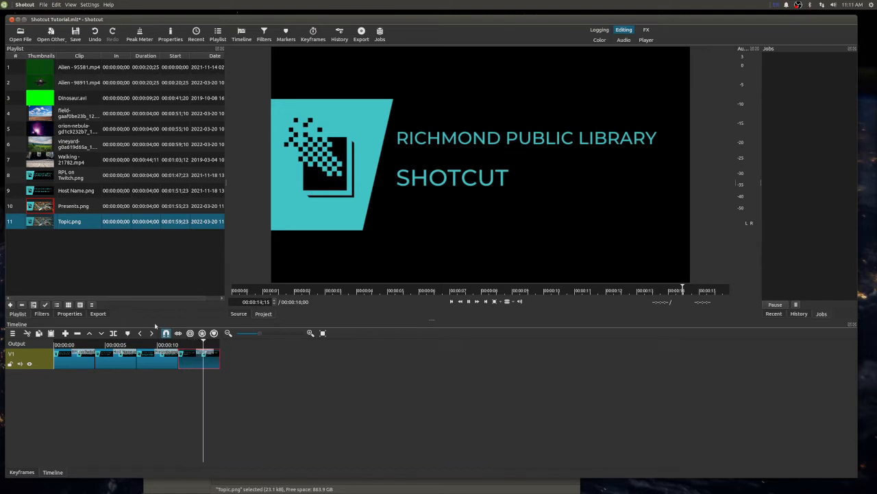
{"action": "key", "text": "alt+space"}
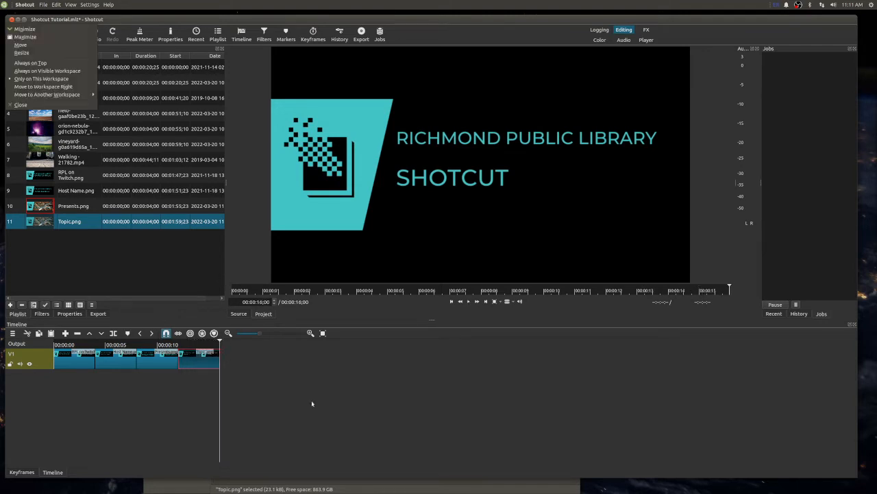
{"action": "key", "text": "Escape"}
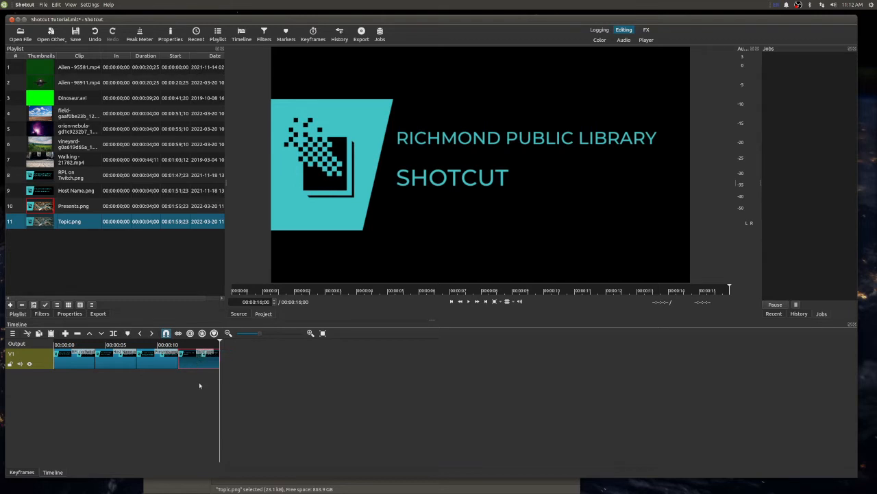
- Split the Topic.png clip on track V1 at 00:00:13;26
{"action": "left_click", "coordinate": [201, 345]}
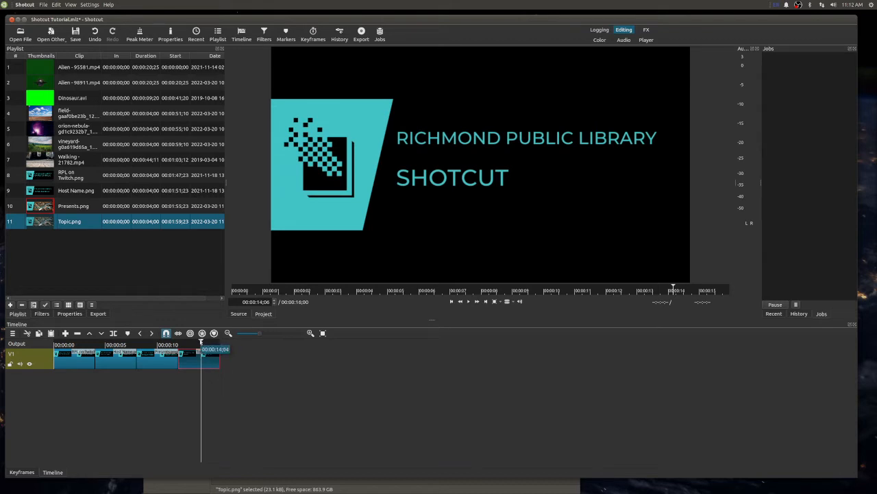
{"action": "mouse_move", "coordinate": [201, 343]}
{"action": "left_mouse_down"}
{"action": "mouse_move", "coordinate": [183, 344]}
{"action": "mouse_move", "coordinate": [197, 343]}
{"action": "left_mouse_up"}
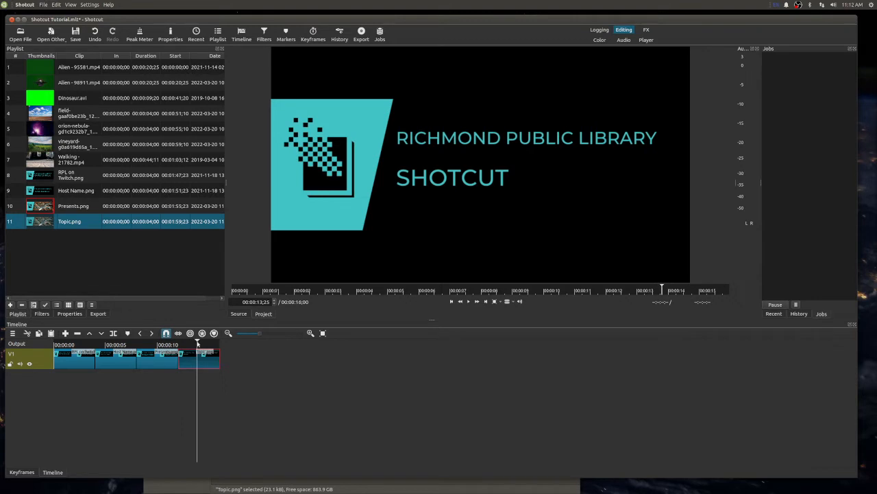
{"action": "left_click_drag", "start_coordinate": [197, 343], "coordinate": [200, 343]}
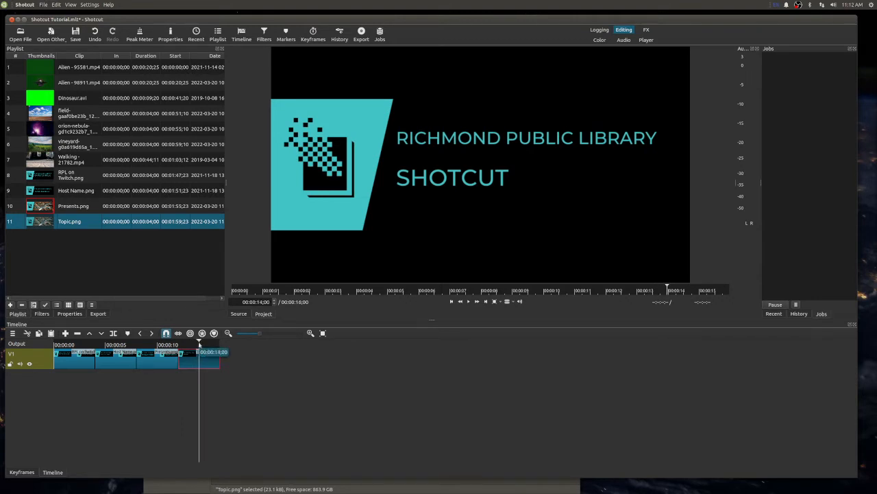
{"action": "right_click", "coordinate": [199, 346]}
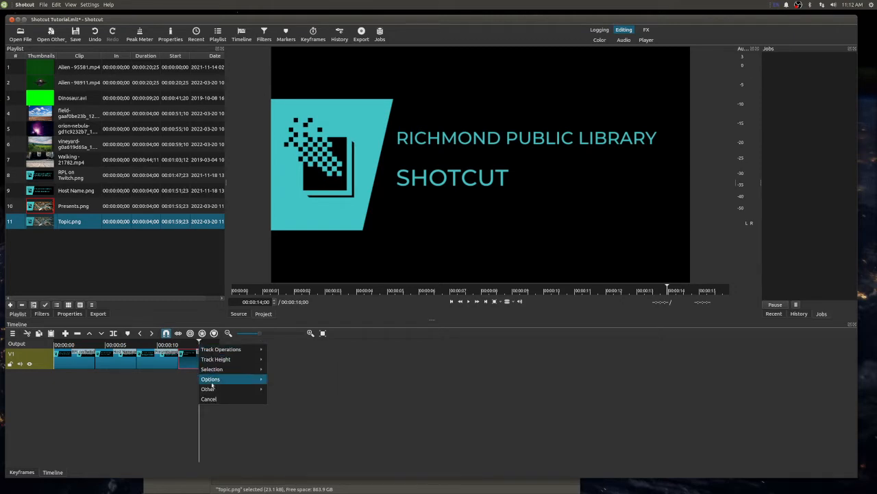
{"action": "left_click", "coordinate": [194, 366]}
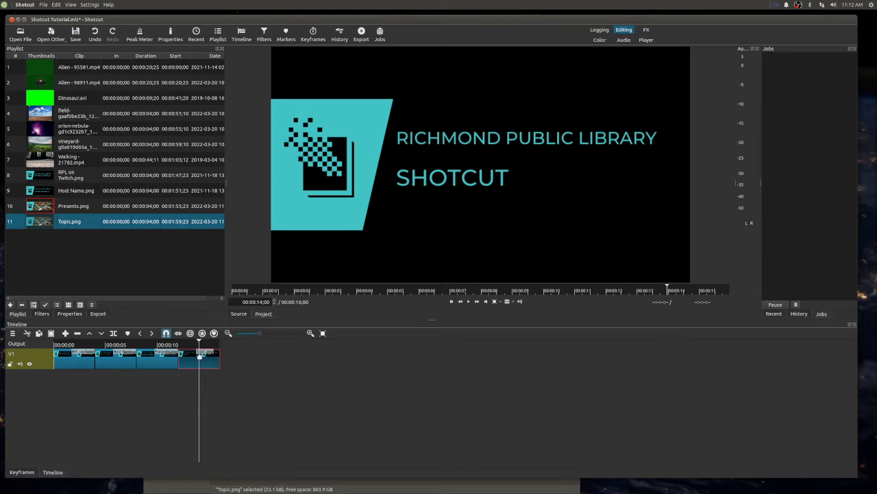
{"action": "right_click", "coordinate": [199, 354]}
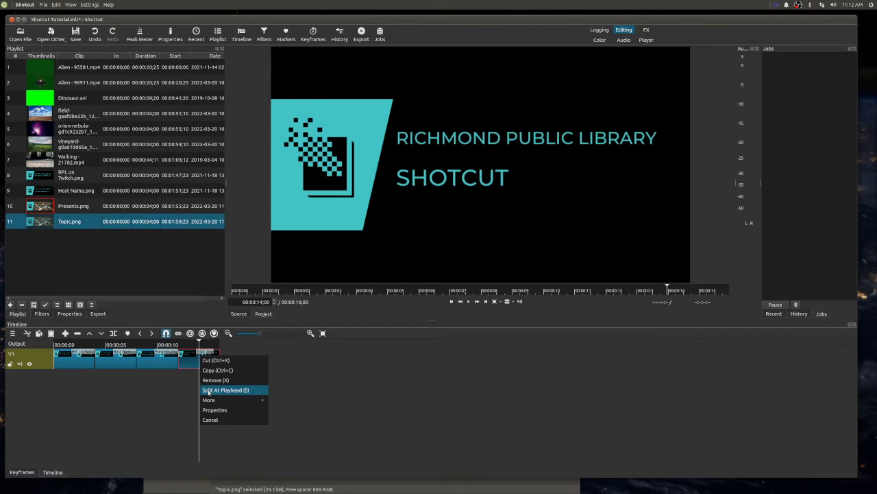
{"action": "left_click", "coordinate": [168, 409]}
{"action": "left_click_drag", "start_coordinate": [203, 346], "coordinate": [199, 346]}
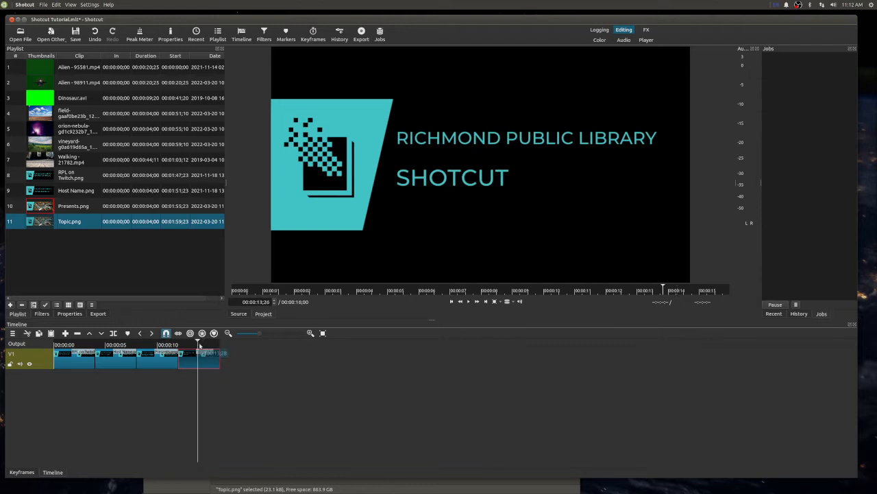
{"action": "left_click", "coordinate": [113, 335]}
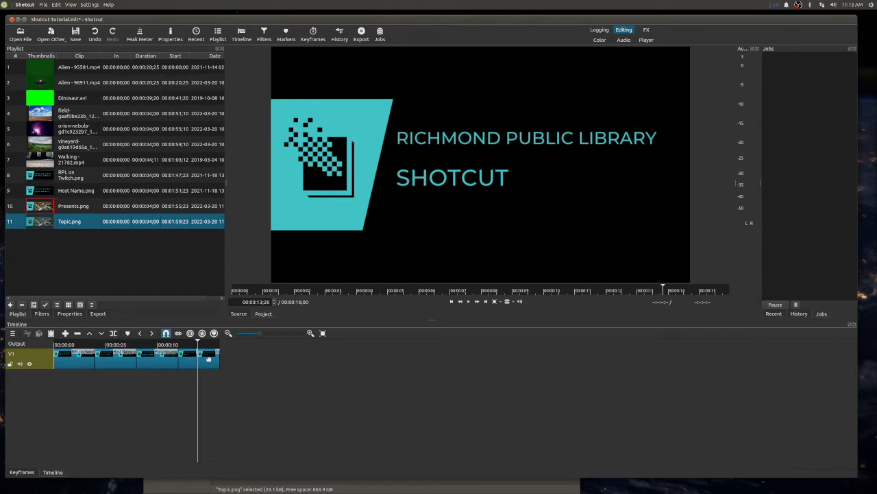
- Shift the second part of the split Topic.png clip about 3 seconds further along V1 and delete that part
{"action": "left_click_drag", "start_coordinate": [220, 356], "coordinate": [251, 356]}
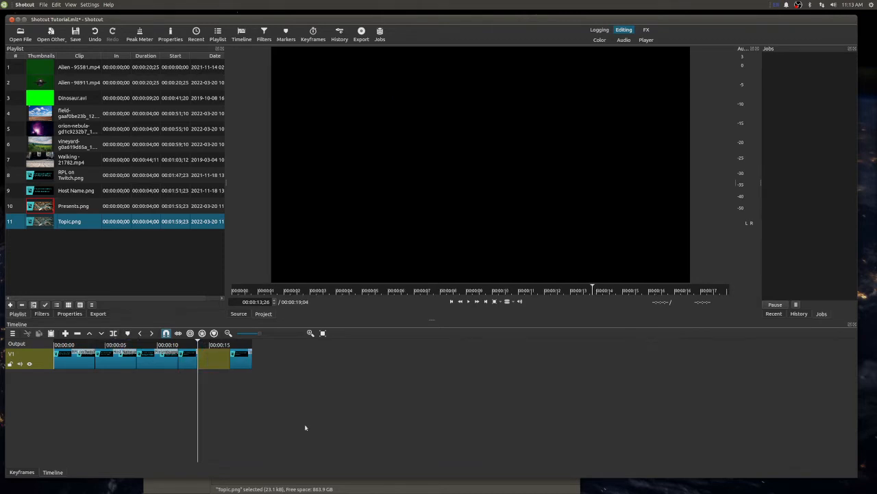
{"action": "left_click", "coordinate": [248, 363]}
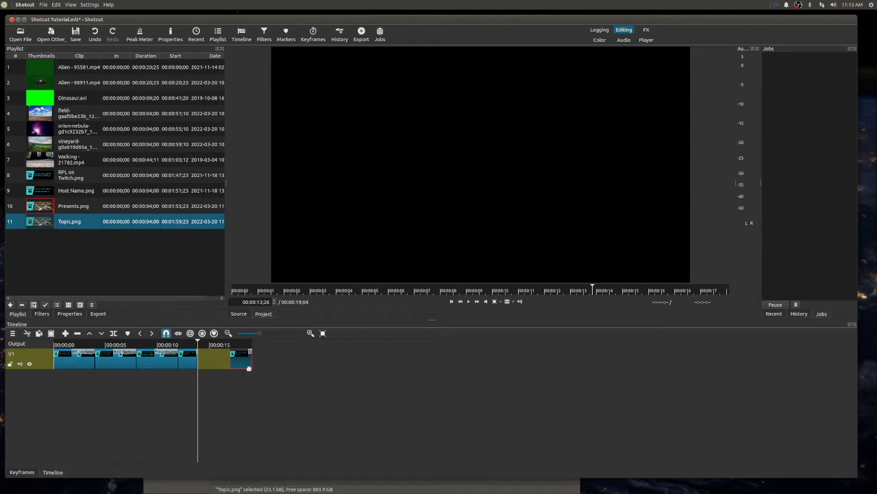
{"action": "right_click", "coordinate": [242, 360]}
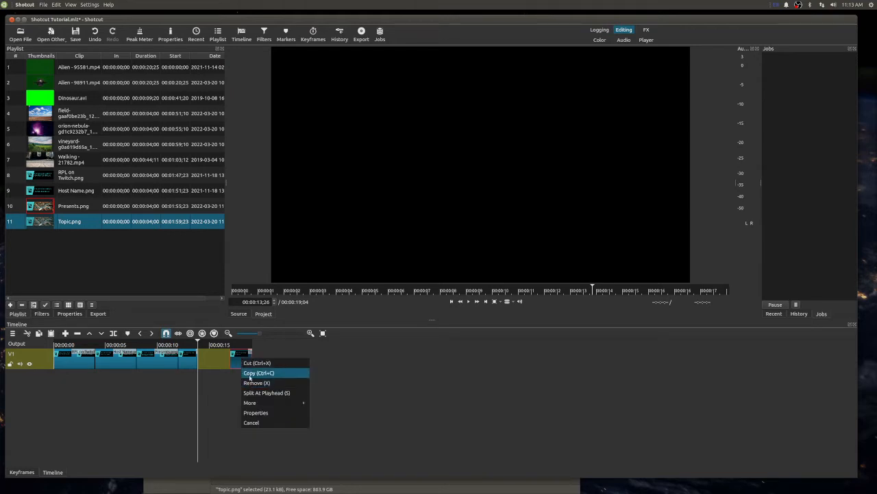
{"action": "left_click", "coordinate": [220, 388]}
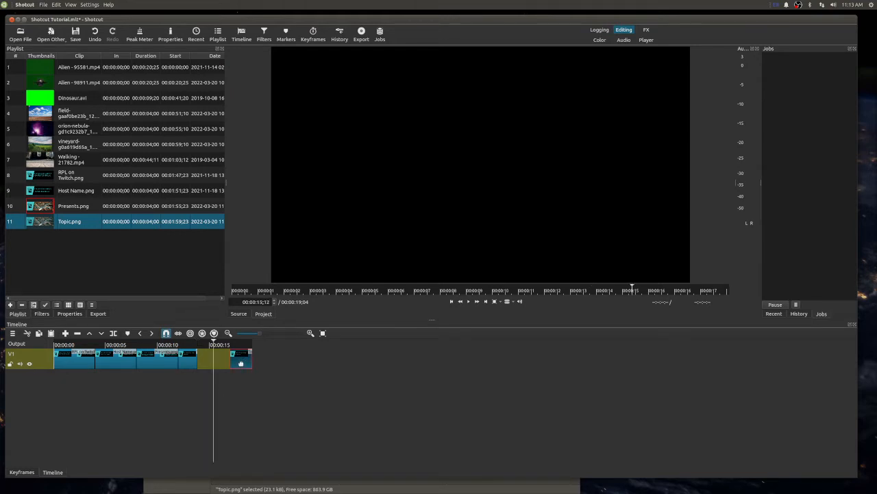
{"action": "key", "text": "Delete"}
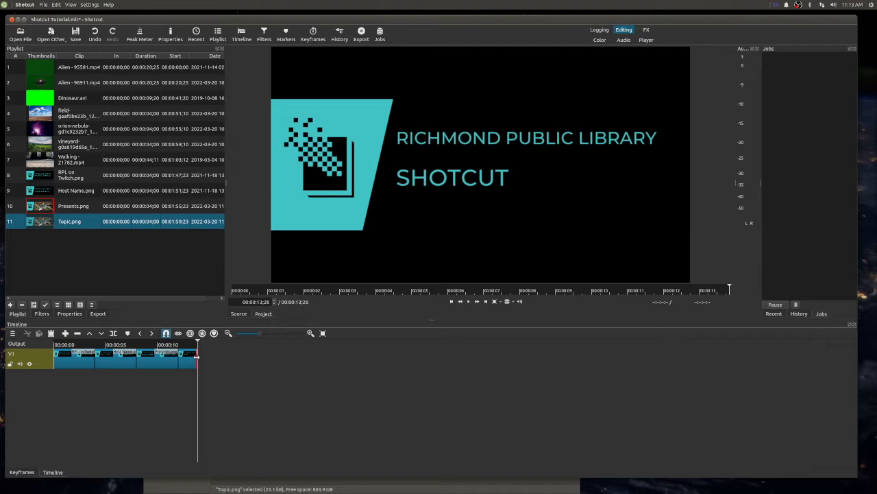
- Lengthen the remaining Topic.png clip so that it ends at about 25 seconds on the timeline
{"action": "left_click_drag", "start_coordinate": [196, 356], "coordinate": [317, 365]}
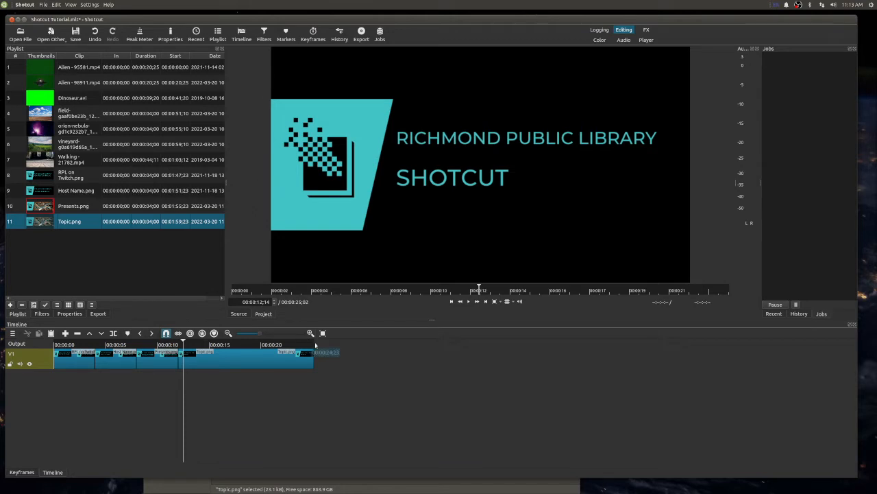
{"action": "left_click", "coordinate": [313, 345]}
{"action": "key", "text": "Right"}
- Undo the lengthening, deletion, shift and split of the Topic.png clip
{"action": "key", "text": "ctrl+z"}
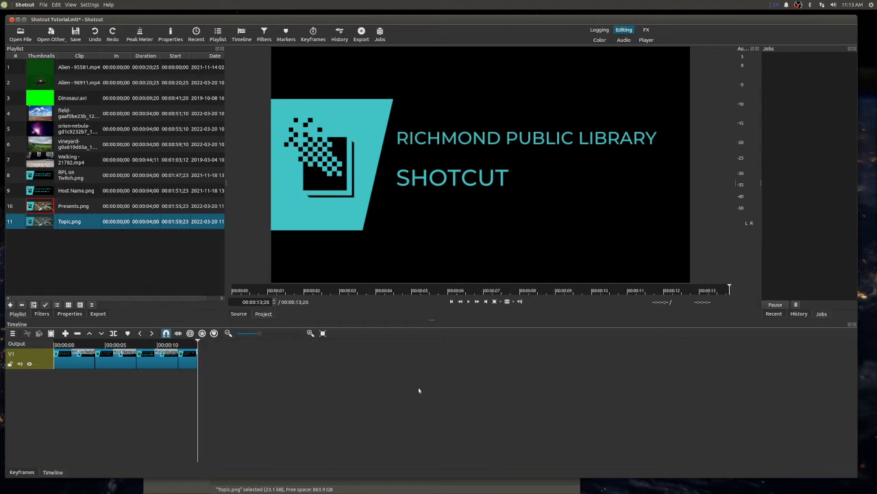
{"action": "key", "text": "ctrl+z"}
{"action": "key", "text": "ctrl+z"}
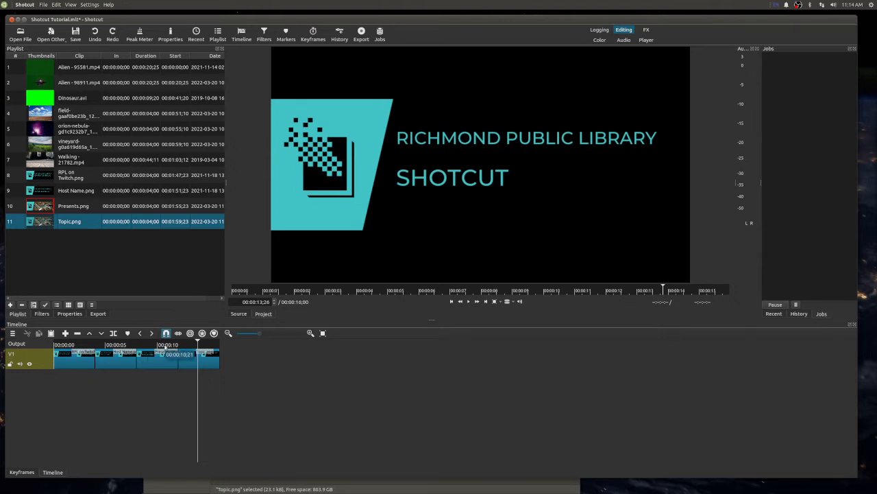
- Set the playhead to 00:00:10;21 and redo the undone split and shift of the Topic.png clip
{"action": "left_click", "coordinate": [165, 346]}
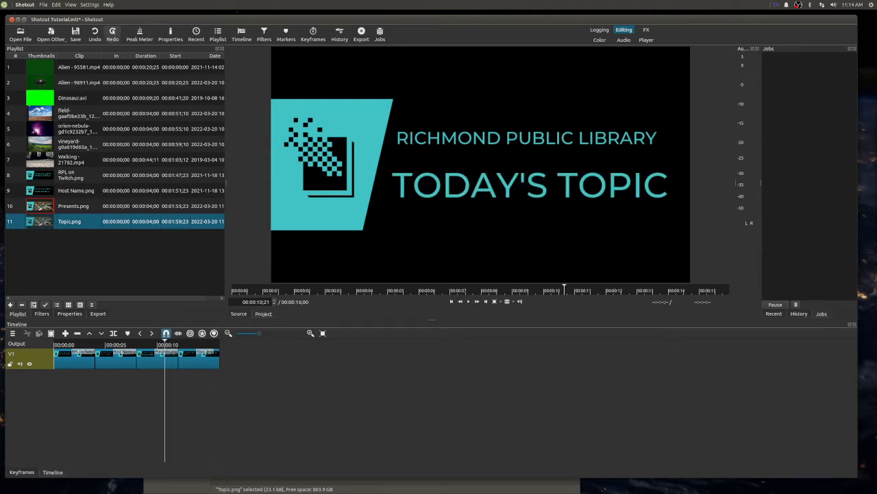
{"action": "left_click", "coordinate": [113, 33]}
{"action": "left_click", "coordinate": [113, 32]}
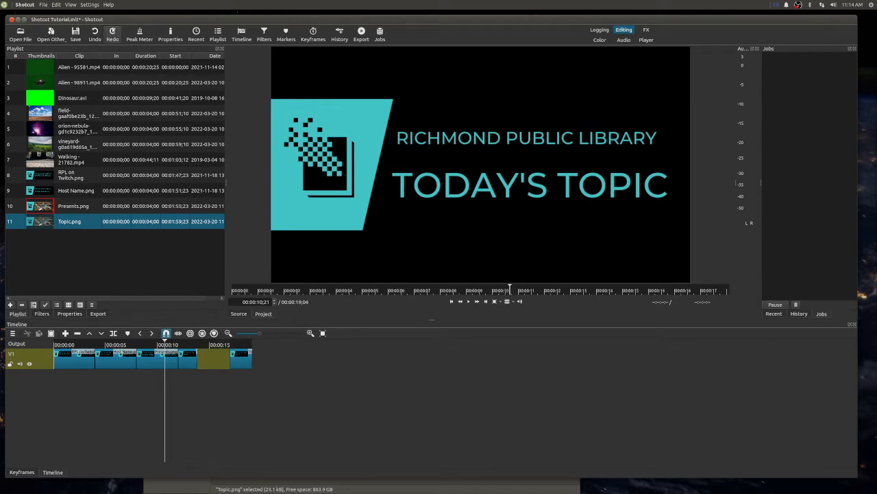
{"action": "left_click", "coordinate": [112, 32]}
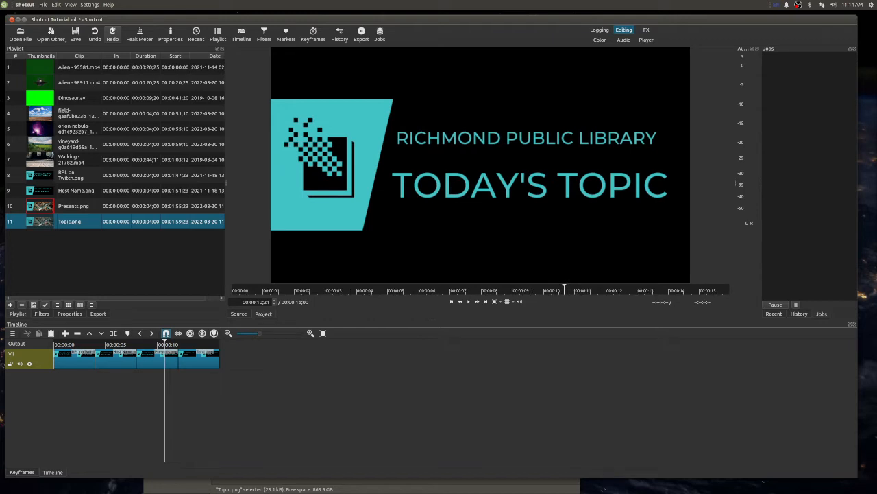
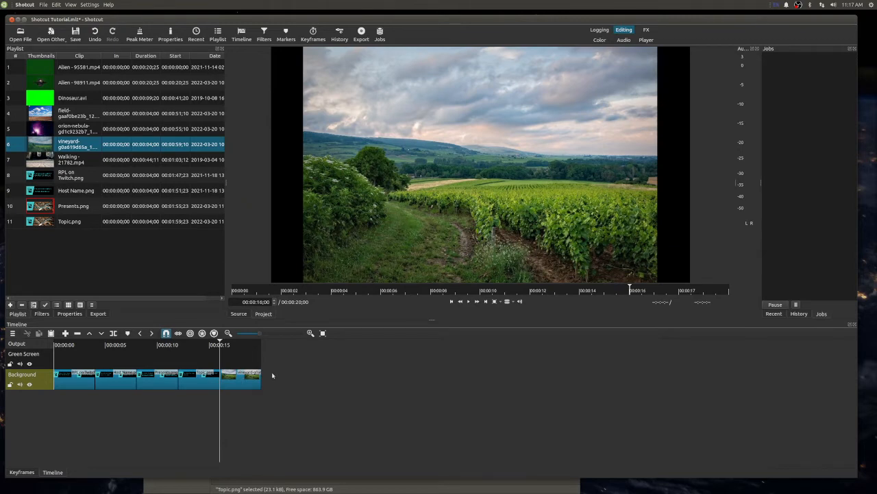
- Place Dinosaur.avi on the Green Screen track above the start of the Presents.png clip, at about 8 seconds
{"action": "key", "text": "space"}
{"action": "left_click", "coordinate": [230, 344]}
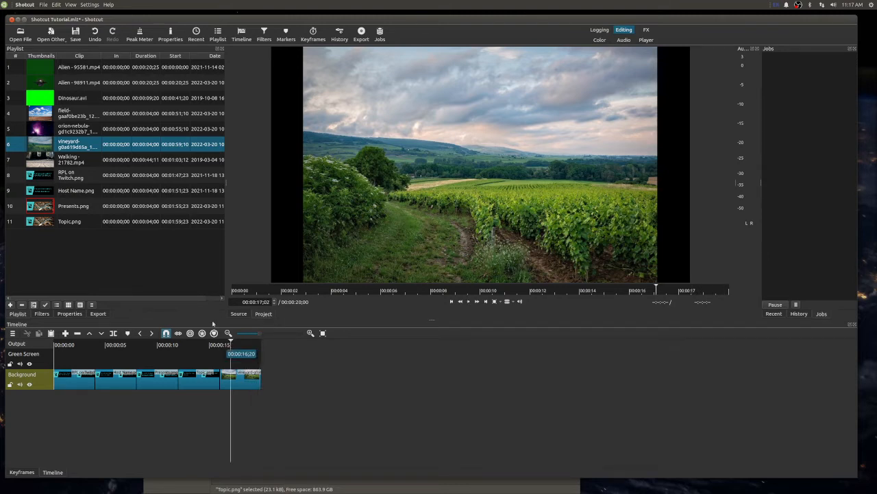
{"action": "left_click", "coordinate": [61, 102]}
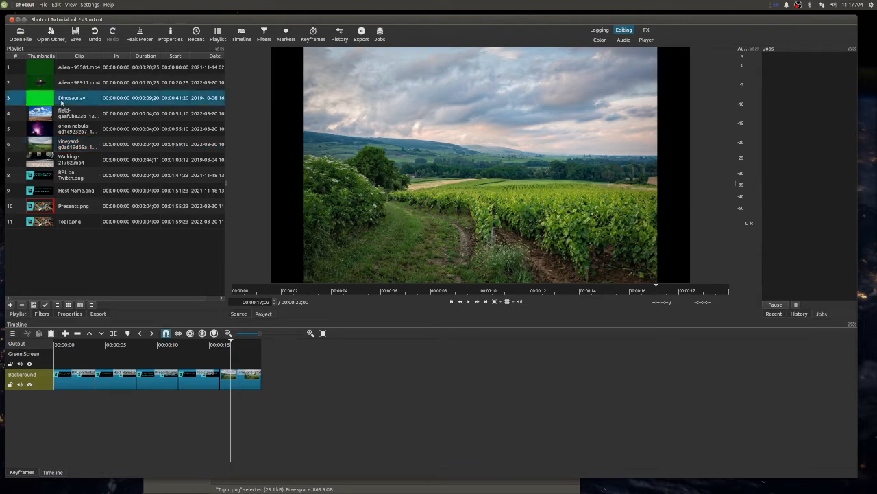
{"action": "left_click_drag", "start_coordinate": [71, 99], "coordinate": [139, 355]}
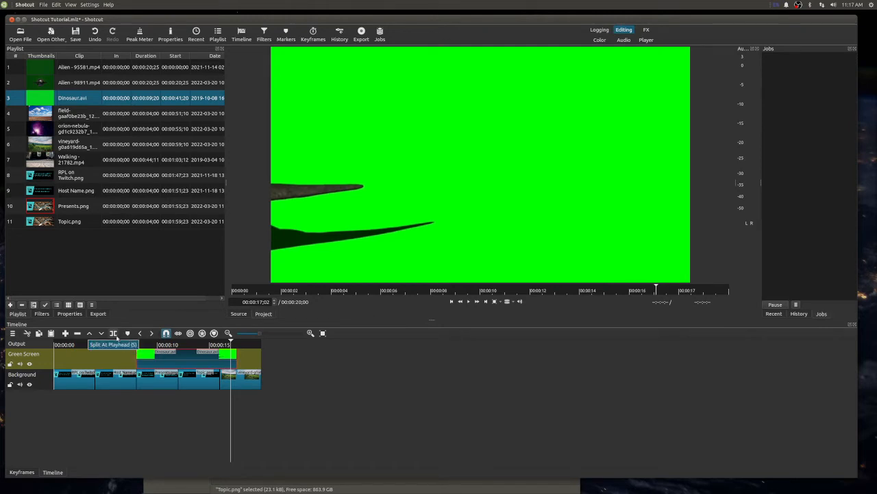
- Preview the Dinosaur.avi clip and move it along the Green Screen track so that it starts with the vineyard clip at about 16 seconds
{"action": "left_click", "coordinate": [145, 345]}
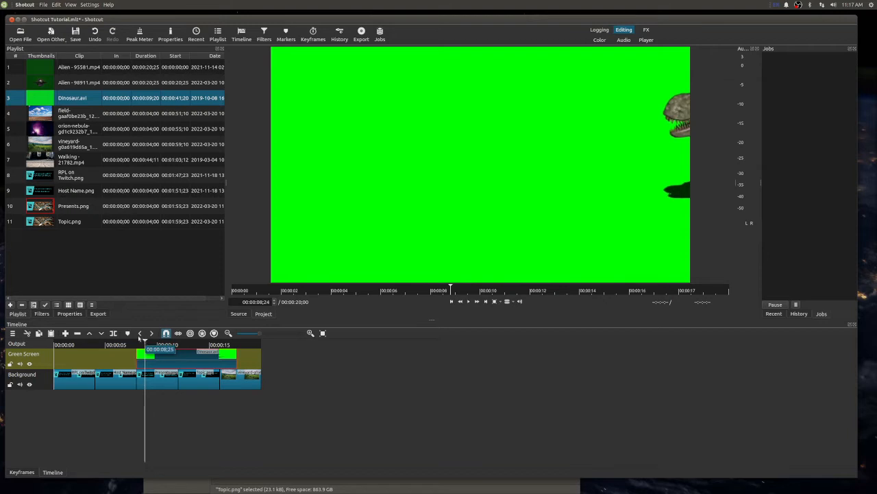
{"action": "key", "text": "space"}
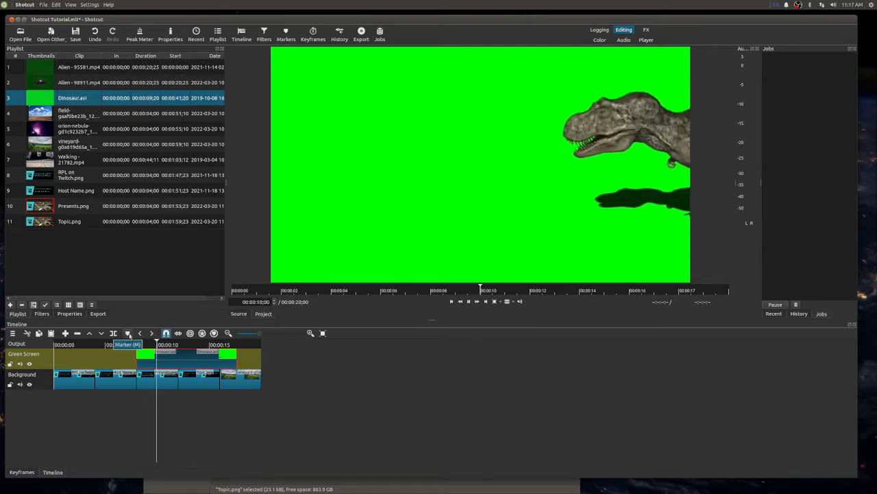
{"action": "left_click_drag", "start_coordinate": [152, 355], "coordinate": [238, 363]}
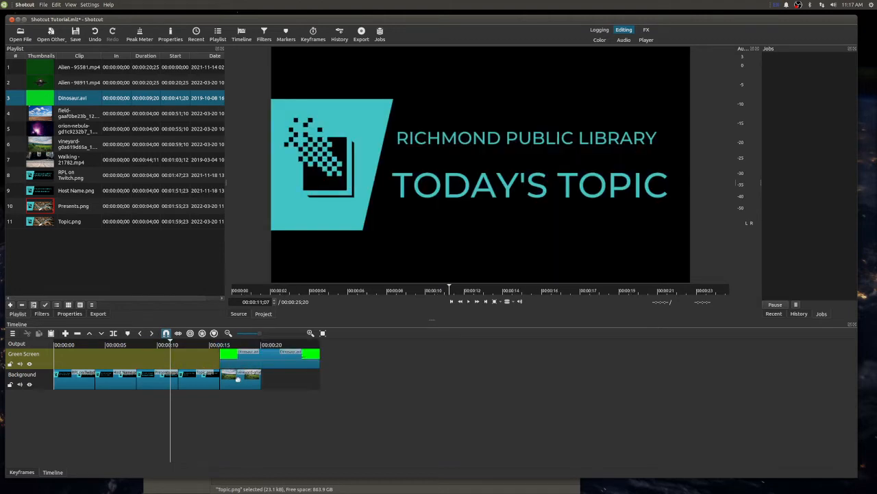
- Play the overlapping clips and lengthen the vineyard clip on the Background track to end together with the Dinosaur.avi clip
{"action": "left_click", "coordinate": [214, 345]}
{"action": "key", "text": "space"}
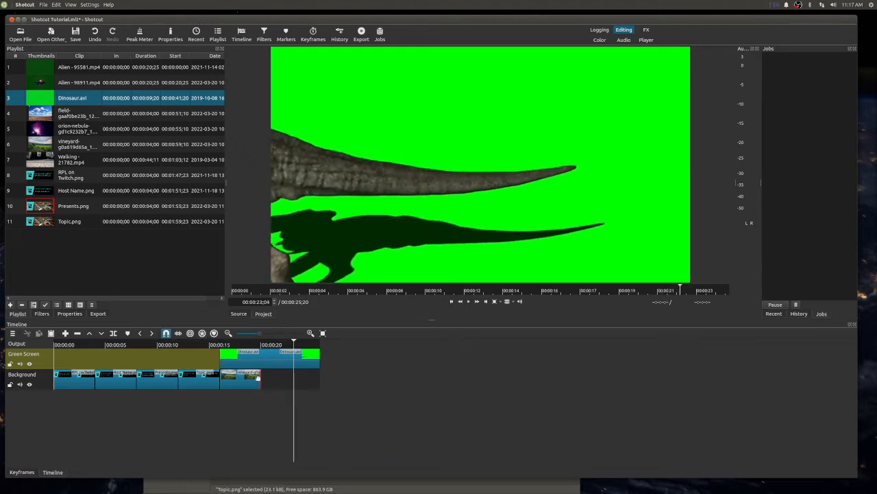
{"action": "left_click_drag", "start_coordinate": [259, 376], "coordinate": [306, 379]}
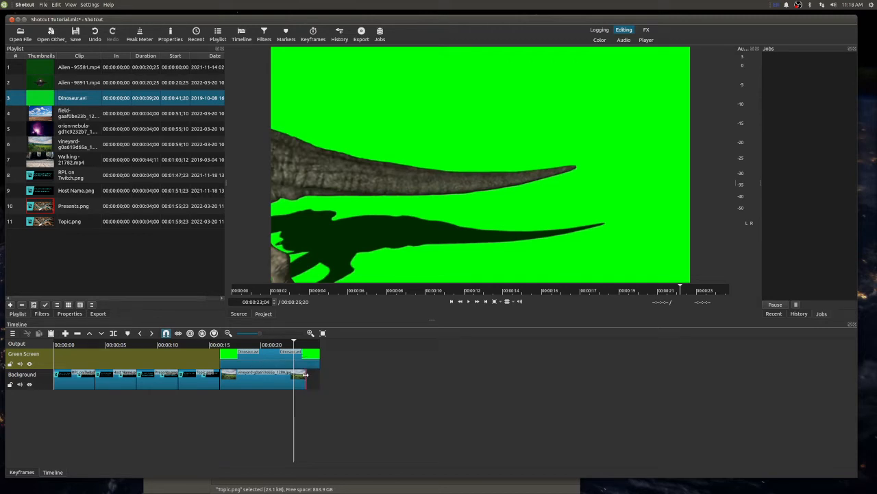
{"action": "left_click_drag", "start_coordinate": [307, 374], "coordinate": [324, 377]}
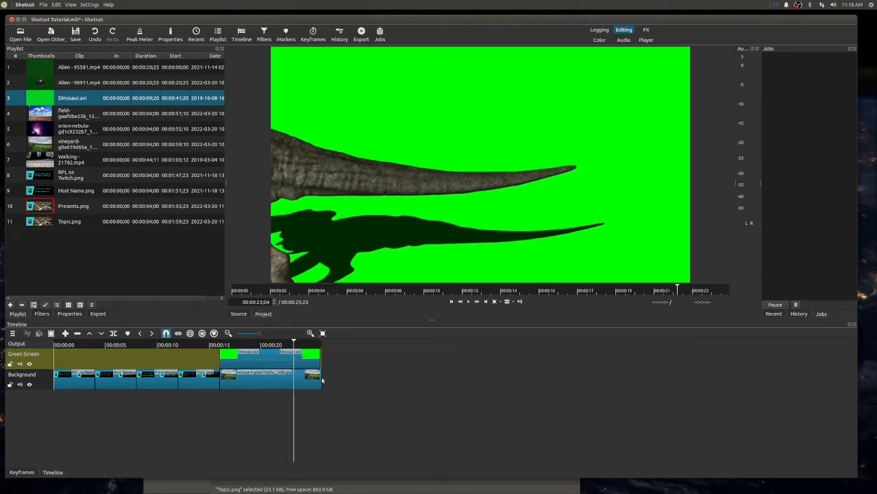
{"action": "left_click_drag", "start_coordinate": [318, 380], "coordinate": [320, 379]}
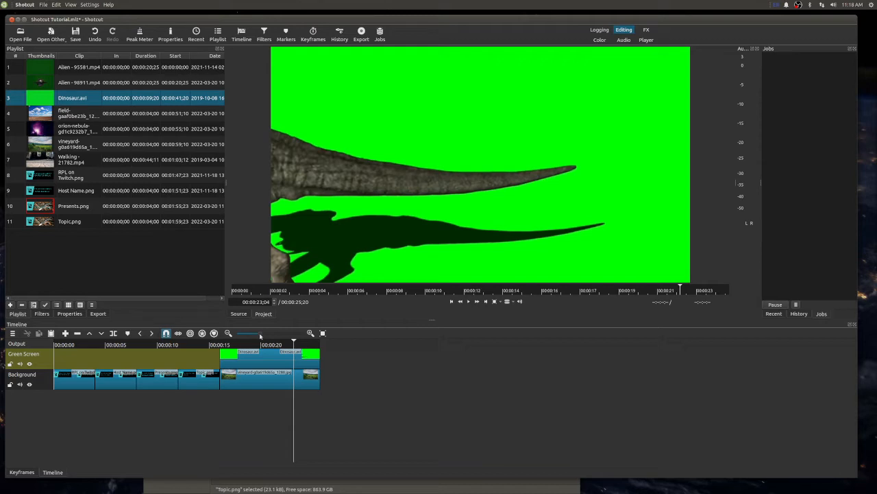
- Examine the clips on both tracks at several timeline magnifications, from a wide overview to a close-up around 23 seconds
{"action": "left_click_drag", "start_coordinate": [261, 336], "coordinate": [271, 333]}
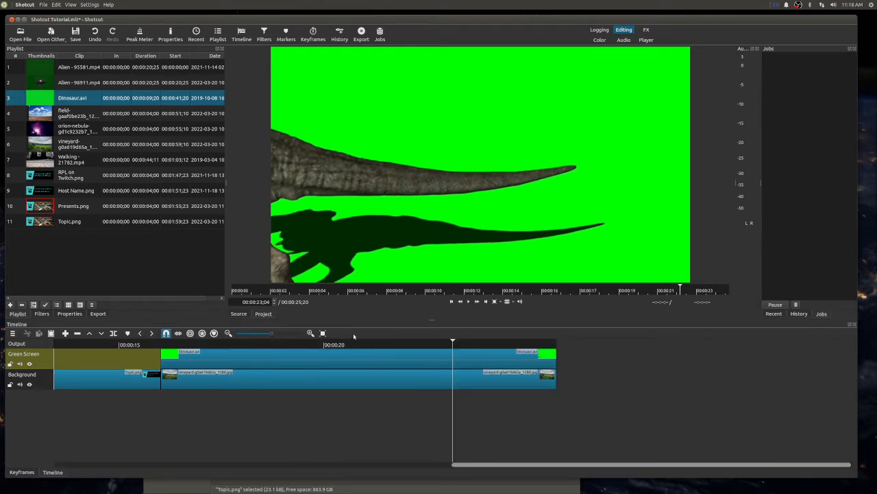
{"action": "left_click", "coordinate": [228, 333]}
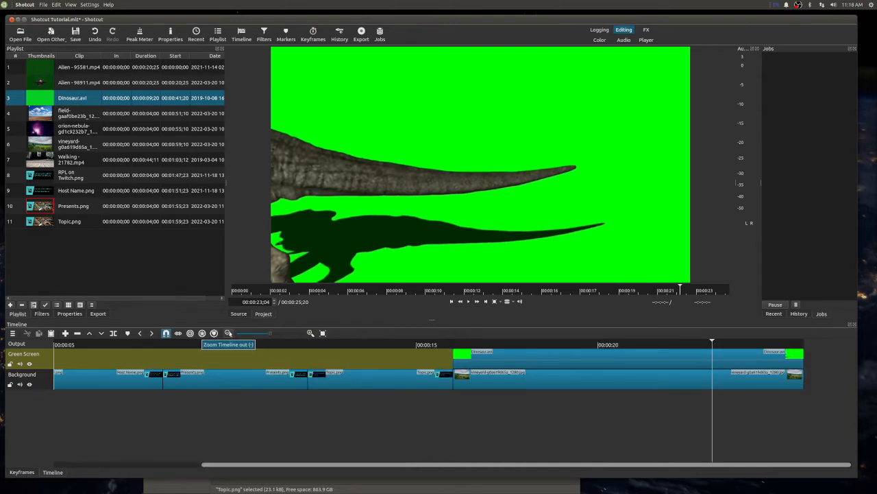
{"action": "left_click", "coordinate": [228, 333]}
{"action": "left_click", "coordinate": [228, 333]}
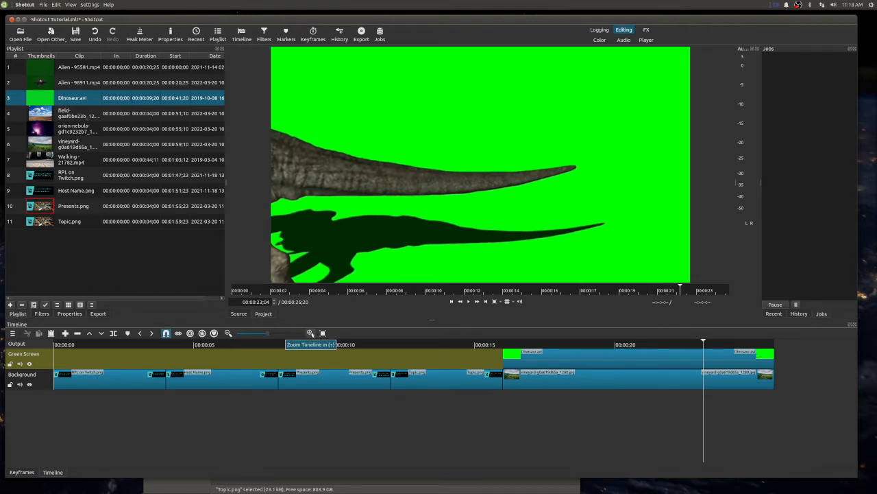
{"action": "left_click", "coordinate": [310, 334]}
{"action": "left_click", "coordinate": [311, 333]}
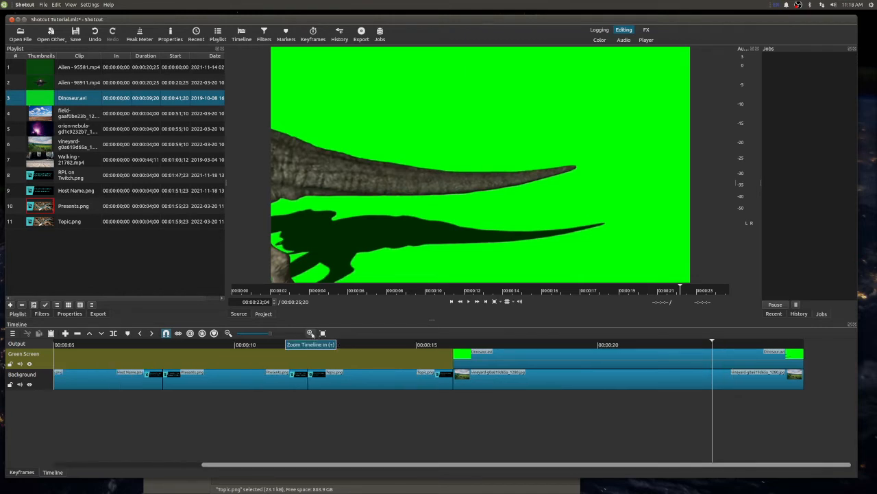
{"action": "left_click", "coordinate": [310, 333]}
{"action": "left_click", "coordinate": [311, 333]}
{"action": "left_click", "coordinate": [310, 333]}
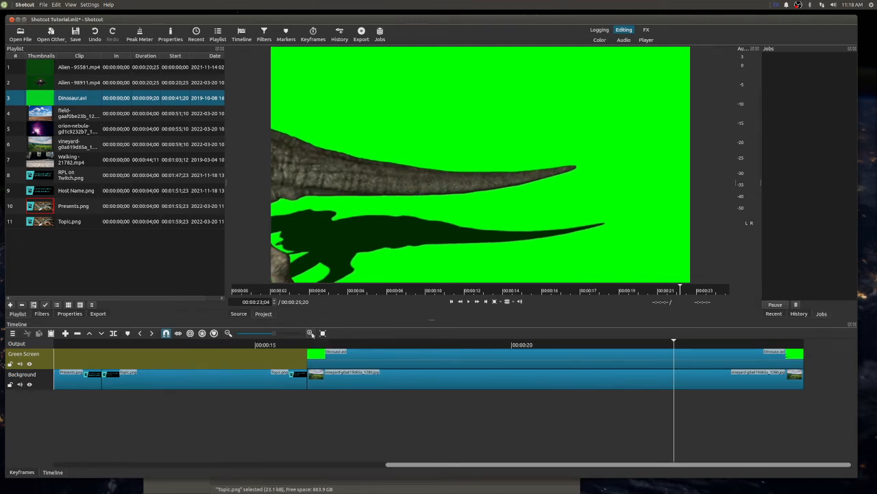
{"action": "left_click", "coordinate": [311, 333]}
{"action": "left_click_drag", "start_coordinate": [267, 335], "coordinate": [248, 334]}
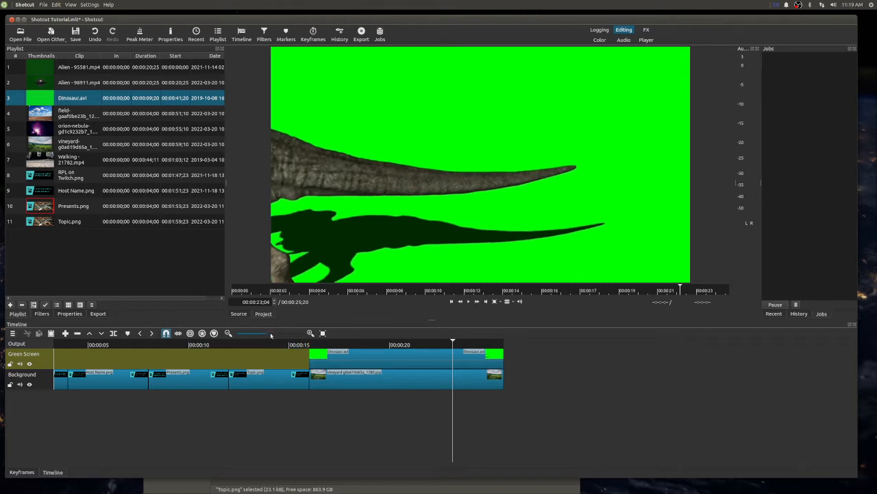
{"action": "left_click", "coordinate": [278, 334]}
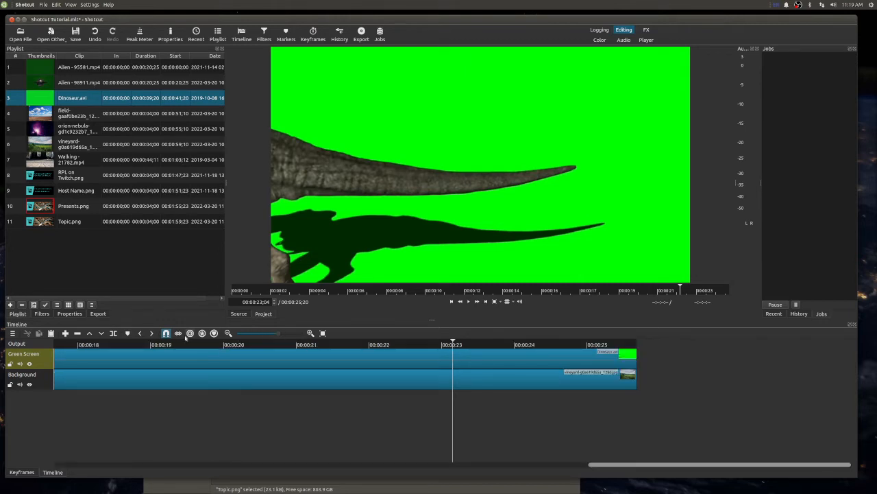
- Make the timeline tracks shorter
{"action": "right_click", "coordinate": [47, 362]}
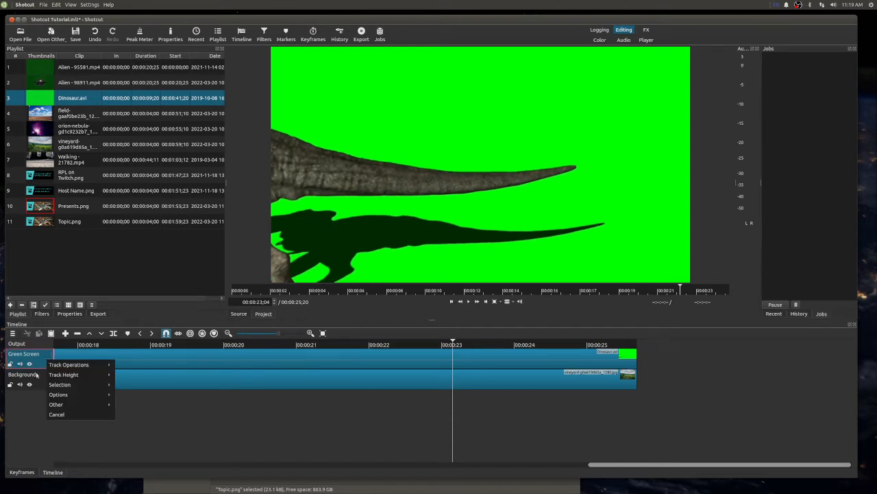
{"action": "right_click", "coordinate": [37, 375]}
{"action": "right_click", "coordinate": [37, 376]}
{"action": "mouse_move", "coordinate": [42, 390]}
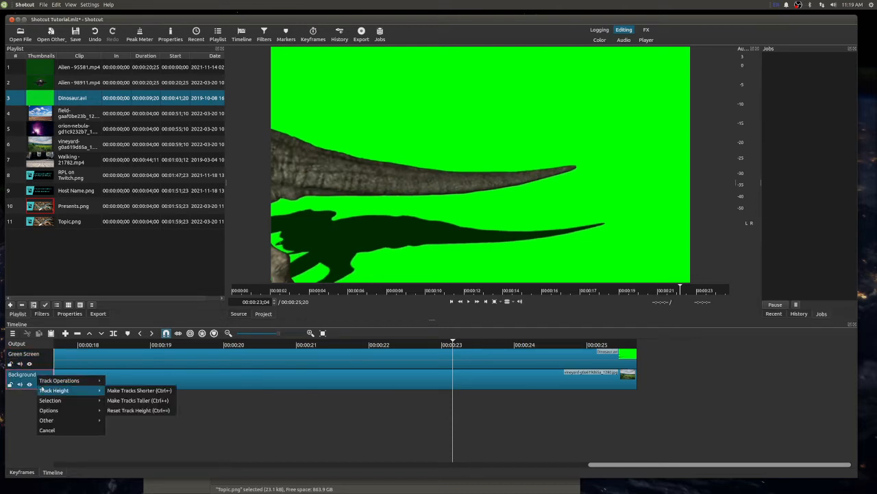
{"action": "left_click", "coordinate": [146, 390]}
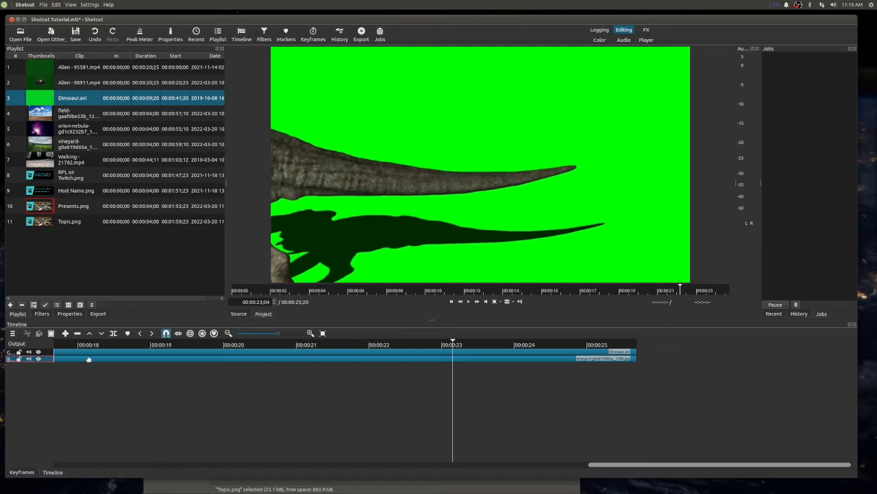
- Reset the timeline track height and make the tracks taller
{"action": "right_click", "coordinate": [48, 353]}
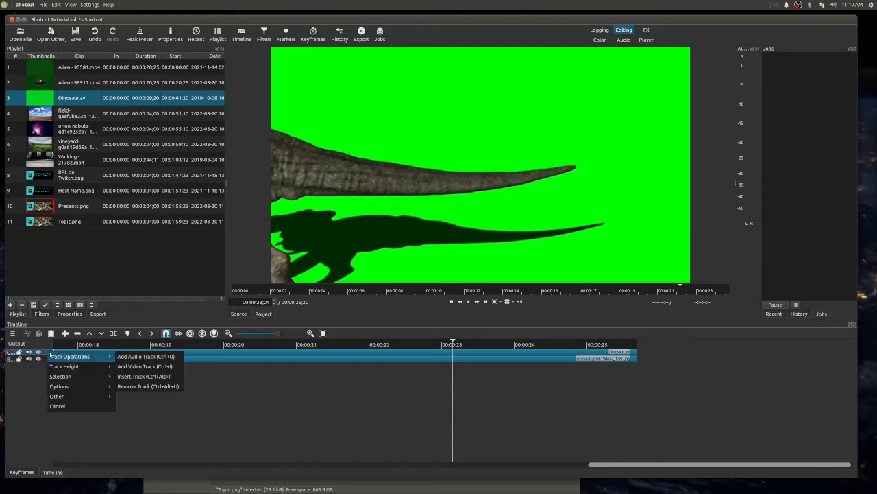
{"action": "mouse_move", "coordinate": [64, 368]}
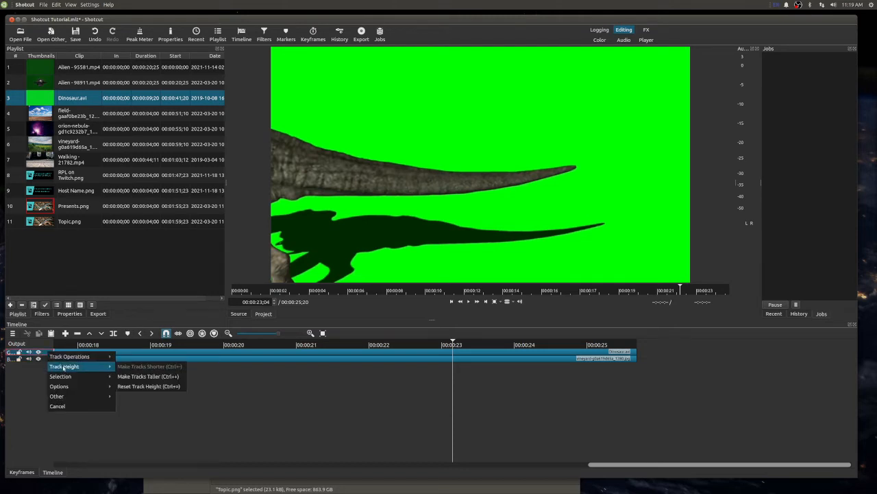
{"action": "left_click", "coordinate": [154, 388]}
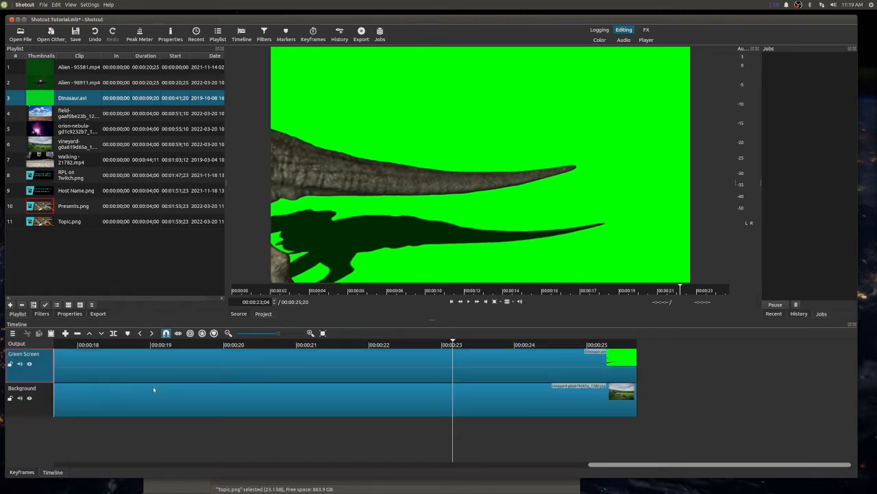
{"action": "right_click", "coordinate": [48, 362]}
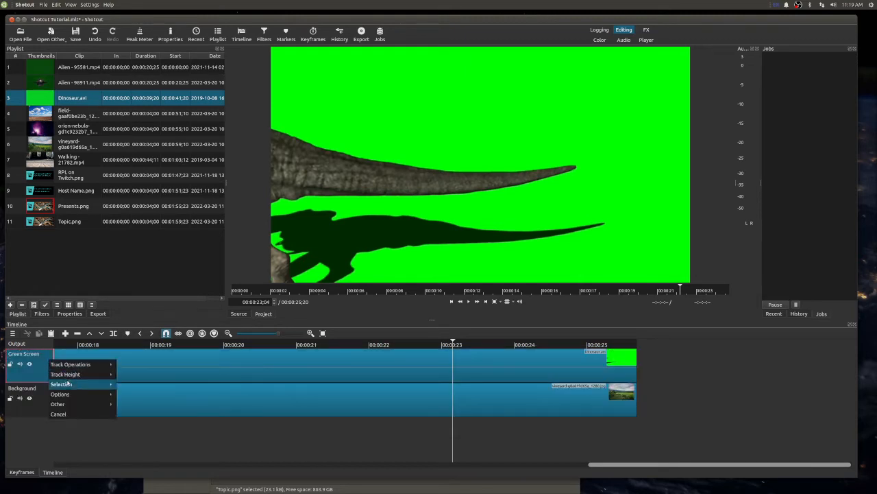
{"action": "mouse_move", "coordinate": [68, 377]}
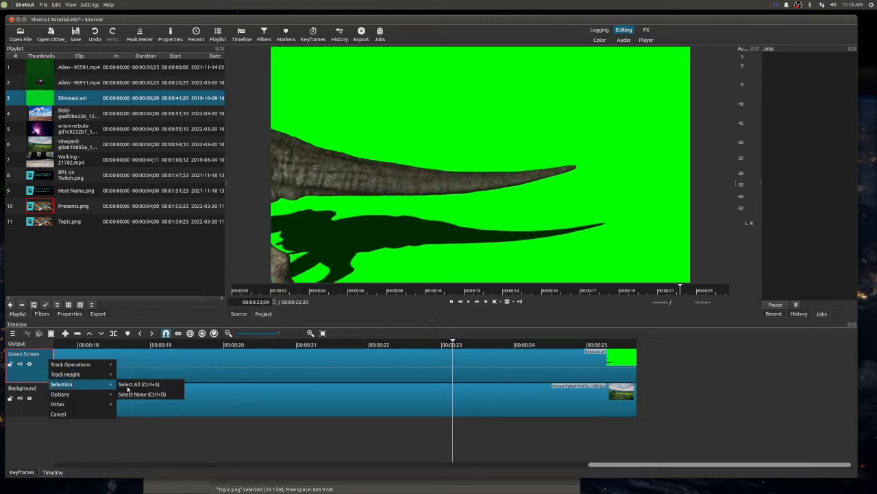
{"action": "left_click", "coordinate": [140, 385]}
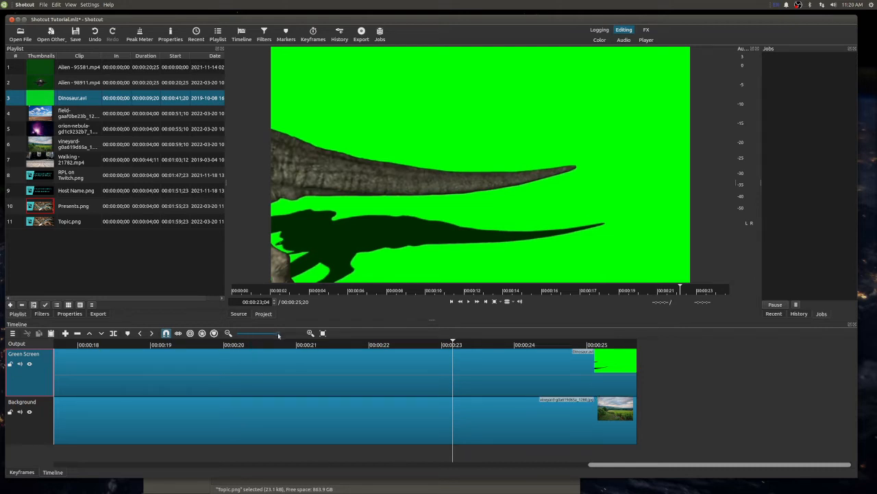
- Set the playhead to 00:00:18;11, over the part of Dinosaur.avi where the dinosaur enters the frame
{"action": "scroll", "coordinate": [274, 335], "scroll_direction": "down", "scroll_amount": 2}
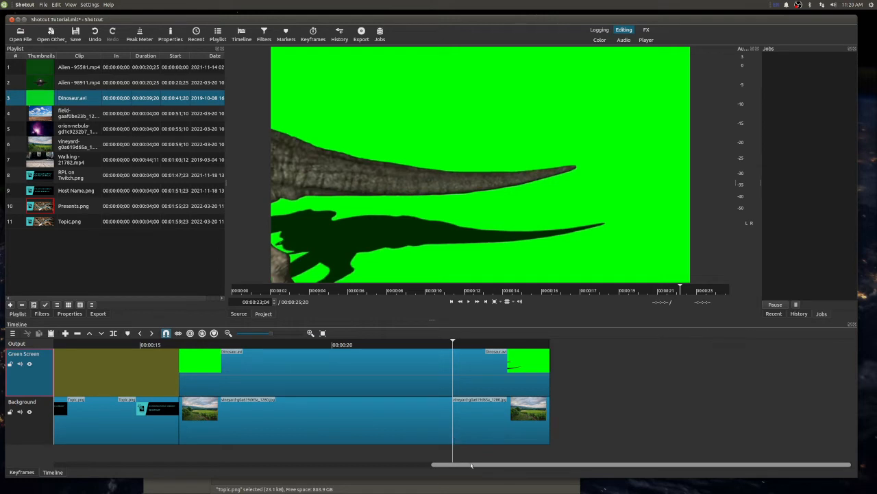
{"action": "scroll", "coordinate": [471, 466], "scroll_direction": "left", "scroll_amount": 3}
{"action": "scroll", "coordinate": [448, 466], "scroll_direction": "left", "scroll_amount": 3}
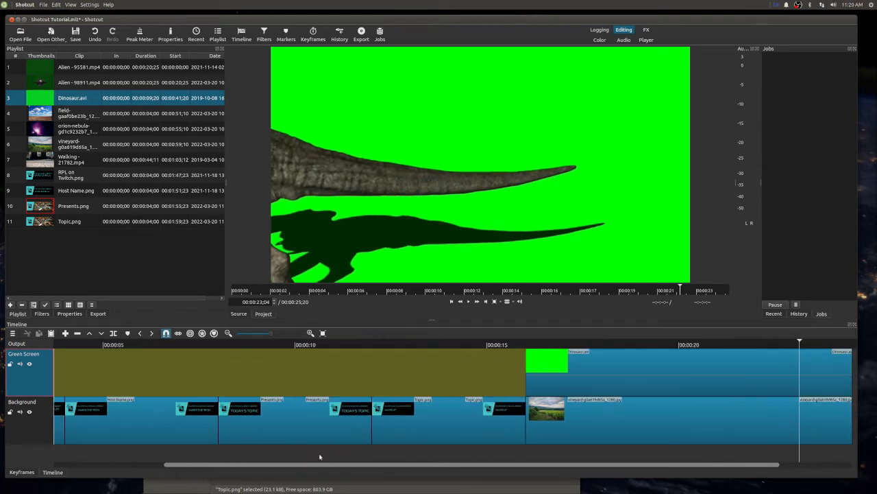
{"action": "scroll", "coordinate": [373, 465], "scroll_direction": "right", "scroll_amount": 3}
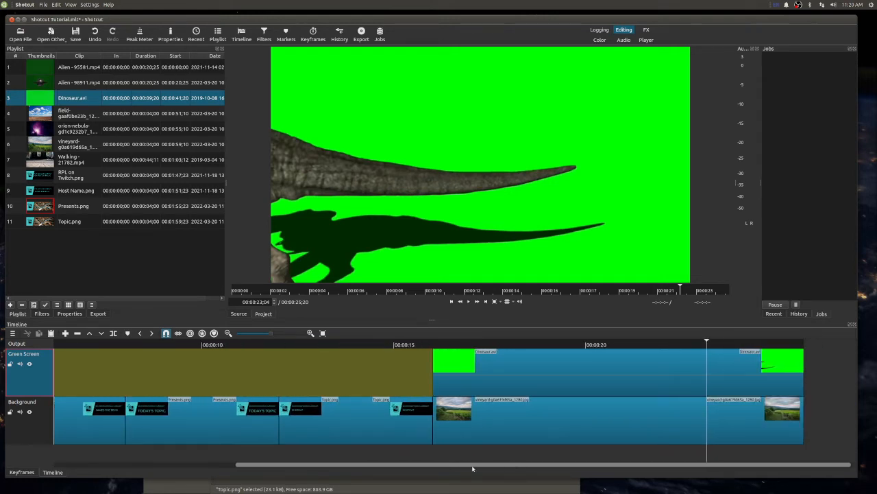
{"action": "scroll", "coordinate": [472, 466], "scroll_direction": "left", "scroll_amount": 4}
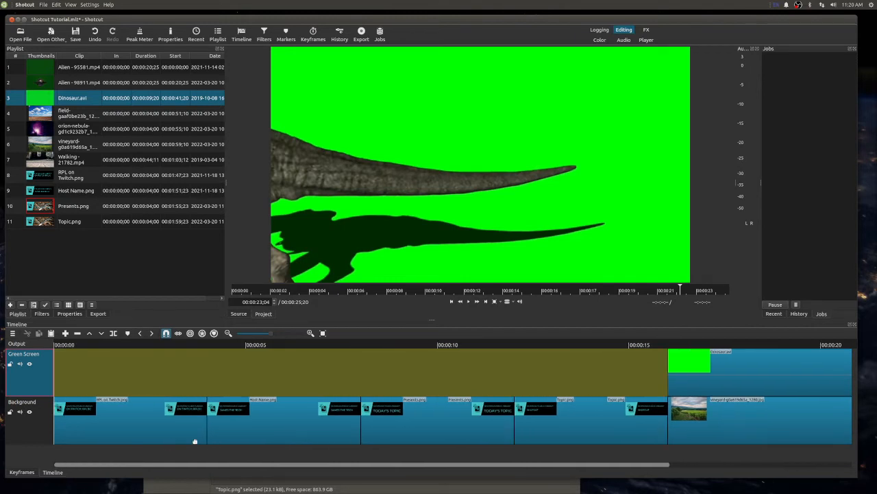
{"action": "scroll", "coordinate": [553, 472], "scroll_direction": "right", "scroll_amount": 4}
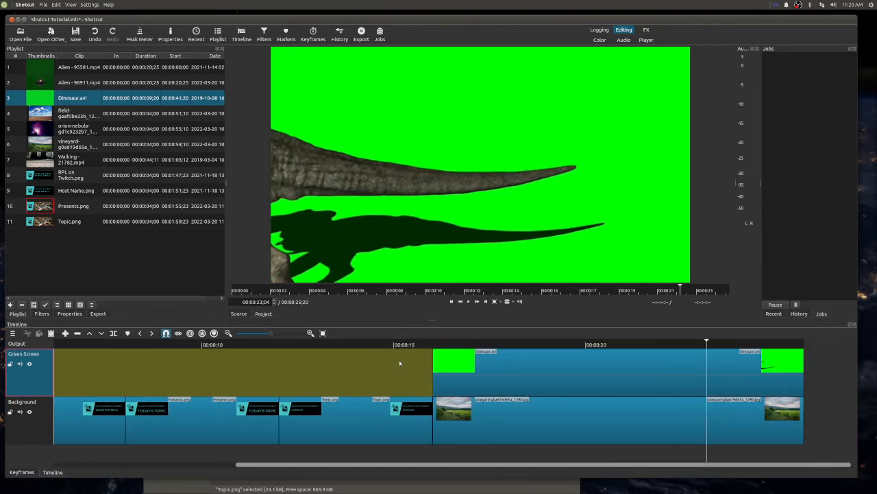
{"action": "left_click", "coordinate": [477, 342]}
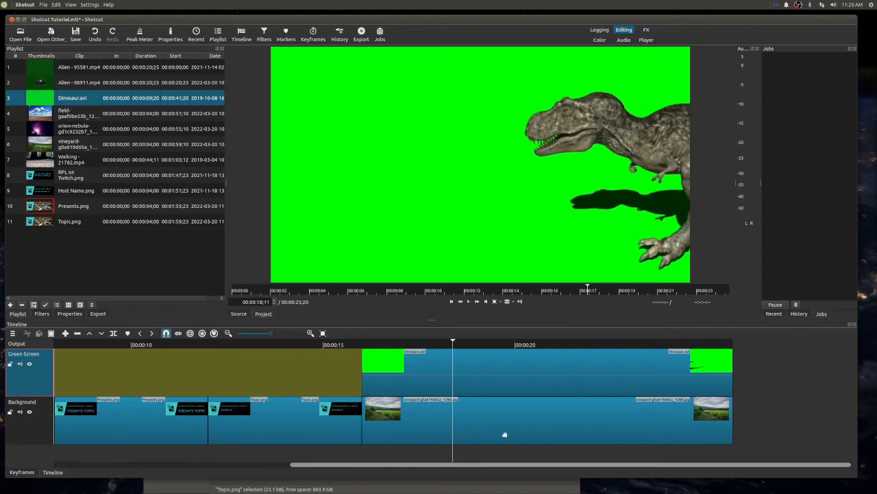
- Add the Chroma Key: Simple video filter to the Green Screen track and sample the dinosaur clip's green backdrop as the key color
{"action": "left_click", "coordinate": [36, 314]}
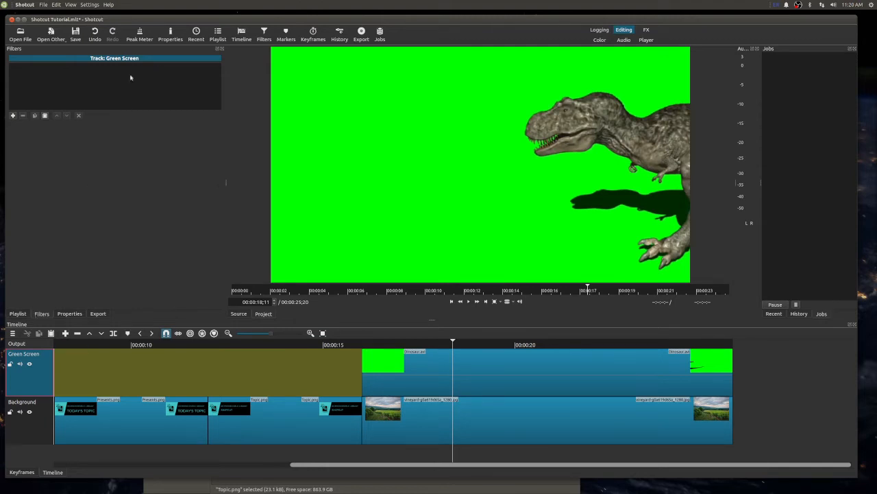
{"action": "left_click", "coordinate": [12, 117]}
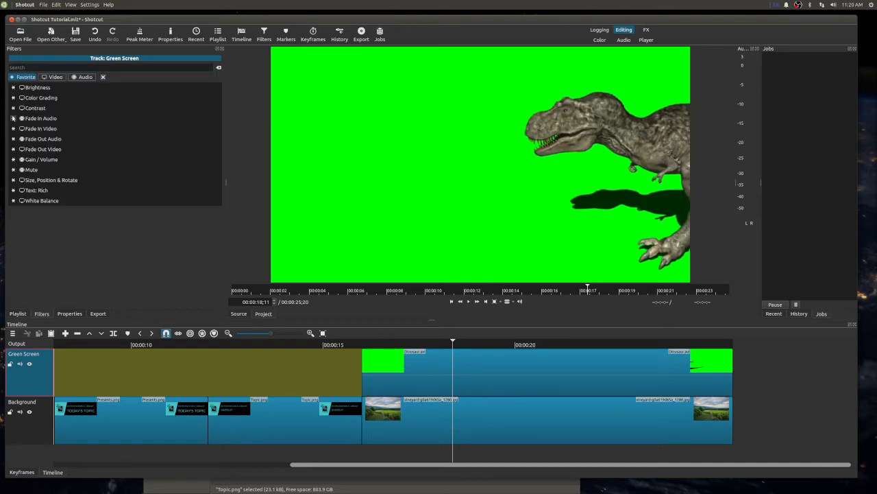
{"action": "left_click", "coordinate": [54, 78]}
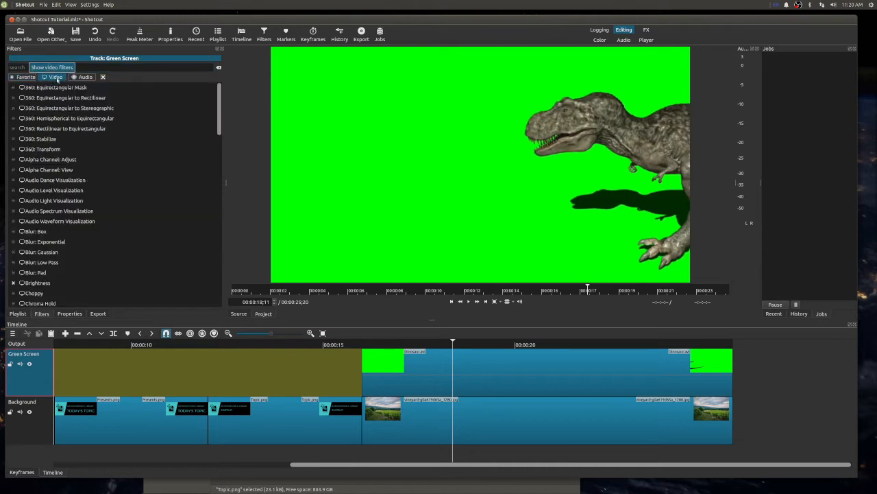
{"action": "left_click", "coordinate": [71, 77]}
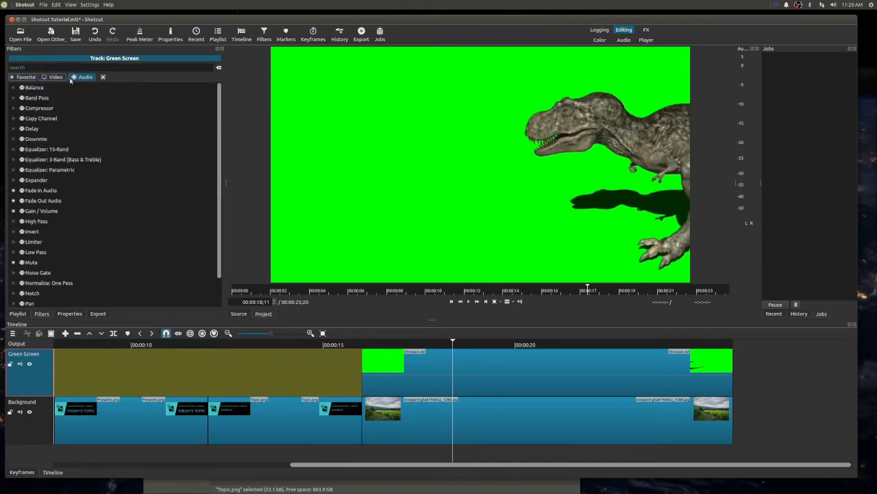
{"action": "left_click", "coordinate": [26, 77]}
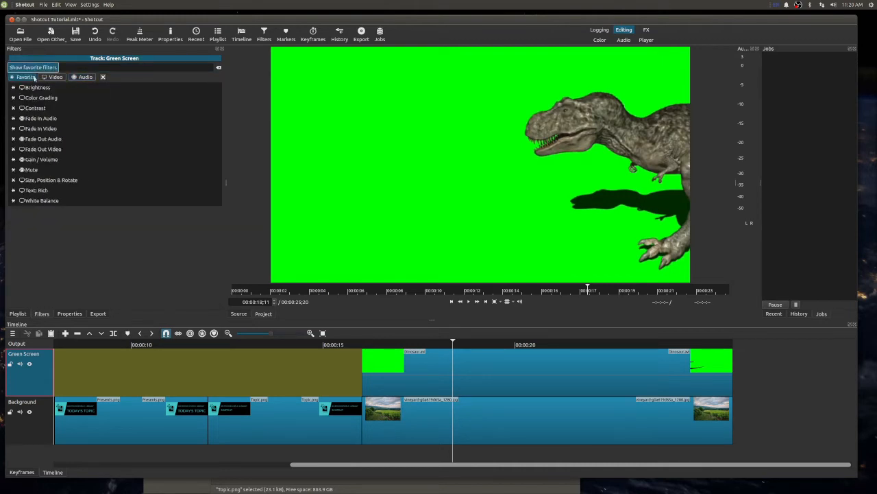
{"action": "left_click", "coordinate": [45, 77]}
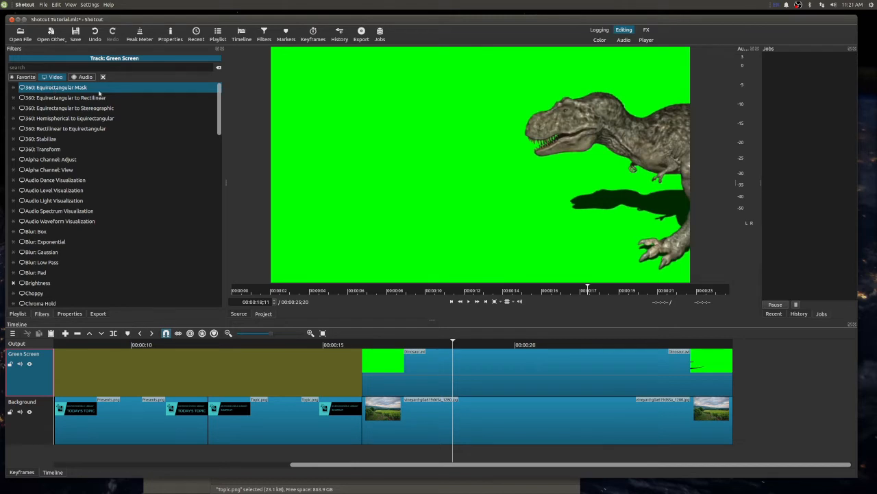
{"action": "left_click", "coordinate": [55, 67]}
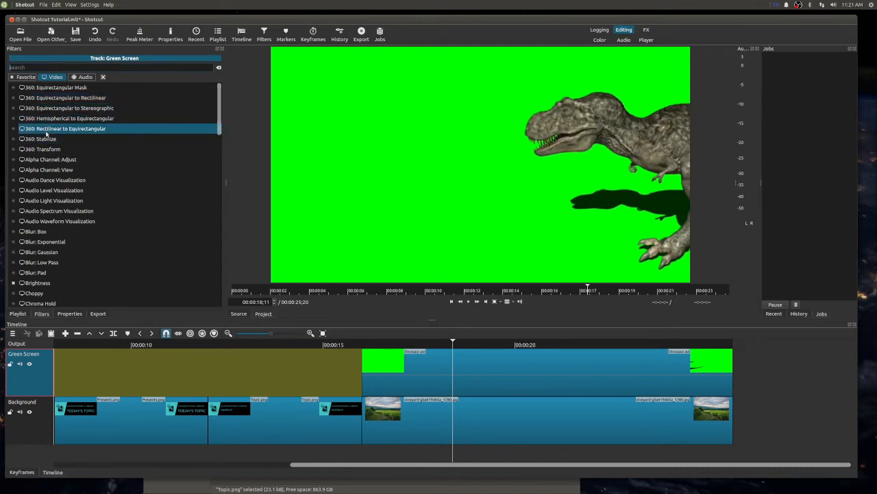
{"action": "scroll", "coordinate": [83, 171], "scroll_direction": "down", "scroll_amount": 4}
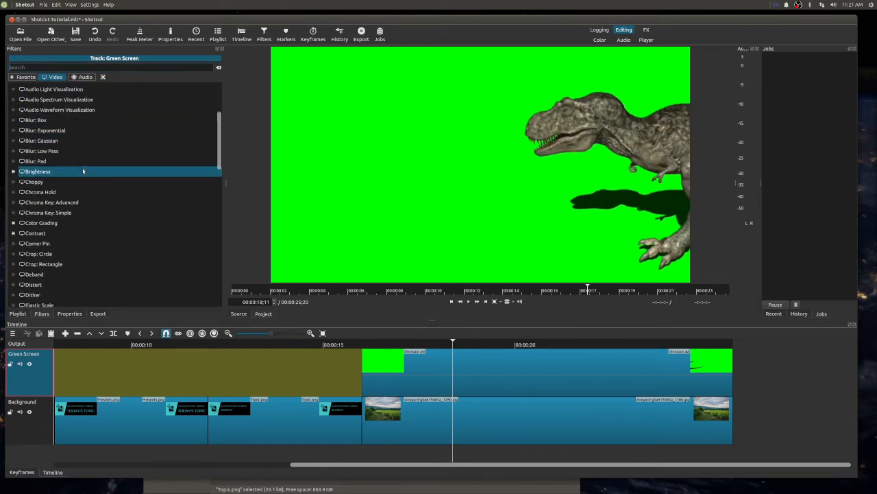
{"action": "scroll", "coordinate": [82, 171], "scroll_direction": "down", "scroll_amount": 2}
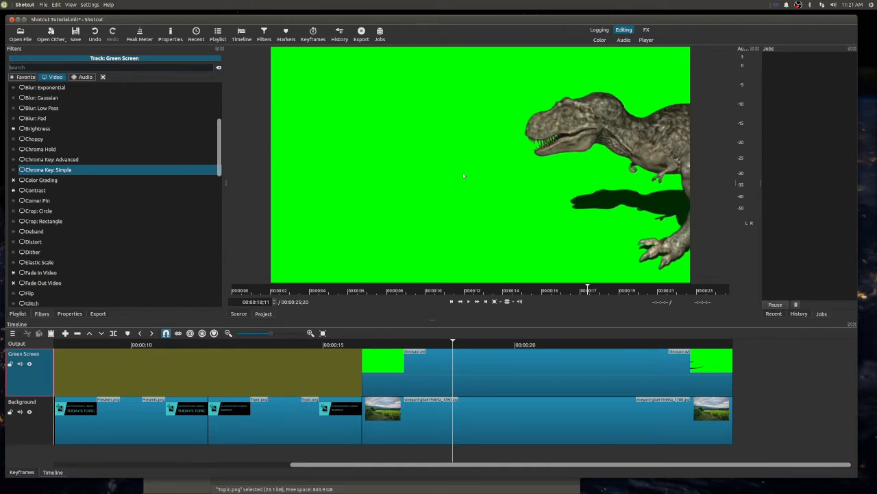
{"action": "left_click", "coordinate": [46, 172]}
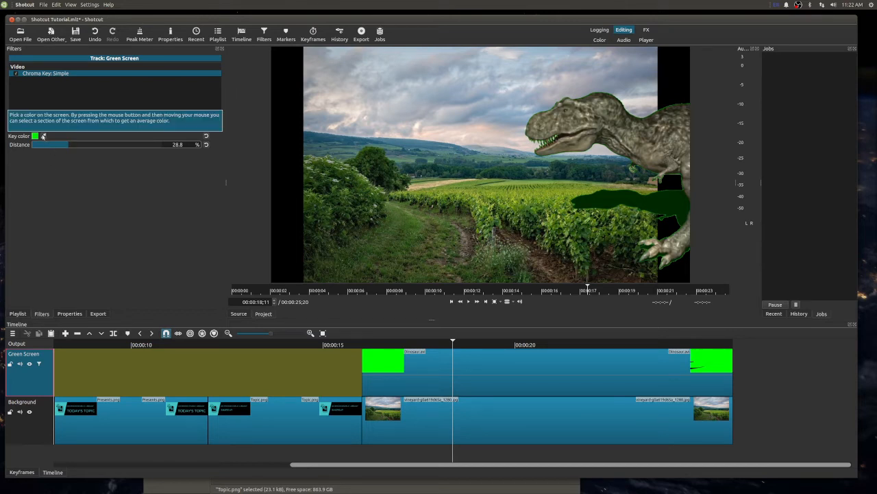
{"action": "left_click", "coordinate": [43, 136]}
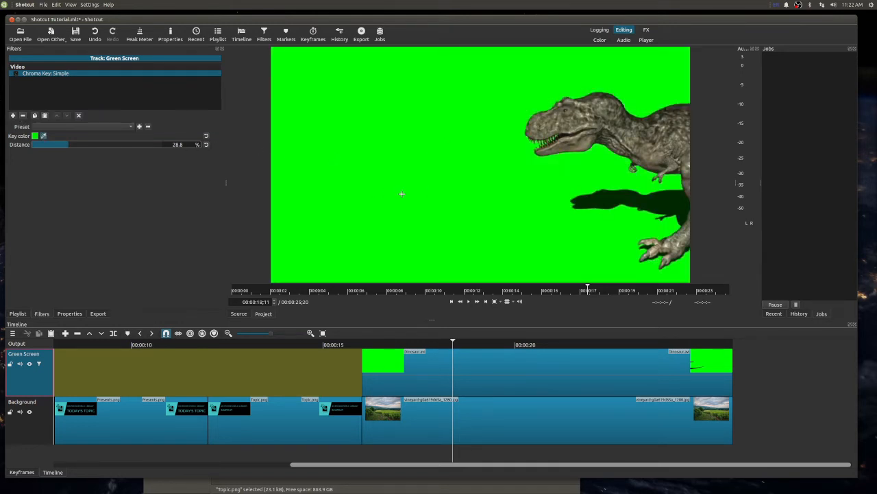
{"action": "left_click", "coordinate": [350, 216]}
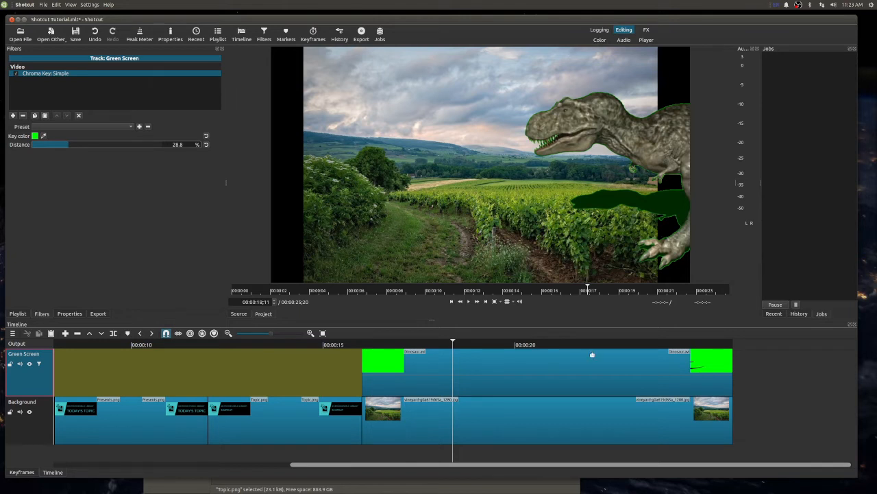
- Find the Size, Position & Rotate filter and add it to the vineyard image clip on the Background track
{"action": "left_click", "coordinate": [429, 410]}
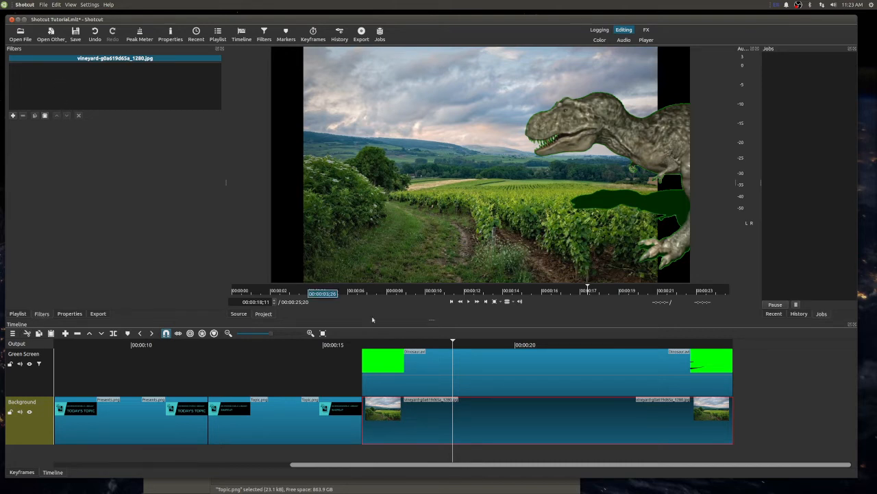
{"action": "left_click", "coordinate": [475, 364]}
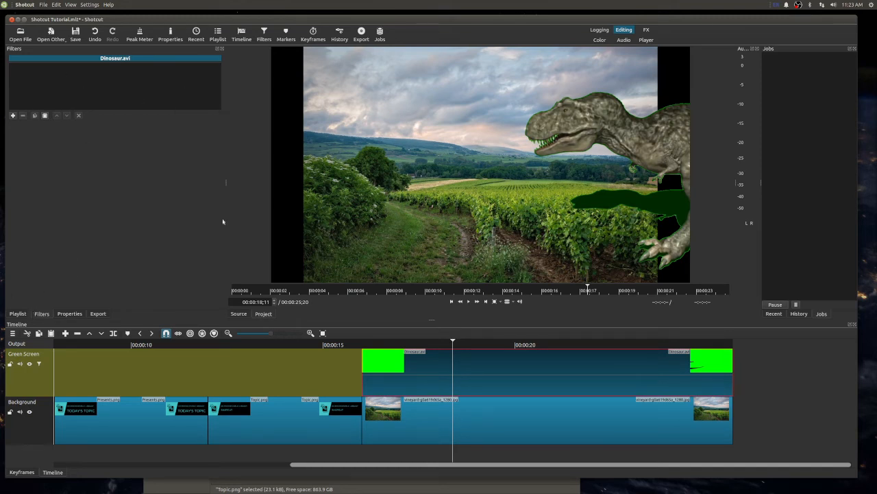
{"action": "left_click", "coordinate": [441, 416]}
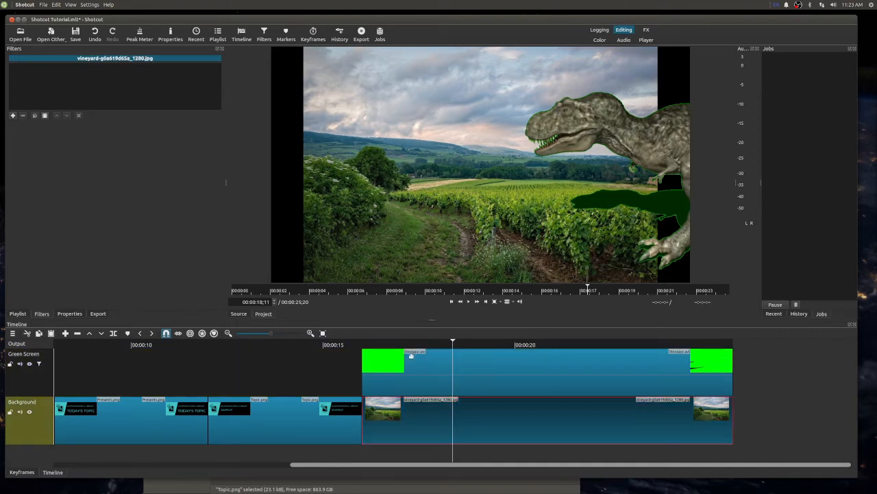
{"action": "left_click", "coordinate": [543, 380]}
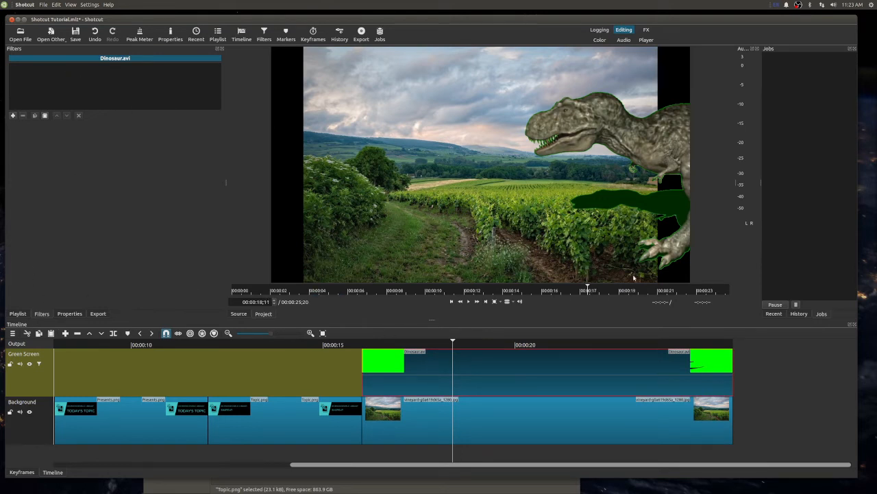
{"action": "left_click", "coordinate": [434, 411]}
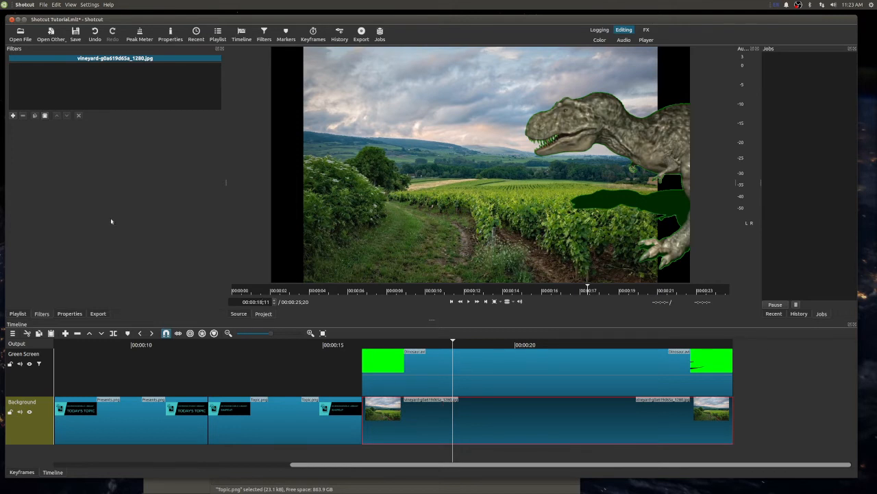
{"action": "left_click", "coordinate": [12, 117]}
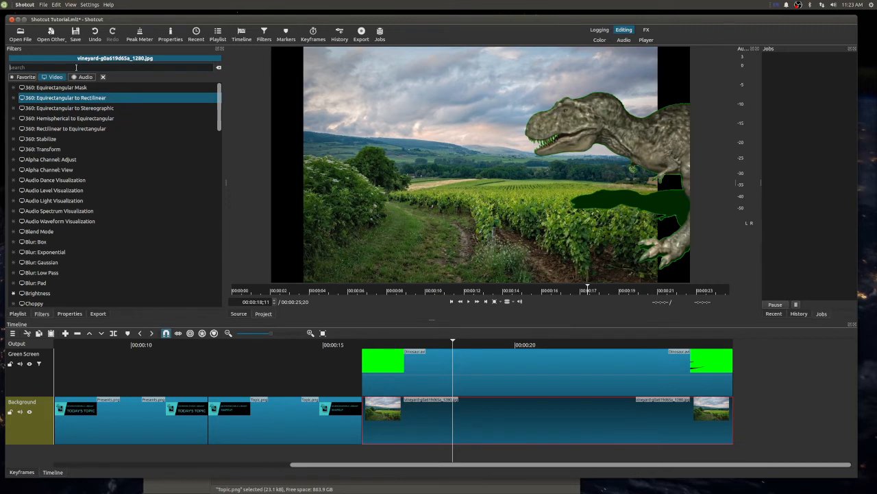
{"action": "type", "text": "size"}
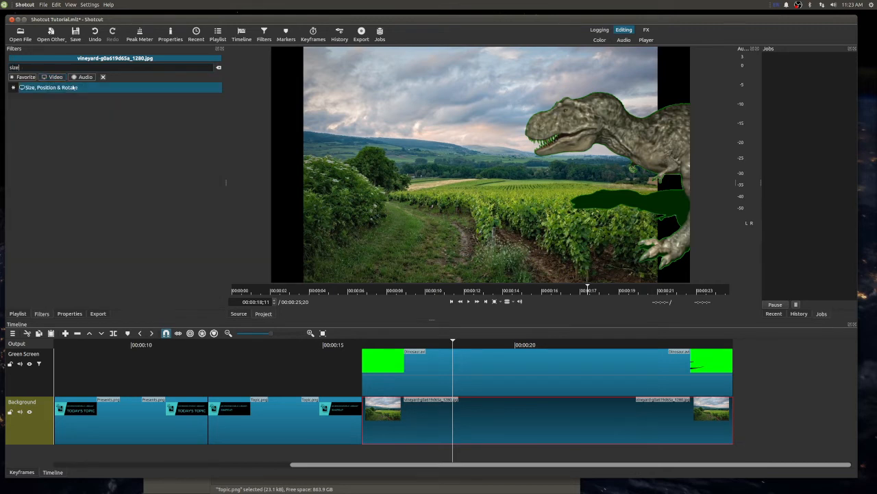
{"action": "left_click", "coordinate": [38, 91]}
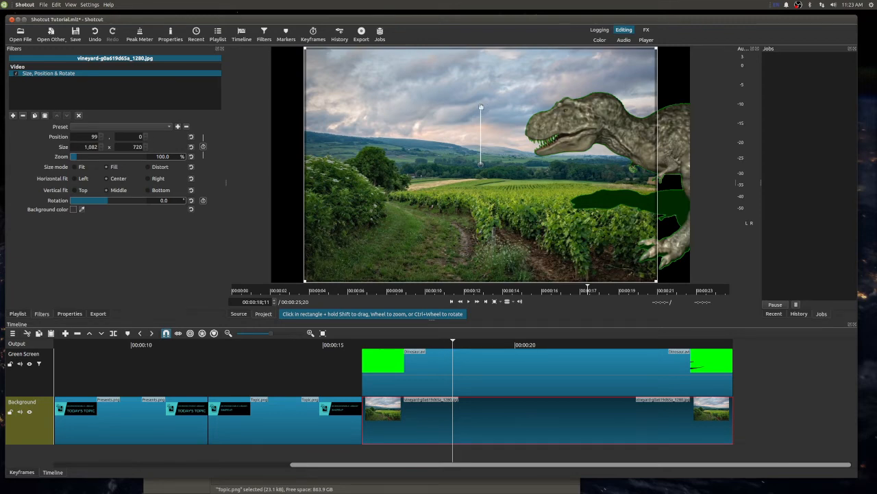
- Move the vineyard image to about -85, -141 and enlarge it to about 1,376 x 916 so it fills the frame
{"action": "mouse_move", "coordinate": [482, 107]}
{"action": "left_mouse_down"}
{"action": "mouse_move", "coordinate": [528, 121]}
{"action": "mouse_move", "coordinate": [498, 104]}
{"action": "mouse_move", "coordinate": [421, 115]}
{"action": "mouse_move", "coordinate": [477, 102]}
{"action": "mouse_move", "coordinate": [480, 113]}
{"action": "left_mouse_up"}
{"action": "left_click_drag", "start_coordinate": [480, 164], "coordinate": [418, 118]}
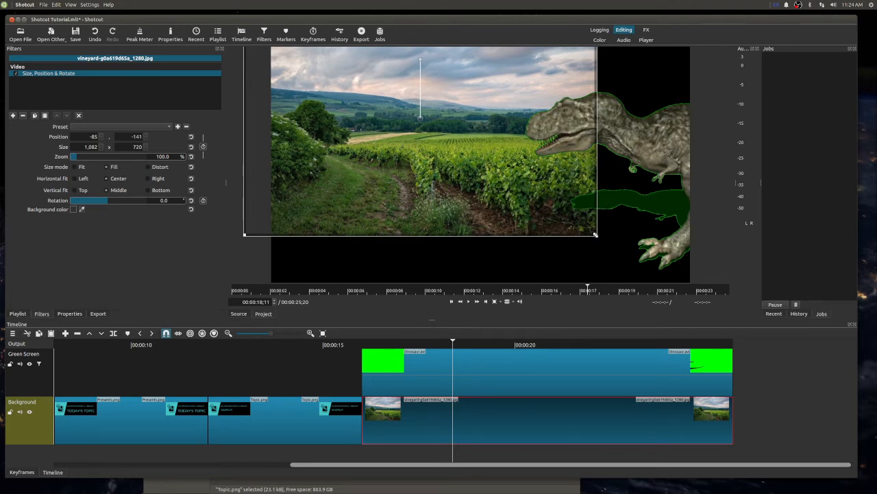
{"action": "left_click_drag", "start_coordinate": [595, 235], "coordinate": [699, 304]}
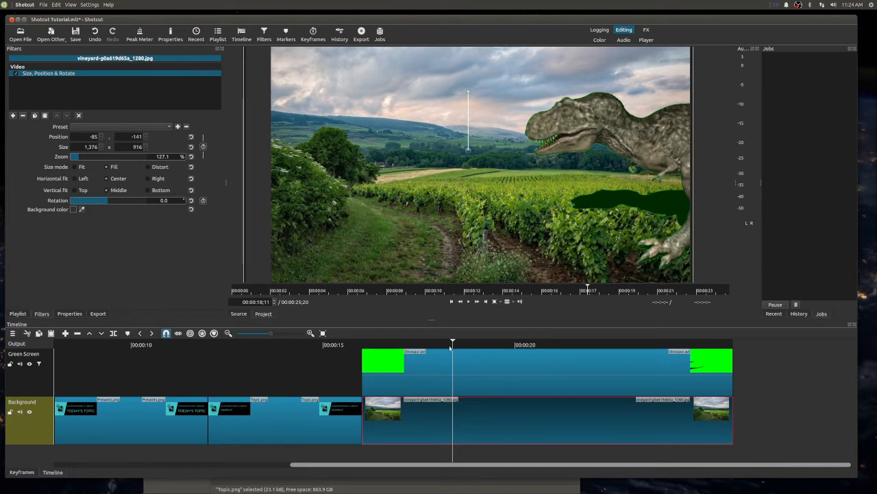
- Set the playhead to 00:00:20;12 and add the Size, Position & Rotate filter to the Dinosaur.avi clip
{"action": "left_click", "coordinate": [533, 345]}
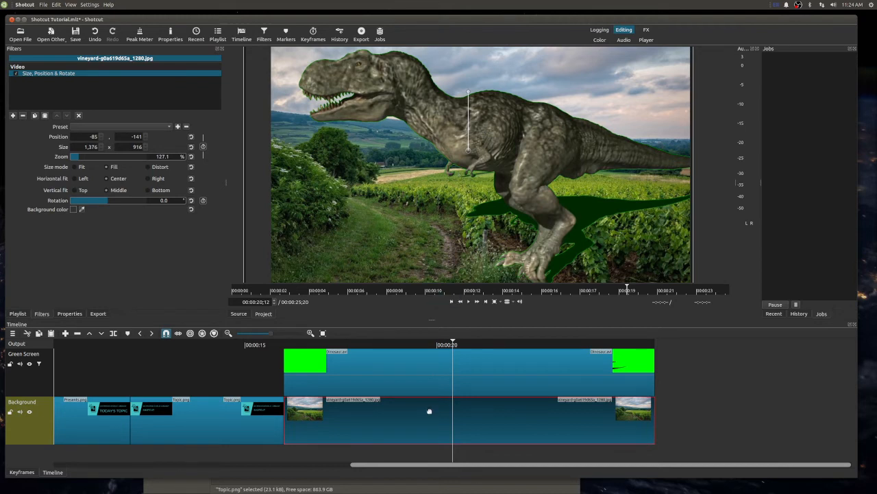
{"action": "left_click", "coordinate": [411, 364]}
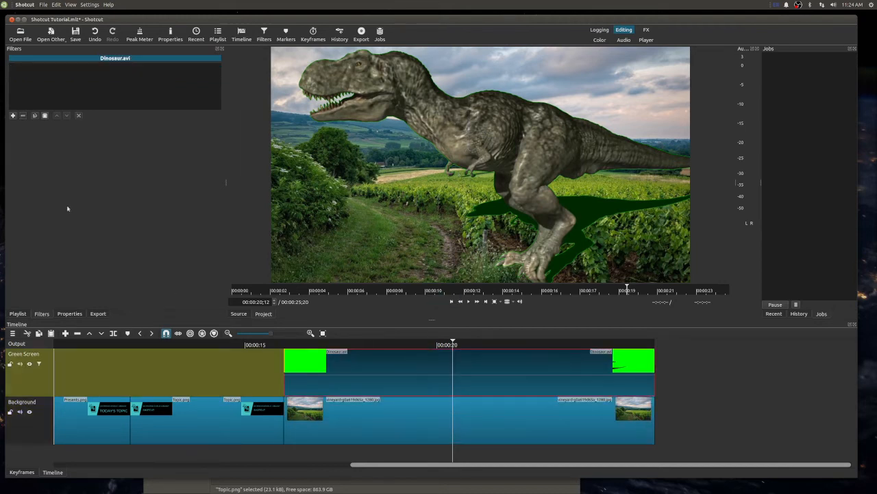
{"action": "left_click", "coordinate": [12, 116]}
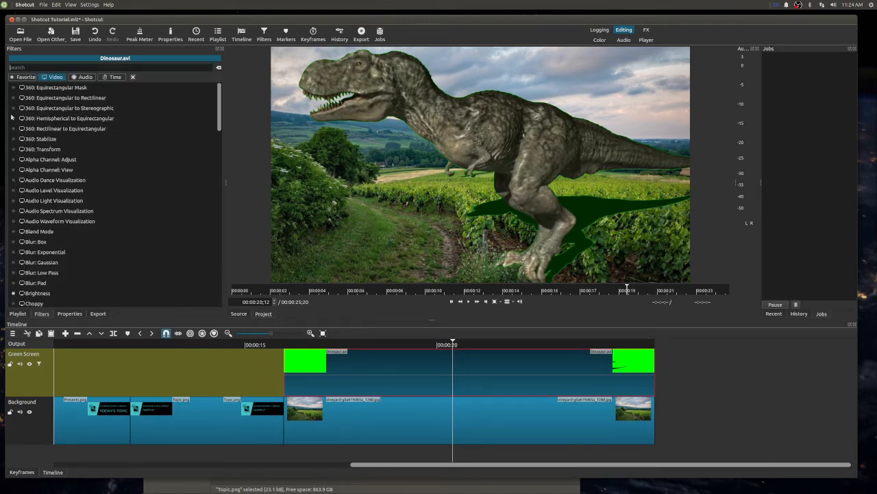
{"action": "type", "text": "size"}
{"action": "left_click", "coordinate": [34, 86]}
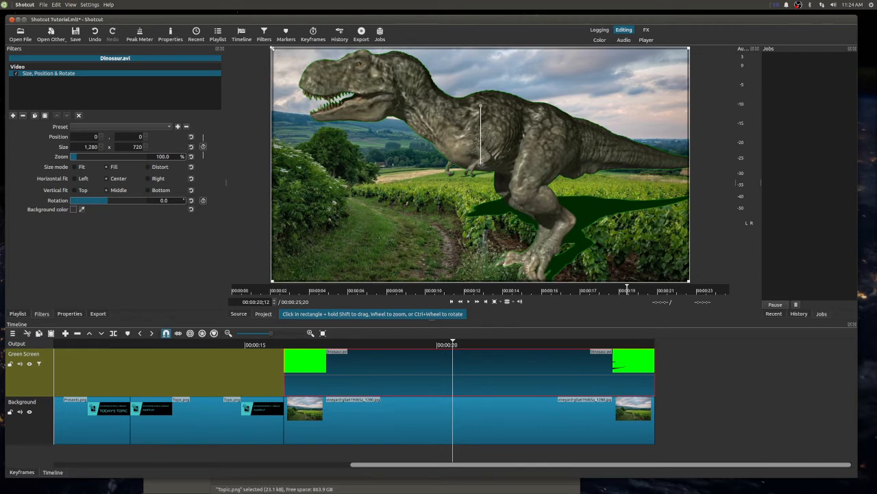
- Fine-tune the frame positions, placing the vineyard image at about -90, -145 and Dinosaur.avi at about 2, -1
{"action": "mouse_move", "coordinate": [273, 48]}
{"action": "left_mouse_down"}
{"action": "mouse_move", "coordinate": [351, 96]}
{"action": "mouse_move", "coordinate": [278, 49]}
{"action": "mouse_move", "coordinate": [288, 53]}
{"action": "left_mouse_up"}
{"action": "mouse_move", "coordinate": [482, 164]}
{"action": "left_mouse_down"}
{"action": "mouse_move", "coordinate": [500, 163]}
{"action": "mouse_move", "coordinate": [482, 167]}
{"action": "left_mouse_up"}
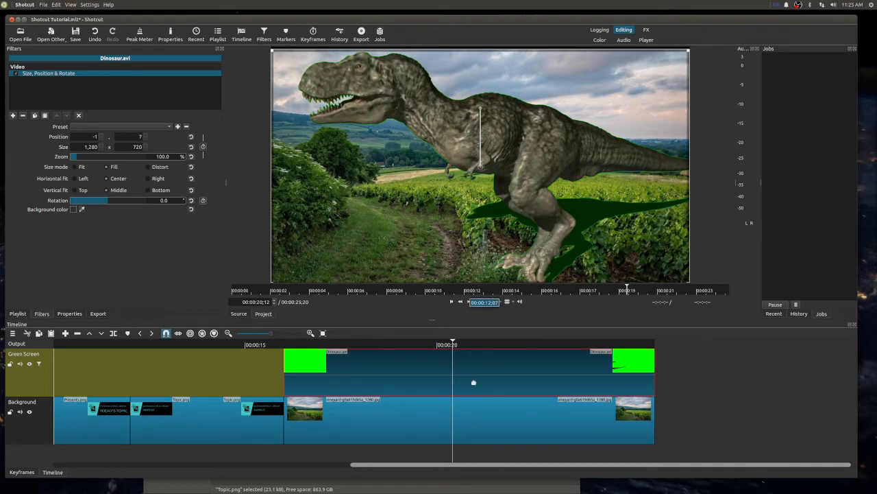
{"action": "left_click", "coordinate": [391, 414]}
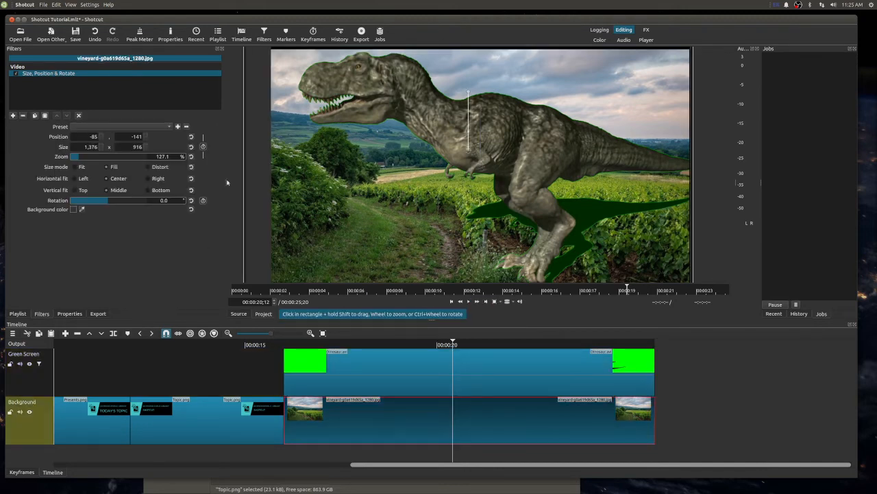
{"action": "left_click_drag", "start_coordinate": [453, 186], "coordinate": [461, 156]}
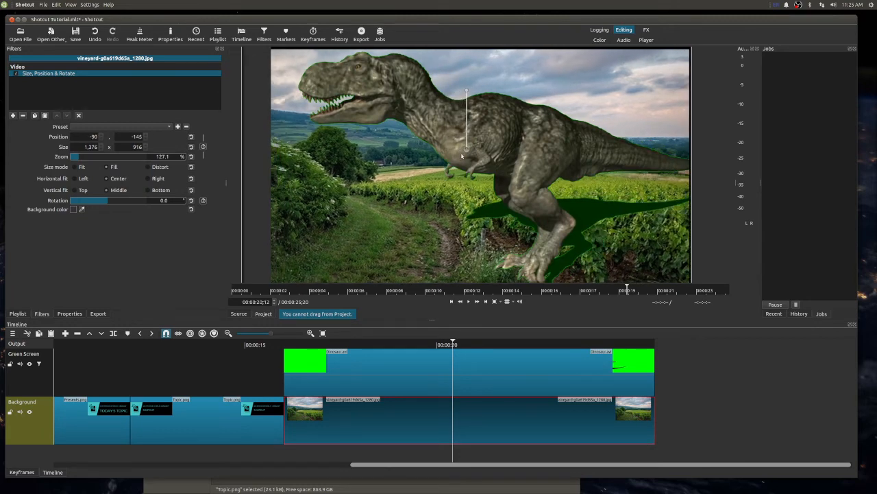
{"action": "left_click", "coordinate": [403, 357]}
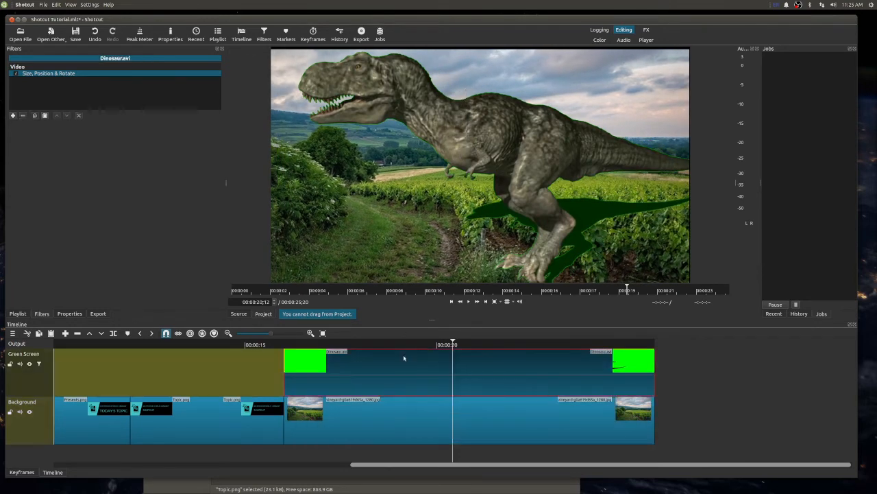
{"action": "mouse_move", "coordinate": [481, 167]}
{"action": "left_mouse_down"}
{"action": "mouse_move", "coordinate": [495, 154]}
{"action": "mouse_move", "coordinate": [533, 157]}
{"action": "mouse_move", "coordinate": [483, 162]}
{"action": "left_mouse_up"}
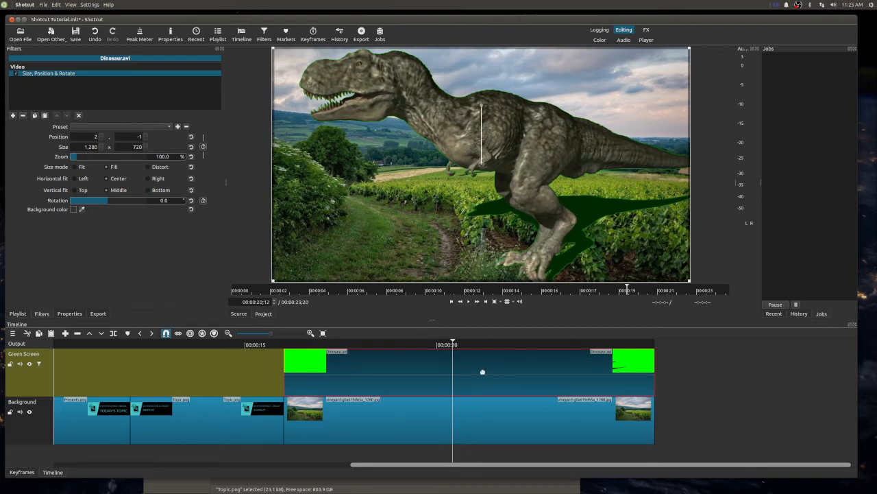
- Shift Dinosaur.avi earlier on its track to overlap the end of Topic.png and shrink it to about 538 x 302 at 744, 417
{"action": "left_click_drag", "start_coordinate": [477, 362], "coordinate": [415, 369]}
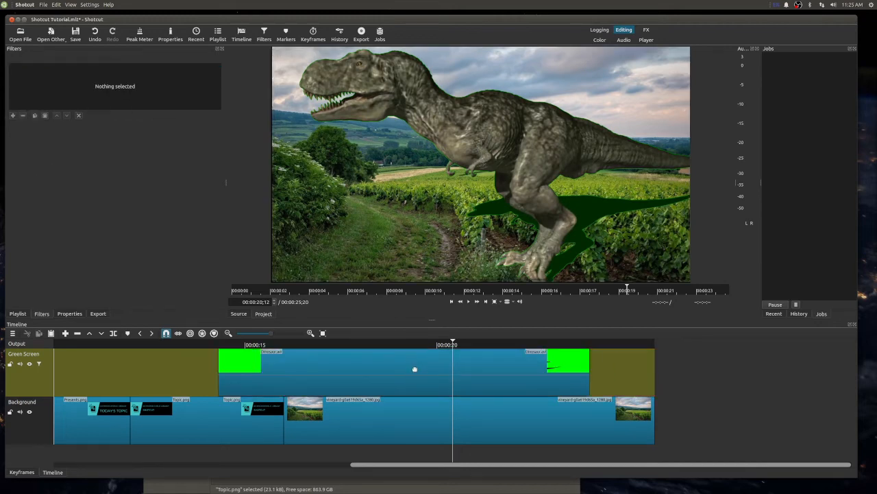
{"action": "left_click", "coordinate": [418, 364]}
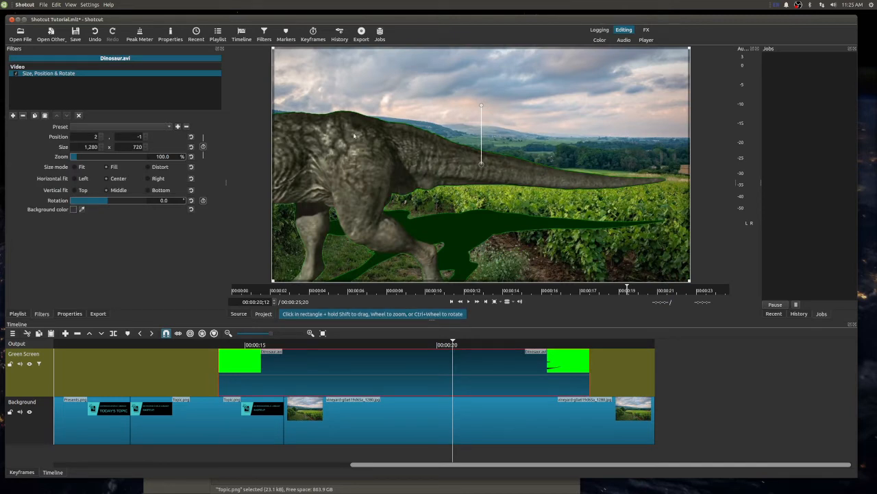
{"action": "left_click_drag", "start_coordinate": [273, 48], "coordinate": [557, 237]}
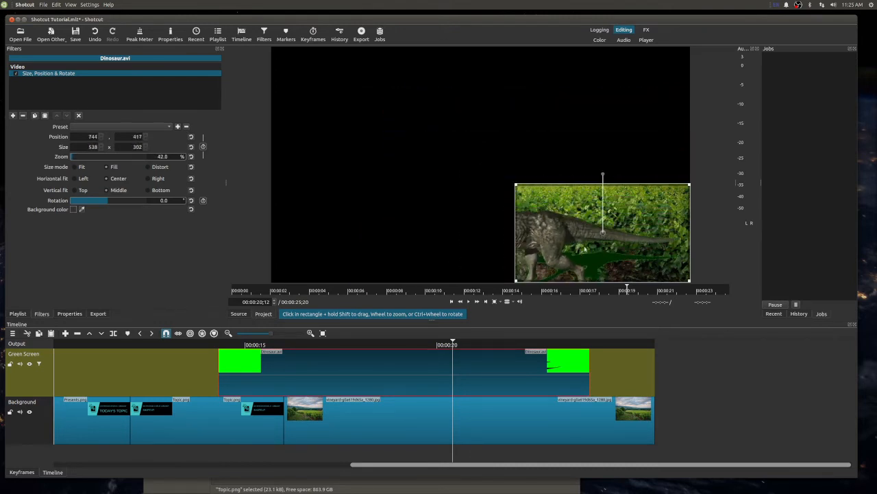
{"action": "left_click", "coordinate": [452, 413]}
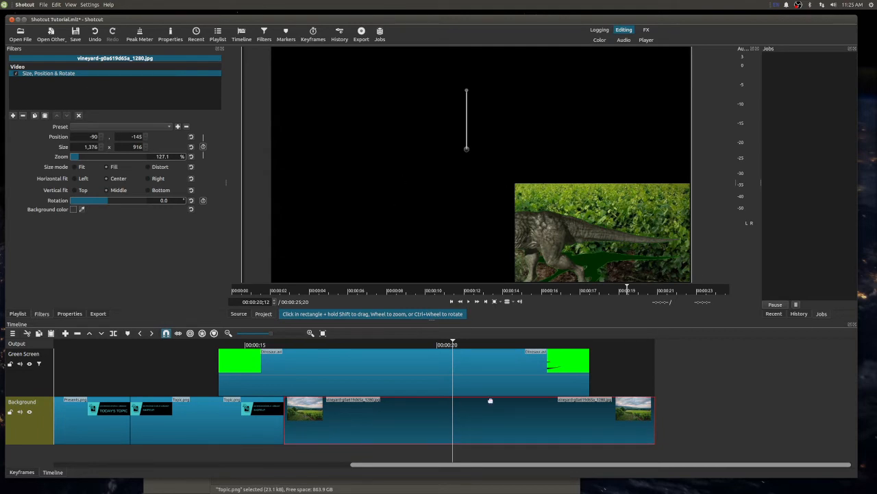
- Delete the vineyard image from the Background track and move Dinosaur.avi to start at the end of Topic.png
{"action": "key", "text": "Delete"}
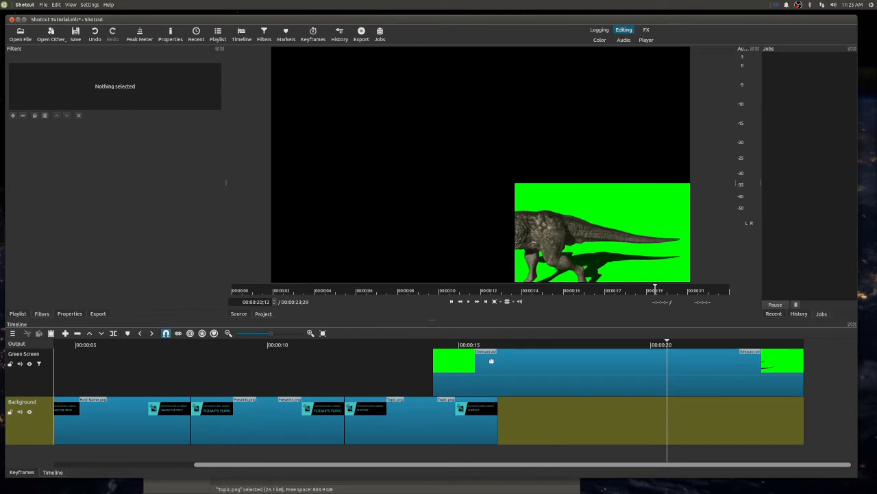
{"action": "left_click_drag", "start_coordinate": [521, 361], "coordinate": [596, 353]}
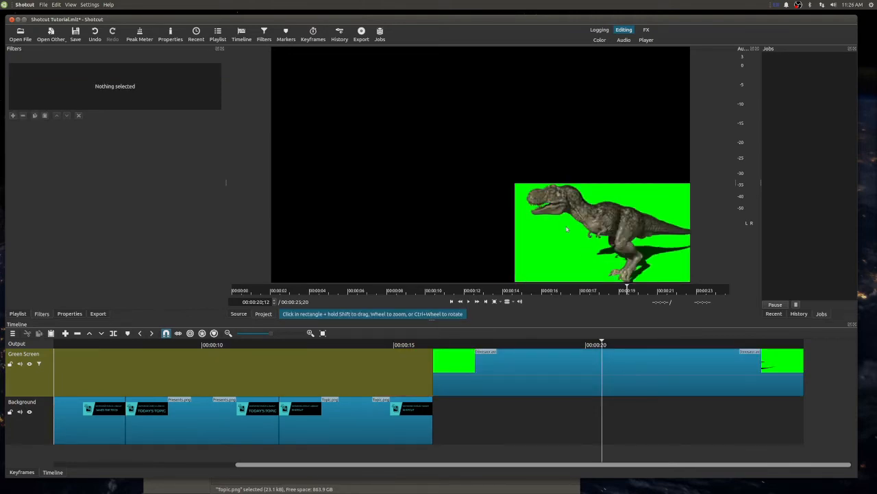
- Shrink Dinosaur.avi to about 419 x 235 at 863, 483 and add the Chroma Key: Simple filter to it
{"action": "left_click", "coordinate": [517, 364]}
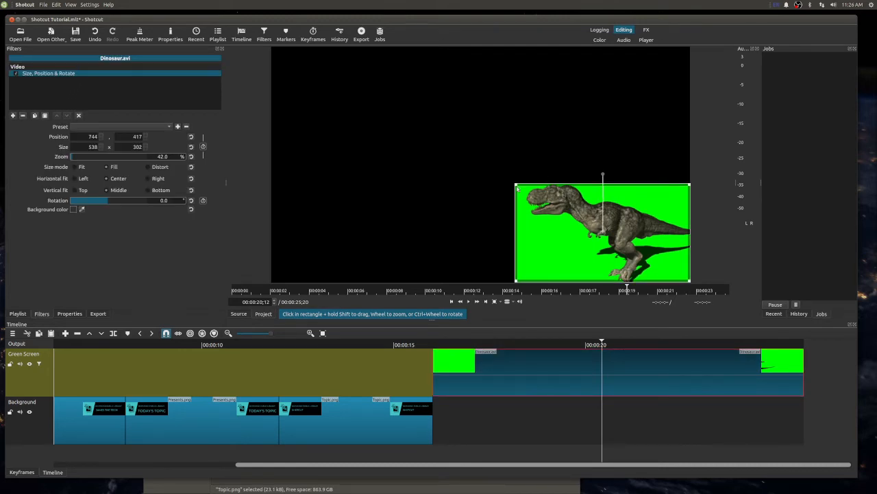
{"action": "left_click_drag", "start_coordinate": [515, 184], "coordinate": [567, 213]}
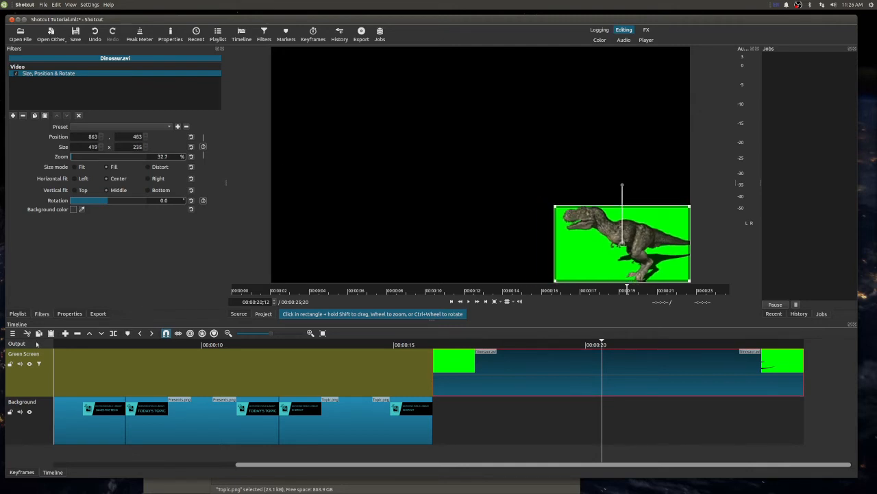
{"action": "left_click", "coordinate": [12, 115]}
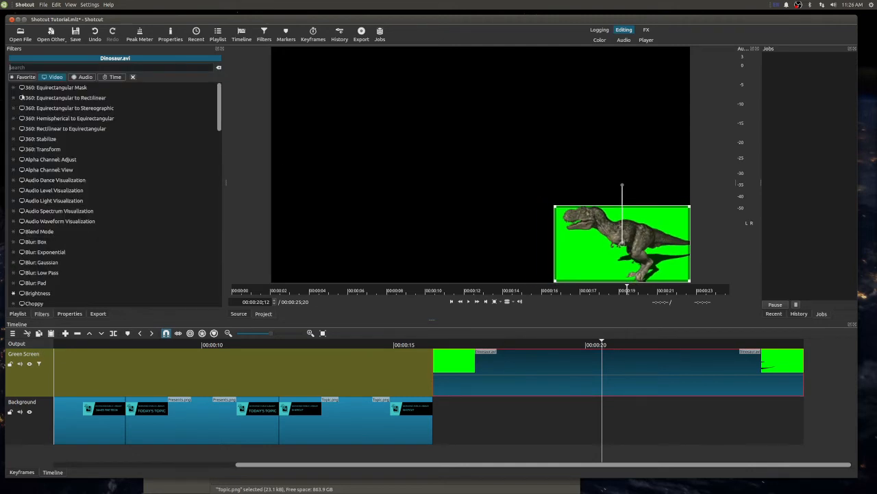
{"action": "type", "text": "chroma"}
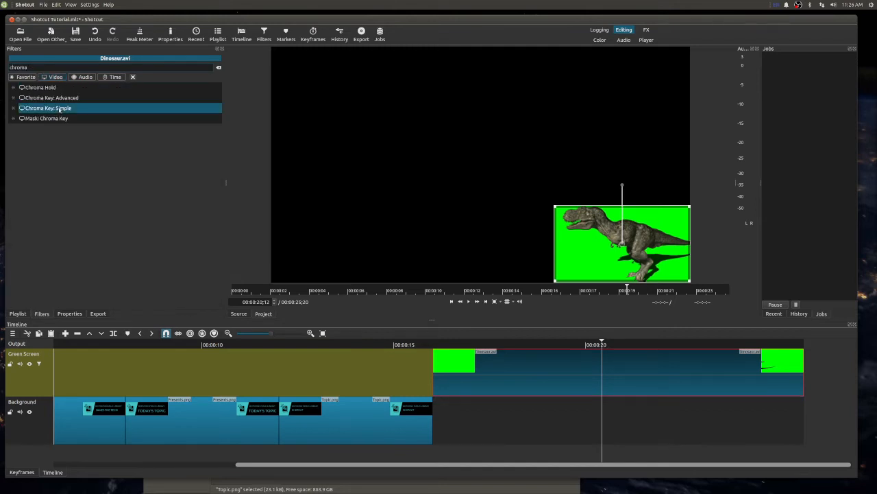
{"action": "left_click", "coordinate": [60, 108]}
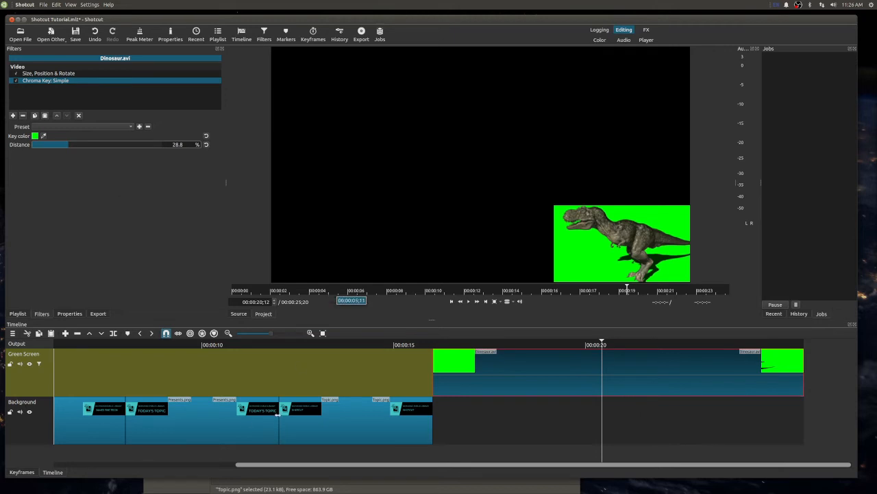
- Place the vineyard image after Topic.png on the Background track and extend it to the end of Dinosaur.avi
{"action": "left_click", "coordinate": [17, 313]}
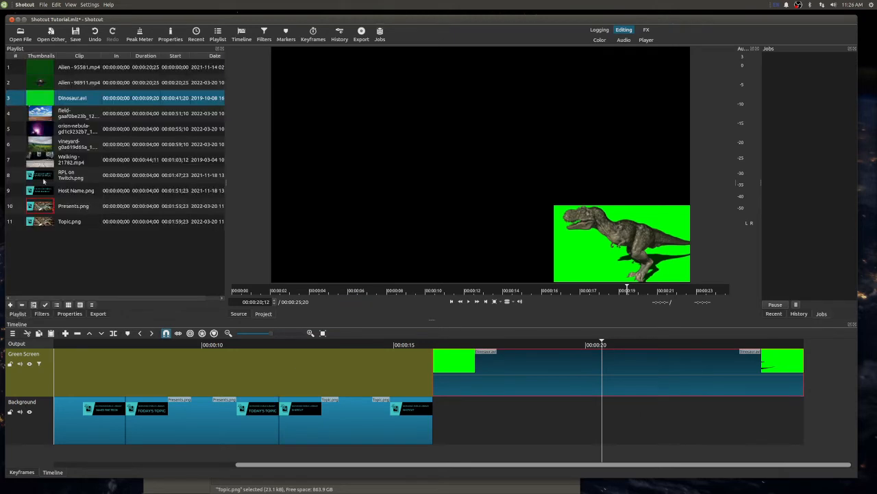
{"action": "left_click", "coordinate": [66, 145]}
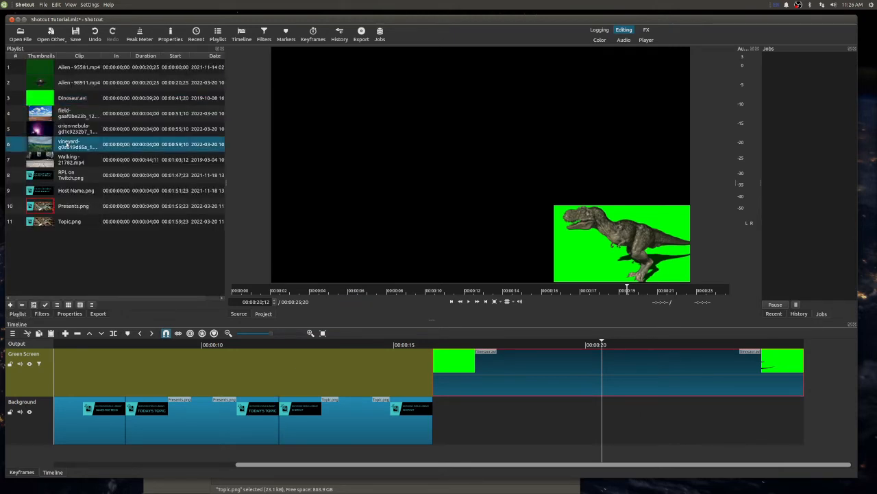
{"action": "left_click_drag", "start_coordinate": [66, 145], "coordinate": [450, 416]}
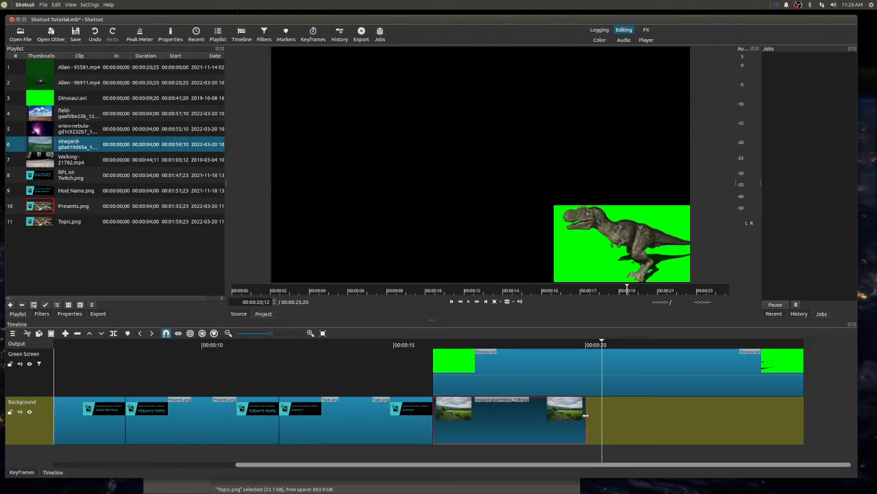
{"action": "left_click_drag", "start_coordinate": [584, 417], "coordinate": [806, 423]}
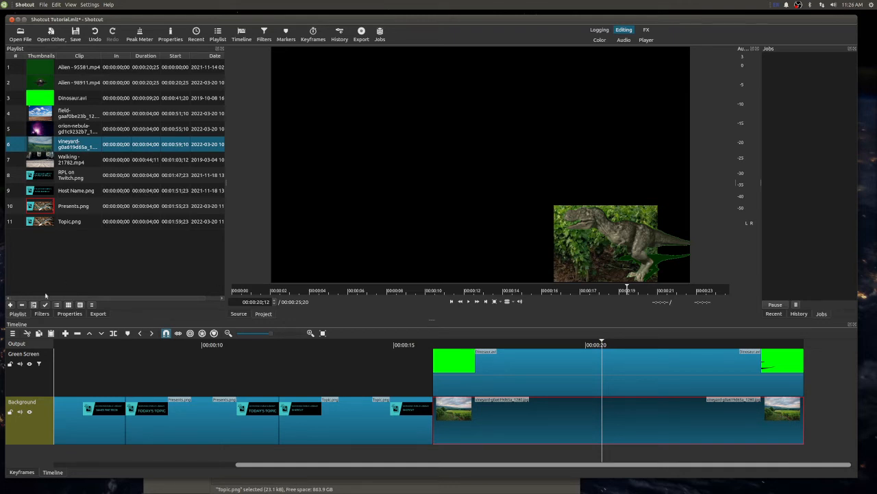
- Add the Size, Position & Rotate filter to the vineyard image and shrink it to about 1,052 x 700 at 129, 20
{"action": "left_click", "coordinate": [37, 310]}
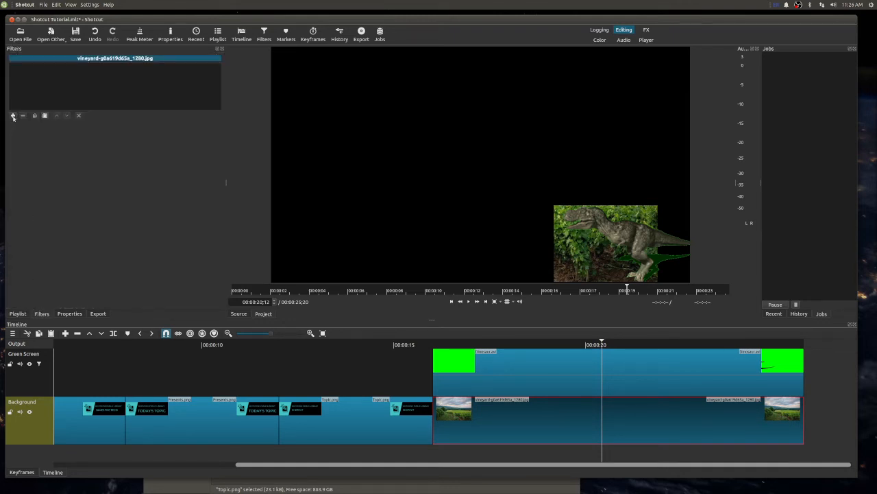
{"action": "left_click", "coordinate": [12, 117]}
{"action": "type", "text": "size"}
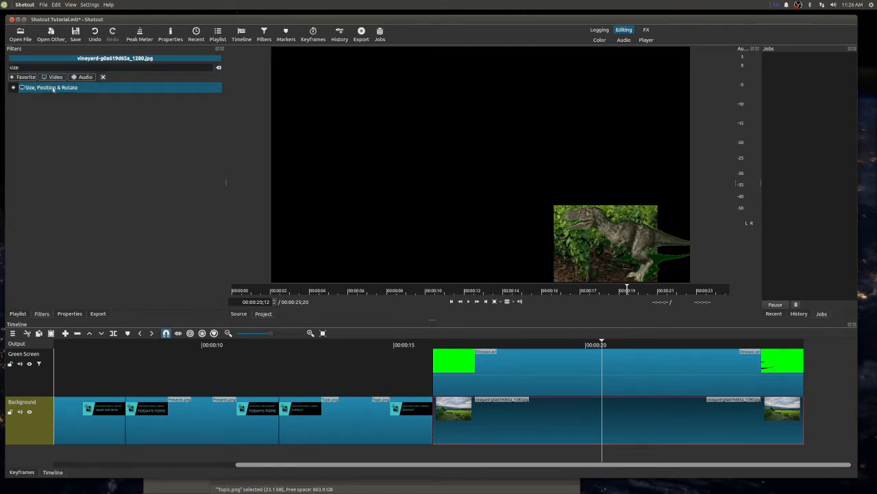
{"action": "left_click", "coordinate": [55, 87]}
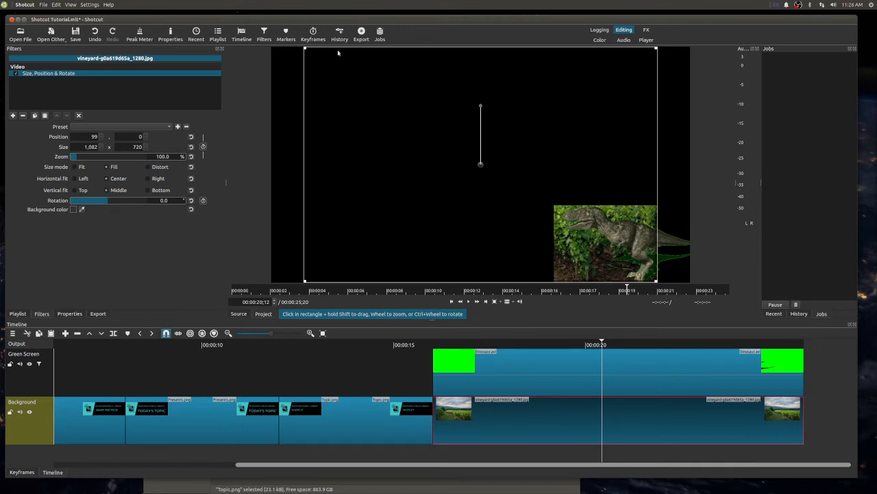
{"action": "left_click_drag", "start_coordinate": [305, 49], "coordinate": [352, 63]}
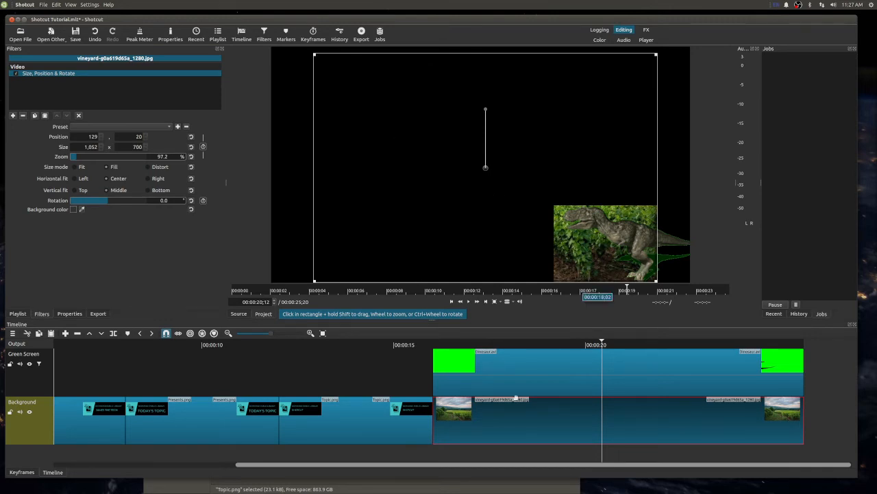
- Move Dinosaur.avi earlier on the Green Screen track so that it ends just before the vineyard image starts
{"action": "left_click_drag", "start_coordinate": [491, 356], "coordinate": [43, 343]}
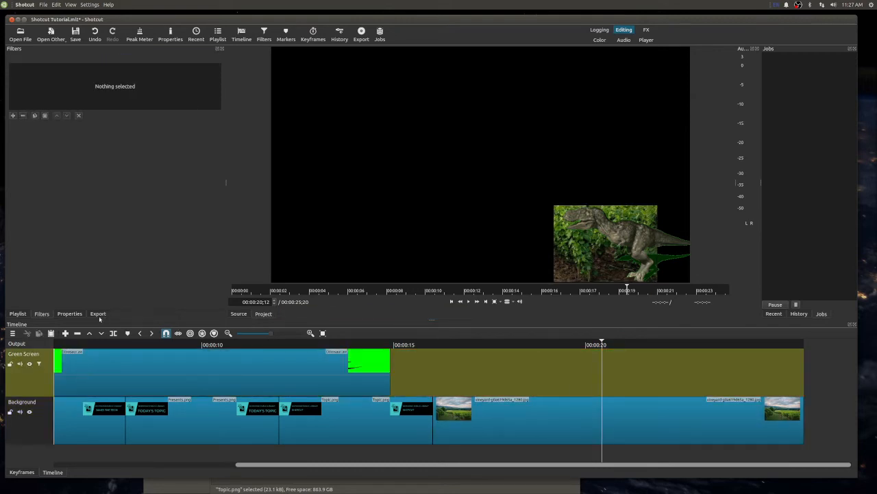
{"action": "left_click", "coordinate": [502, 423]}
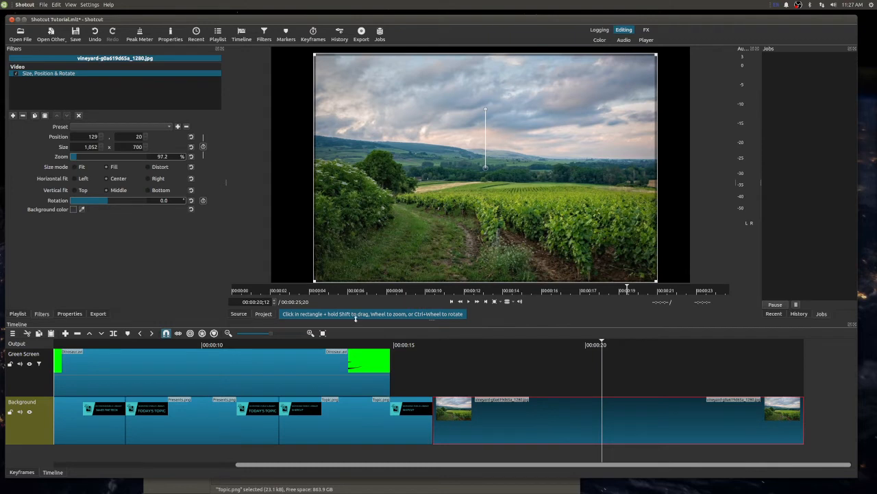
{"action": "left_click_drag", "start_coordinate": [201, 358], "coordinate": [284, 367]}
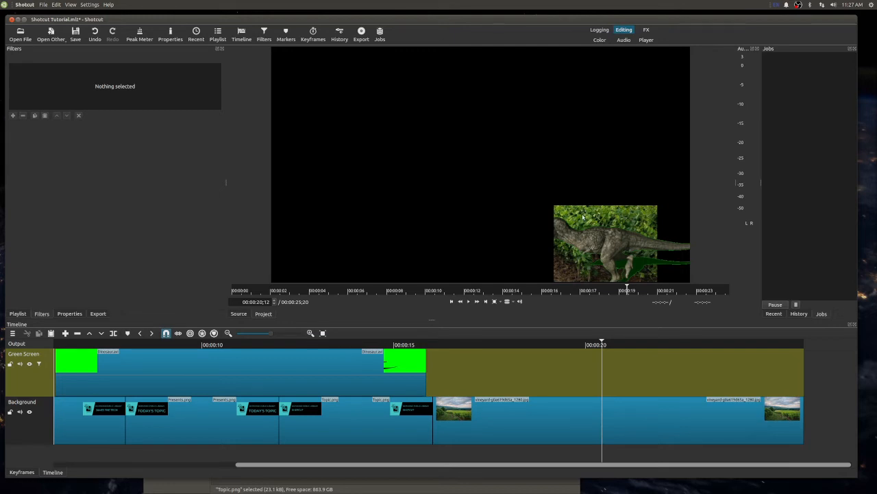
- Undo the recent timeline and filter edits back to before Dinosaur.avi was placed on the Green Screen track
{"action": "key", "text": "ctrl+z"}
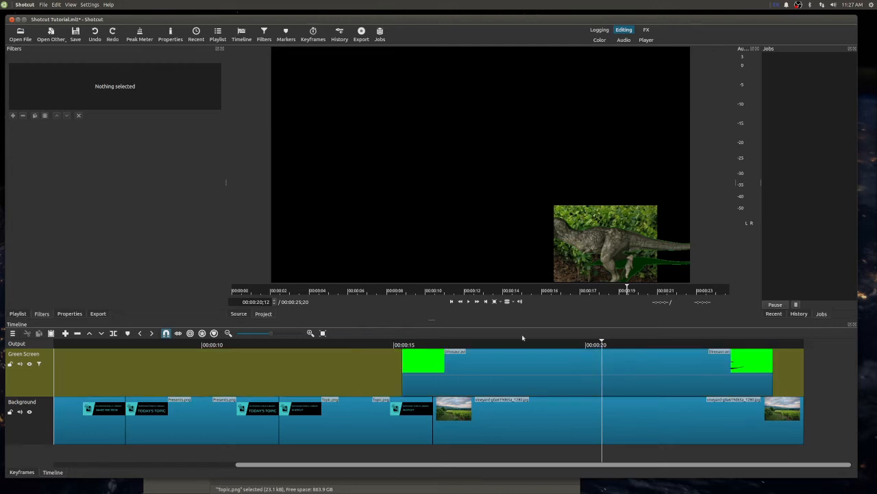
{"action": "key", "text": "ctrl+z"}
{"action": "key", "text": "ctrl+z"}
{"action": "key", "text": "ctrl+z"}
{"action": "key", "text": "ctrl+z"}
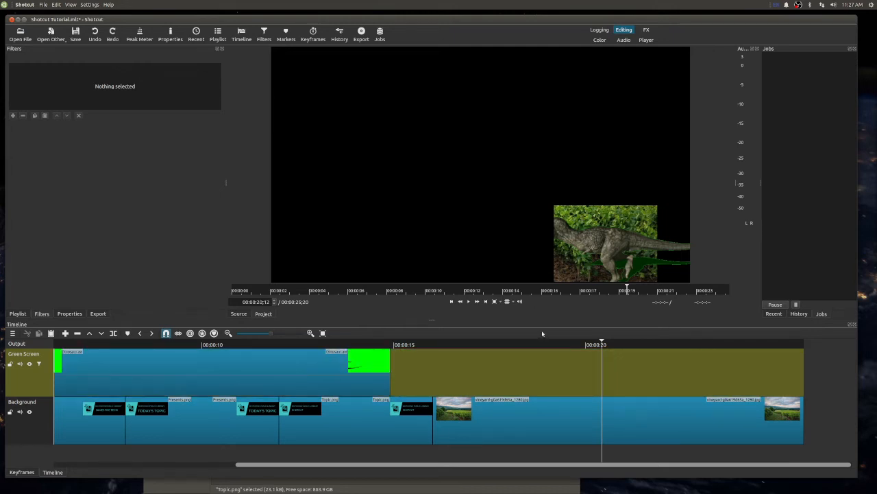
{"action": "key", "text": "ctrl+z"}
{"action": "key", "text": "ctrl+z"}
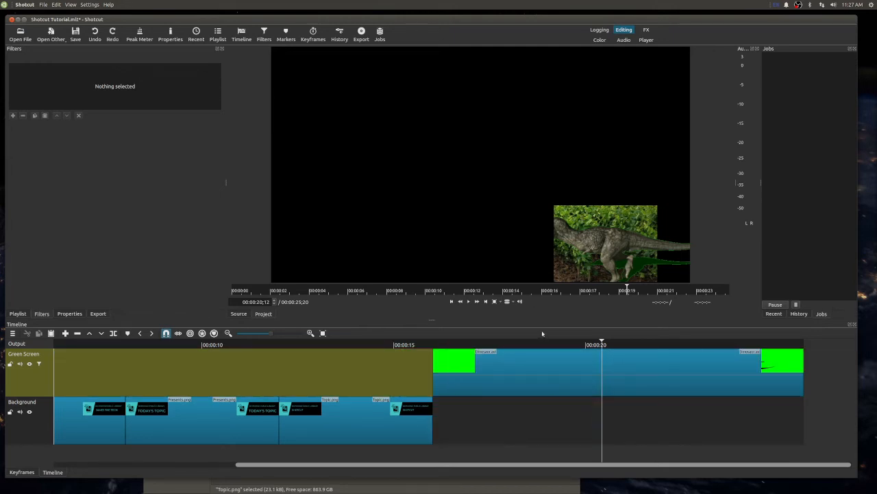
{"action": "key", "text": "ctrl+shift+z"}
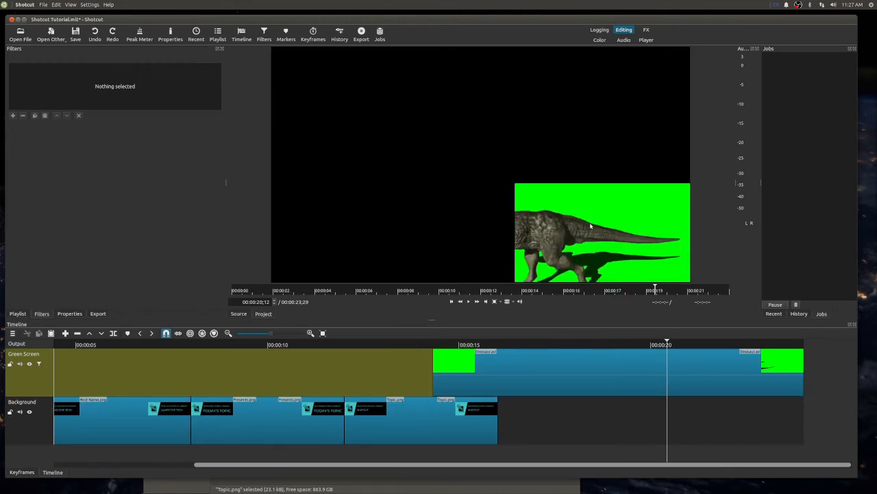
{"action": "key", "text": "ctrl+shift+z"}
{"action": "key", "text": "ctrl+shift+z"}
{"action": "key", "text": "ctrl+shift+z"}
{"action": "key", "text": "ctrl+shift+z"}
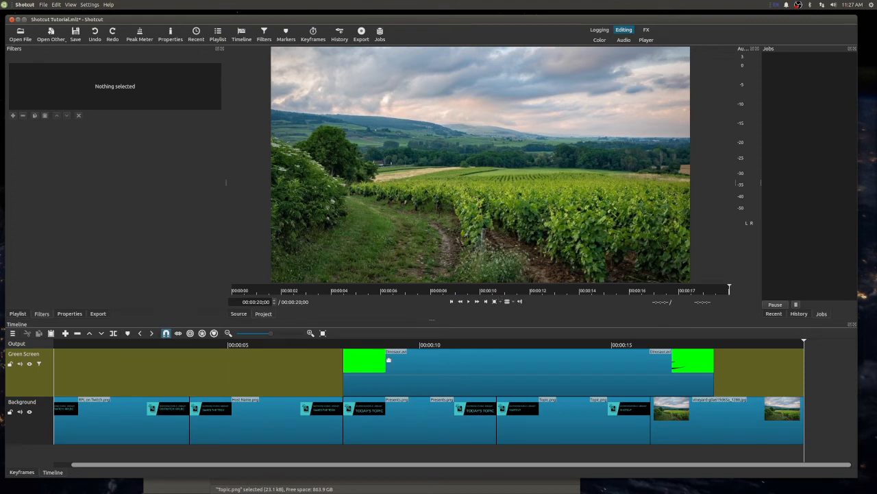
{"action": "key", "text": "ctrl+shift+z"}
{"action": "key", "text": "ctrl+shift+z"}
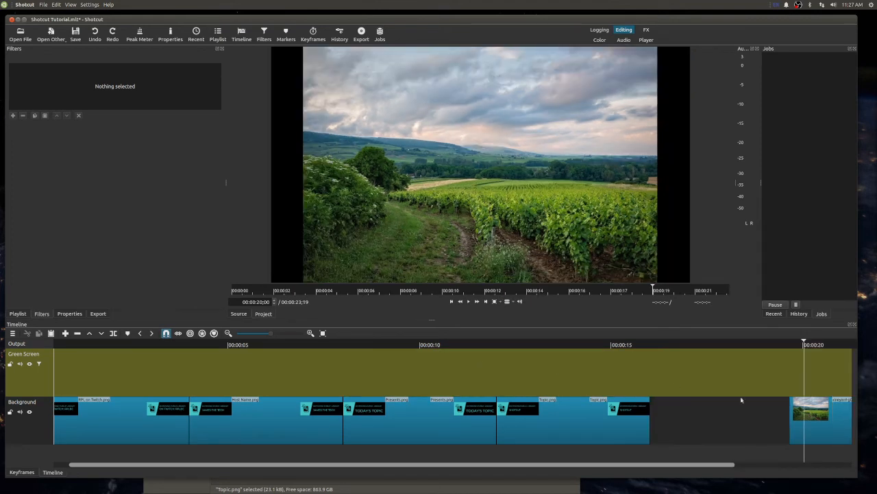
- Move the vineyard image against the end of Topic.png and place Dinosaur.avi on the Green Screen track with the same start
{"action": "left_click_drag", "start_coordinate": [812, 420], "coordinate": [621, 411]}
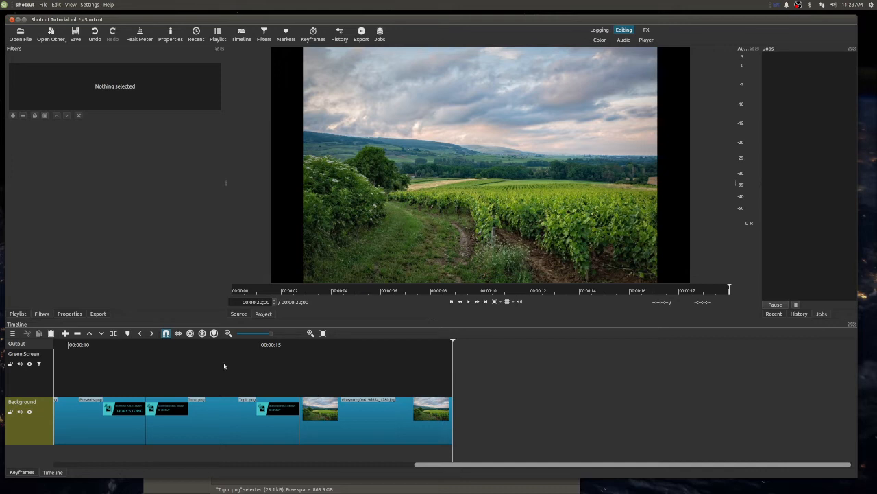
{"action": "left_click", "coordinate": [14, 316]}
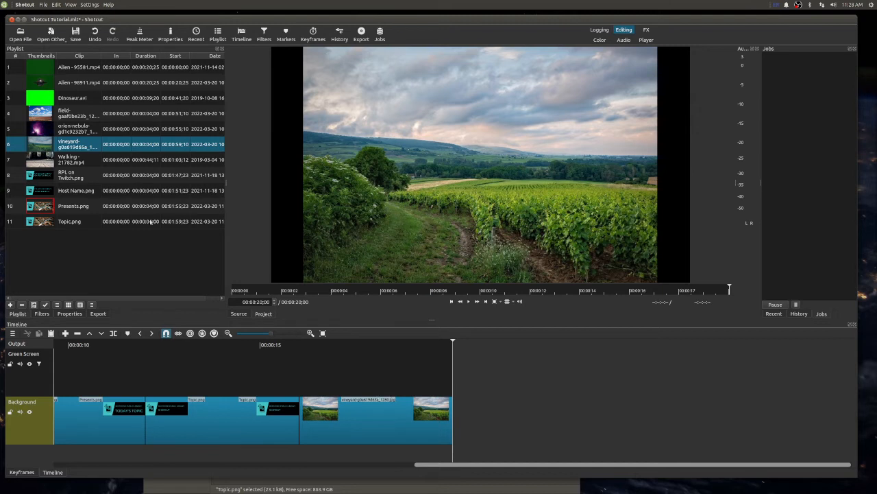
{"action": "left_click", "coordinate": [72, 99]}
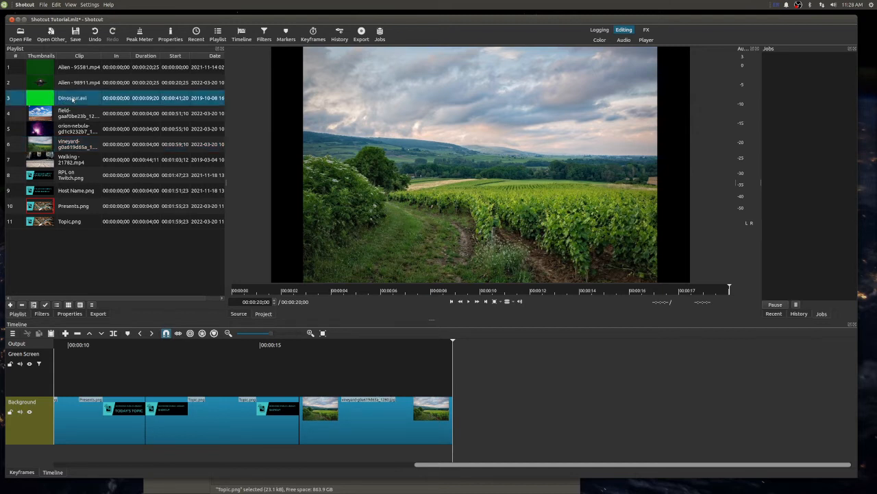
{"action": "left_click_drag", "start_coordinate": [72, 99], "coordinate": [298, 379]}
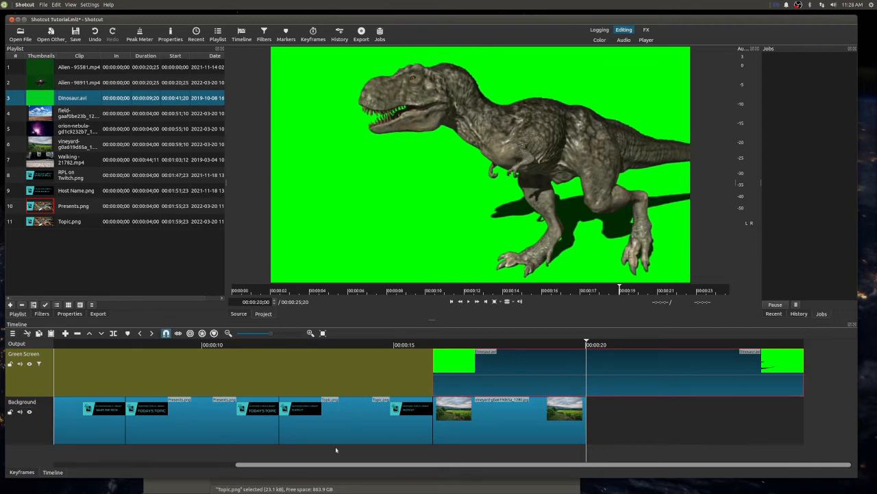
- Show the filters of Dinosaur.avi and play back its overlap with the vineyard image, starting from 00:00:17;27
{"action": "left_click", "coordinate": [502, 438]}
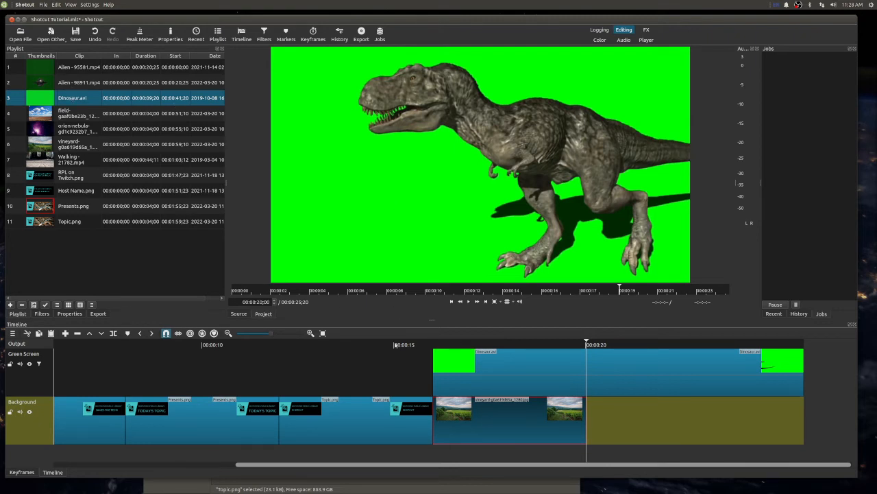
{"action": "left_click", "coordinate": [404, 347]}
{"action": "left_click", "coordinate": [542, 357]}
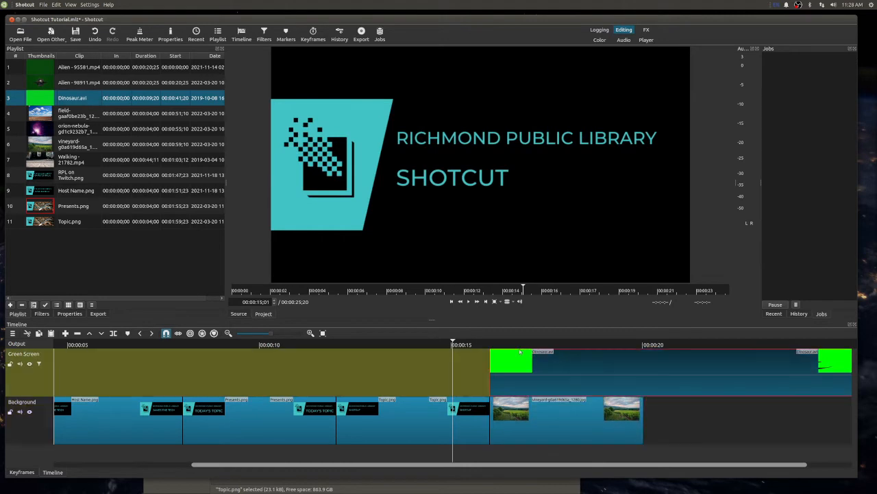
{"action": "left_click", "coordinate": [564, 346]}
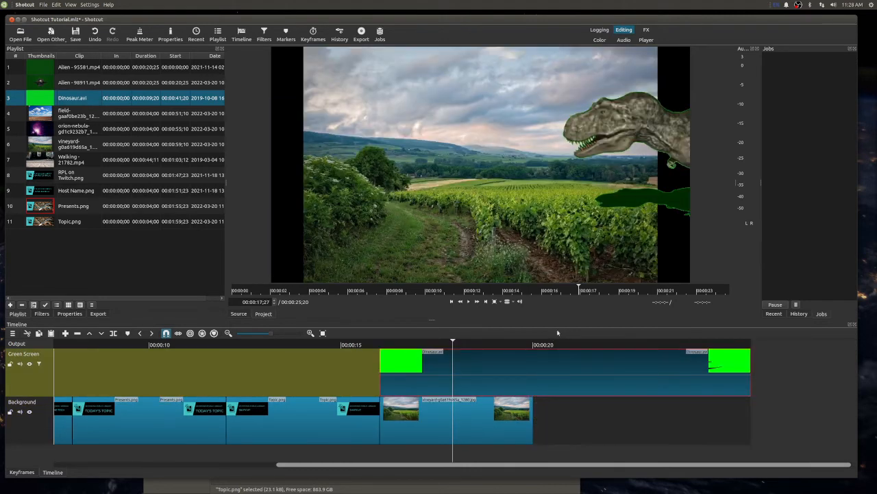
{"action": "left_click", "coordinate": [42, 314]}
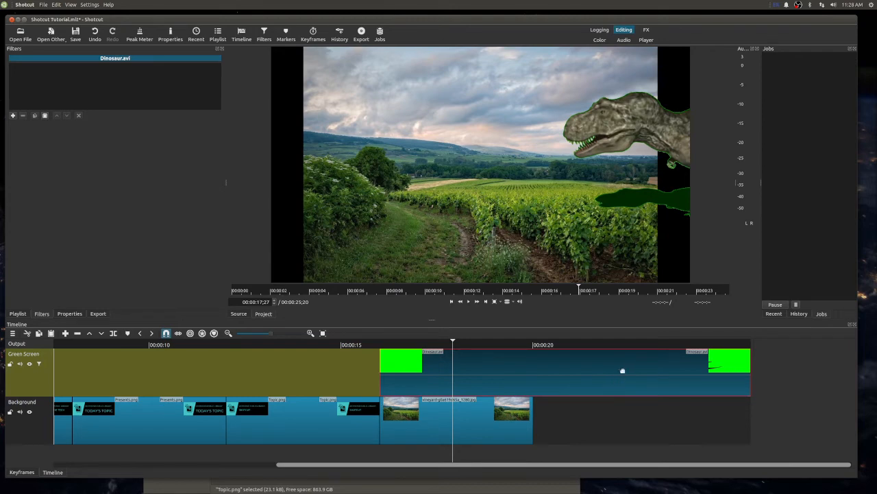
{"action": "key", "text": "space"}
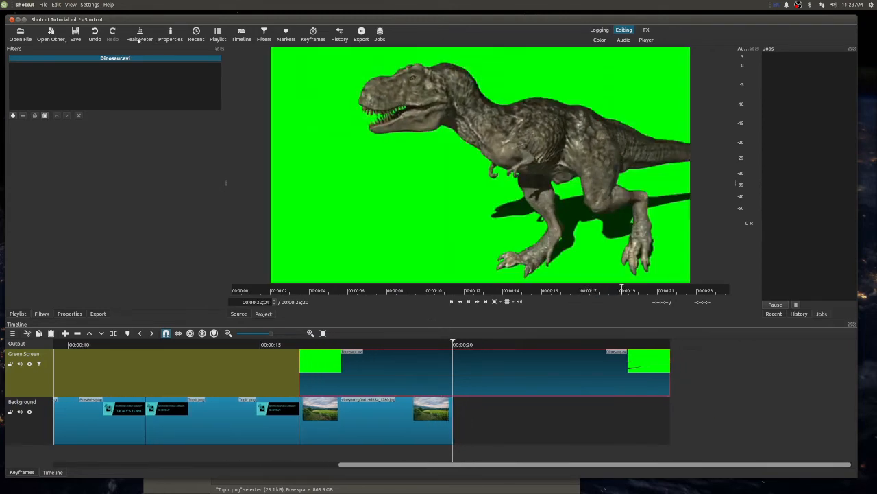
{"action": "left_click", "coordinate": [235, 344]}
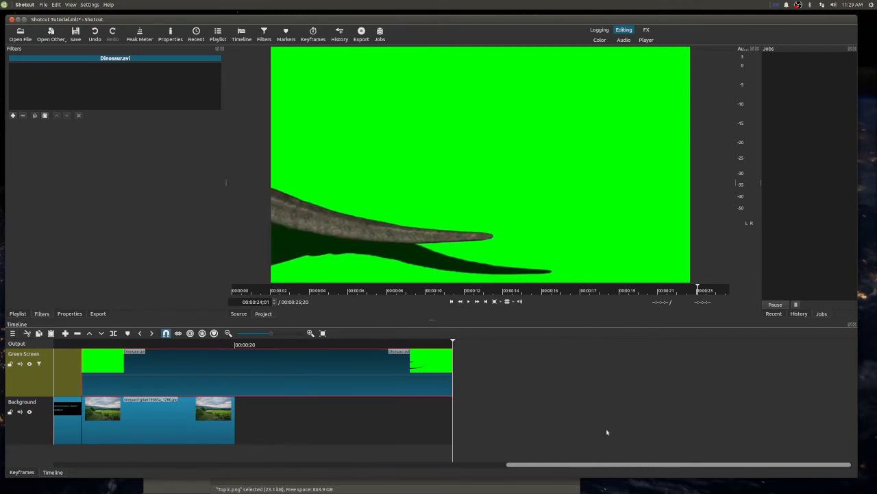
- Extend the vineyard image to end together with Dinosaur.avi and play back the overlap starting from 00:00:15;29
{"action": "left_click", "coordinate": [214, 418]}
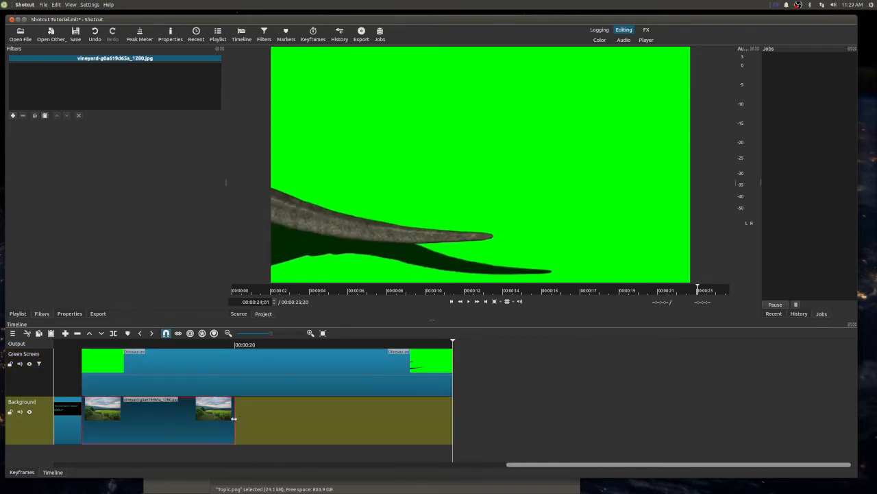
{"action": "left_click_drag", "start_coordinate": [280, 421], "coordinate": [809, 420]}
{"action": "left_click", "coordinate": [431, 346]}
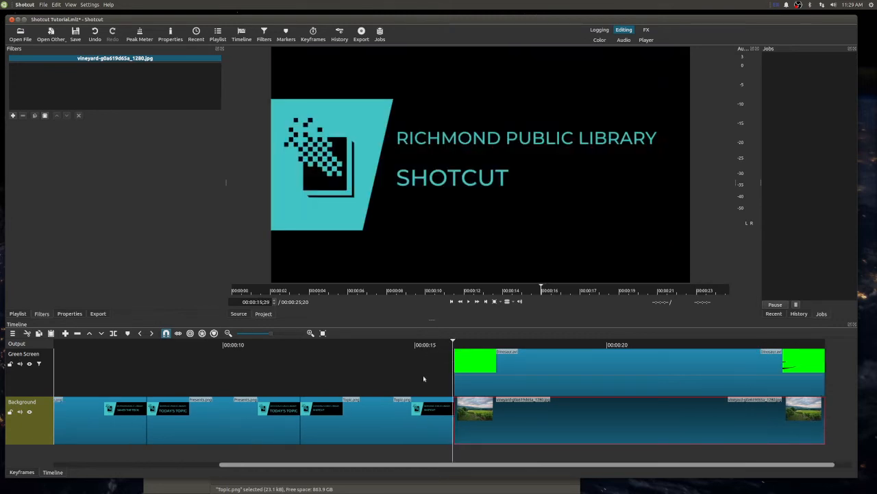
{"action": "key", "text": "space"}
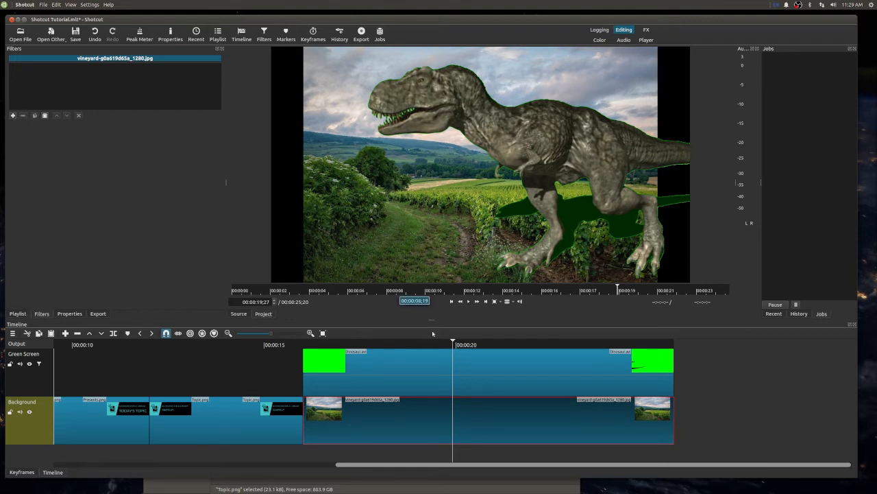
- Lock the Background track and add the Size, Position & Rotate filter to Dinosaur.avi
{"action": "left_click", "coordinate": [445, 361]}
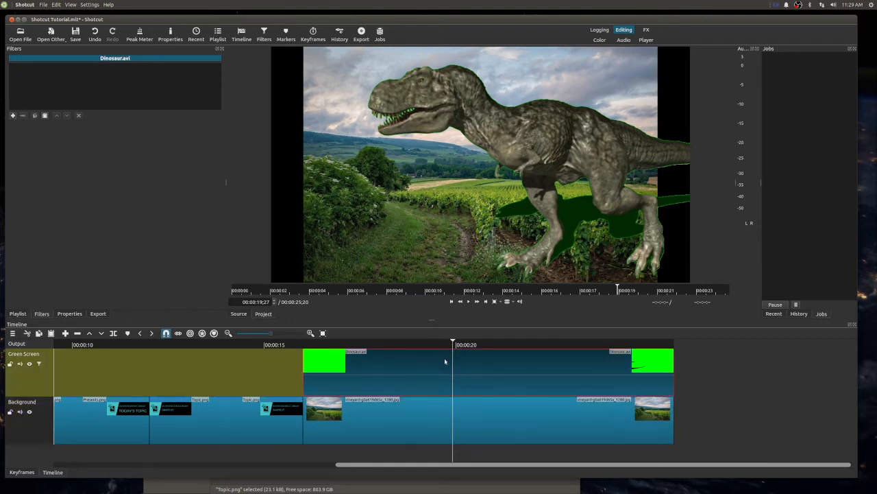
{"action": "left_click", "coordinate": [9, 411]}
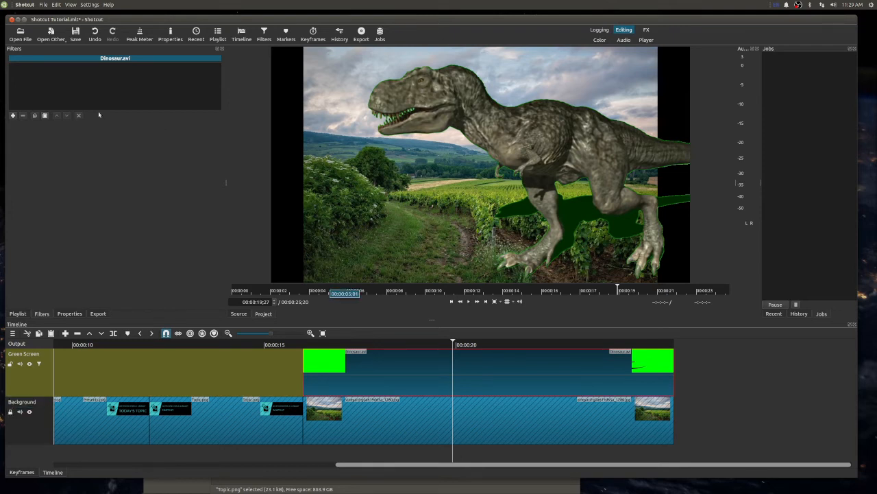
{"action": "left_click", "coordinate": [13, 116]}
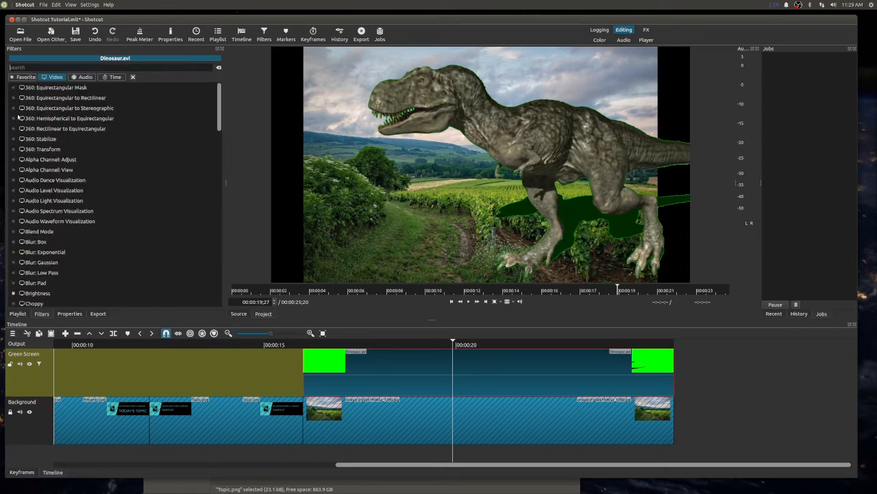
{"action": "type", "text": "size"}
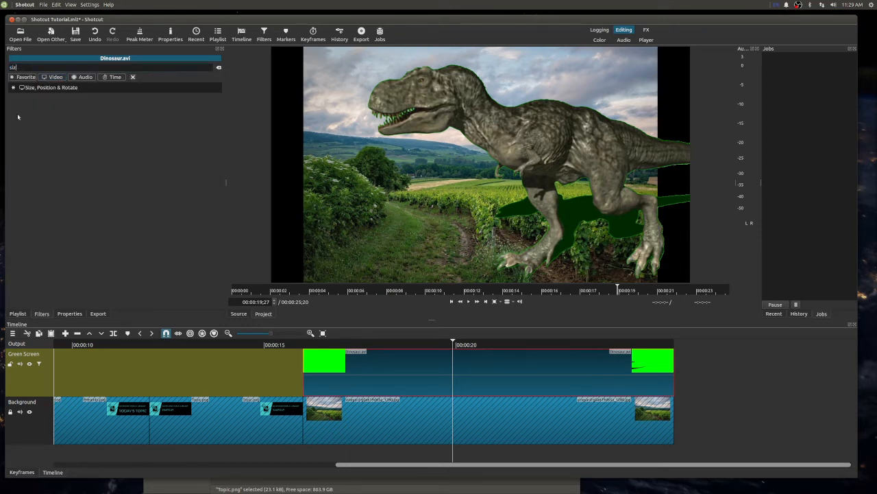
{"action": "left_click", "coordinate": [79, 87]}
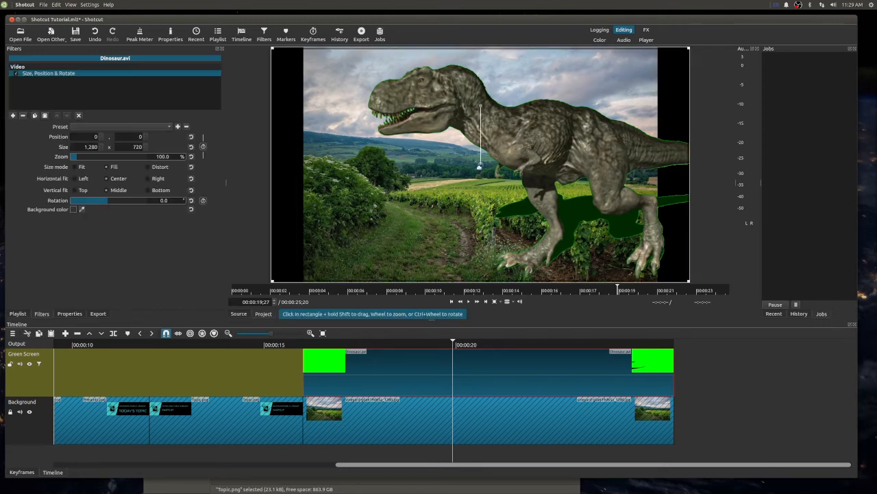
- Shift the frame of Dinosaur.avi in the preview to a position of about 358, 42
{"action": "left_click_drag", "start_coordinate": [459, 164], "coordinate": [513, 168]}
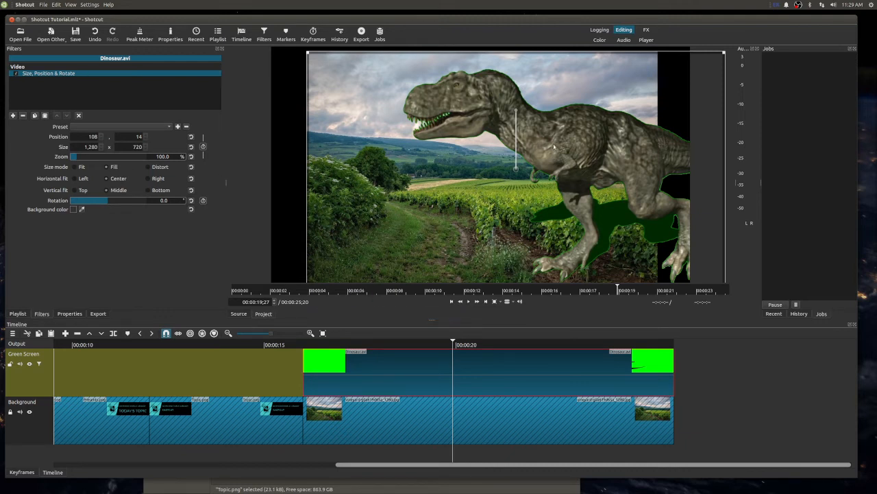
{"action": "left_click_drag", "start_coordinate": [530, 150], "coordinate": [491, 145]}
{"action": "left_click_drag", "start_coordinate": [490, 171], "coordinate": [569, 180]}
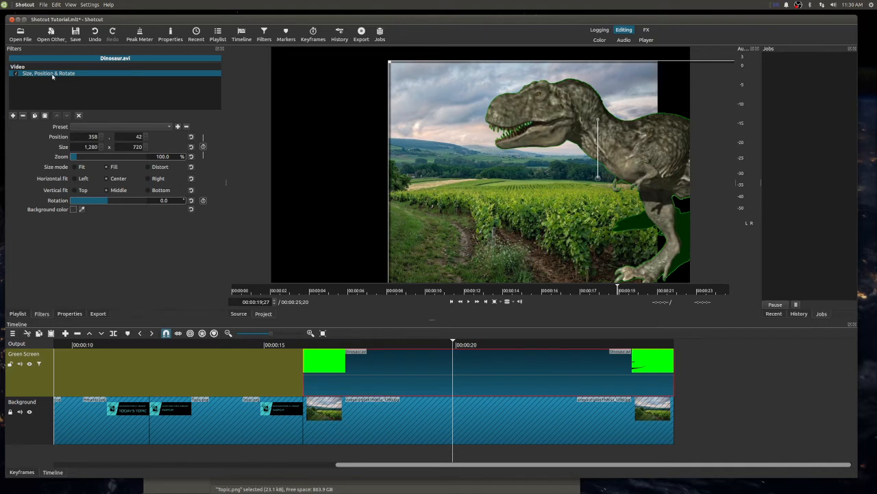
- Delete Dinosaur.avi from the Green Screen track and the vineyard image from the unlocked Background track
{"action": "key", "text": "Delete"}
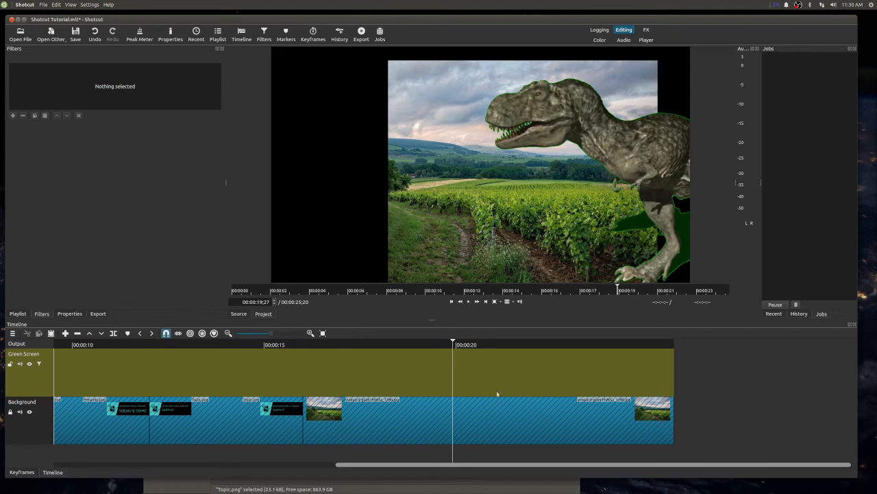
{"action": "key", "text": "ctrl+z"}
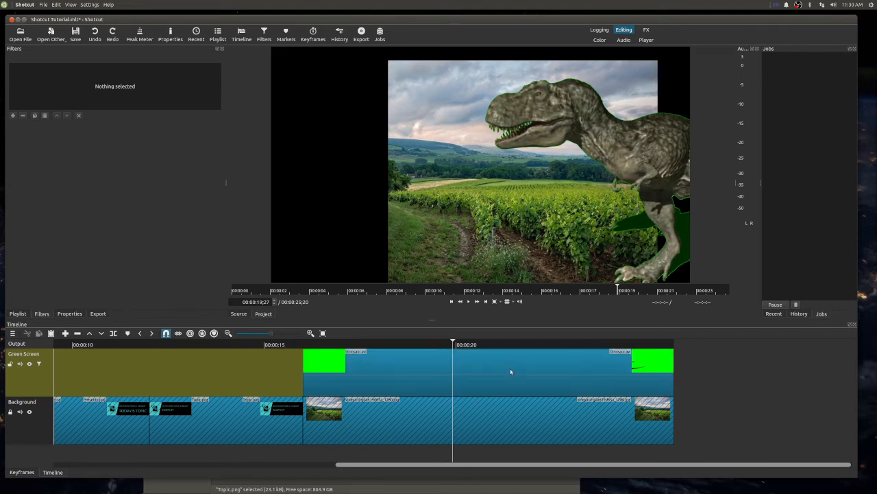
{"action": "left_click", "coordinate": [391, 368]}
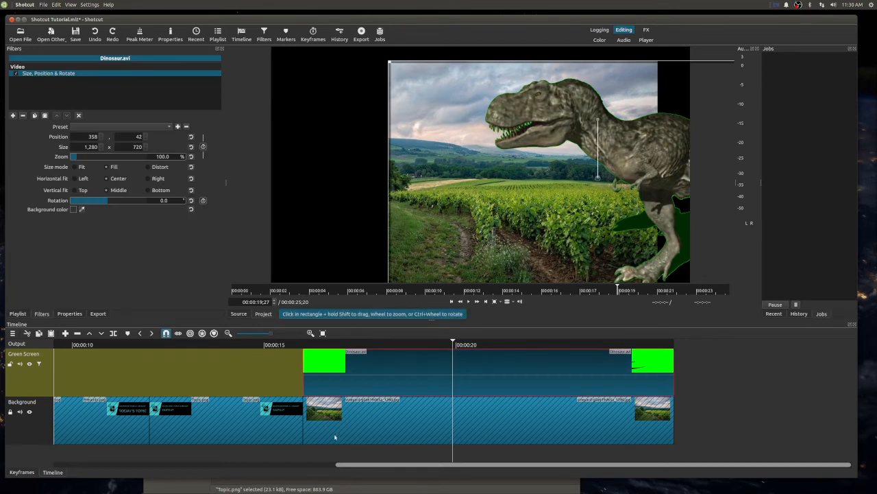
{"action": "key", "text": "Delete"}
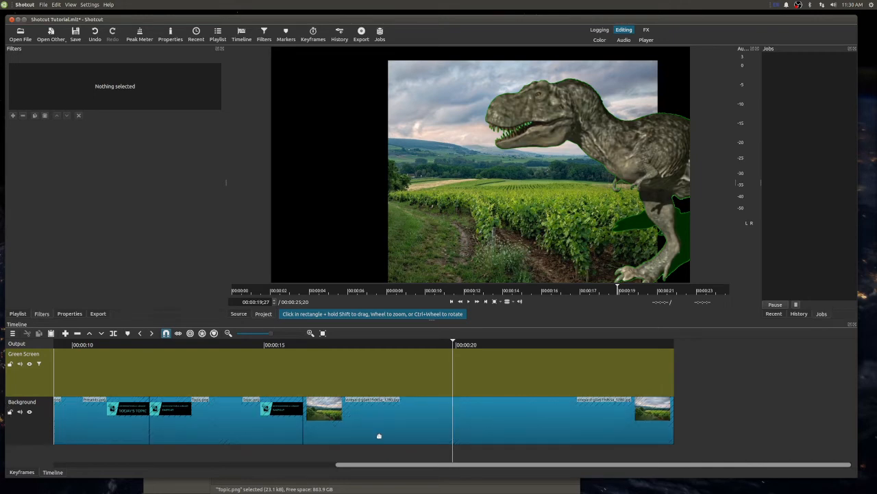
{"action": "left_click", "coordinate": [378, 436]}
{"action": "key", "text": "Delete"}
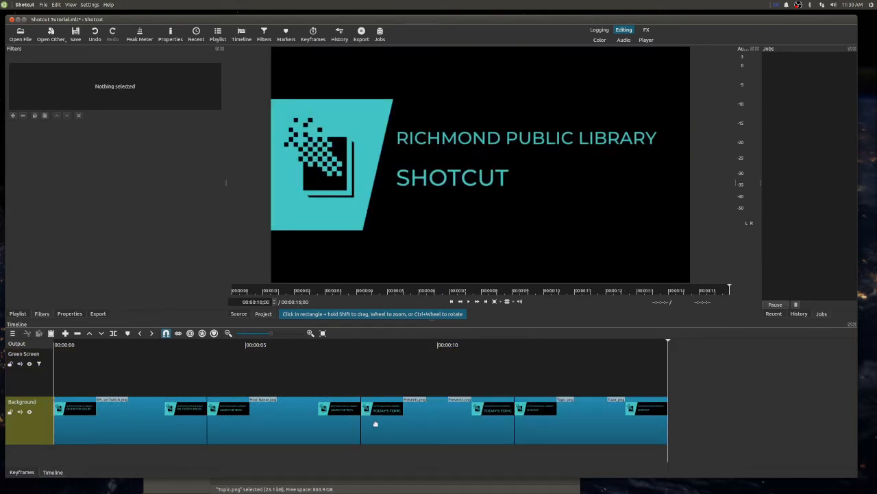
- Place the vineyard image after Topic.png on the Background track and Dinosaur.avi on the Green Screen track with the same start, and preview the clips
{"action": "left_click", "coordinate": [17, 313]}
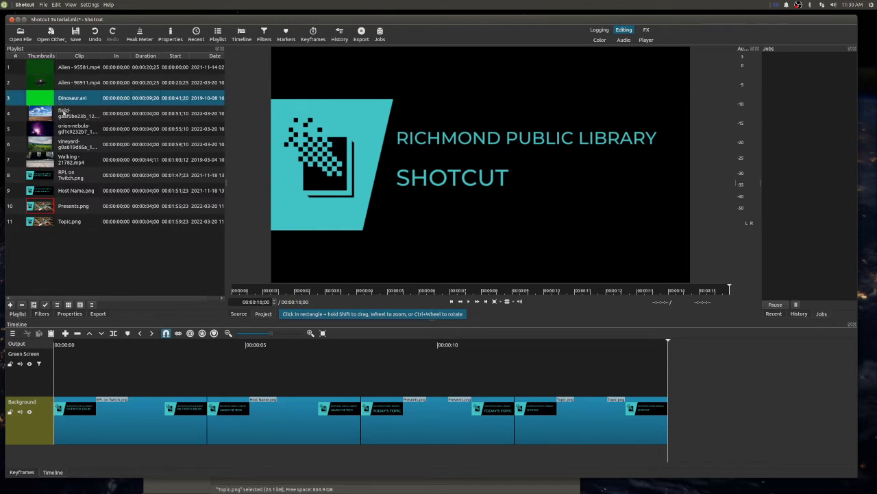
{"action": "left_click_drag", "start_coordinate": [68, 142], "coordinate": [668, 423]}
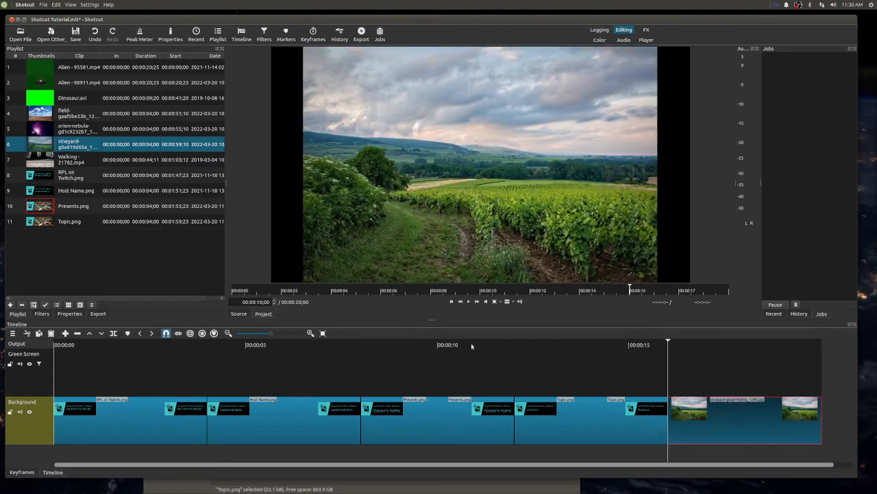
{"action": "left_click", "coordinate": [59, 98]}
{"action": "left_click_drag", "start_coordinate": [47, 99], "coordinate": [672, 358]}
{"action": "key", "text": "space"}
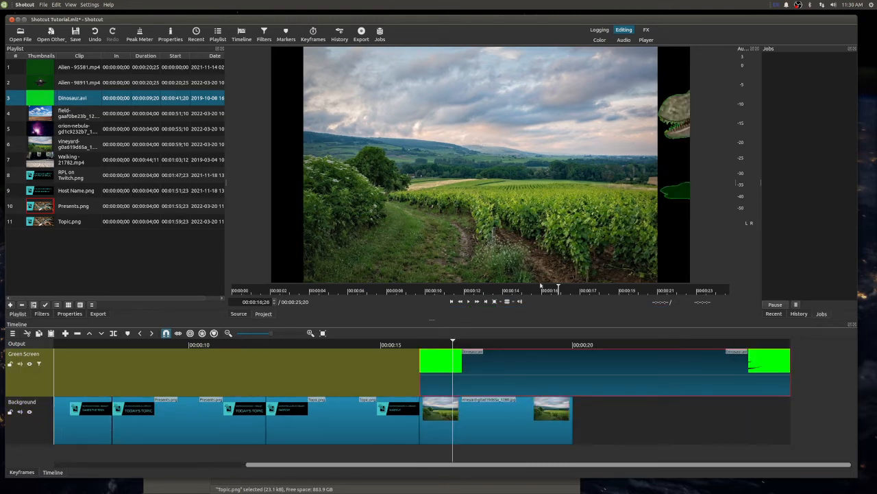
{"action": "left_click", "coordinate": [559, 346]}
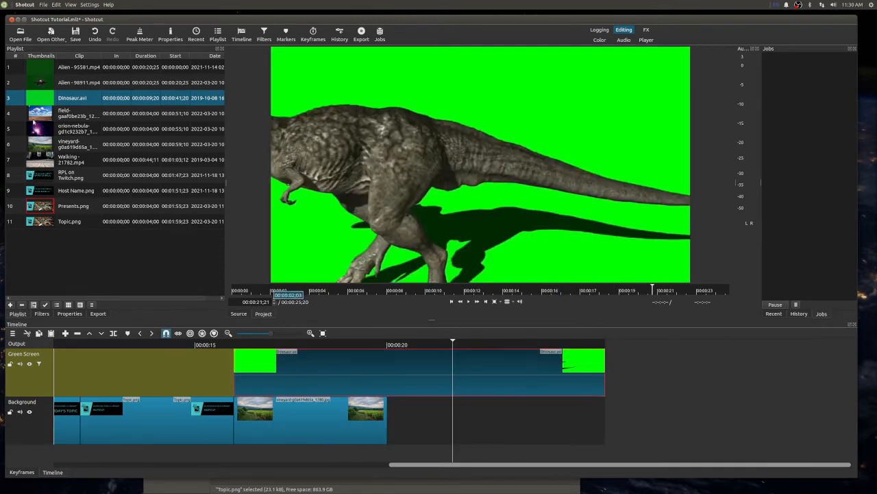
{"action": "left_click", "coordinate": [11, 305]}
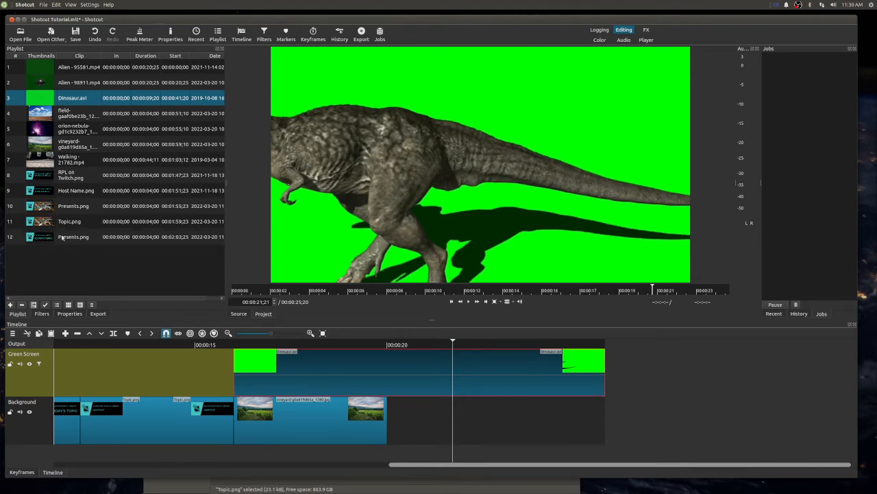
- Add the Size, Position & Rotate video filter to Dinosaur.avi on the Green Screen track
{"action": "left_click", "coordinate": [42, 313]}
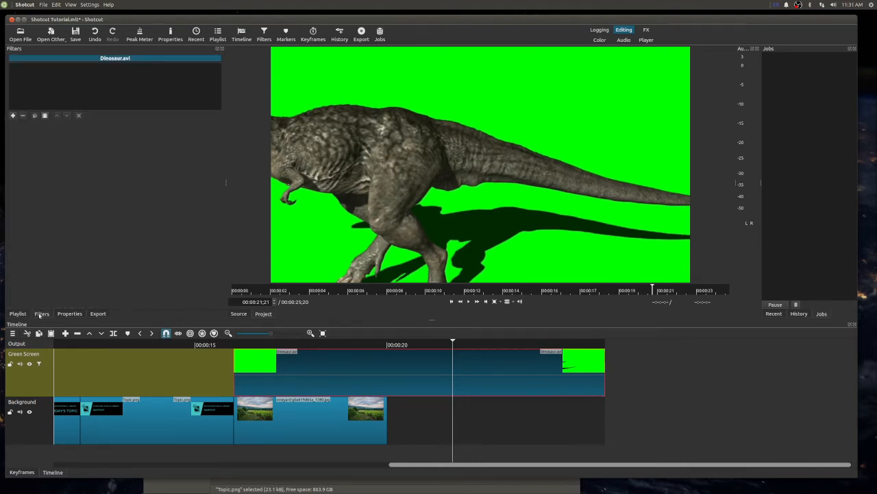
{"action": "left_click", "coordinate": [13, 115]}
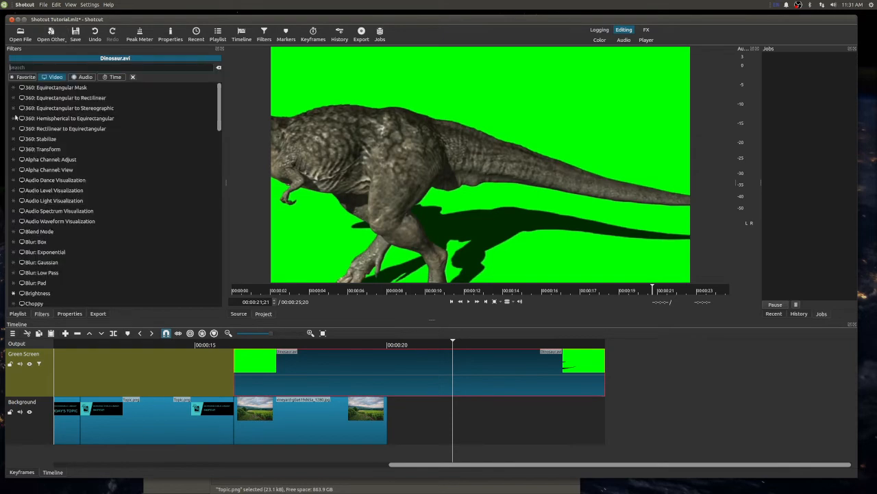
{"action": "scroll", "coordinate": [48, 140], "scroll_direction": "down", "scroll_amount": 17}
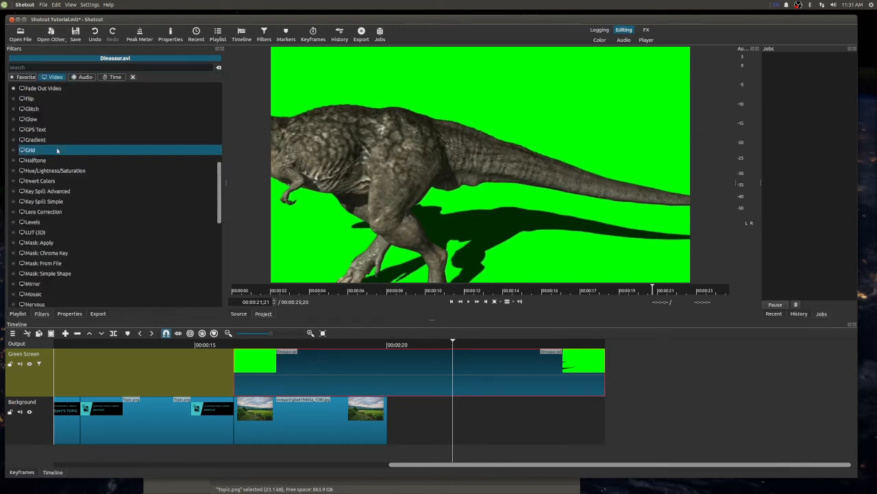
{"action": "scroll", "coordinate": [57, 151], "scroll_direction": "down", "scroll_amount": 6}
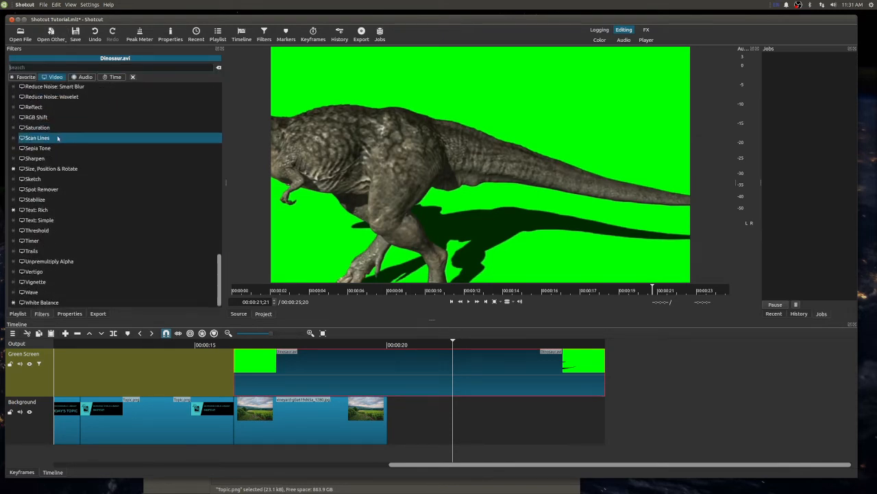
{"action": "left_click", "coordinate": [48, 171]}
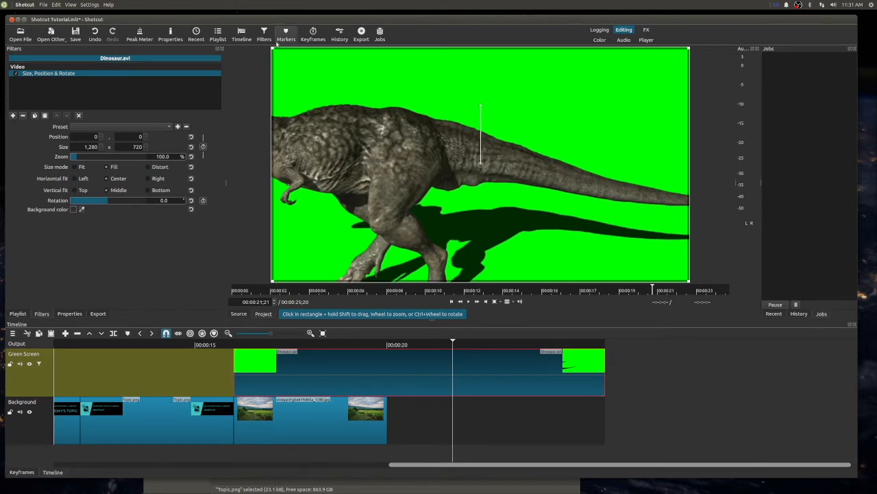
- Shrink the frame of Dinosaur.avi to about 311 x 175 and place it at about 402, 260
{"action": "left_click_drag", "start_coordinate": [273, 50], "coordinate": [505, 190]}
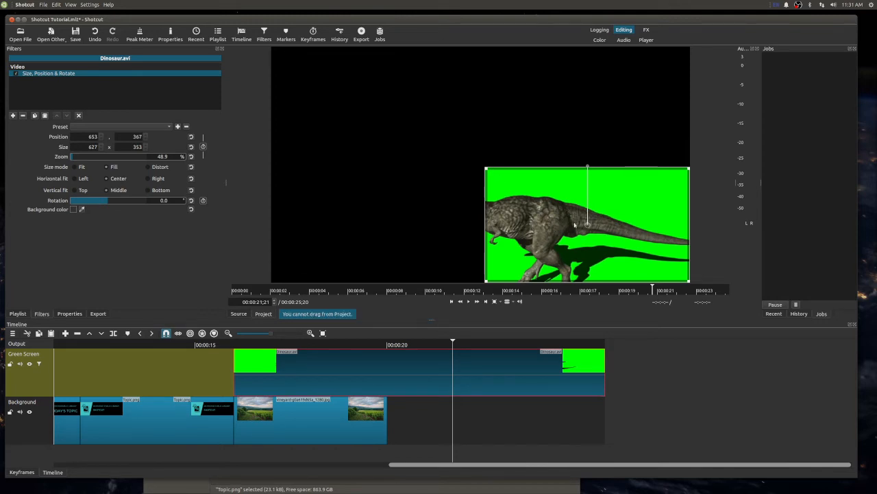
{"action": "left_click_drag", "start_coordinate": [586, 223], "coordinate": [409, 168]}
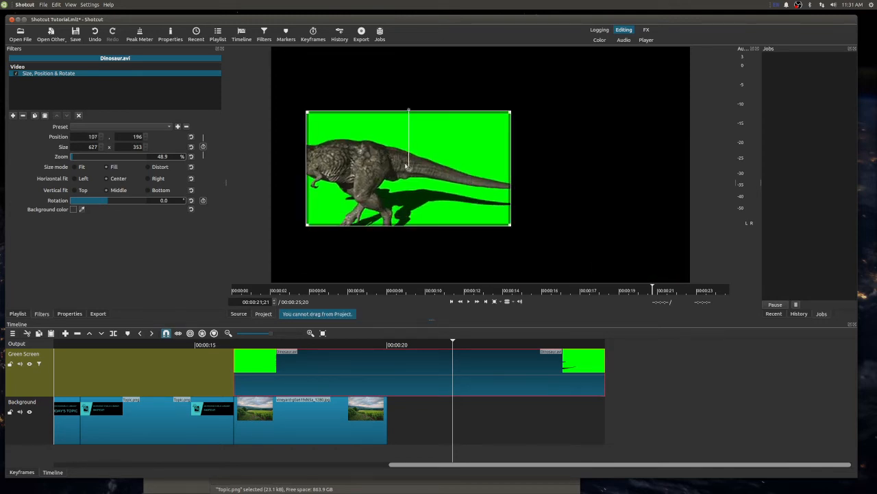
{"action": "left_click_drag", "start_coordinate": [306, 112], "coordinate": [409, 170]}
{"action": "left_click_drag", "start_coordinate": [460, 198], "coordinate": [453, 160]}
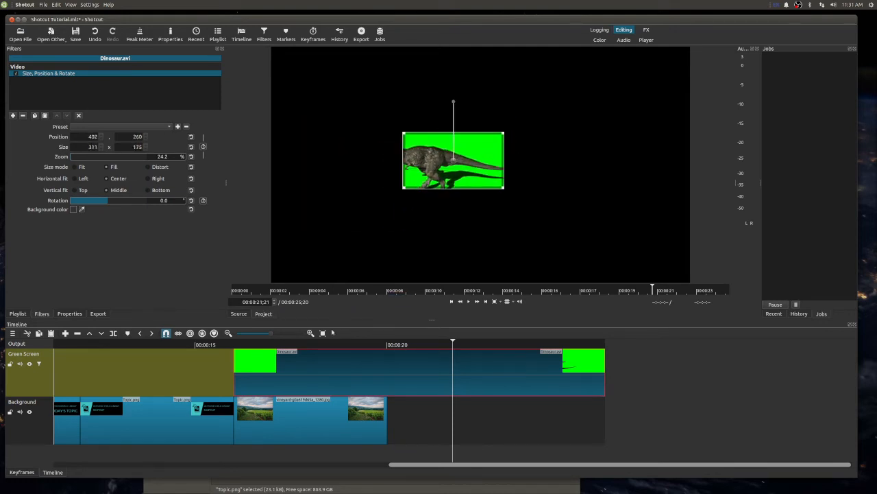
- Play back the shrunken Dinosaur.avi over the vineyard image, starting from 00:00:18;09
{"action": "left_click", "coordinate": [325, 345]}
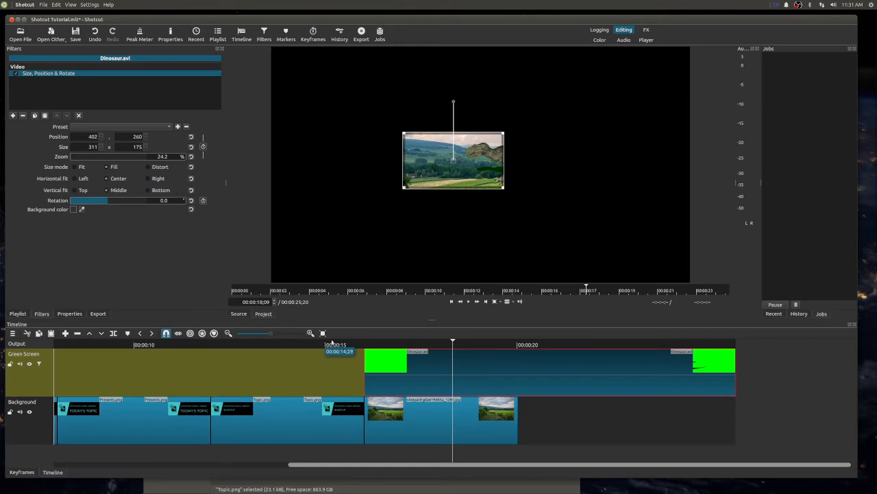
{"action": "key", "text": "space"}
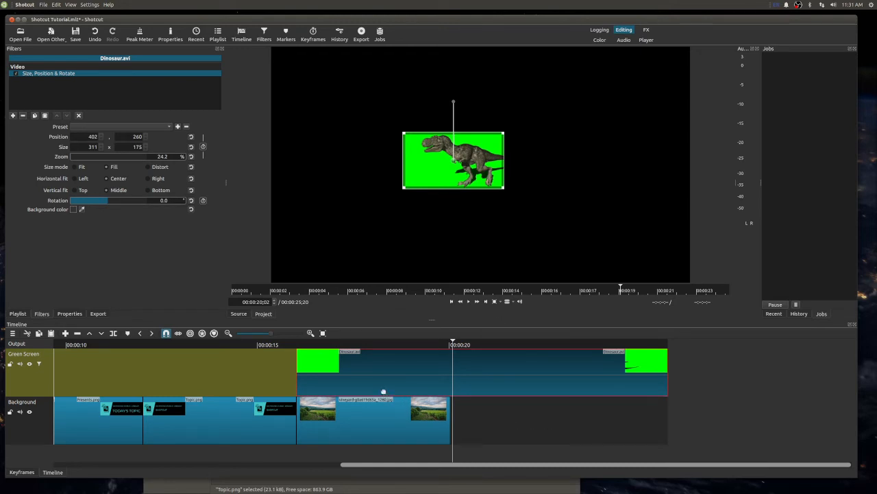
{"action": "right_click", "coordinate": [377, 364]}
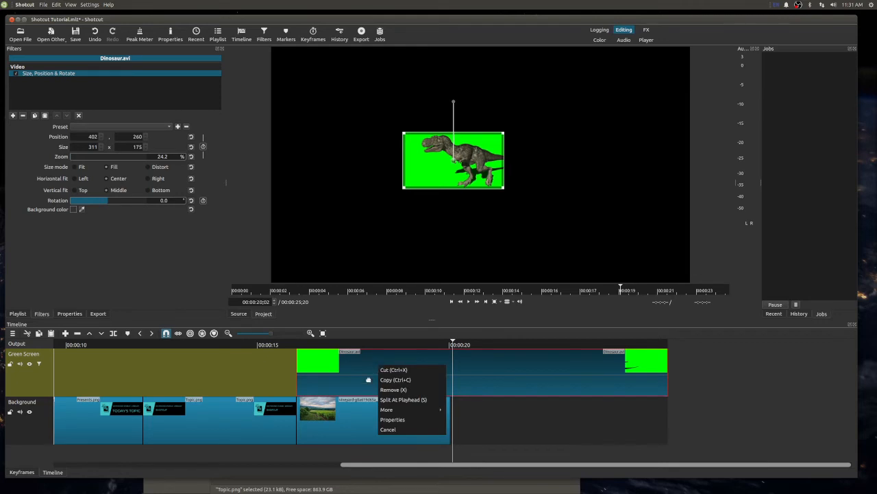
{"action": "left_click", "coordinate": [350, 370]}
- Extend the vineyard image to the end of Dinosaur.avi and play back the composite from 00:00:16;12
{"action": "left_click_drag", "start_coordinate": [448, 426], "coordinate": [674, 433]}
{"action": "left_click", "coordinate": [364, 415]}
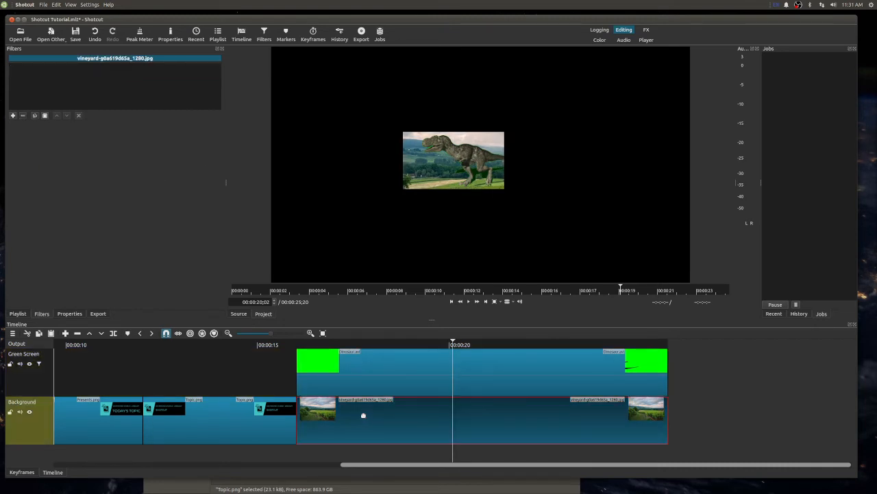
{"action": "left_click", "coordinate": [312, 341]}
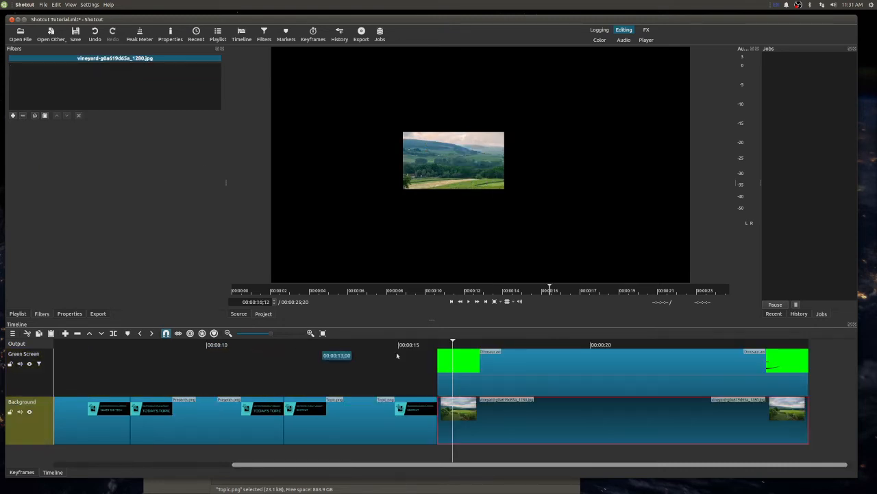
{"action": "key", "text": "space"}
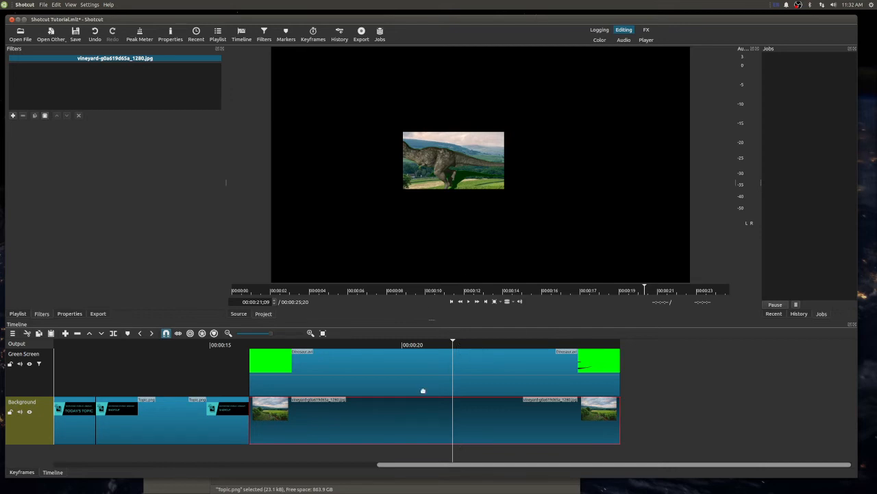
{"action": "left_click", "coordinate": [346, 371]}
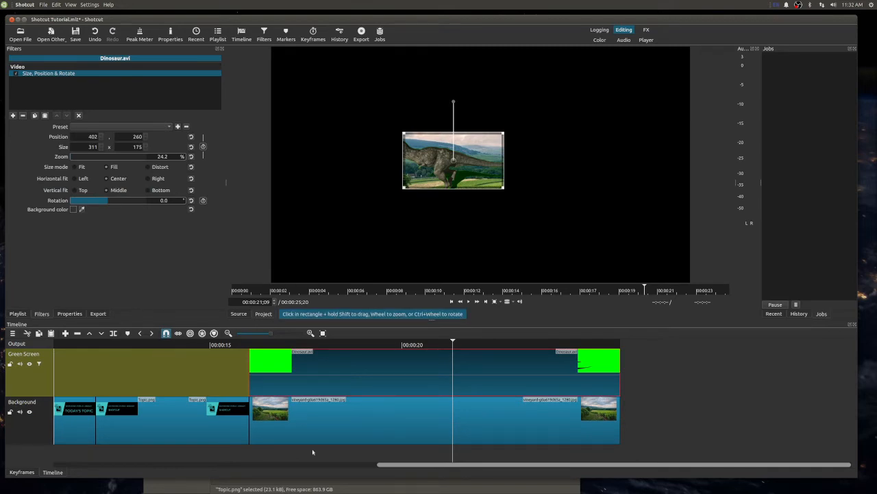
- Shift the vineyard image later on the Background track for a test playback and move it back directly after the title cards
{"action": "left_click", "coordinate": [316, 425]}
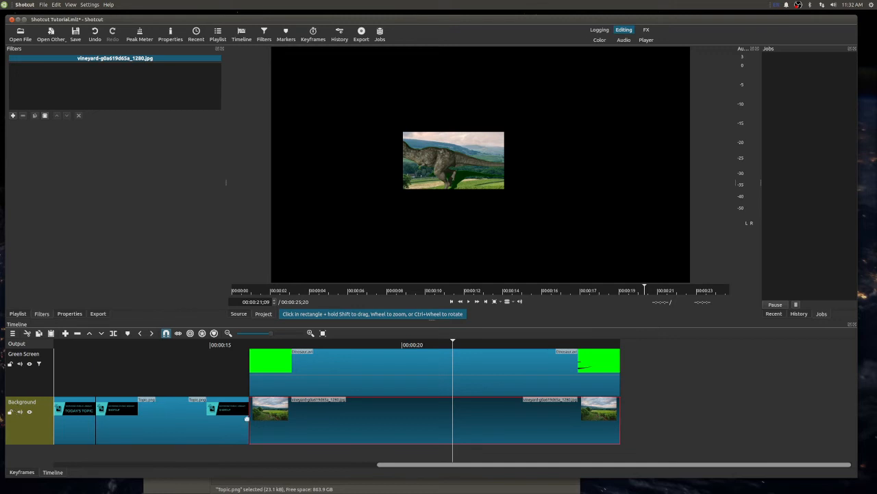
{"action": "left_click_drag", "start_coordinate": [351, 417], "coordinate": [581, 418]}
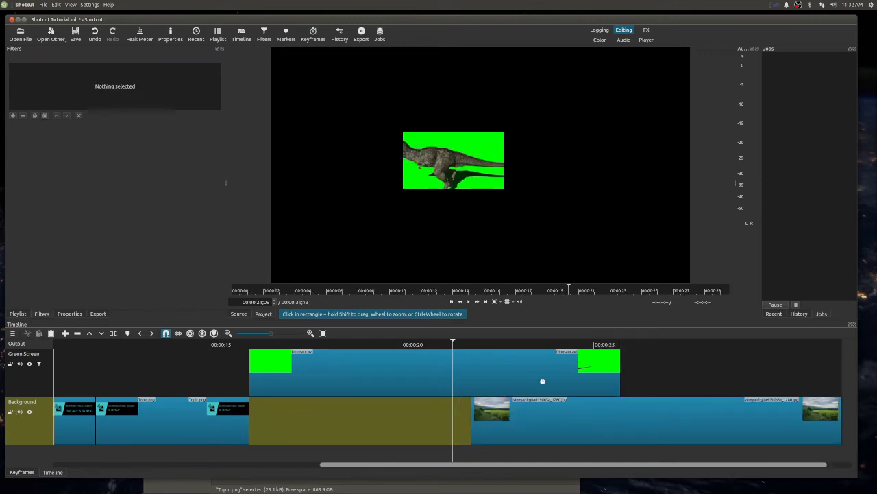
{"action": "key", "text": "space"}
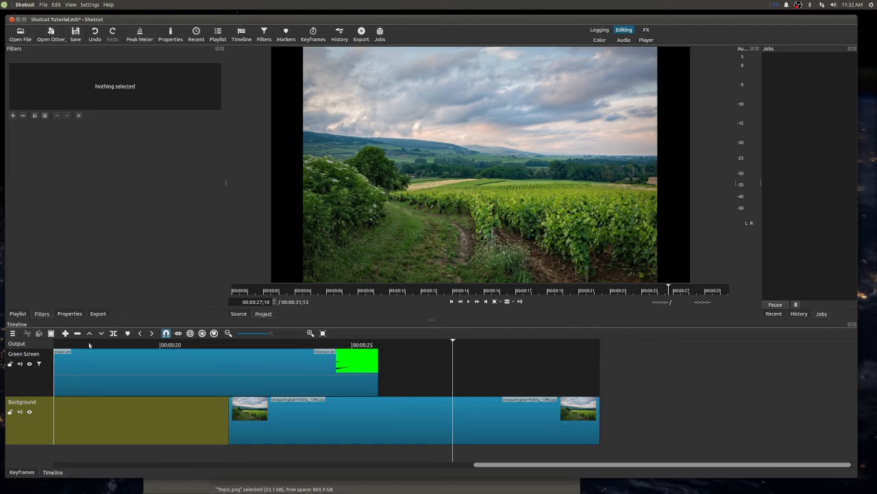
{"action": "left_click", "coordinate": [58, 345]}
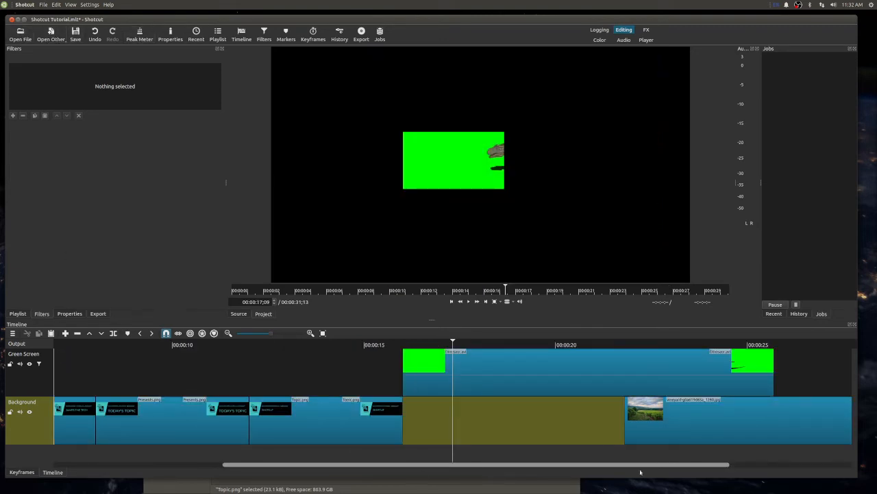
{"action": "left_click_drag", "start_coordinate": [685, 417], "coordinate": [384, 406]}
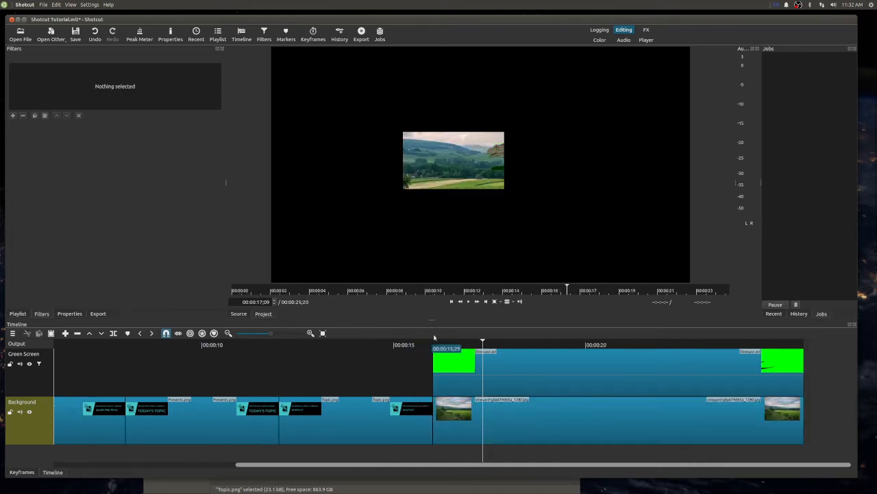
- Remove the Size, Position & Rotate filter from Dinosaur.avi and play back the full-size composite from 00:00:16;01
{"action": "left_click", "coordinate": [434, 342]}
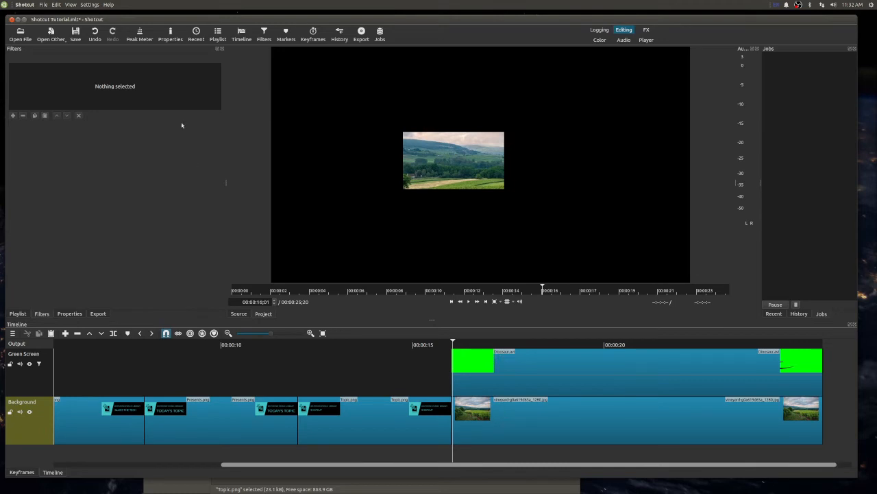
{"action": "left_click", "coordinate": [536, 352]}
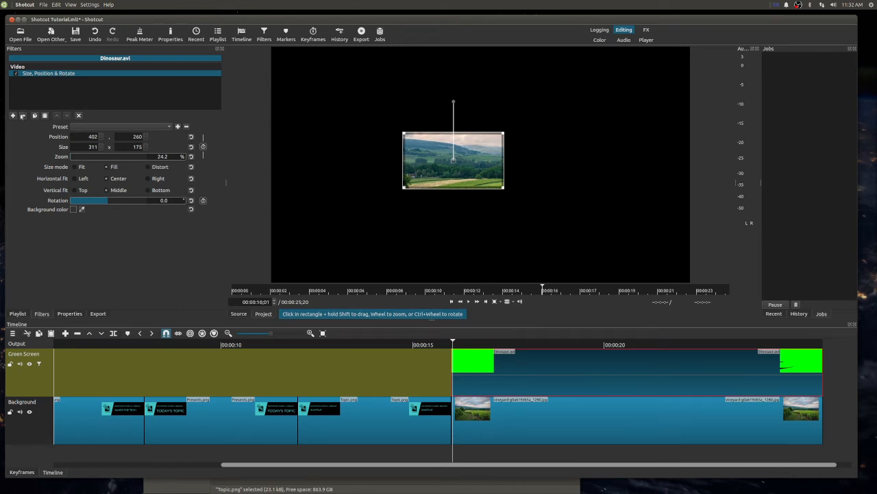
{"action": "left_click", "coordinate": [22, 116]}
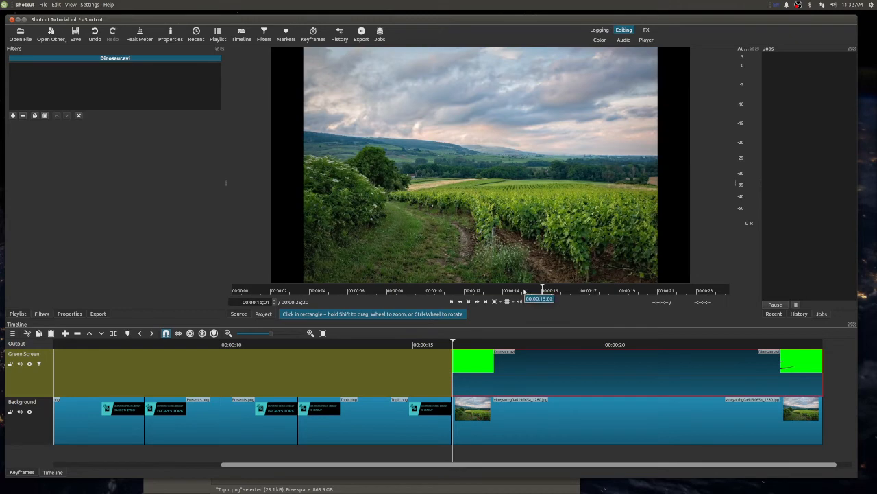
{"action": "key", "text": "space"}
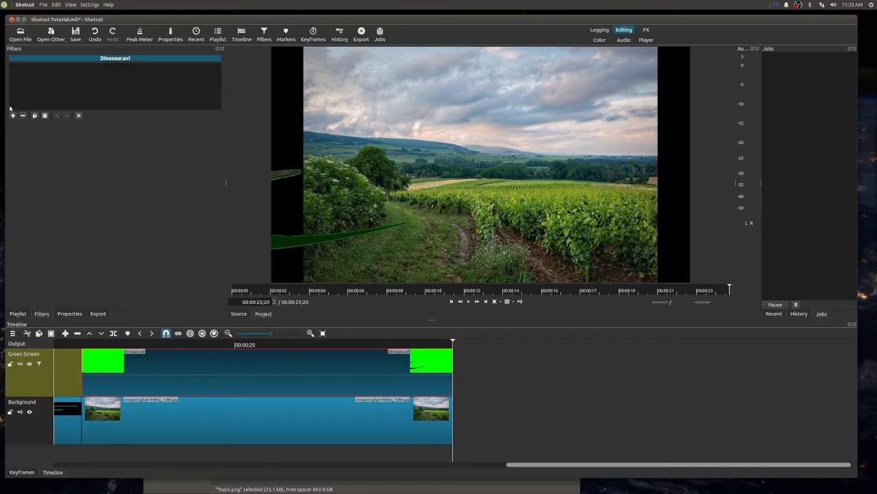
- Add the field image from the playlist to the Background track directly after the vineyard image
{"action": "left_click", "coordinate": [15, 314]}
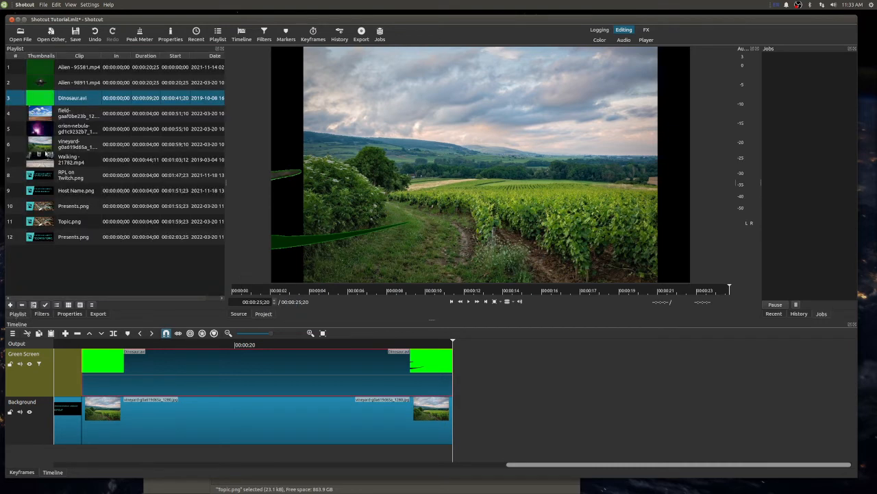
{"action": "left_click", "coordinate": [69, 115]}
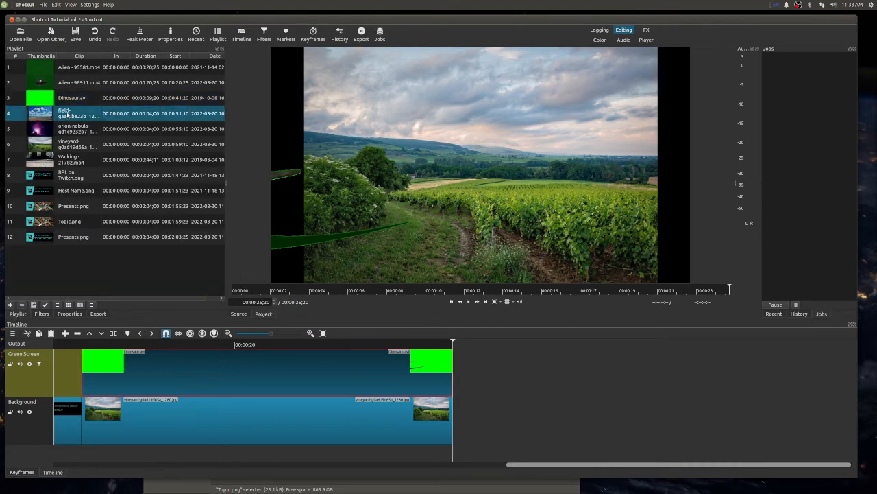
{"action": "left_click_drag", "start_coordinate": [68, 115], "coordinate": [562, 418]}
{"action": "left_click_drag", "start_coordinate": [680, 418], "coordinate": [615, 419]}
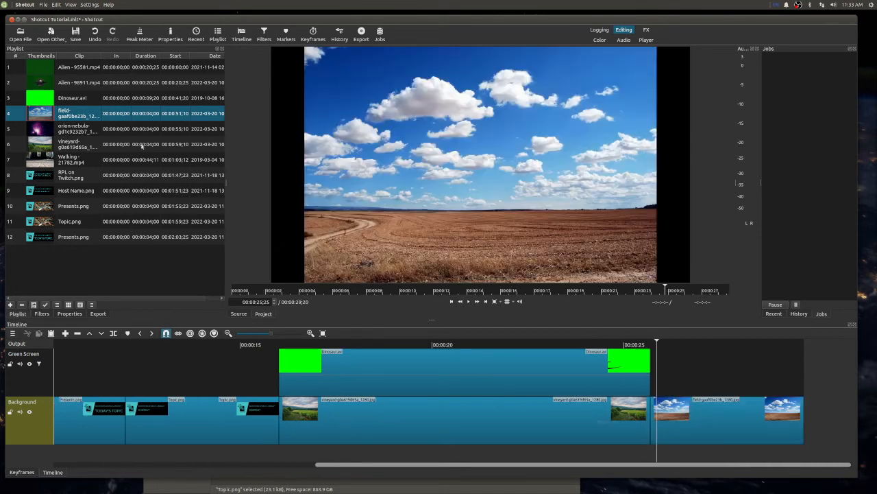
- Preview both Alien clips and place Alien - 95581.mp4 on the Green Screen track directly after Dinosaur.avi
{"action": "left_click", "coordinate": [69, 98]}
{"action": "left_click", "coordinate": [76, 69]}
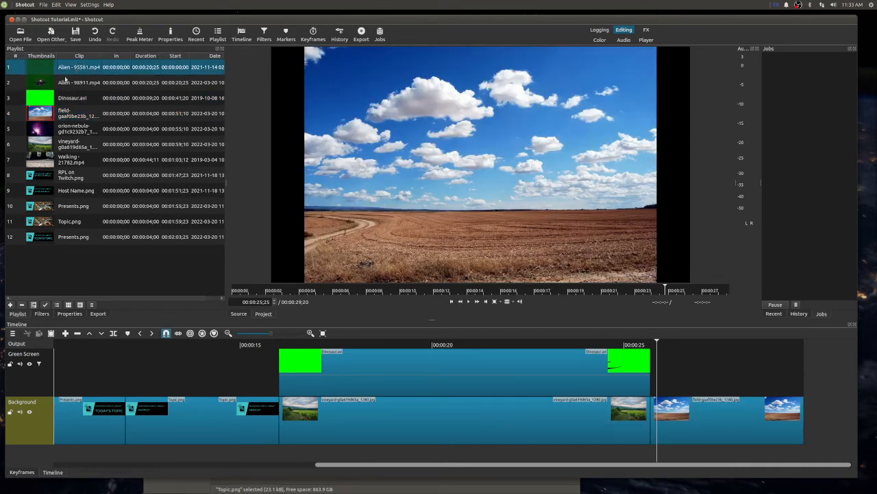
{"action": "double_click", "coordinate": [63, 82]}
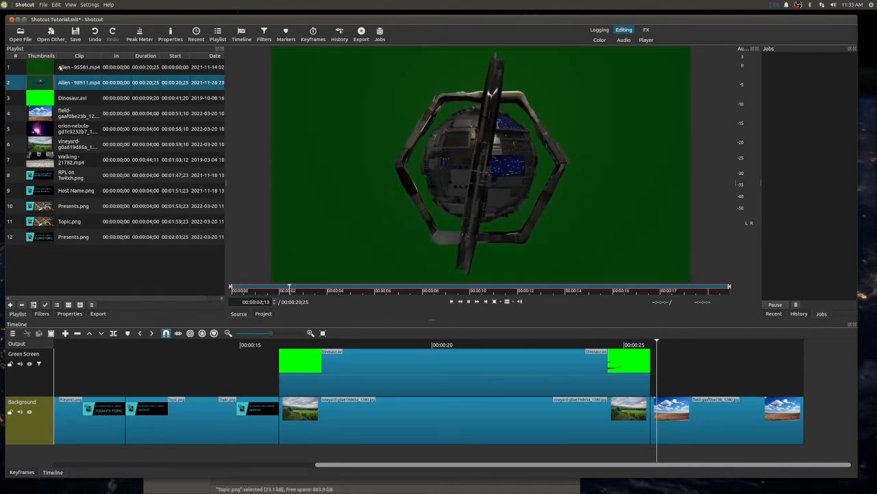
{"action": "double_click", "coordinate": [65, 69]}
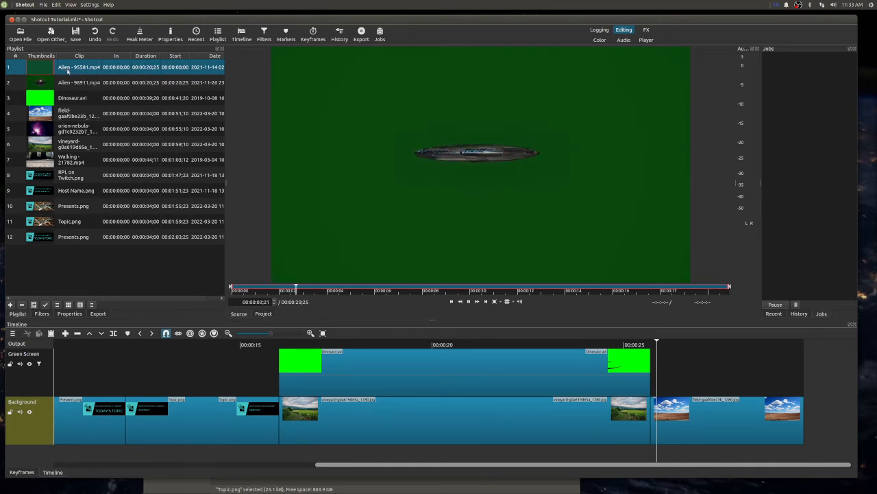
{"action": "left_click_drag", "start_coordinate": [65, 69], "coordinate": [726, 365]}
{"action": "left_click_drag", "start_coordinate": [571, 361], "coordinate": [520, 362]}
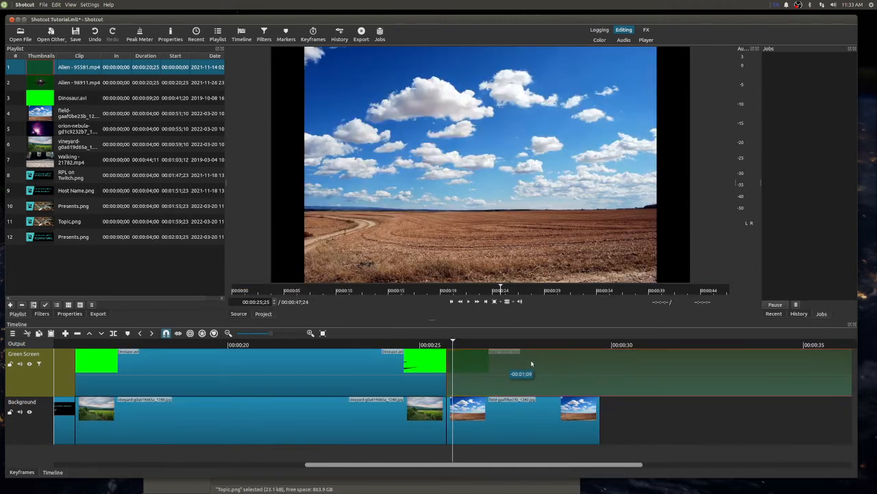
- Extend the field image to the end of Alien - 95581.mp4 and play back the section from 00:00:25;25
{"action": "left_click_drag", "start_coordinate": [552, 464], "coordinate": [674, 466]}
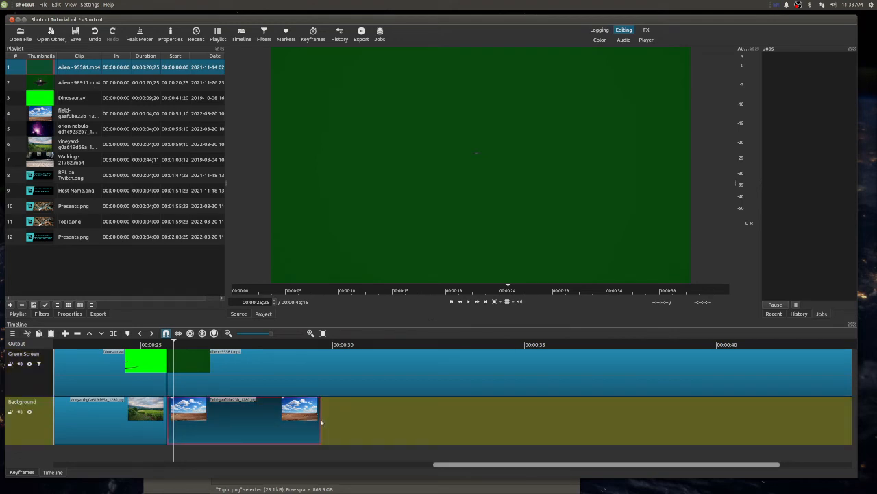
{"action": "left_click_drag", "start_coordinate": [322, 421], "coordinate": [857, 427]}
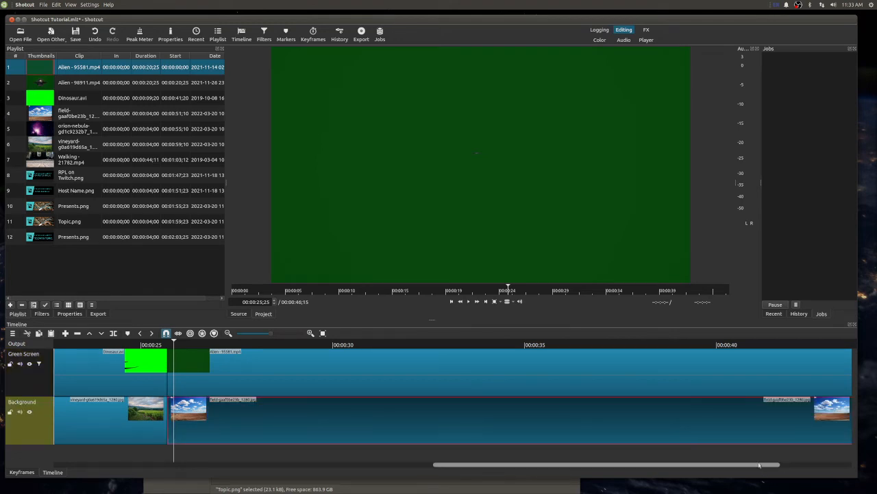
{"action": "left_click_drag", "start_coordinate": [759, 466], "coordinate": [845, 469]}
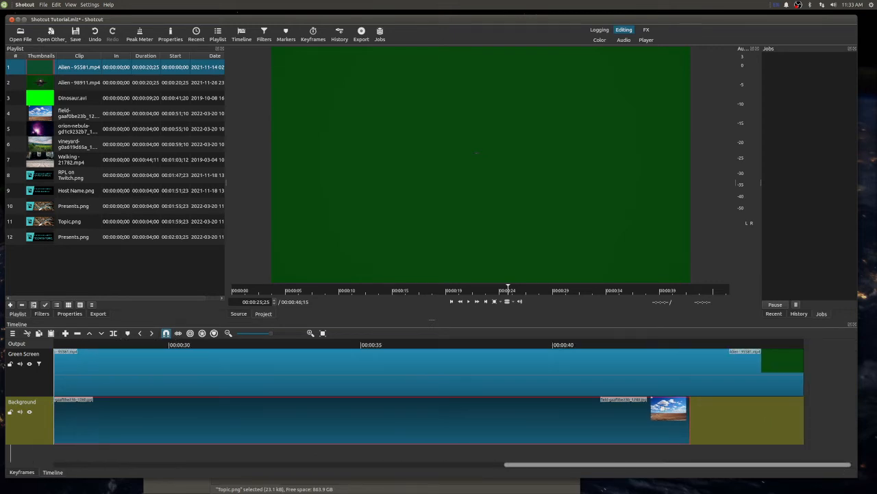
{"action": "left_click_drag", "start_coordinate": [689, 406], "coordinate": [815, 408]}
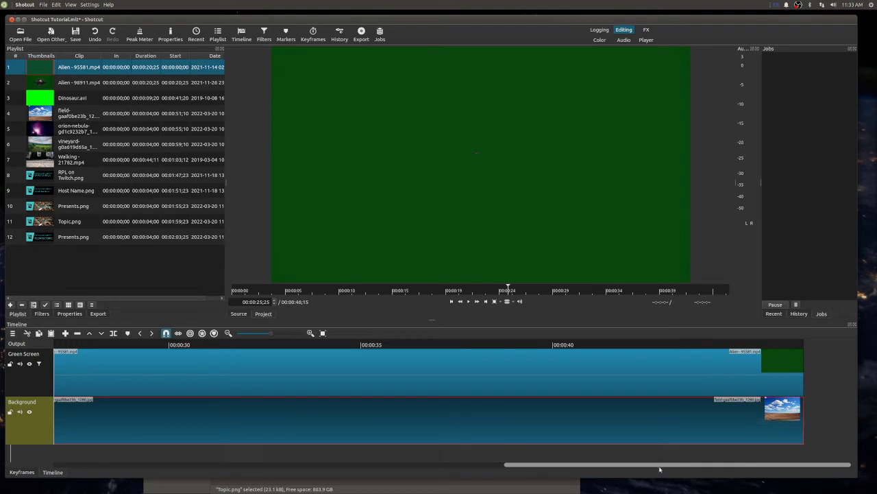
{"action": "scroll", "coordinate": [469, 438], "scroll_direction": "left", "scroll_amount": 8}
{"action": "scroll", "coordinate": [470, 439], "scroll_direction": "right", "scroll_amount": 3}
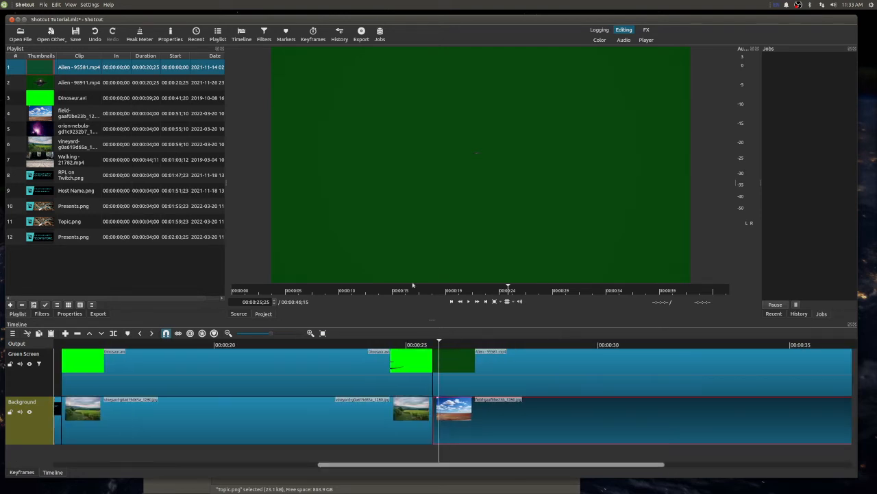
{"action": "key", "text": "space"}
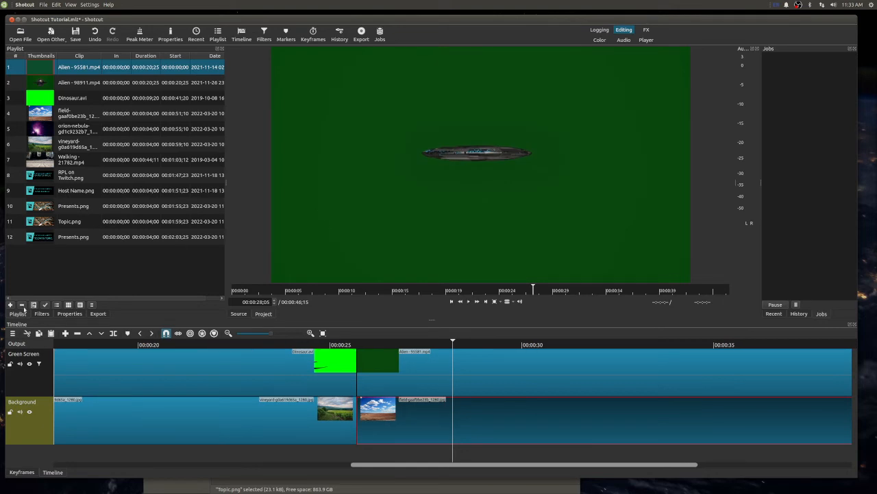
- Add the Chroma Key: Simple filter to Alien - 95581.mp4 and sample the clip's dark green background as key color
{"action": "left_click", "coordinate": [415, 375]}
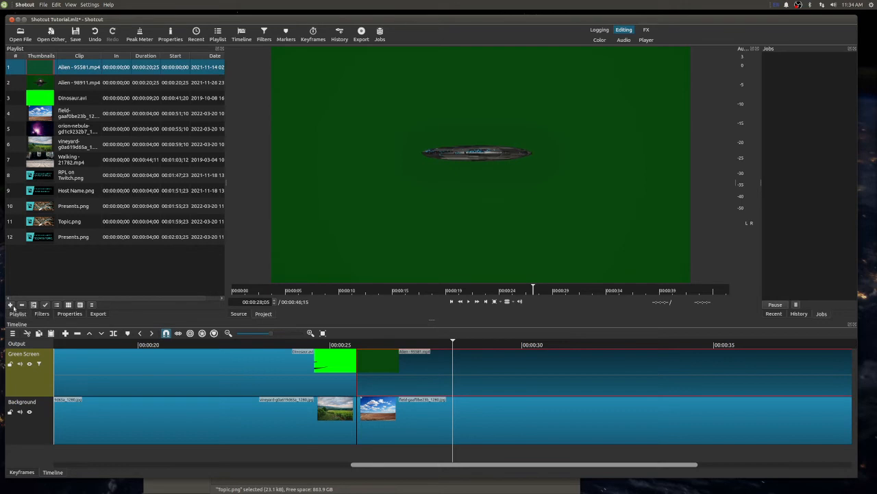
{"action": "left_click", "coordinate": [34, 314]}
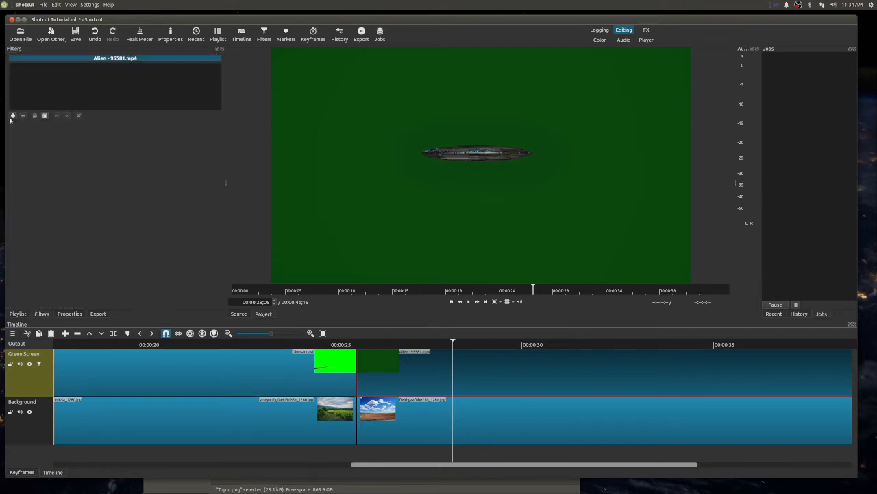
{"action": "left_click", "coordinate": [12, 115]}
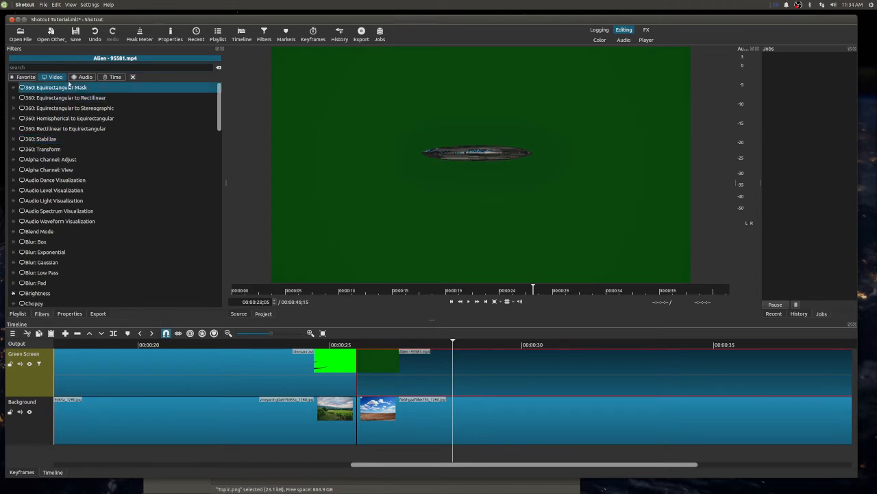
{"action": "type", "text": "chrom"}
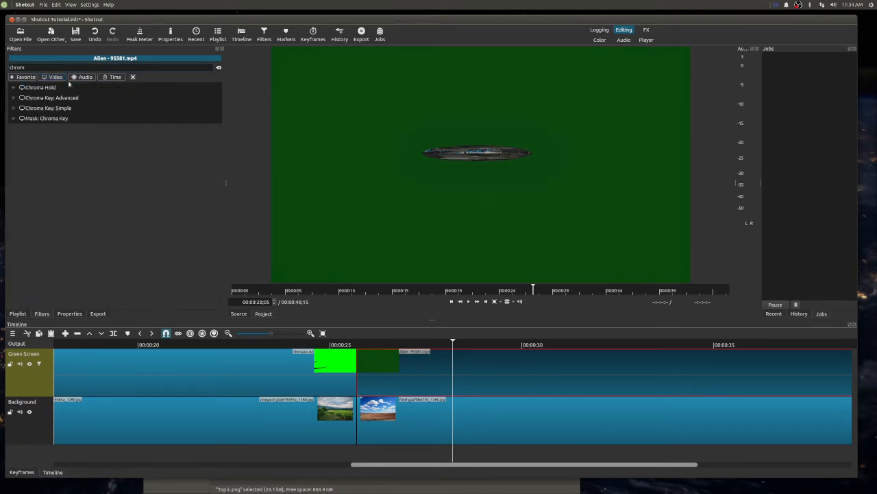
{"action": "left_click", "coordinate": [64, 108]}
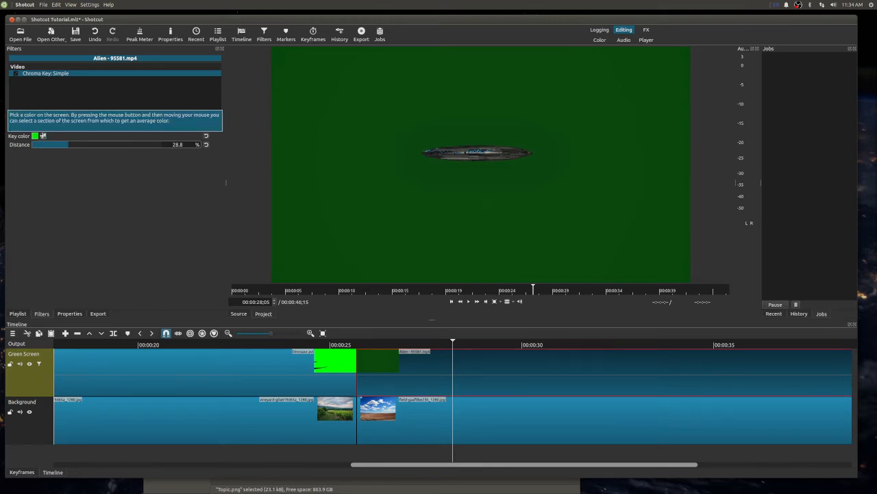
{"action": "left_click", "coordinate": [43, 136]}
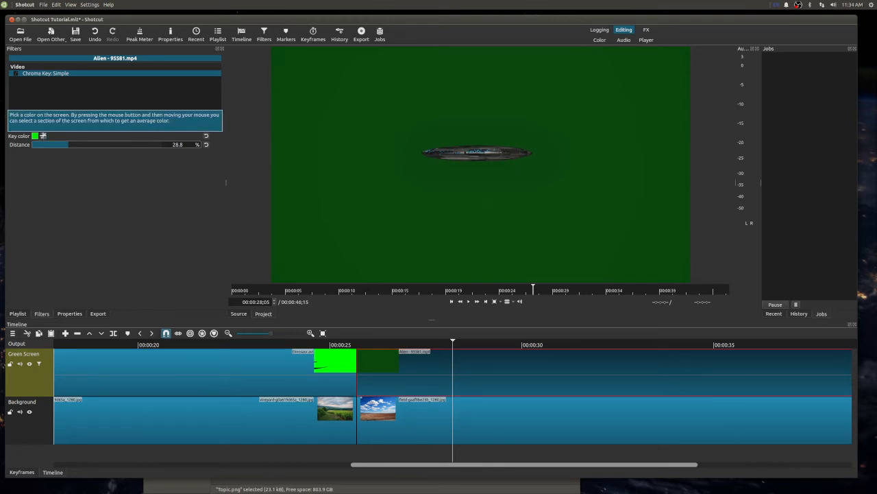
{"action": "left_click", "coordinate": [326, 156]}
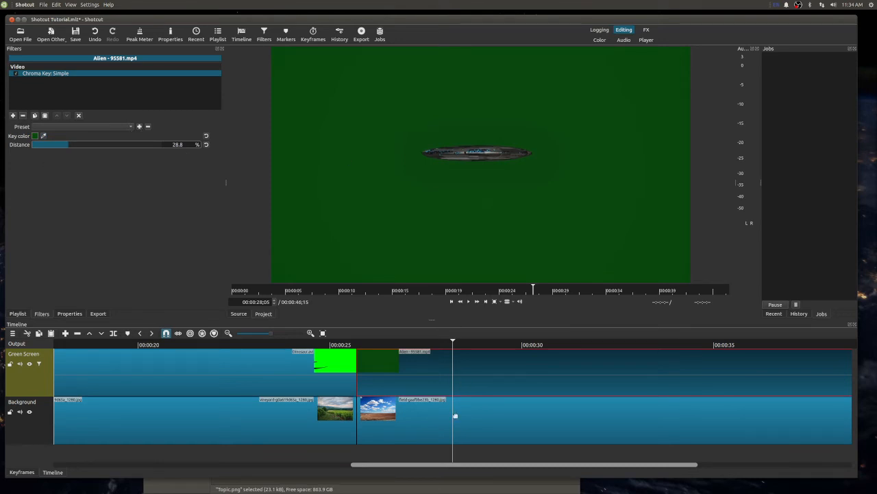
- Play back the alien clip and compare the frames at 00:00:21;29 and 00:00:26;13
{"action": "key", "text": "space"}
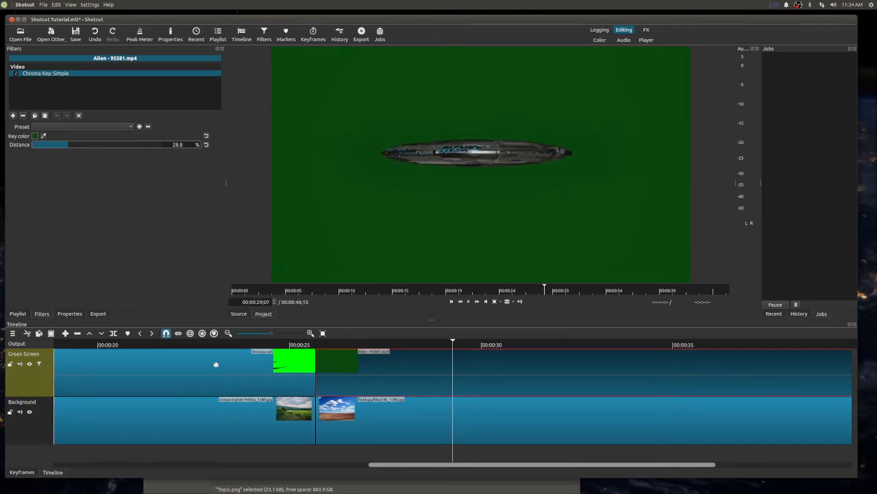
{"action": "left_click", "coordinate": [174, 345]}
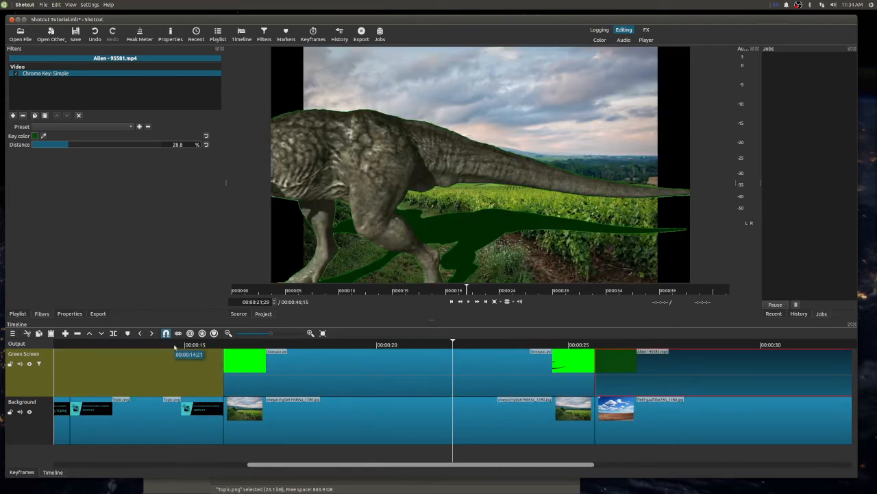
{"action": "left_click", "coordinate": [625, 345]}
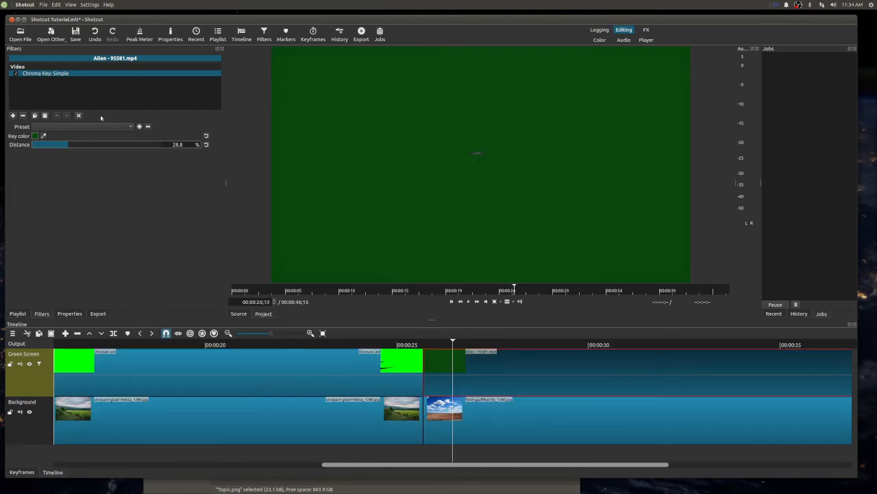
- Try resampling the key color from the alien clip's green background and remove the Chroma Key: Simple filter
{"action": "left_click", "coordinate": [34, 136]}
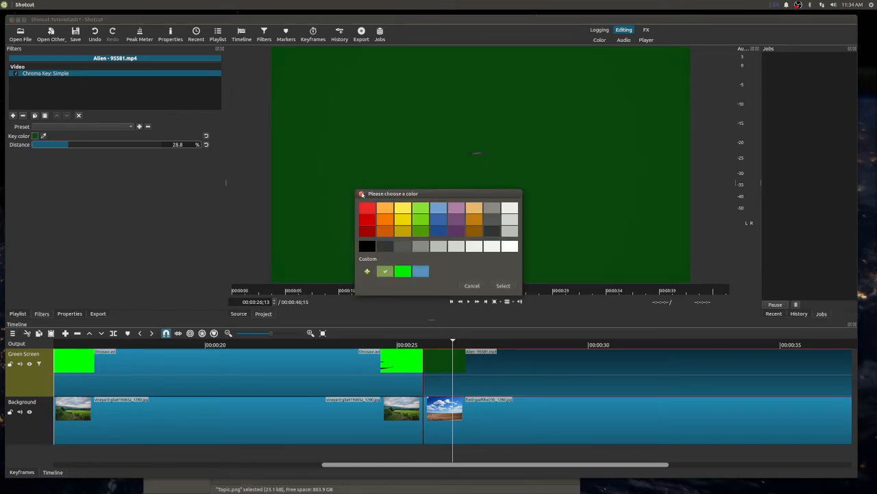
{"action": "left_click", "coordinate": [362, 193]}
{"action": "left_click", "coordinate": [46, 137]}
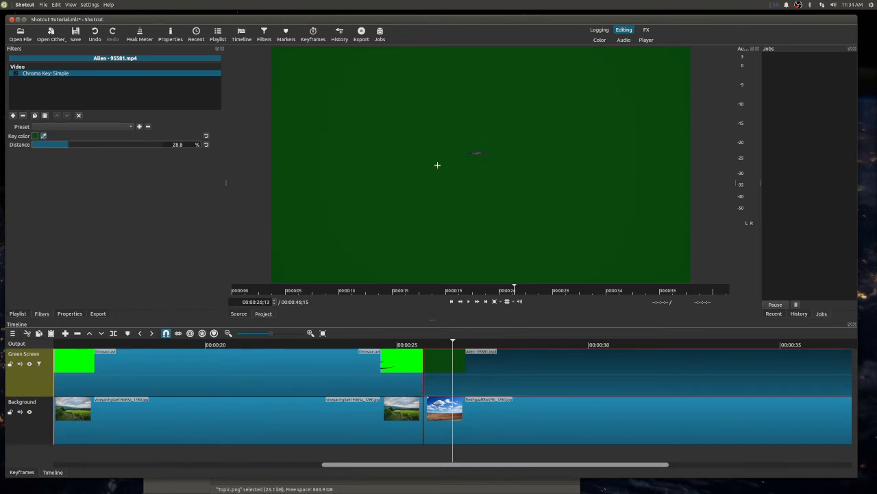
{"action": "left_click", "coordinate": [651, 216]}
{"action": "left_click", "coordinate": [23, 116]}
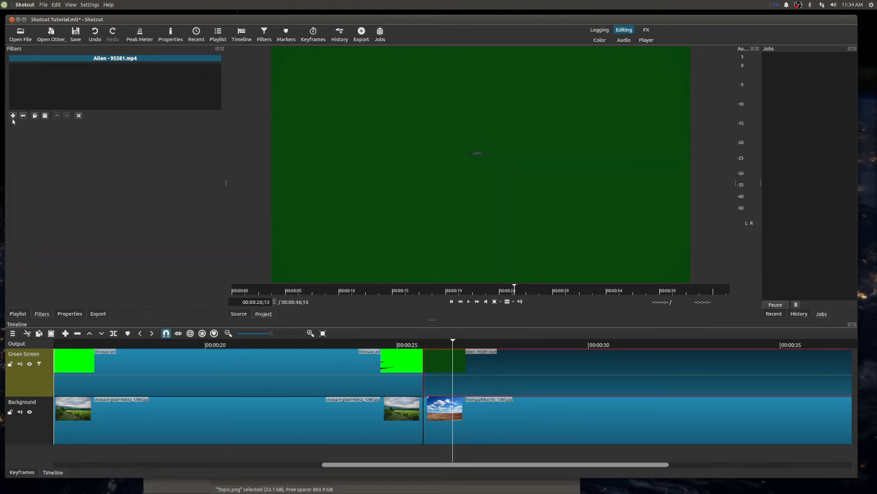
- Add the Chroma Key: Advanced filter to Alien - 95581.mp4
{"action": "left_click", "coordinate": [13, 116]}
{"action": "scroll", "coordinate": [75, 191], "scroll_direction": "down", "scroll_amount": 8}
{"action": "scroll", "coordinate": [37, 133], "scroll_direction": "up", "scroll_amount": 1}
{"action": "left_click", "coordinate": [31, 107]}
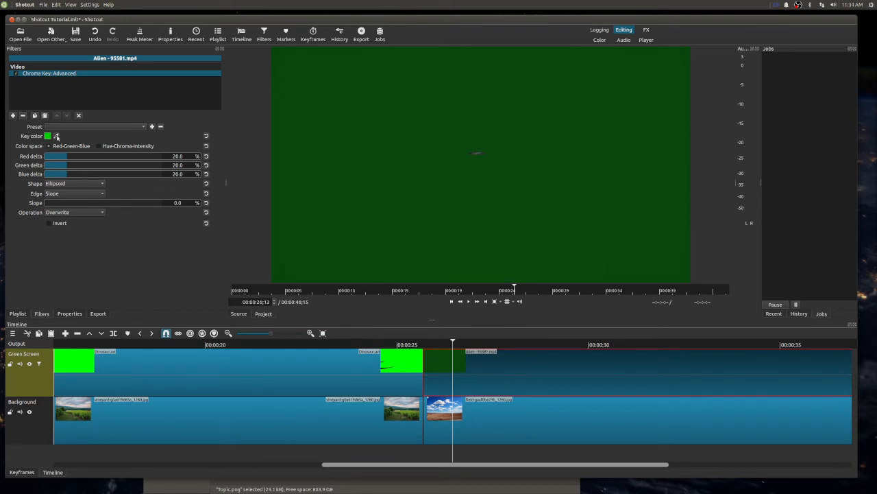
- Try keying the alien clip's dark green with red, green and blue deltas of 24.3, 16.8 and 44.2%, and remove the Chroma Key: Advanced filter
{"action": "left_click", "coordinate": [57, 136]}
{"action": "left_click", "coordinate": [296, 126]}
{"action": "left_click_drag", "start_coordinate": [67, 158], "coordinate": [96, 174]}
{"action": "left_click", "coordinate": [79, 115]}
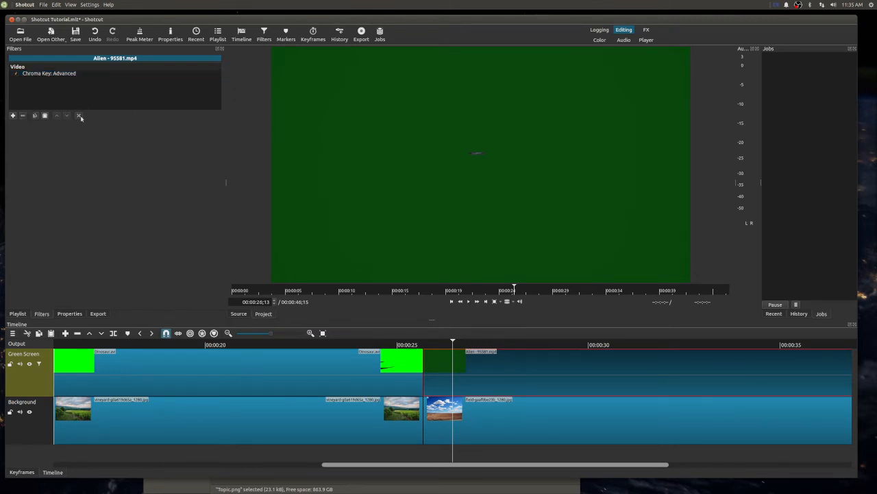
{"action": "left_click", "coordinate": [67, 74]}
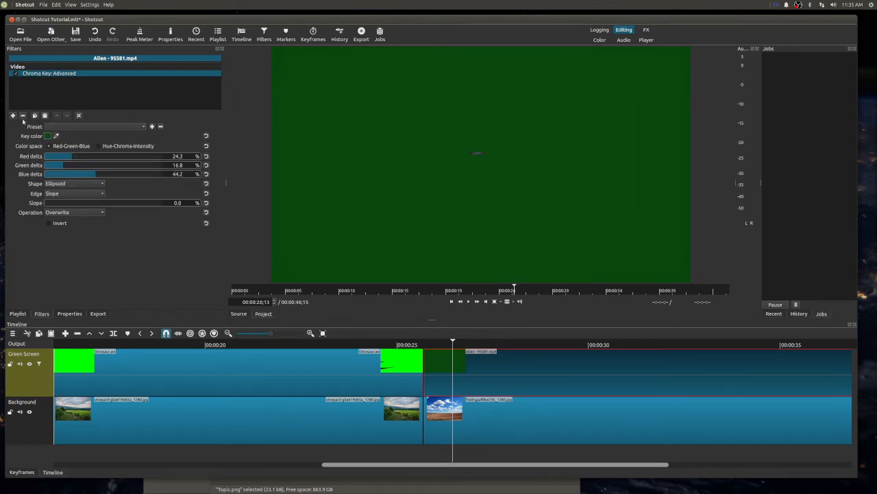
{"action": "left_click", "coordinate": [23, 116]}
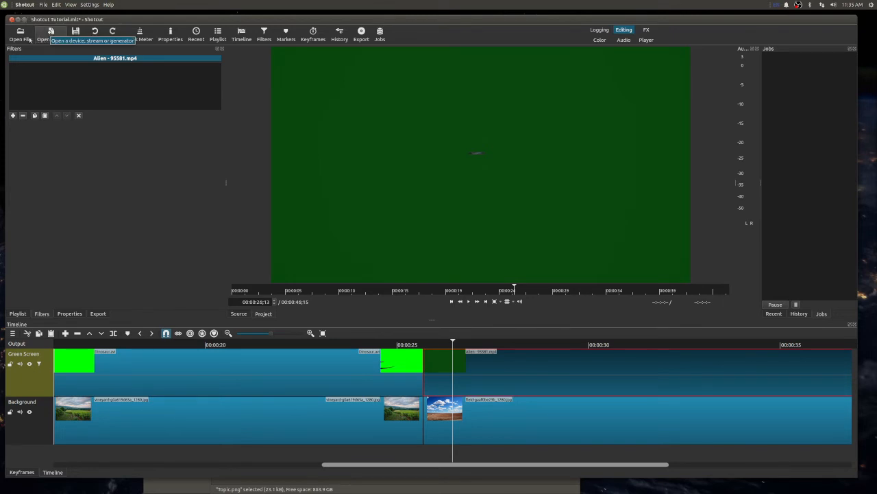
- Start a new project named green screen, saving the changes to the current project
{"action": "left_click", "coordinate": [43, 5]}
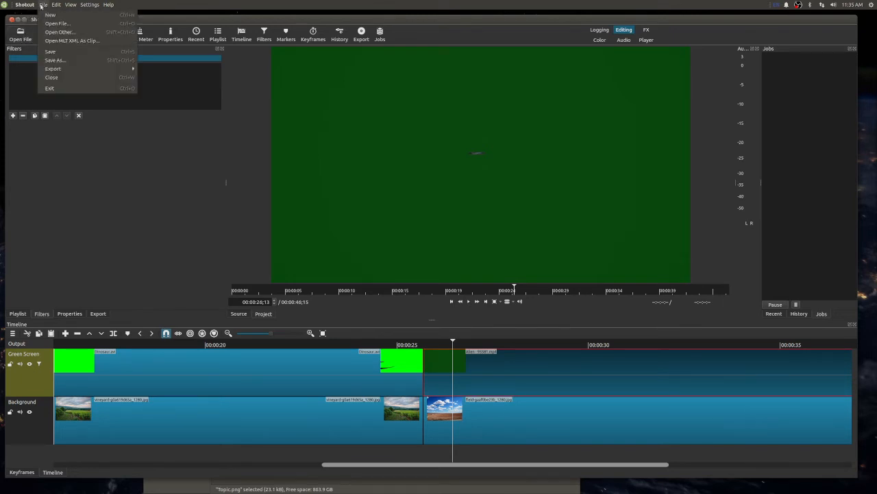
{"action": "left_click", "coordinate": [39, 16]}
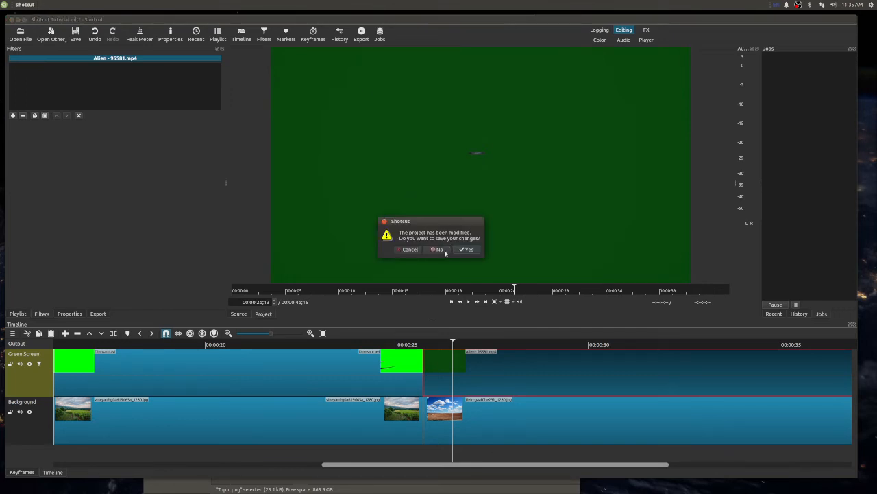
{"action": "left_click", "coordinate": [470, 249]}
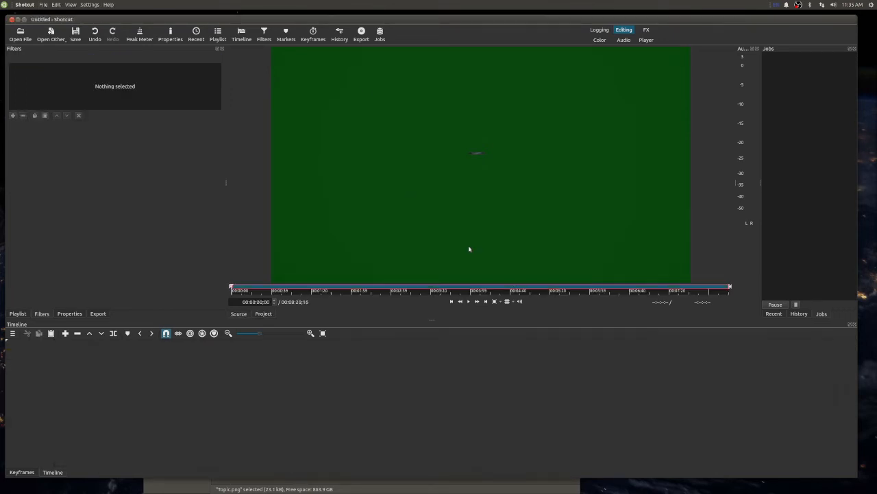
{"action": "left_click", "coordinate": [338, 98]}
{"action": "type", "text": "green screen"}
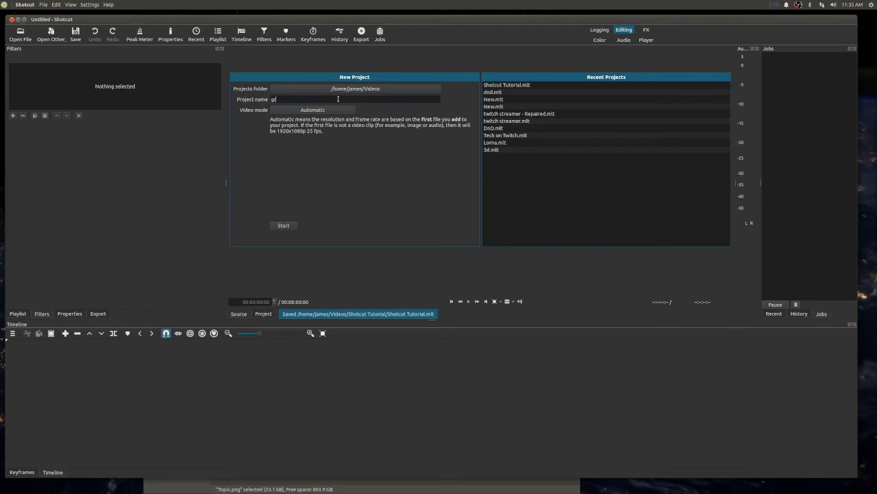
{"action": "left_click", "coordinate": [278, 228]}
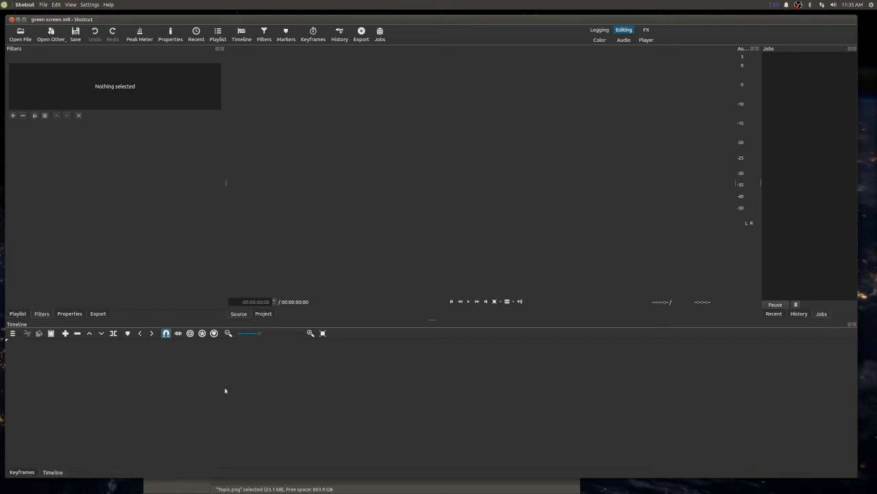
- Show the empty playlist, switch to the file manager and open the Shotcut folder on Extra Drive
{"action": "left_click", "coordinate": [18, 314]}
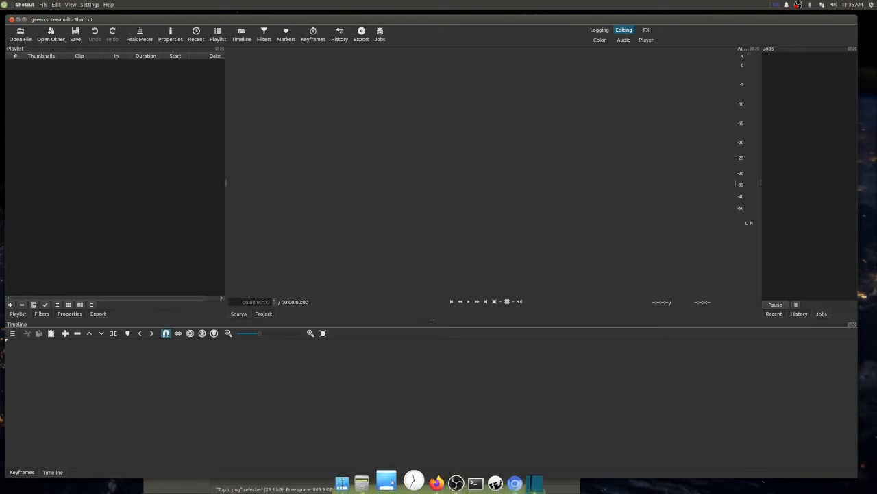
{"action": "left_click", "coordinate": [369, 483]}
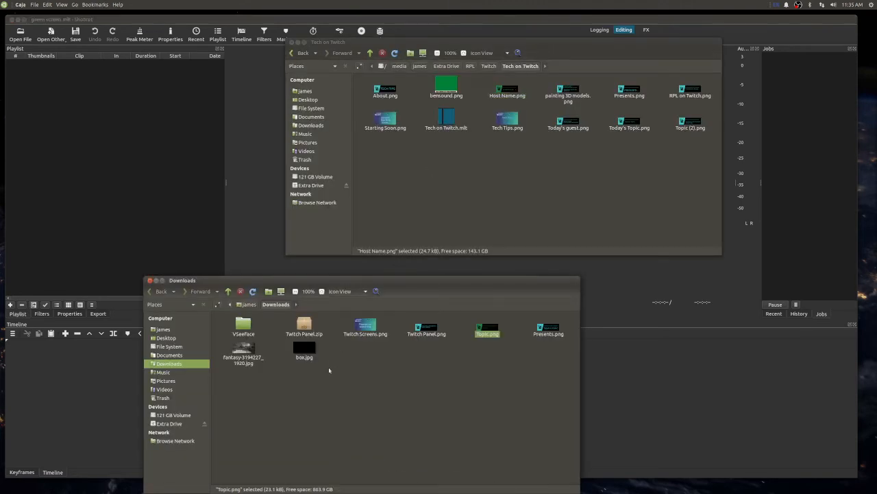
{"action": "left_click", "coordinate": [149, 280]}
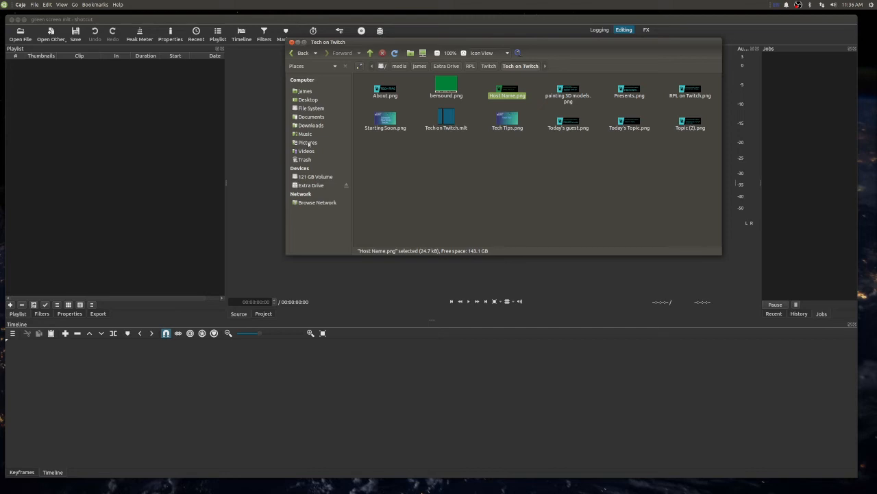
{"action": "left_click", "coordinate": [311, 185]}
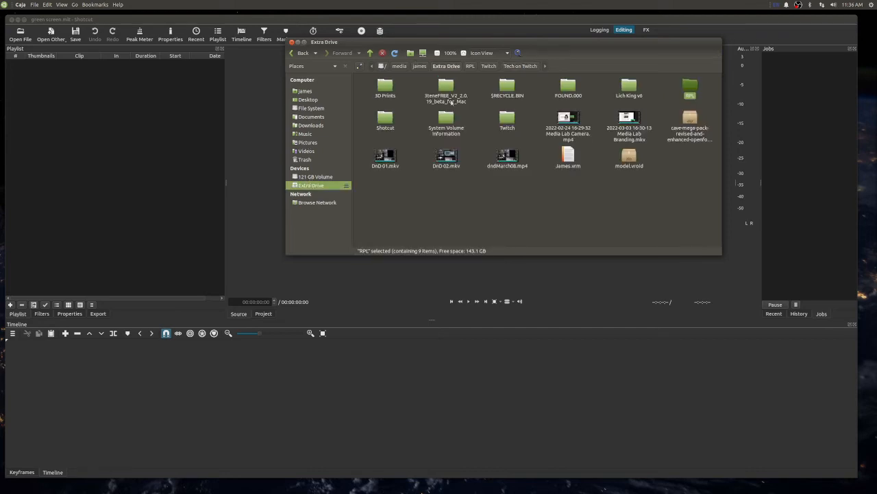
{"action": "double_click", "coordinate": [378, 118]}
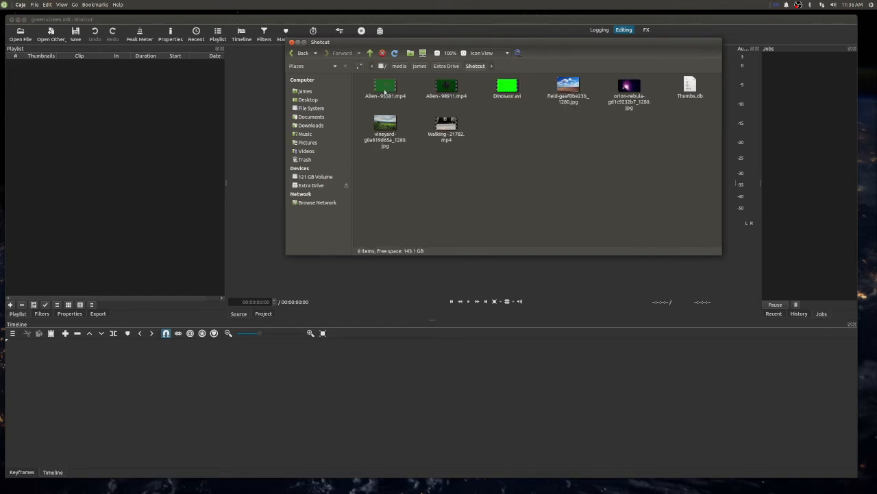
- Add Alien - 95581.mp4, Dinosaur.avi, the field image and the vineyard image from the Shotcut folder to the playlist
{"action": "left_click", "coordinate": [384, 91]}
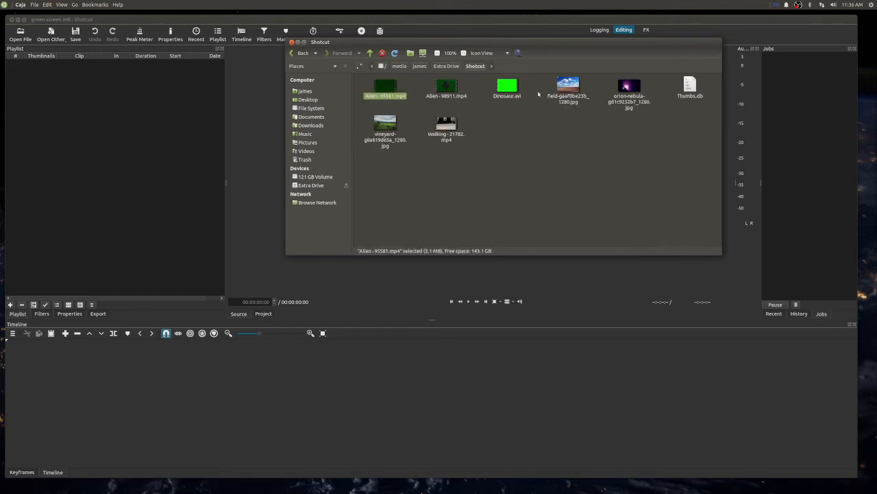
{"action": "left_click", "coordinate": [507, 86], "text": "ctrl"}
{"action": "left_click", "coordinate": [568, 86], "text": "ctrl"}
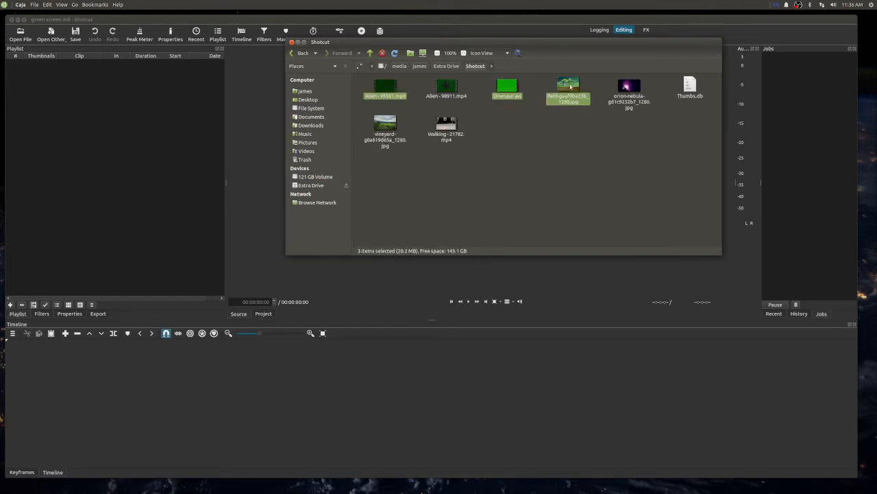
{"action": "left_click", "coordinate": [384, 124], "text": "ctrl"}
{"action": "left_click_drag", "start_coordinate": [385, 123], "coordinate": [128, 158]}
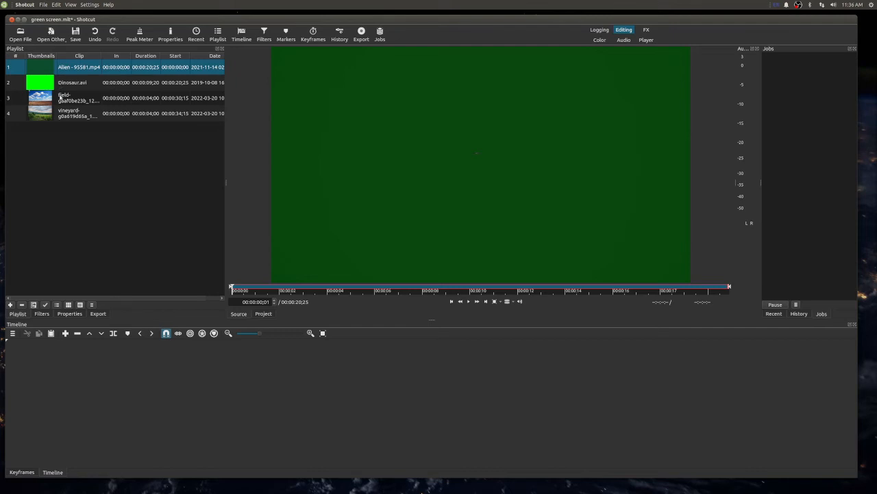
- Place the vineyard image at the start of the timeline and add a second video track above it
{"action": "left_click_drag", "start_coordinate": [60, 113], "coordinate": [70, 390]}
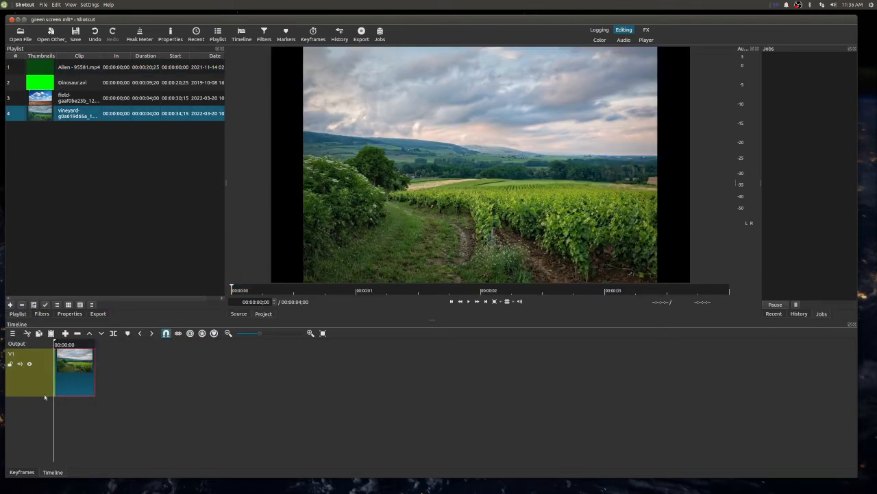
{"action": "right_click", "coordinate": [48, 358]}
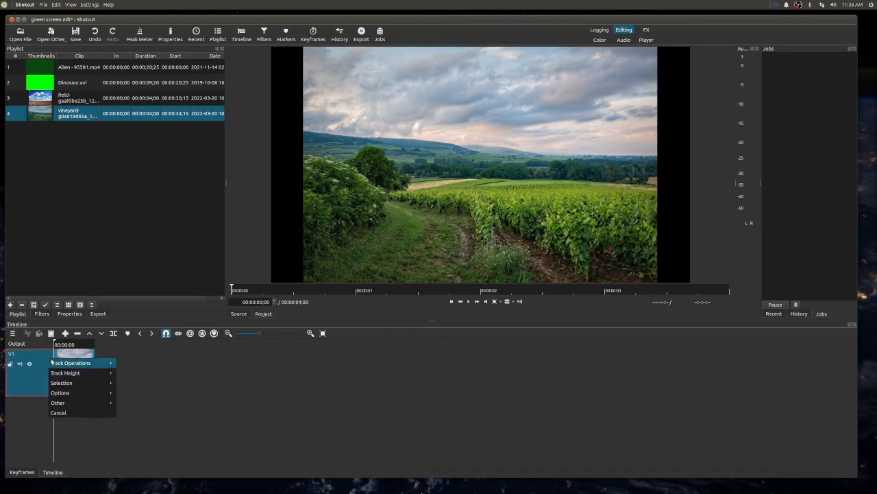
{"action": "mouse_move", "coordinate": [52, 361]}
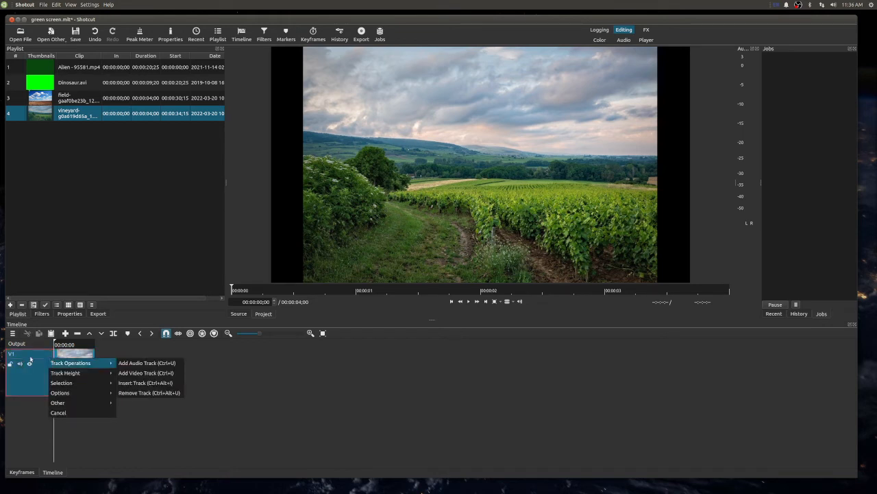
{"action": "left_click", "coordinate": [134, 374]}
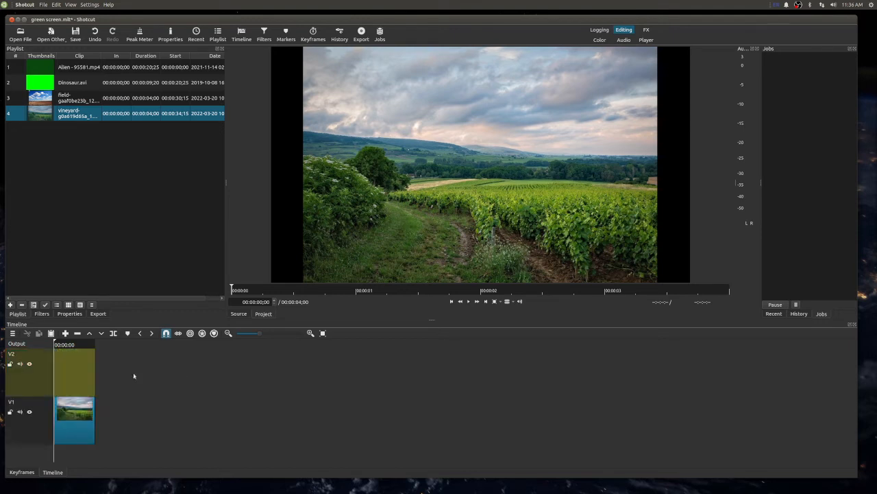
- Place Dinosaur.avi at the start of track V2 and extend the vineyard image to the end of that clip
{"action": "left_click_drag", "start_coordinate": [82, 80], "coordinate": [86, 365]}
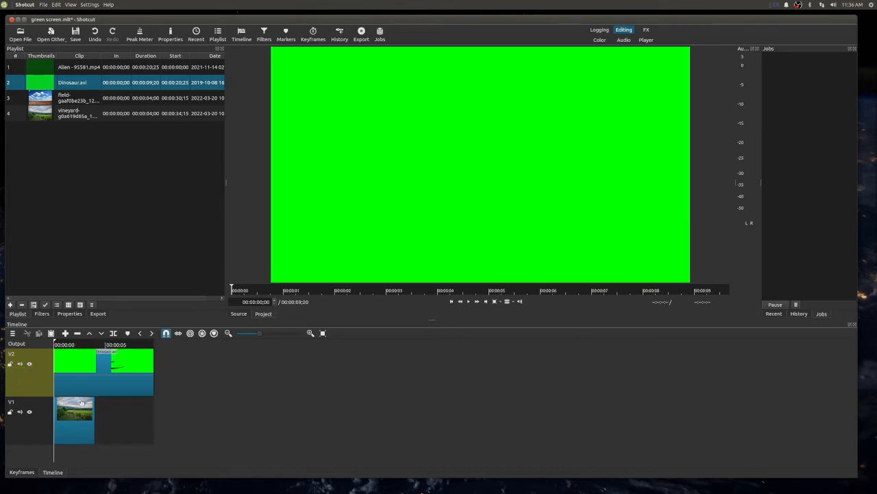
{"action": "left_click_drag", "start_coordinate": [93, 404], "coordinate": [154, 404]}
- Go to the dinosaur frame at 00:00:04;02 and add the Chroma Key: Simple filter to Dinosaur.avi
{"action": "left_click", "coordinate": [67, 344]}
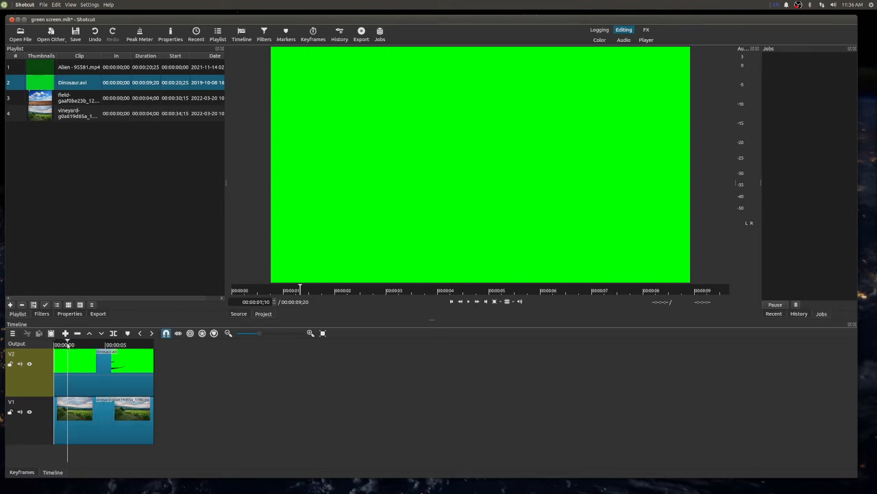
{"action": "left_click", "coordinate": [96, 345]}
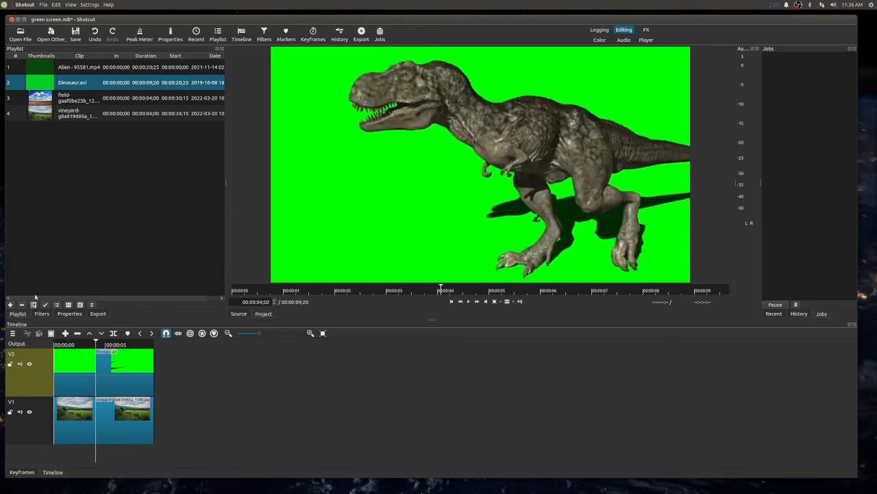
{"action": "left_click", "coordinate": [110, 369]}
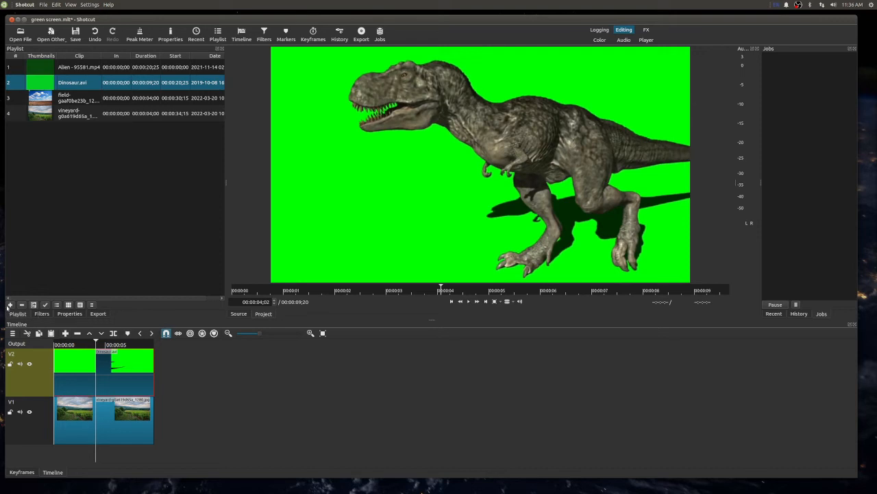
{"action": "left_click", "coordinate": [41, 314]}
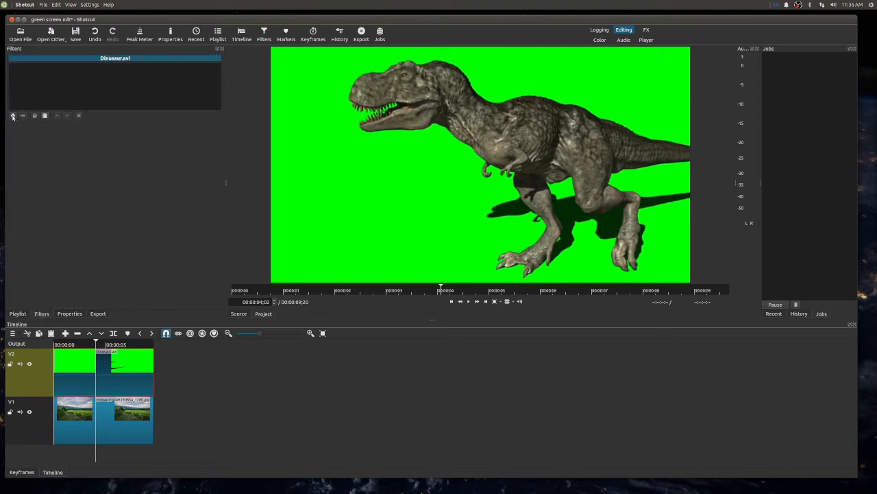
{"action": "left_click", "coordinate": [13, 116]}
{"action": "scroll", "coordinate": [64, 221], "scroll_direction": "down", "scroll_amount": 8}
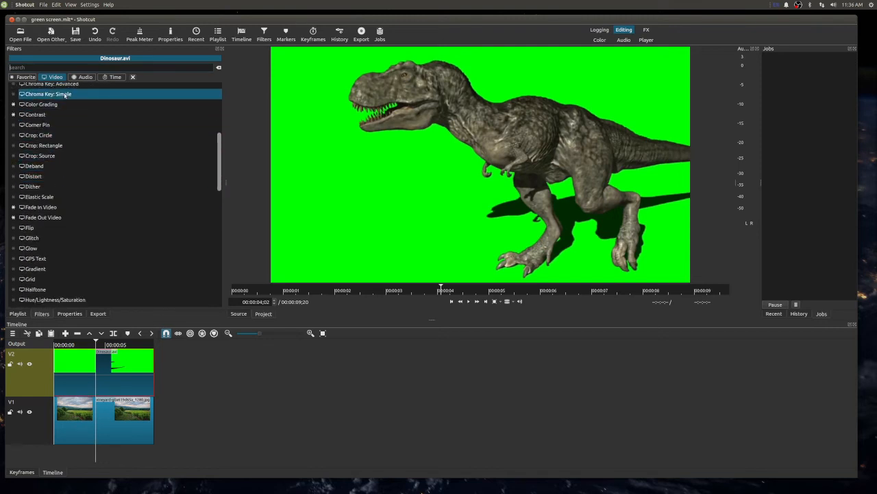
{"action": "left_click", "coordinate": [66, 95]}
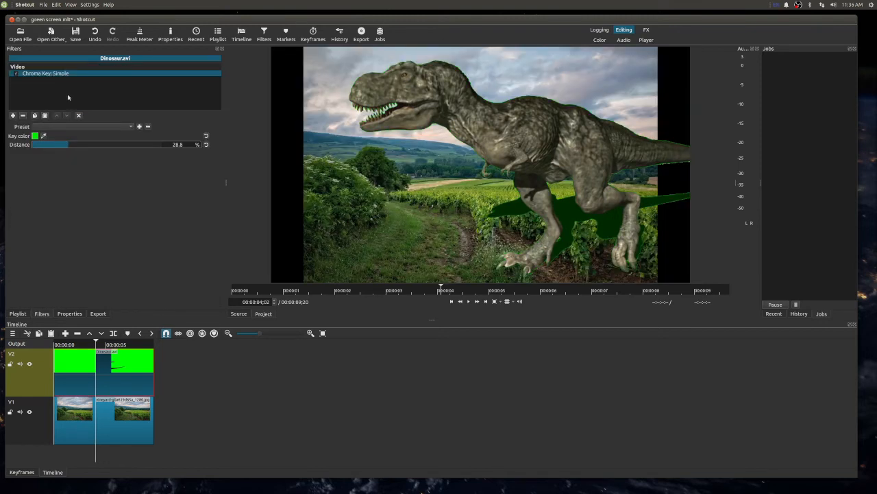
- Add the Size, Position & Rotate filter to Dinosaur.avi
{"action": "left_click", "coordinate": [13, 118]}
{"action": "scroll", "coordinate": [61, 245], "scroll_direction": "down", "scroll_amount": 10}
{"action": "scroll", "coordinate": [61, 244], "scroll_direction": "down", "scroll_amount": 9}
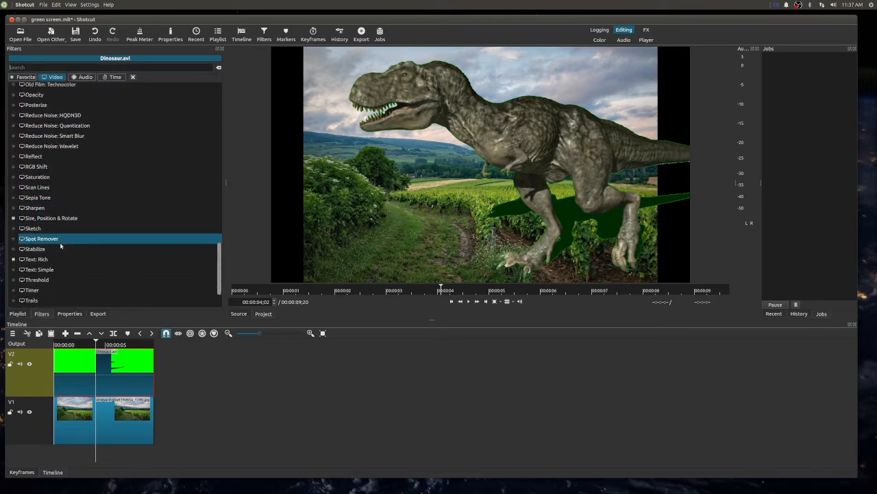
{"action": "left_click", "coordinate": [24, 213]}
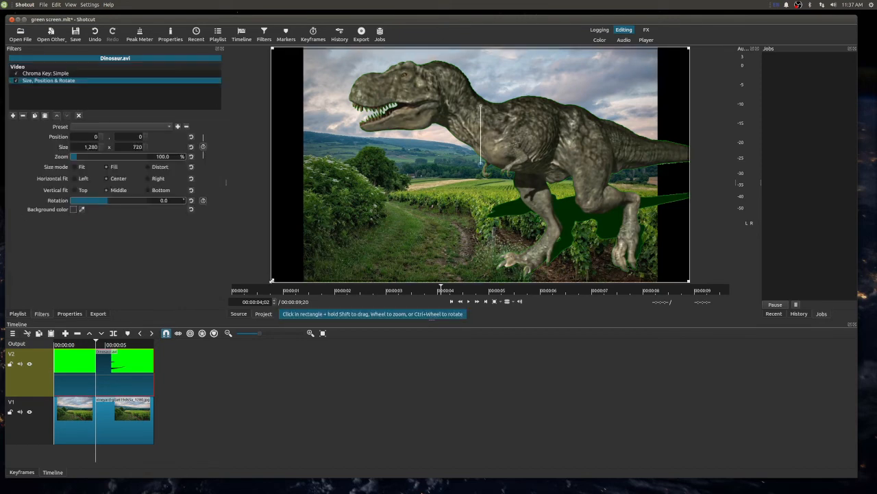
- Shrink the dinosaur clip to about 212 x 119 at position about 952, 314 and play the result from the start
{"action": "left_click_drag", "start_coordinate": [278, 276], "coordinate": [567, 148]}
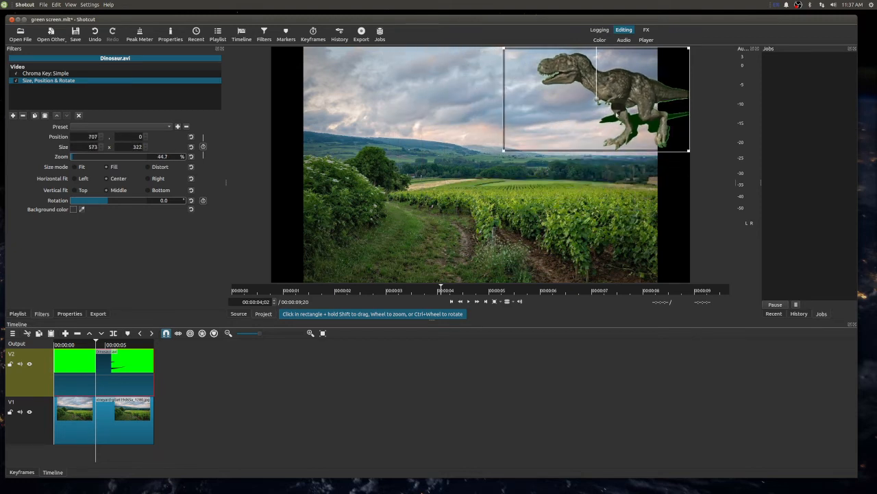
{"action": "left_click_drag", "start_coordinate": [636, 96], "coordinate": [560, 203]}
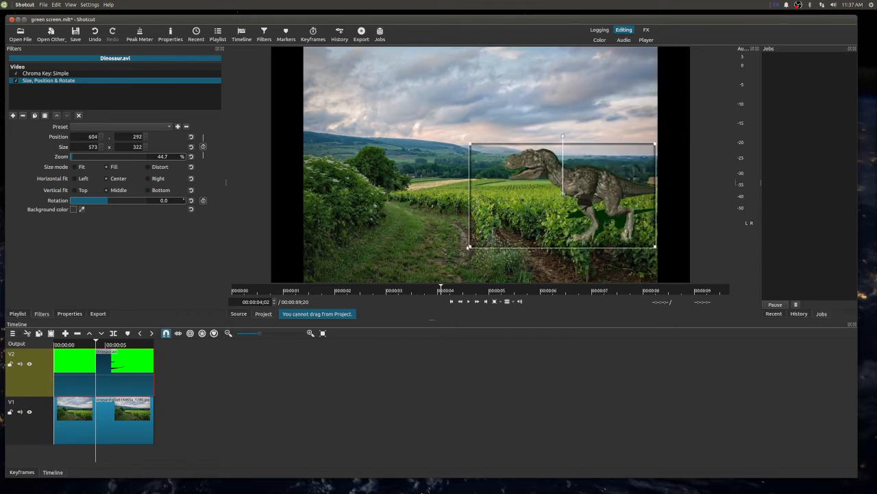
{"action": "left_click_drag", "start_coordinate": [475, 239], "coordinate": [617, 176]}
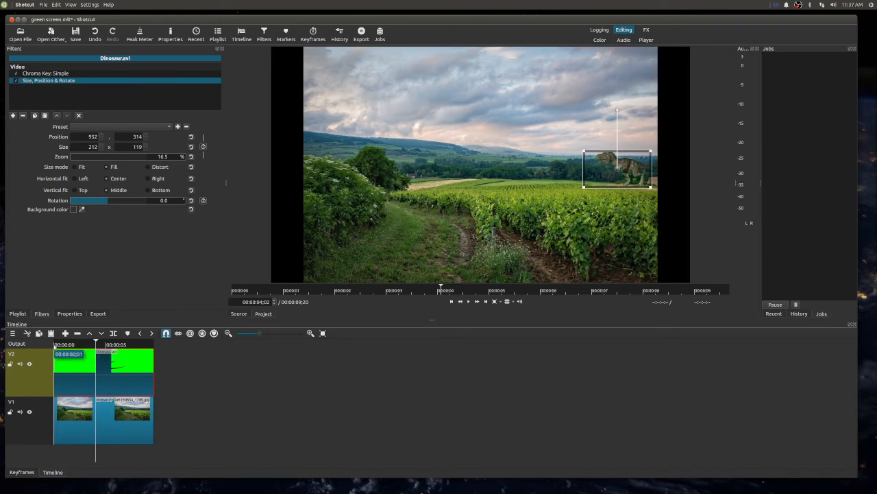
{"action": "left_click", "coordinate": [55, 345]}
{"action": "key", "text": "space"}
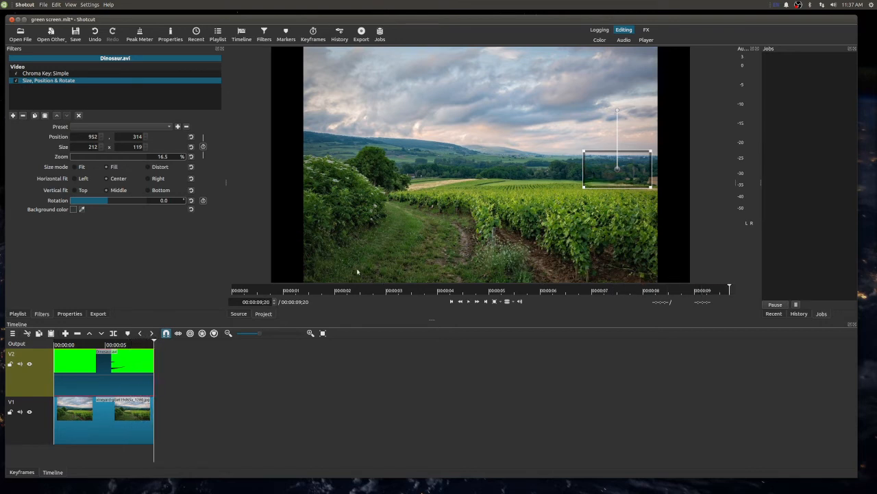
- Move the dinosaur clip beside the tree at position about 319, 335 and play the timeline from the start
{"action": "left_click_drag", "start_coordinate": [618, 168], "coordinate": [405, 174]}
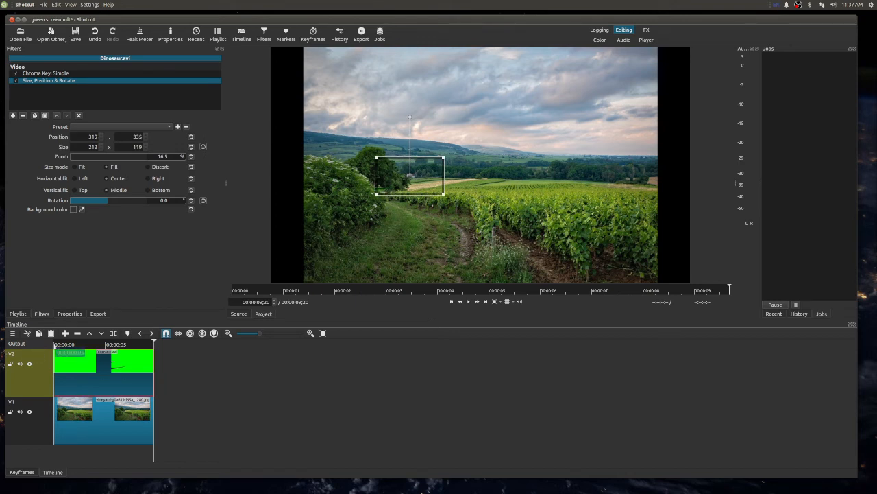
{"action": "left_click", "coordinate": [53, 343]}
{"action": "left_click", "coordinate": [55, 343]}
{"action": "key", "text": "space"}
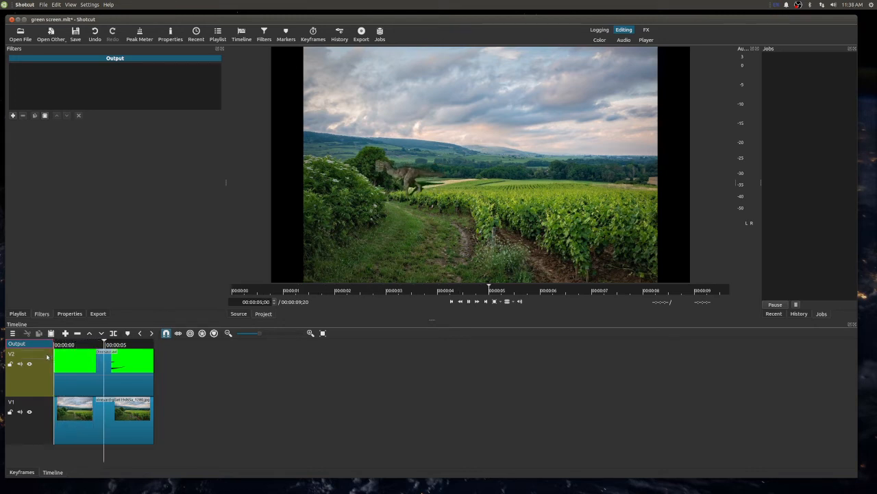
- Move the dinosaur clip right of the tree to position about 390, 338 and play the timeline from the start
{"action": "key", "text": "space"}
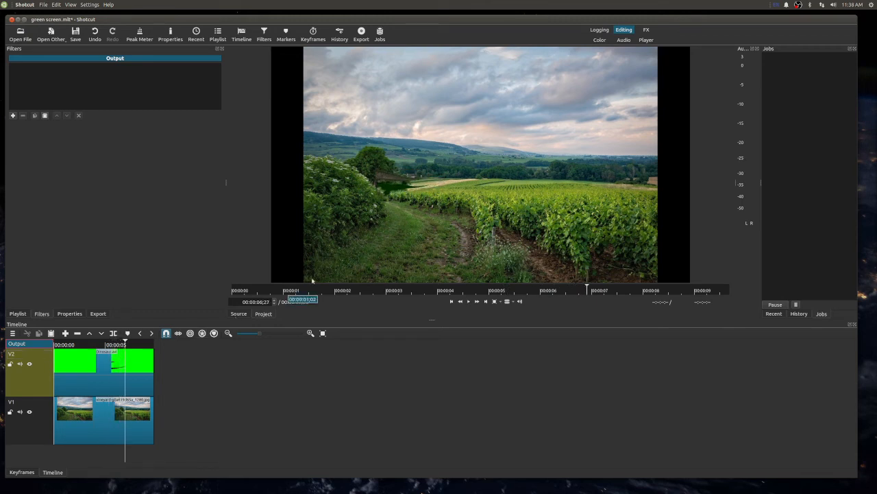
{"action": "left_click_drag", "start_coordinate": [394, 179], "coordinate": [391, 179]}
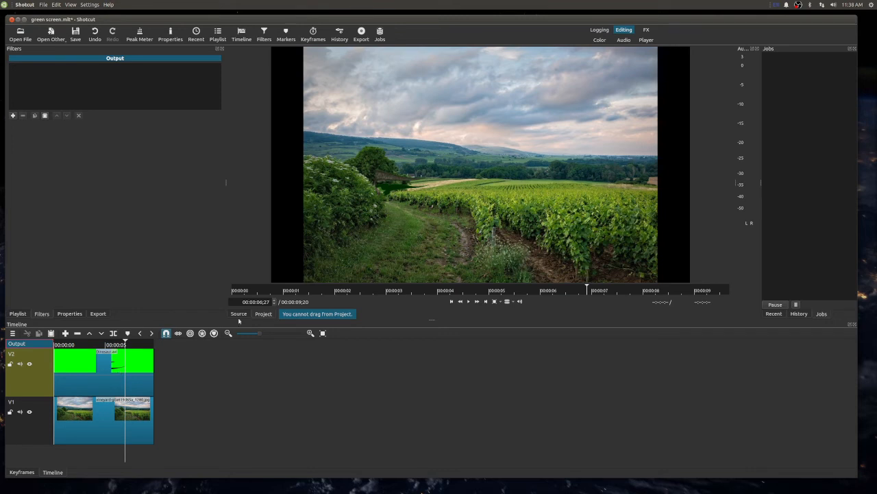
{"action": "left_click", "coordinate": [141, 378]}
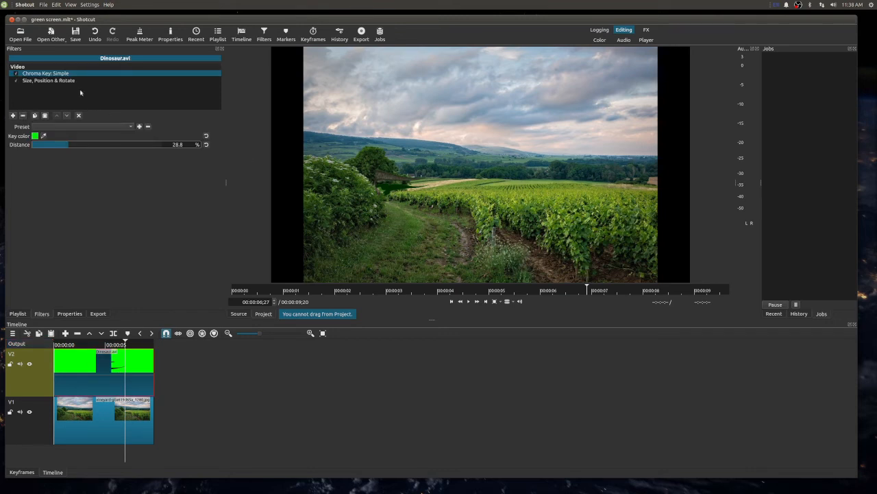
{"action": "left_click", "coordinate": [68, 80]}
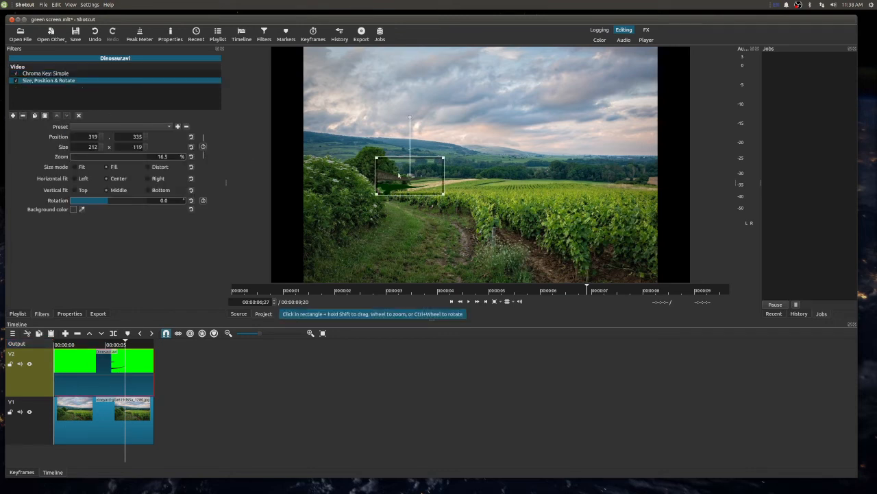
{"action": "left_click_drag", "start_coordinate": [411, 176], "coordinate": [434, 178]}
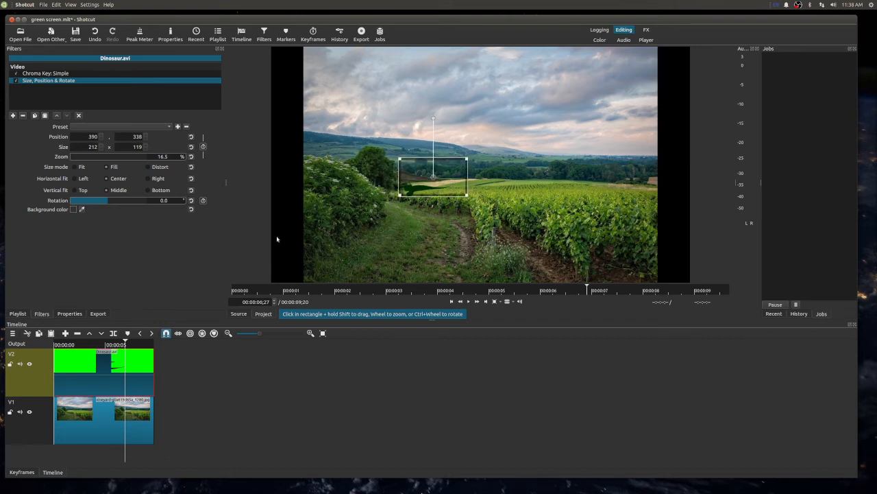
{"action": "left_click", "coordinate": [55, 345]}
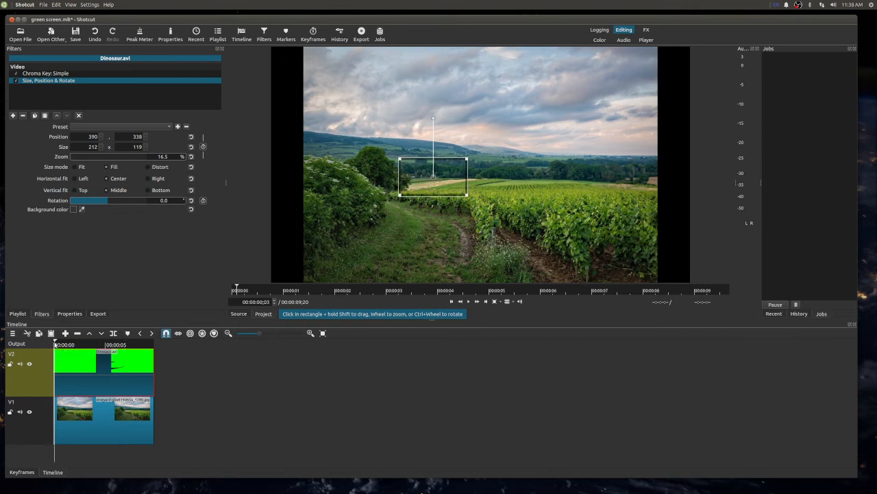
{"action": "key", "text": "space"}
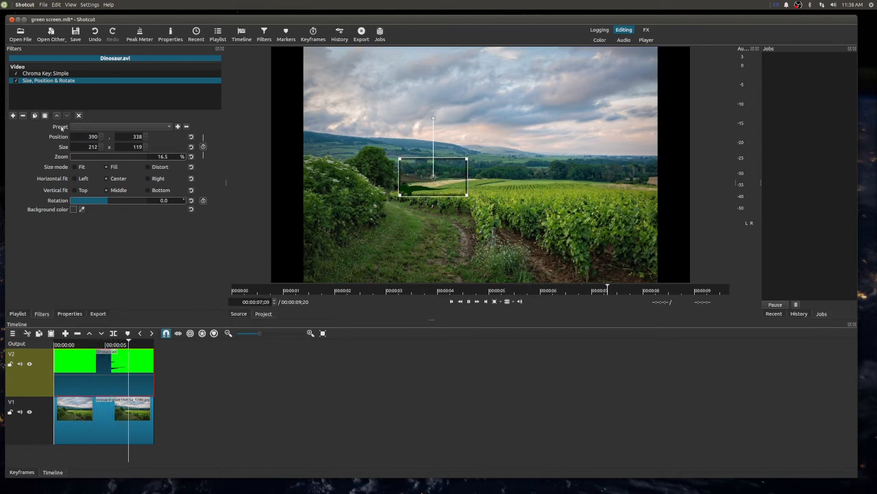
- Replay the composite from near the start to check the dinosaur's movement over the vineyard
{"action": "left_click", "coordinate": [121, 425]}
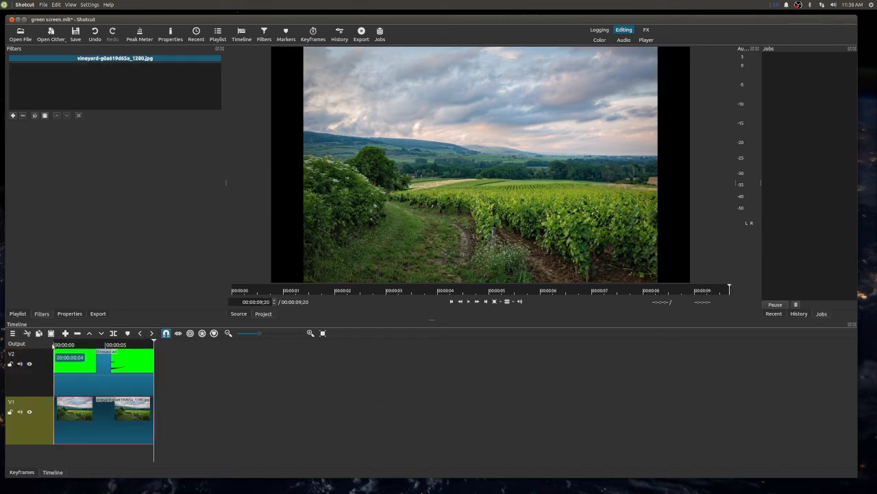
{"action": "left_click", "coordinate": [55, 344]}
{"action": "key", "text": "space"}
{"action": "left_click_drag", "start_coordinate": [153, 363], "coordinate": [298, 368]}
{"action": "left_click_drag", "start_coordinate": [386, 388], "coordinate": [337, 383]}
{"action": "left_click", "coordinate": [61, 344]}
{"action": "key", "text": "space"}
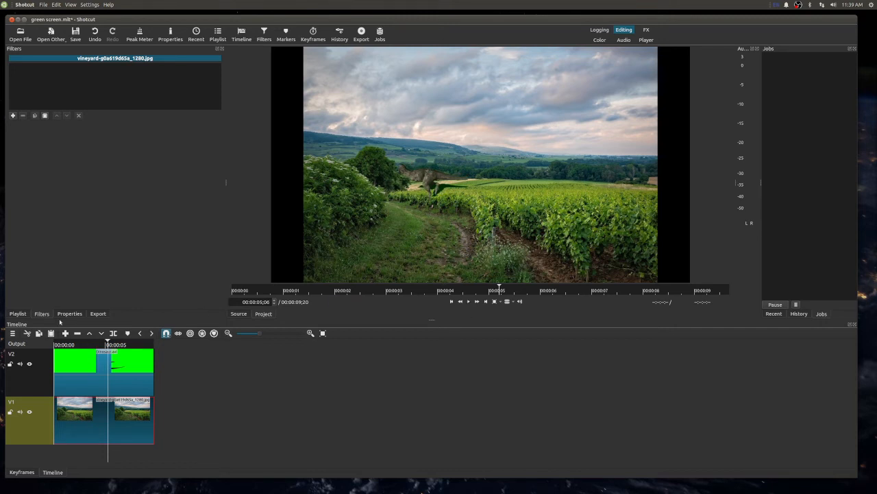
- Split both the vineyard image and Dinosaur.avi at 00:00:04;15, just as the dinosaur is in view
{"action": "left_click", "coordinate": [73, 344]}
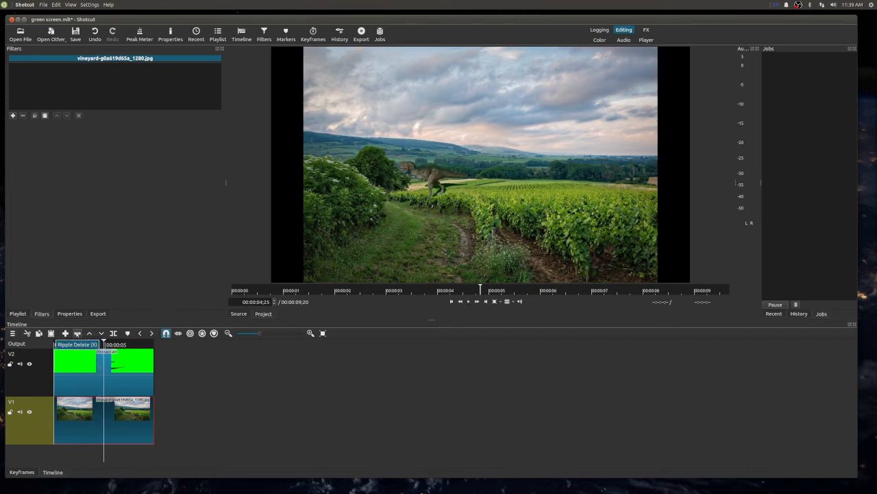
{"action": "key", "text": "Left"}
{"action": "key", "text": "Left"}
{"action": "key", "text": "Left"}
{"action": "key", "text": "Left"}
{"action": "key", "text": "Left"}
{"action": "key", "text": "Left"}
{"action": "key", "text": "Left"}
{"action": "key", "text": "Left"}
{"action": "key", "text": "Left"}
{"action": "key", "text": "Left"}
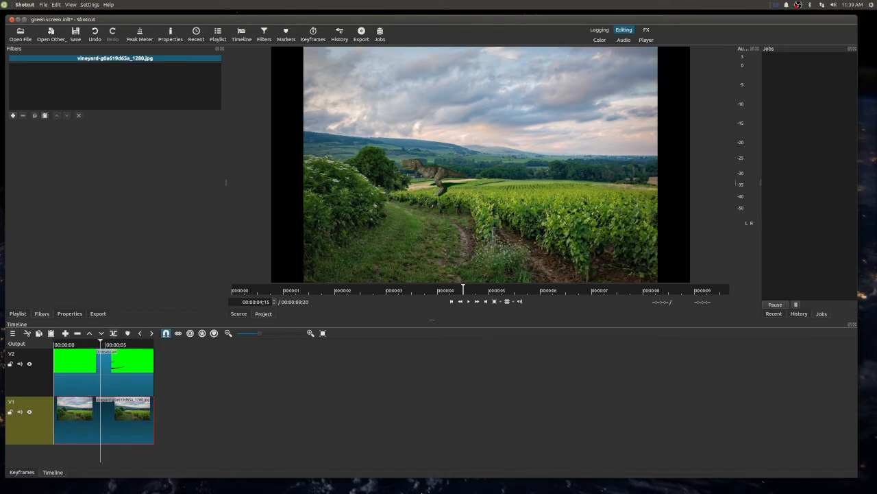
{"action": "left_click", "coordinate": [113, 334]}
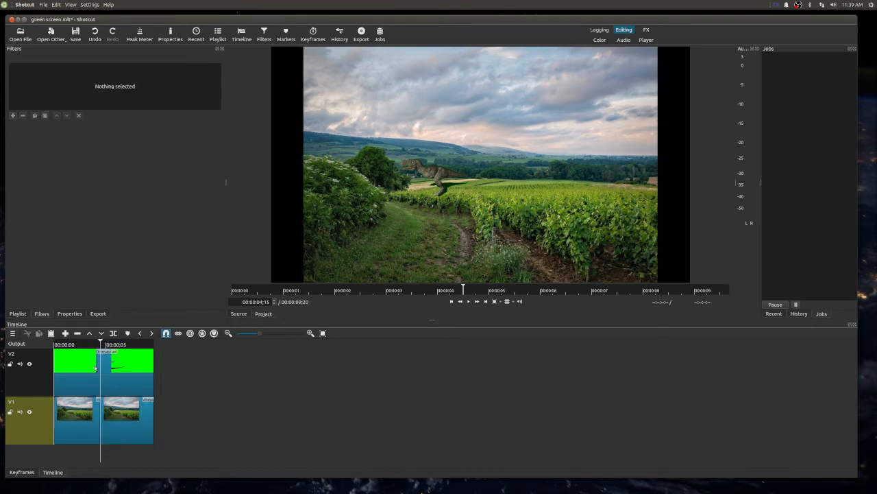
{"action": "left_click", "coordinate": [94, 368]}
{"action": "left_click", "coordinate": [114, 333]}
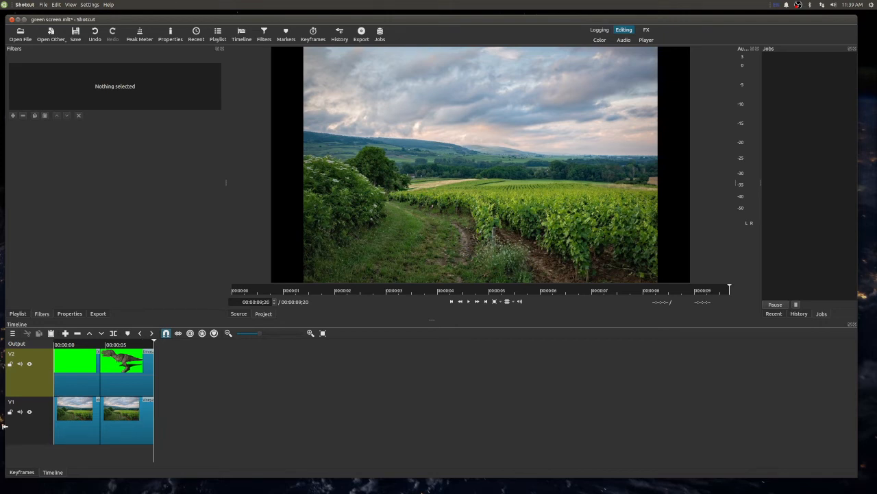
- Ripple-delete the first segments of Dinosaur.avi on V2 and the vineyard image on V1
{"action": "left_click", "coordinate": [87, 374]}
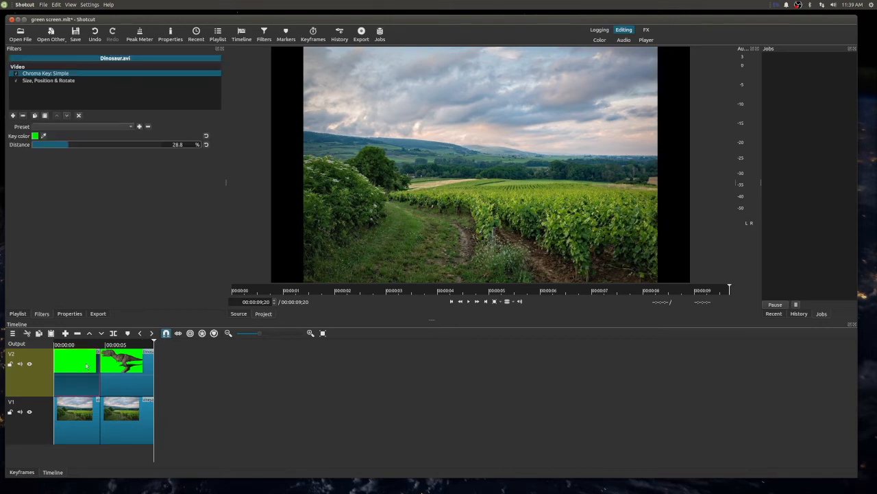
{"action": "left_click", "coordinate": [64, 409]}
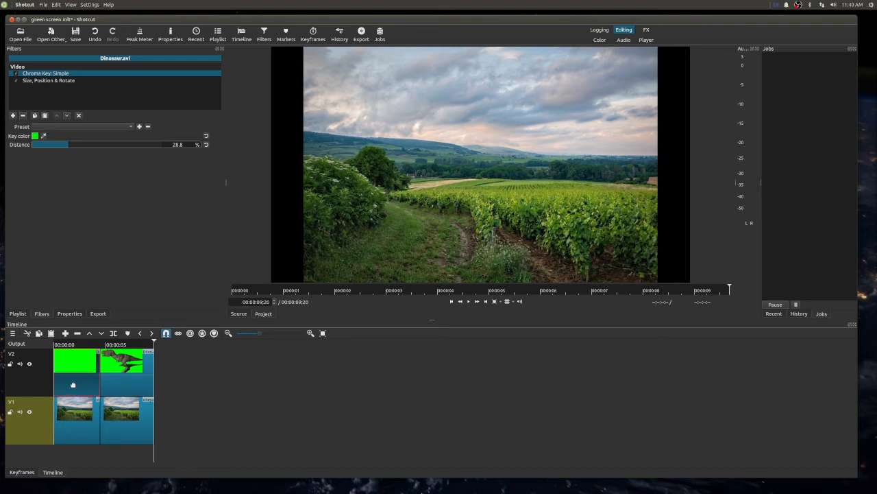
{"action": "left_click", "coordinate": [72, 384]}
{"action": "right_click", "coordinate": [73, 366]}
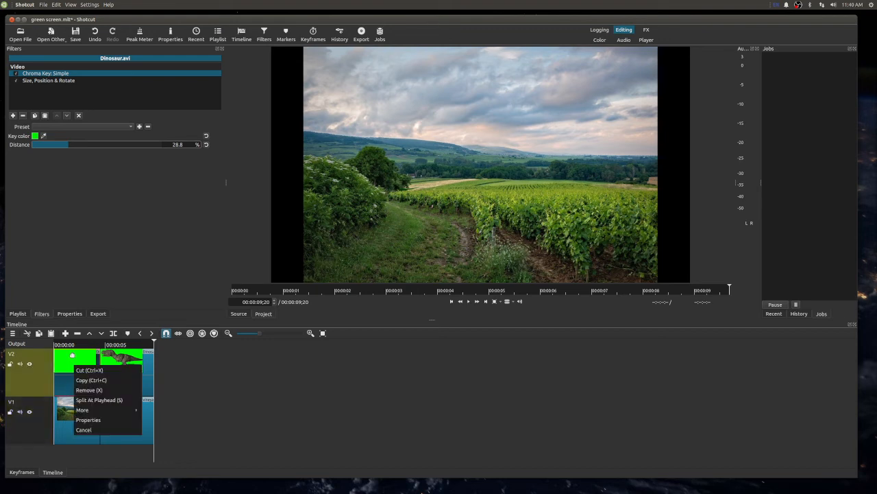
{"action": "left_click", "coordinate": [87, 389]}
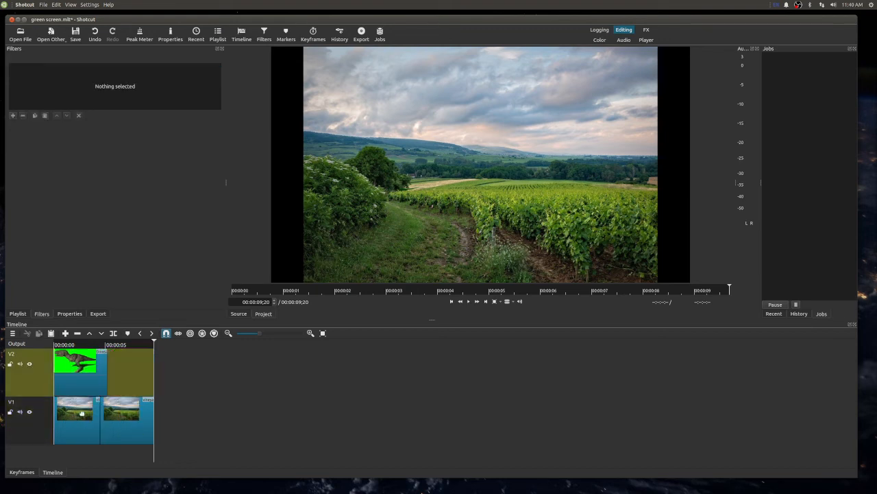
{"action": "right_click", "coordinate": [80, 412]}
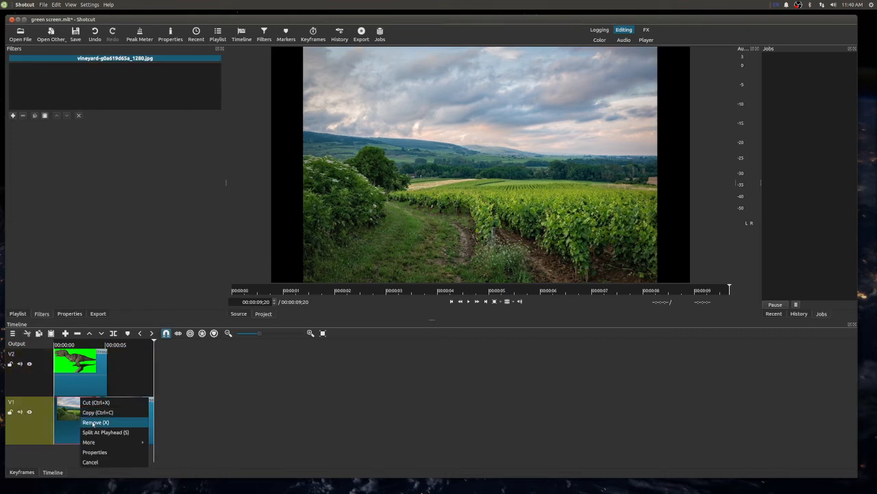
{"action": "left_click", "coordinate": [93, 422]}
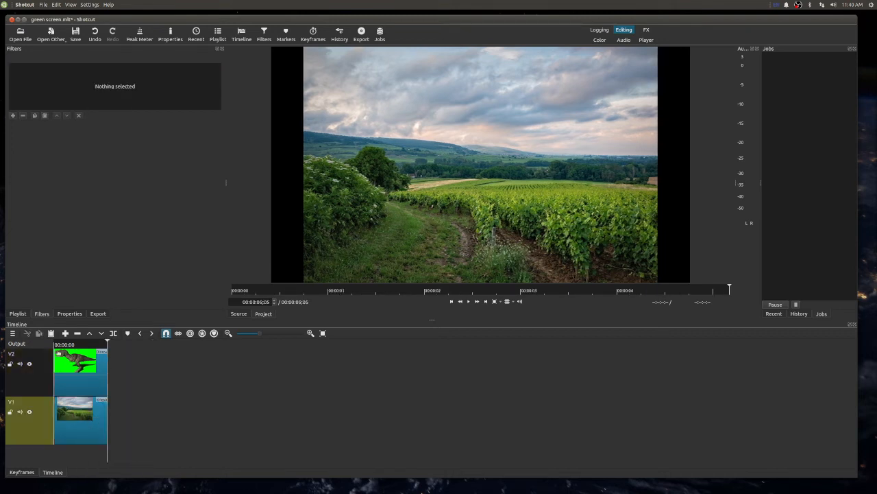
- Play the trimmed timeline from the start
{"action": "left_click", "coordinate": [53, 342]}
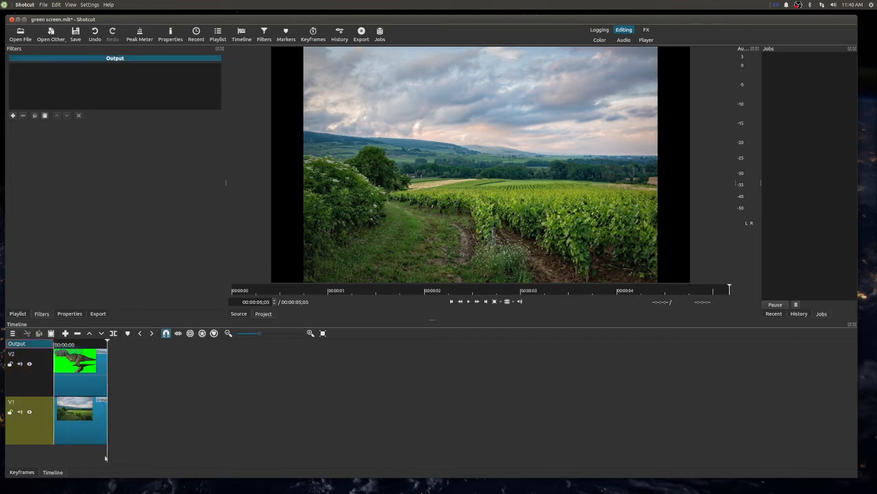
{"action": "left_click", "coordinate": [56, 345]}
{"action": "key", "text": "space"}
- At 00:00:01;07, move the dinosaur clip to position about 375, 313 and play the timeline from the start
{"action": "left_click", "coordinate": [66, 345]}
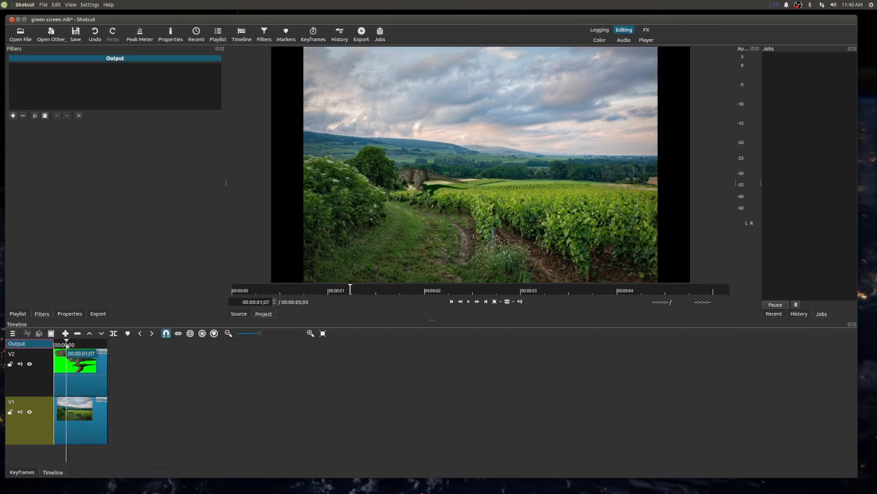
{"action": "left_click", "coordinate": [81, 361]}
{"action": "left_click", "coordinate": [53, 80]}
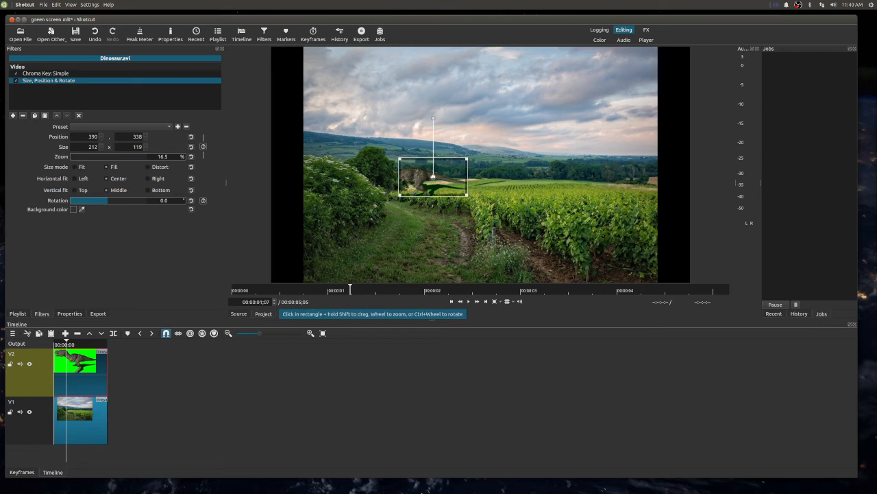
{"action": "mouse_move", "coordinate": [437, 177]}
{"action": "left_mouse_down"}
{"action": "mouse_move", "coordinate": [440, 167]}
{"action": "mouse_move", "coordinate": [431, 170]}
{"action": "left_mouse_up"}
{"action": "key", "text": "space"}
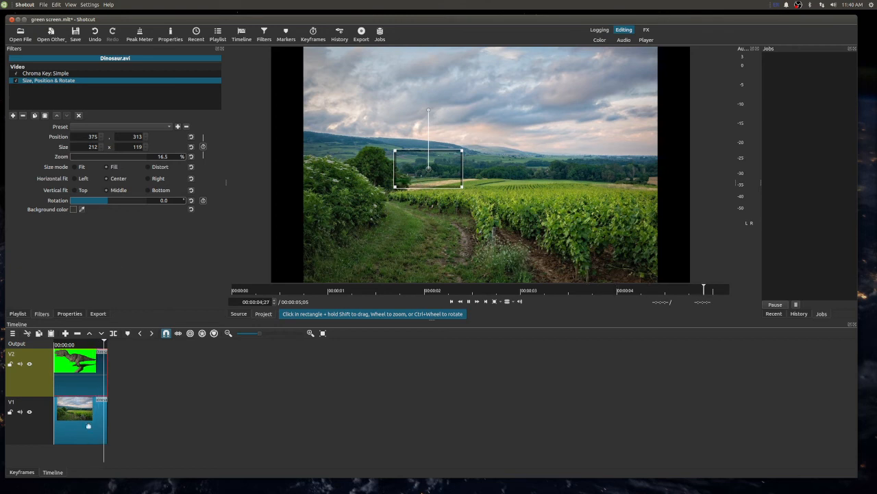
{"action": "left_click", "coordinate": [54, 344]}
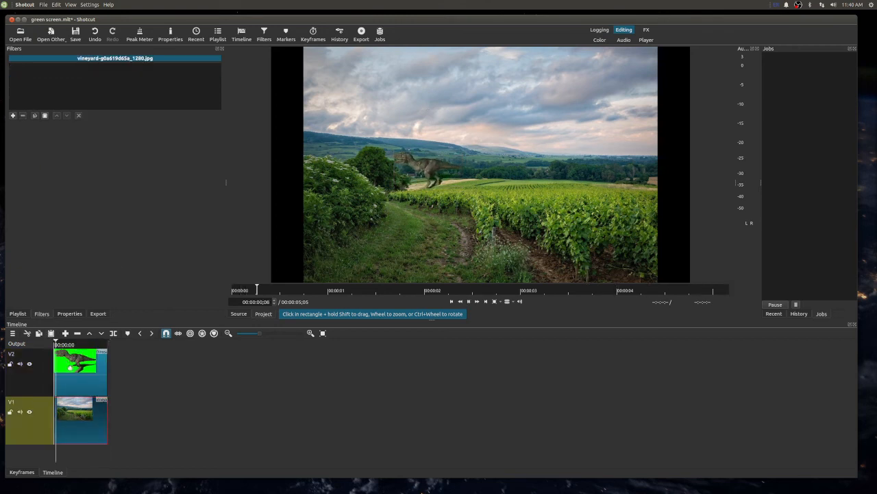
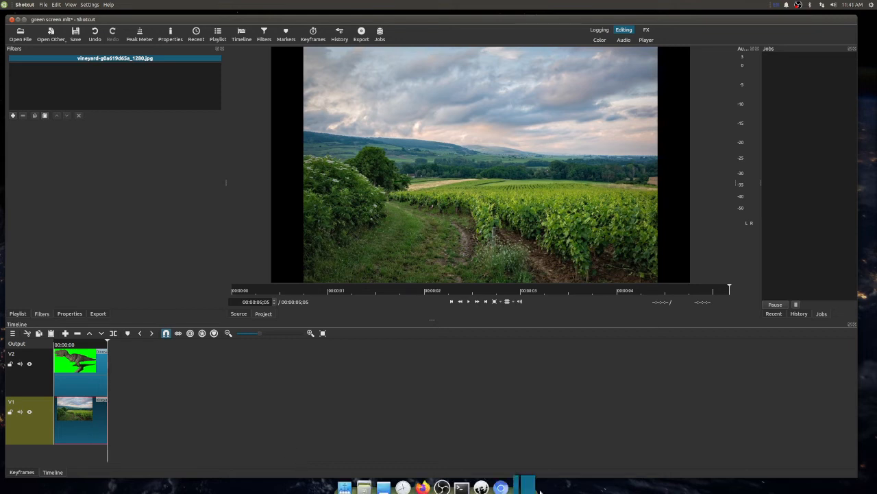
- Add the orion-nebula image, Alien - 98911.mp4 and Walking - 21782.mp4 from the Shotcut folder to the playlist
{"action": "mouse_move", "coordinate": [350, 483]}
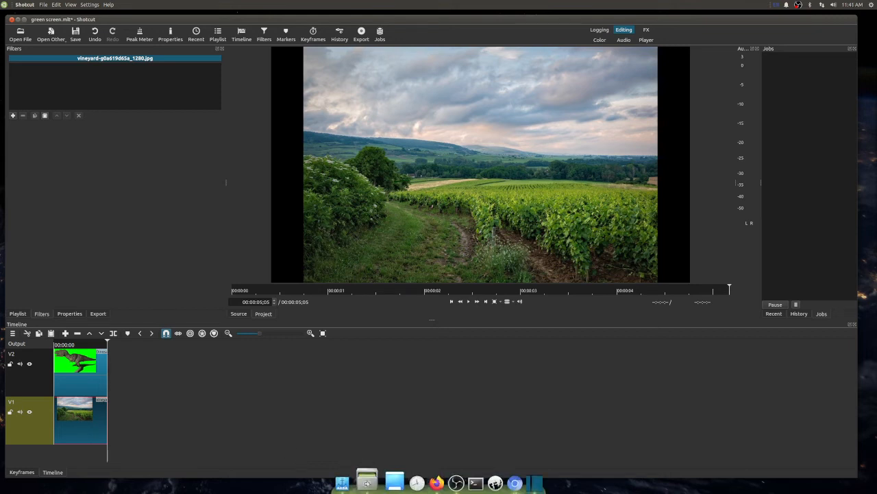
{"action": "left_click", "coordinate": [376, 483]}
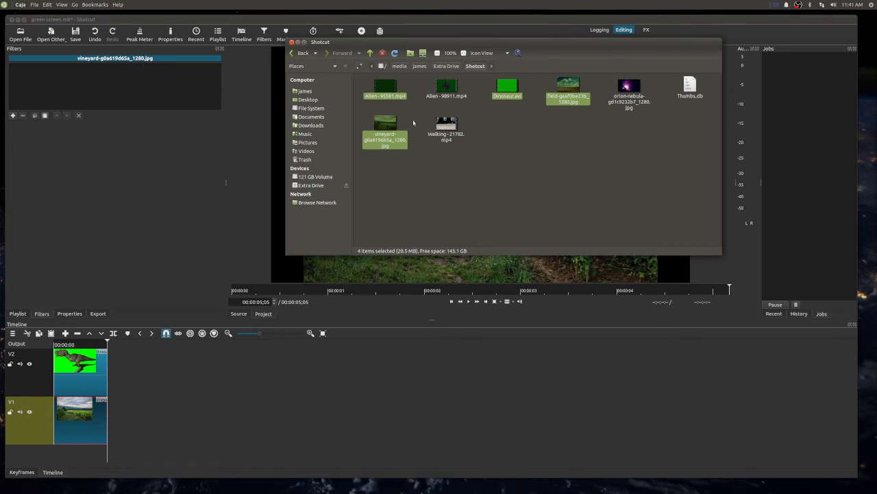
{"action": "left_click", "coordinate": [445, 124]}
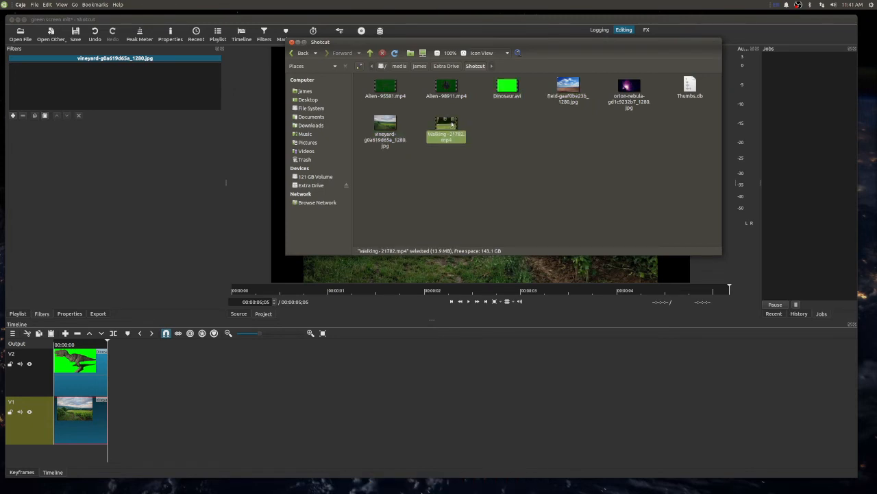
{"action": "left_click", "coordinate": [21, 313]}
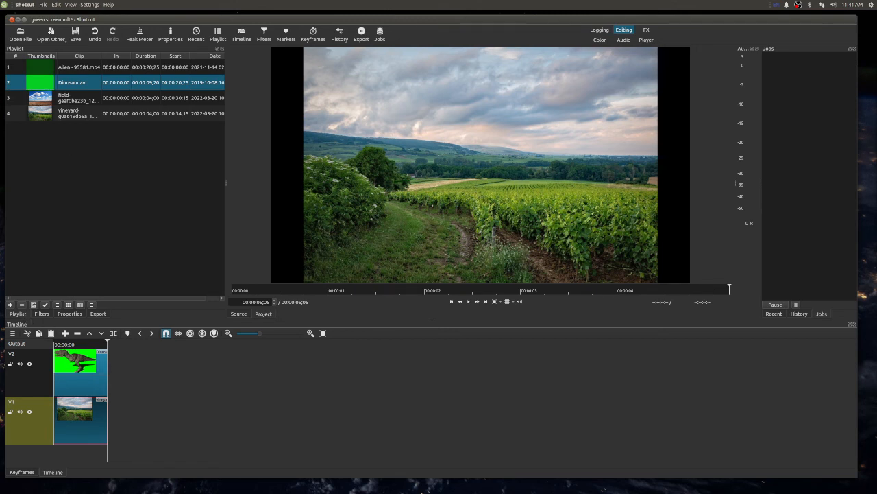
{"action": "left_click", "coordinate": [370, 484]}
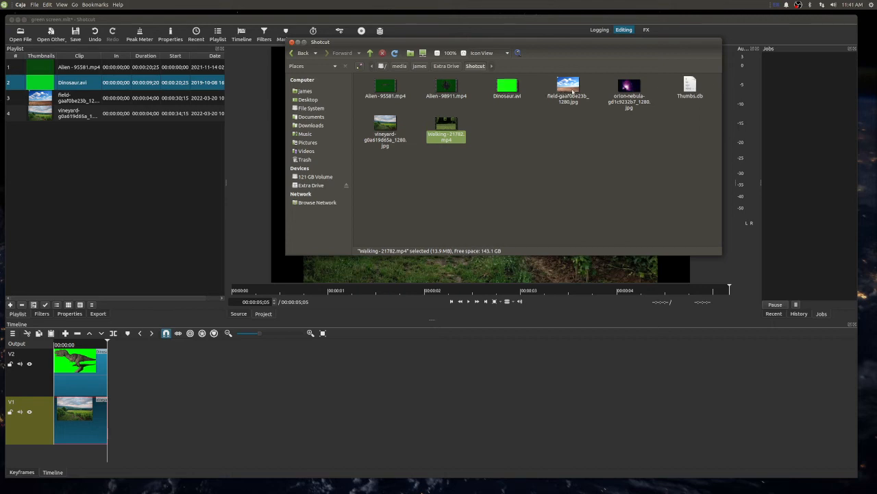
{"action": "left_click_drag", "start_coordinate": [630, 88], "coordinate": [86, 148]}
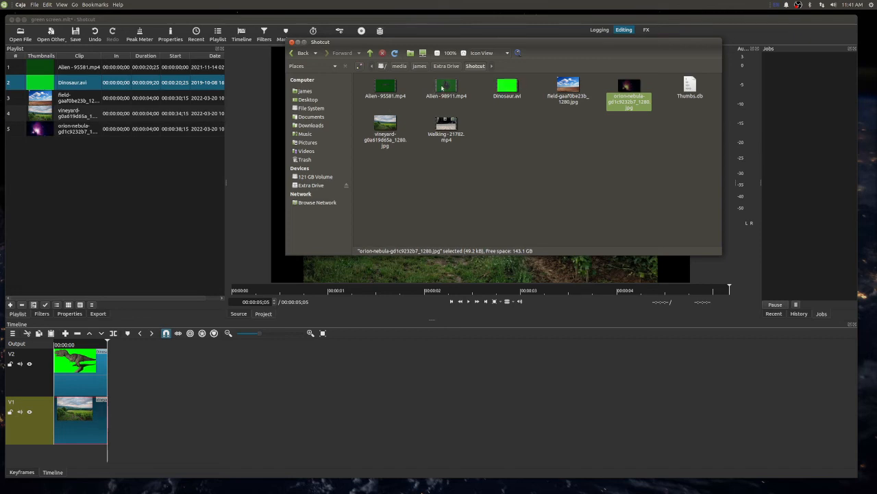
{"action": "left_click_drag", "start_coordinate": [442, 87], "coordinate": [123, 161]}
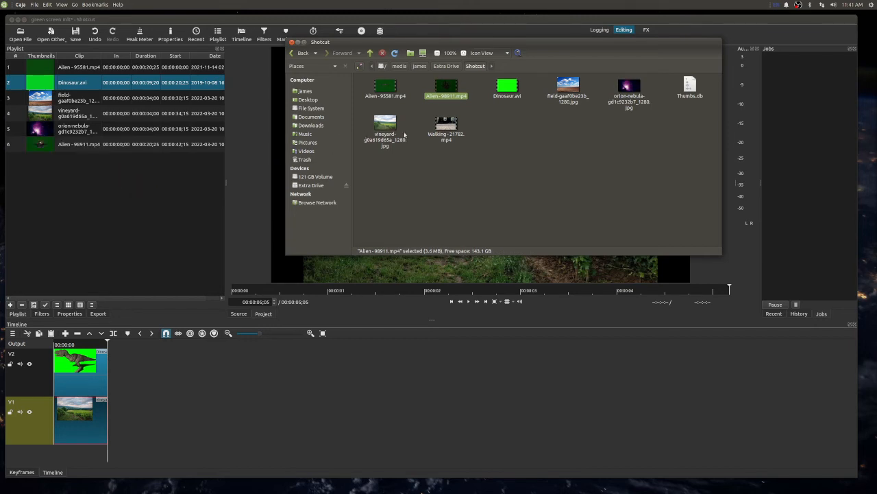
{"action": "left_click_drag", "start_coordinate": [446, 125], "coordinate": [120, 167]}
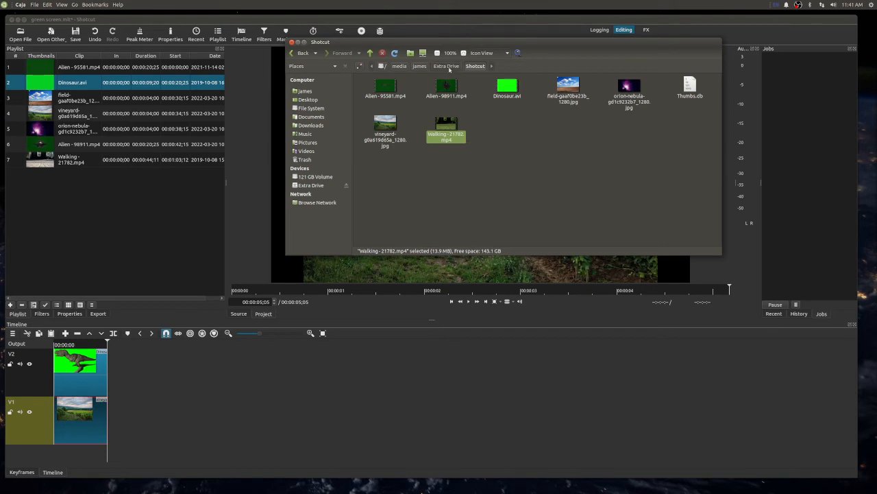
- Add Topic.png and Presents.png from the Downloads folder to the playlist and preview both images
{"action": "left_click", "coordinate": [447, 66]}
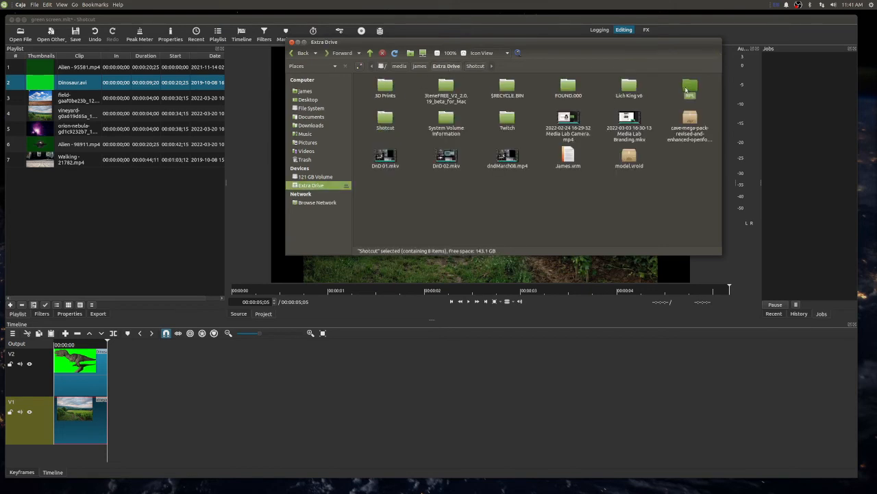
{"action": "double_click", "coordinate": [686, 88]}
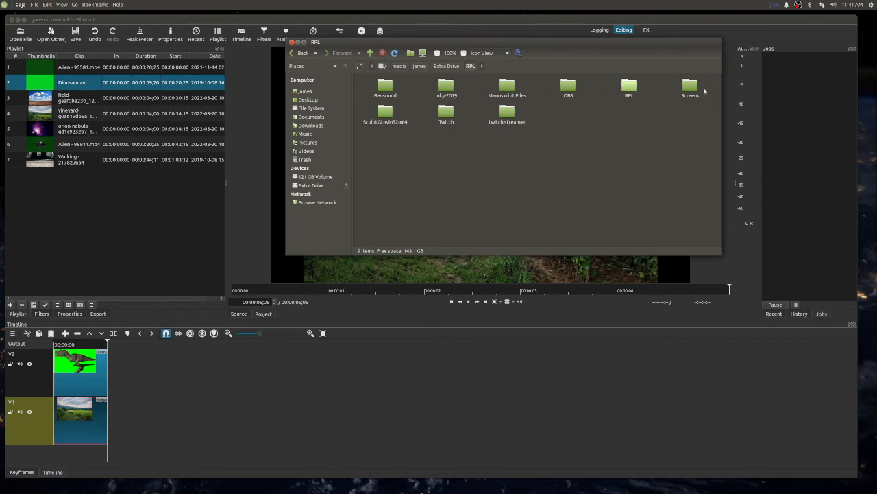
{"action": "double_click", "coordinate": [630, 85]}
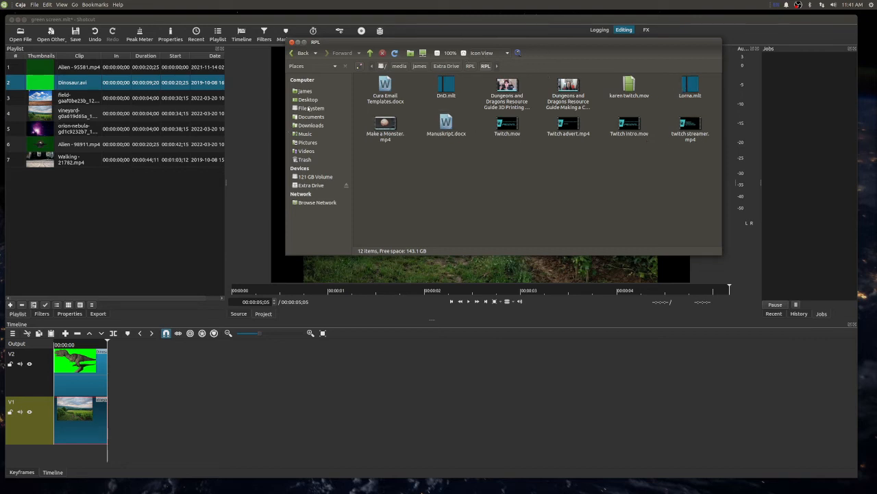
{"action": "left_click", "coordinate": [308, 125]}
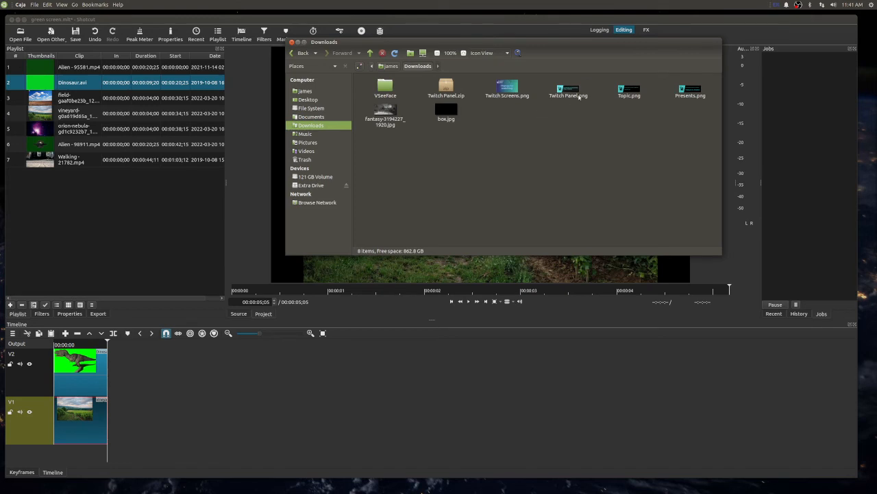
{"action": "left_click", "coordinate": [634, 89]}
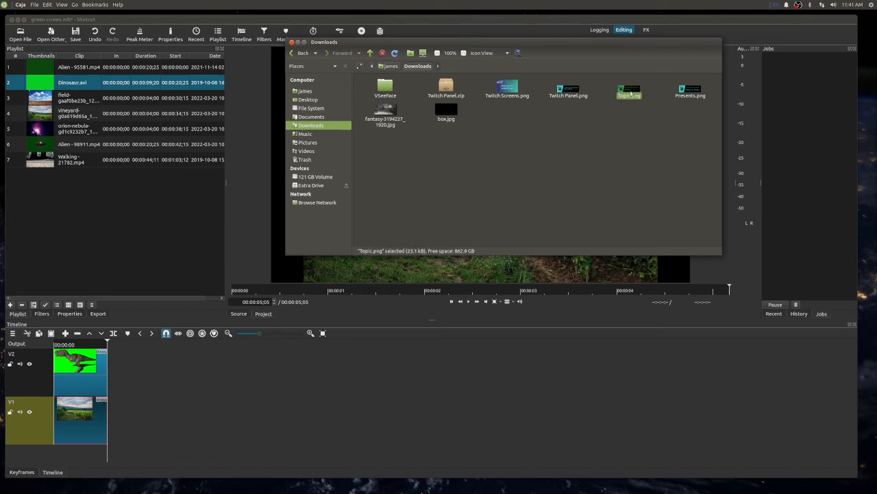
{"action": "left_click", "coordinate": [691, 89], "text": "ctrl"}
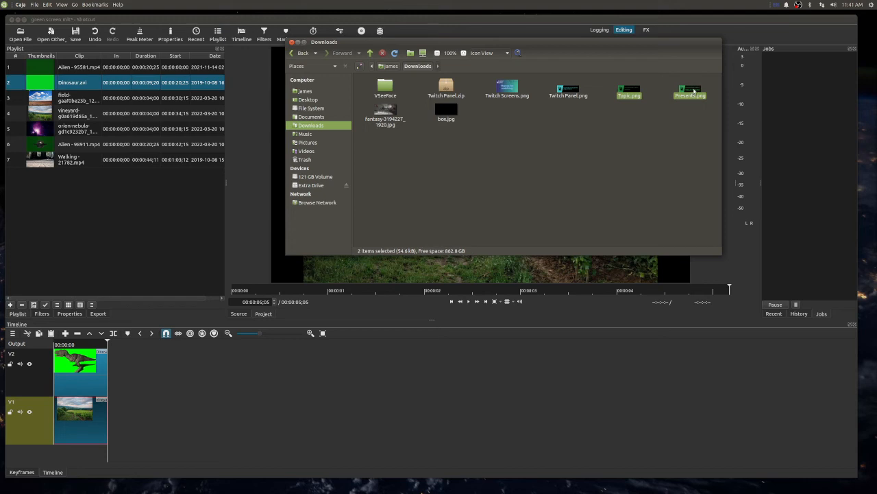
{"action": "left_click_drag", "start_coordinate": [694, 90], "coordinate": [127, 201]}
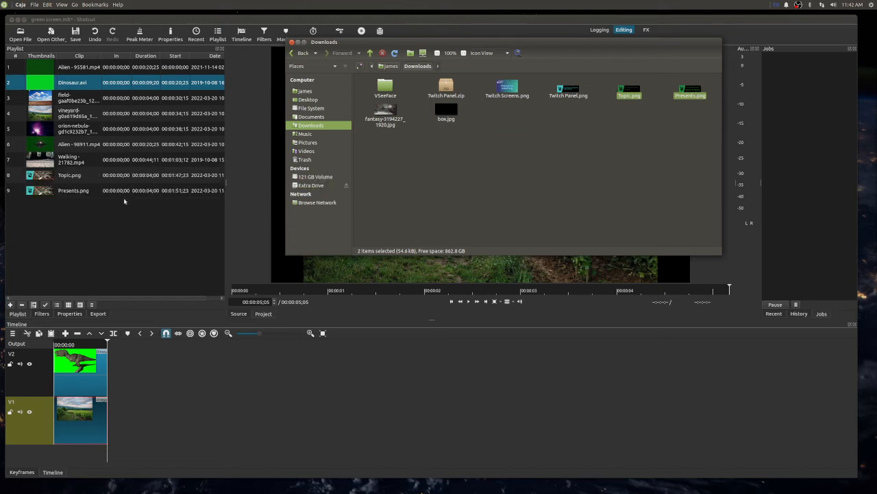
{"action": "left_click", "coordinate": [84, 178]}
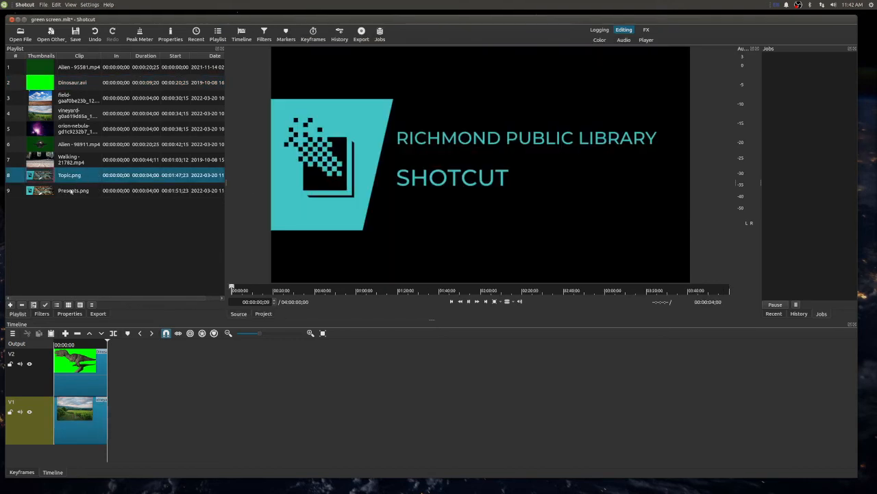
{"action": "left_click", "coordinate": [71, 192]}
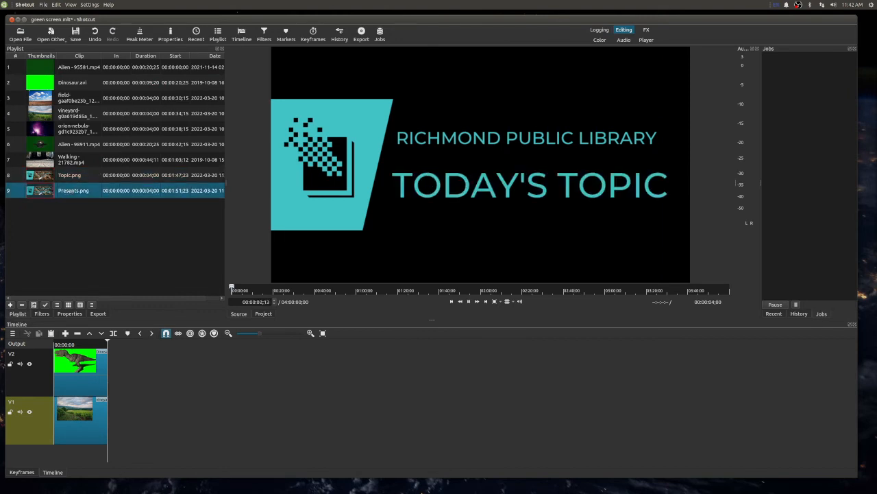
- Look through the RPL and Twitch folders and their subfolders on Extra Drive for more title media, then return to Shotcut
{"action": "mouse_move", "coordinate": [417, 491]}
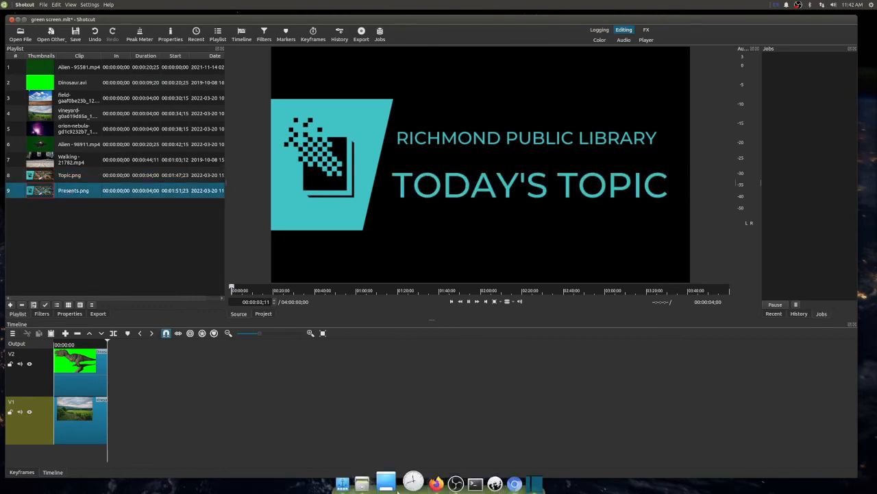
{"action": "left_click", "coordinate": [370, 482]}
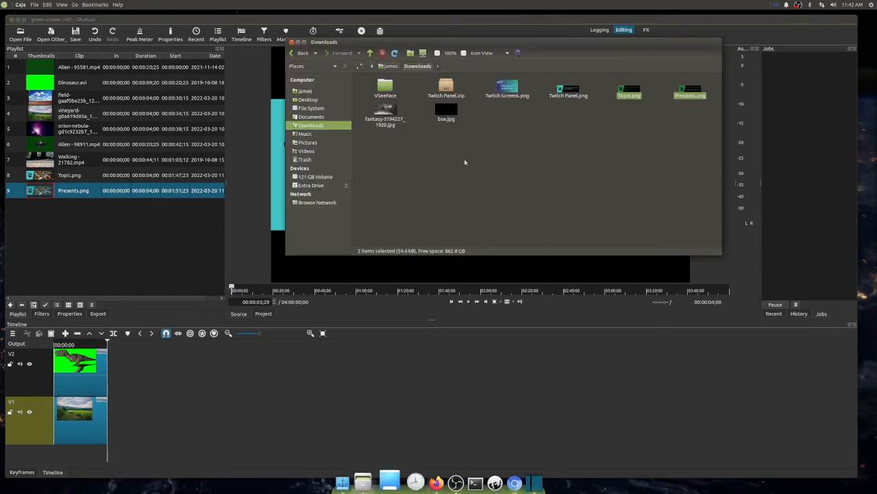
{"action": "left_click", "coordinate": [309, 185]}
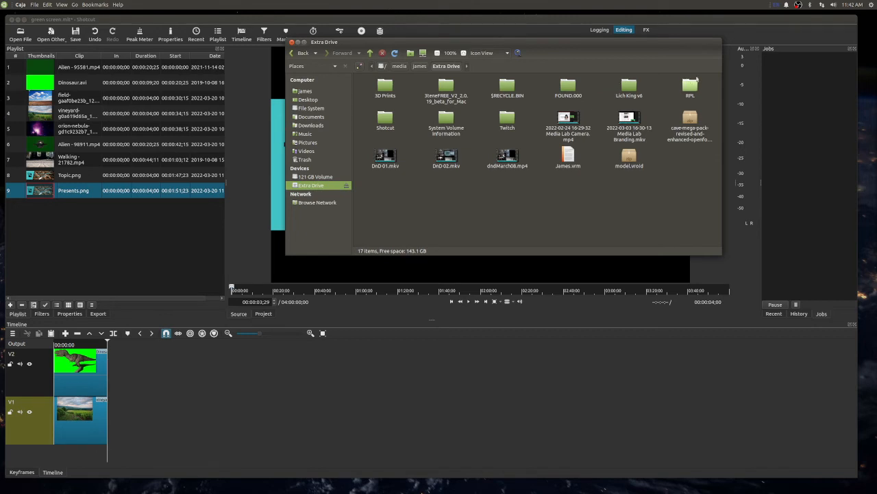
{"action": "double_click", "coordinate": [691, 87]}
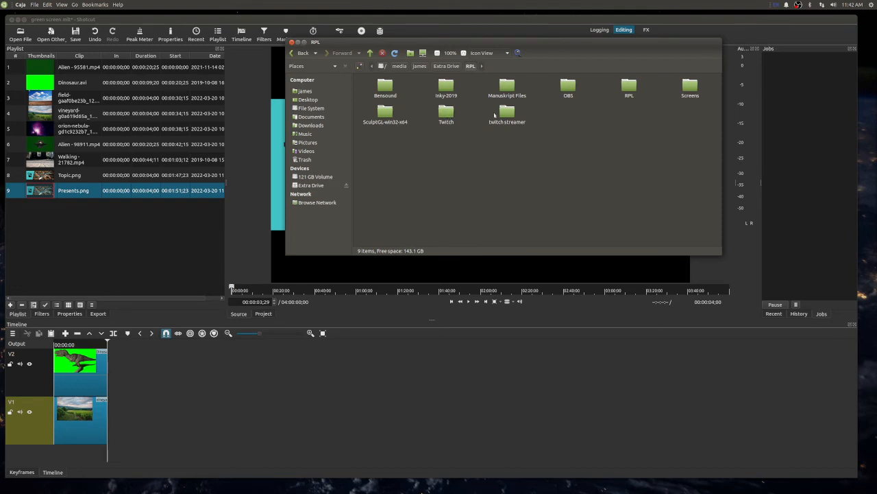
{"action": "double_click", "coordinate": [446, 113]}
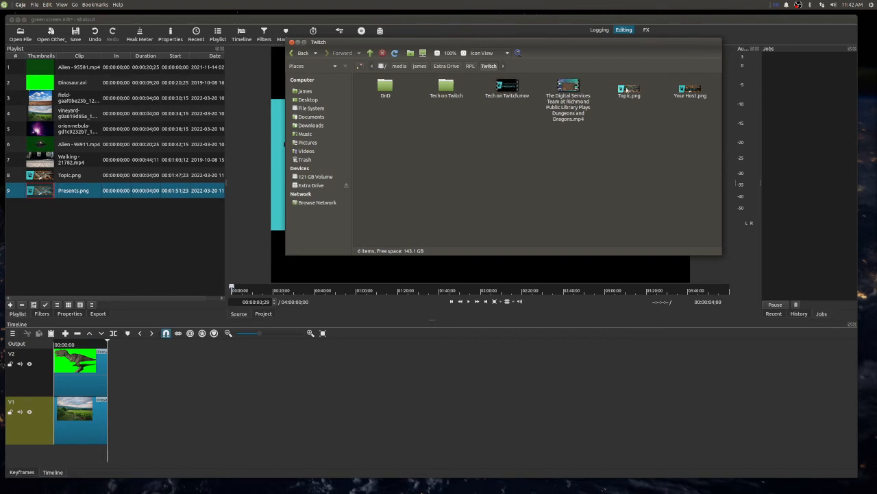
{"action": "left_click", "coordinate": [302, 53]}
{"action": "double_click", "coordinate": [631, 87]}
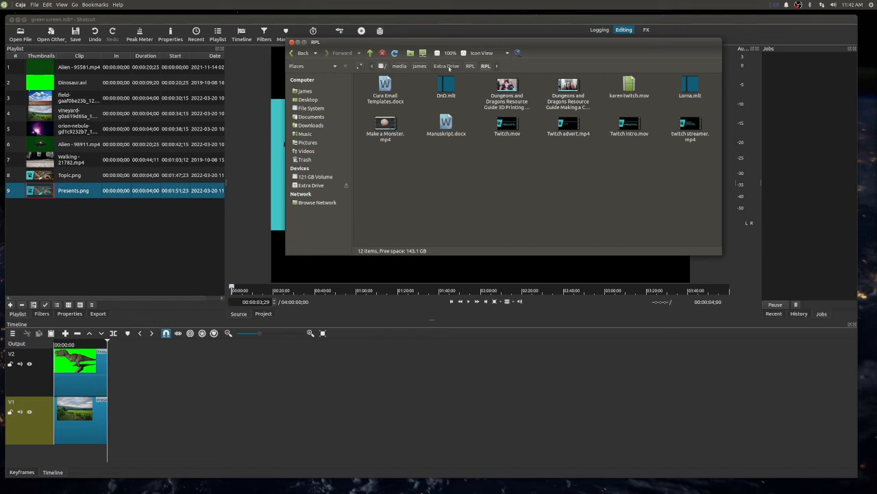
{"action": "left_click", "coordinate": [470, 66]}
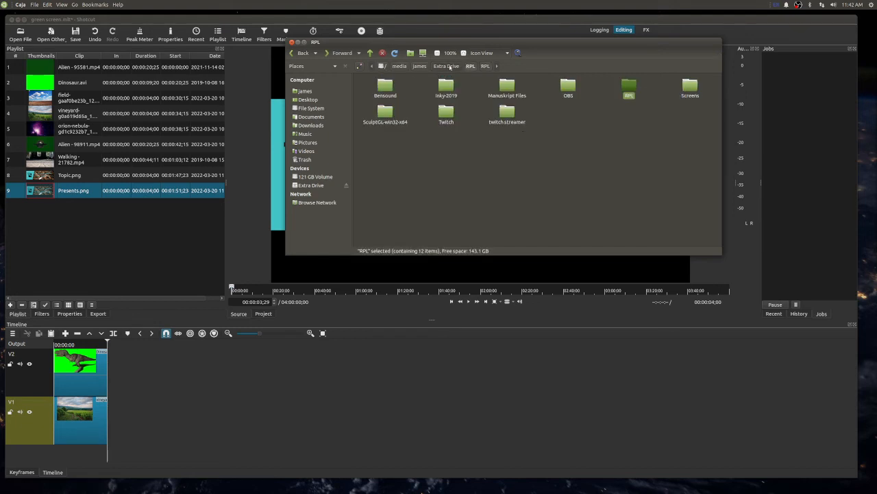
{"action": "double_click", "coordinate": [507, 113]}
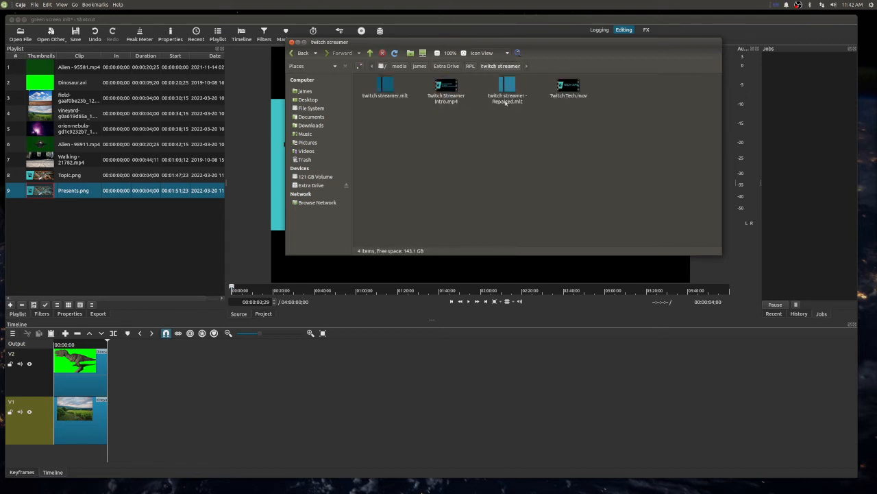
{"action": "left_click", "coordinate": [445, 66]}
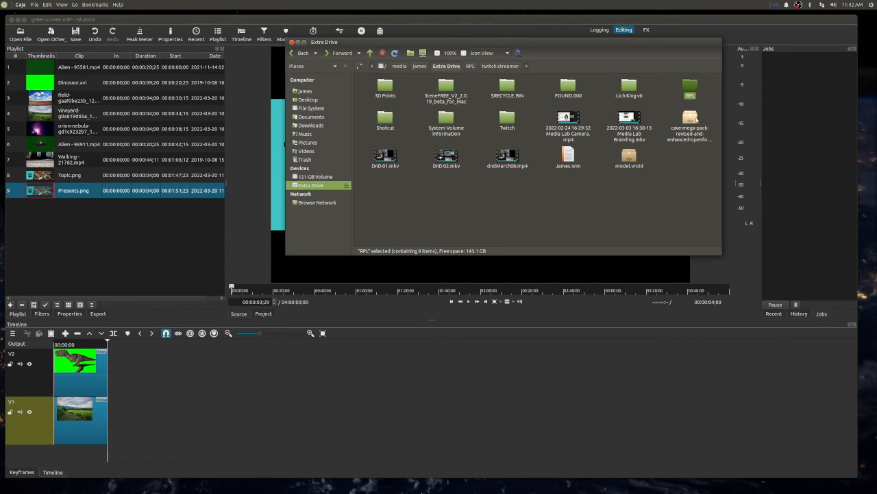
{"action": "double_click", "coordinate": [508, 120]}
{"action": "left_click", "coordinate": [390, 89]}
{"action": "double_click", "coordinate": [390, 89]}
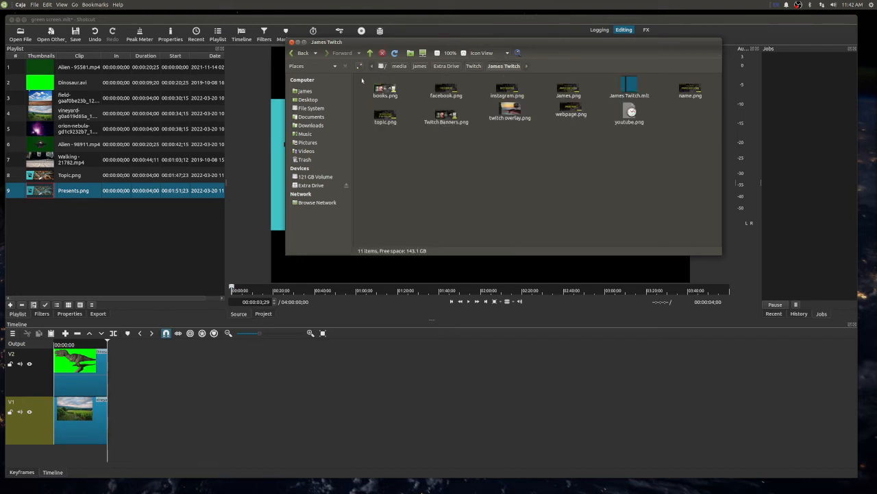
{"action": "left_click", "coordinate": [295, 54]}
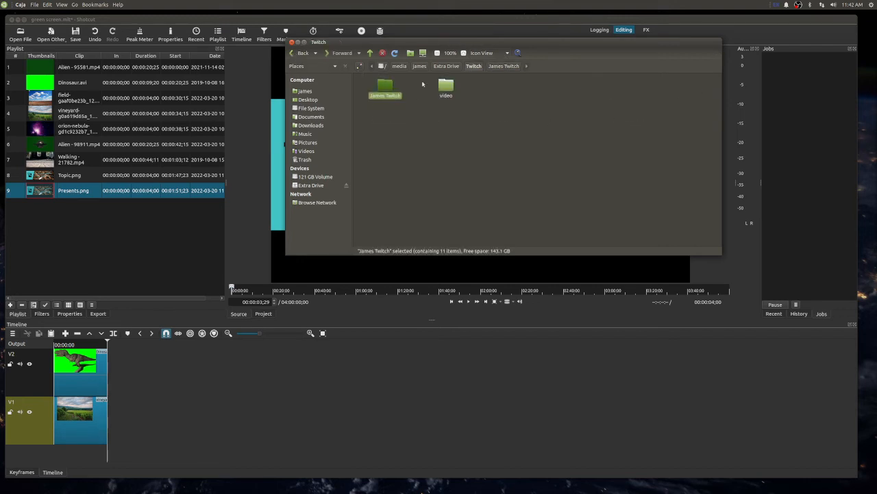
{"action": "left_click", "coordinate": [300, 53]}
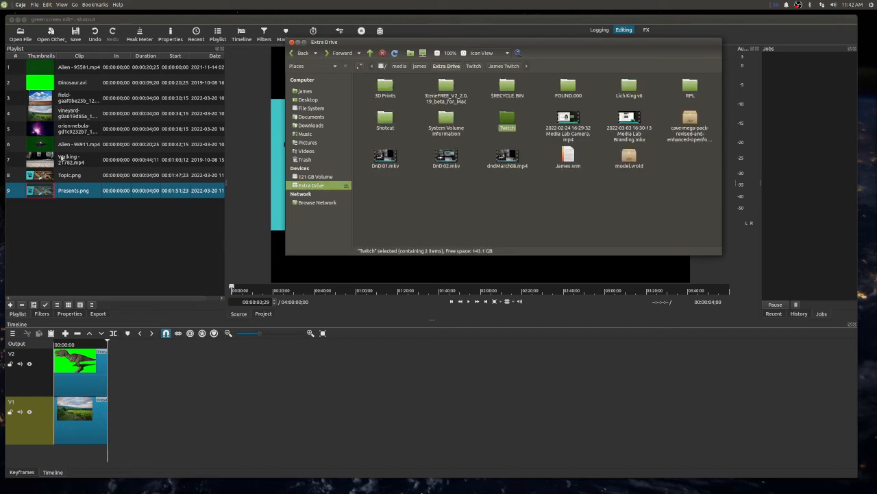
{"action": "left_click", "coordinate": [124, 257]}
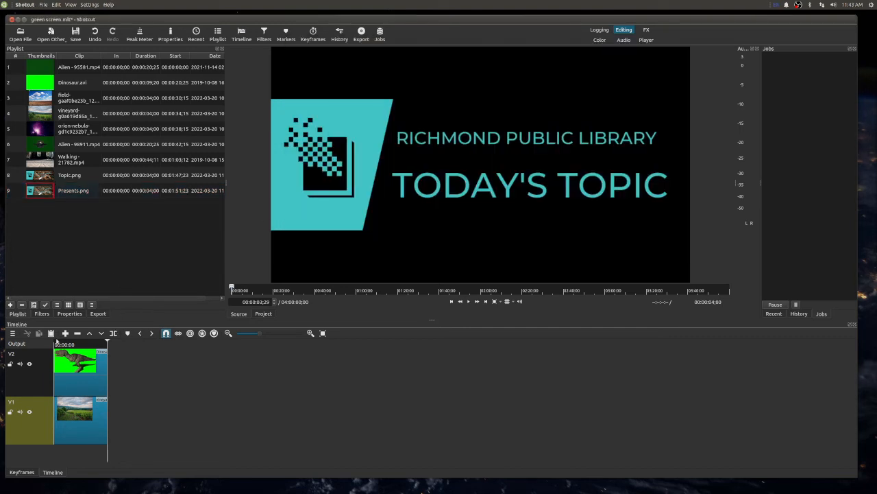
- Move the timeline playhead to 00:00:00;02 and preview Topic.png and Presents.png from the playlist
{"action": "left_click", "coordinate": [54, 342]}
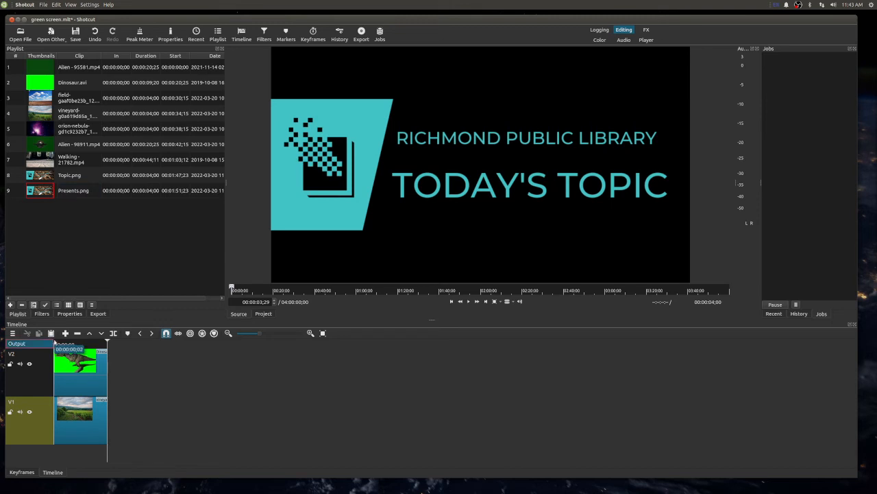
{"action": "left_click", "coordinate": [54, 342]}
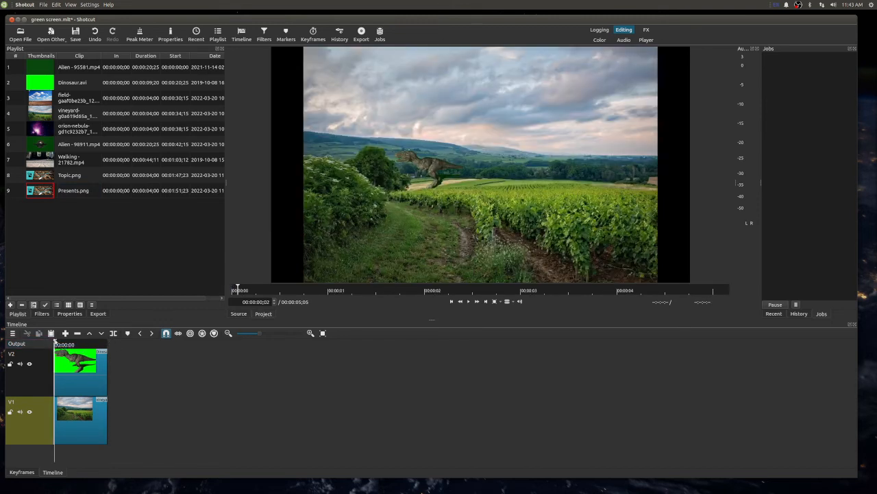
{"action": "double_click", "coordinate": [49, 179]}
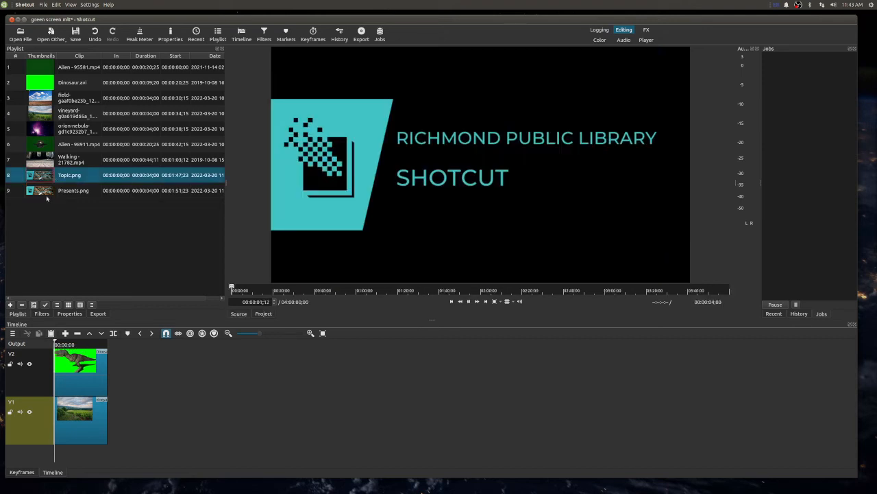
{"action": "double_click", "coordinate": [48, 192]}
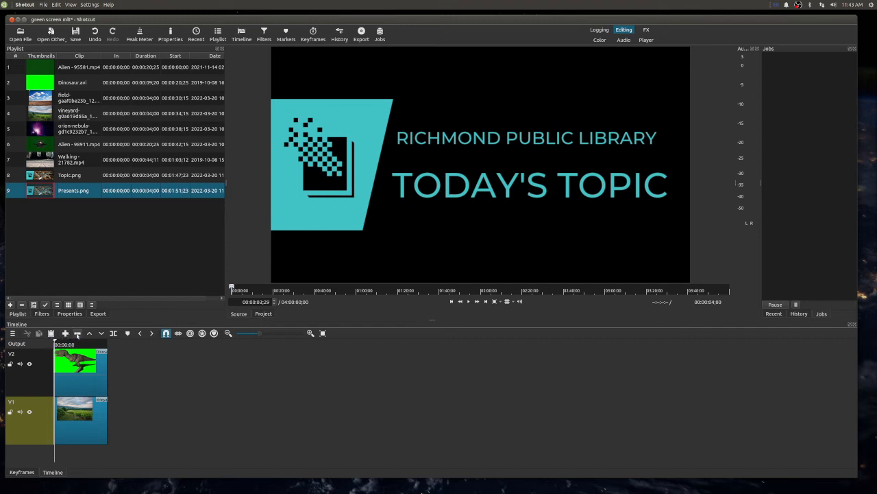
- Lift the vineyard image off track V1, leaving a gap
{"action": "left_click", "coordinate": [88, 334]}
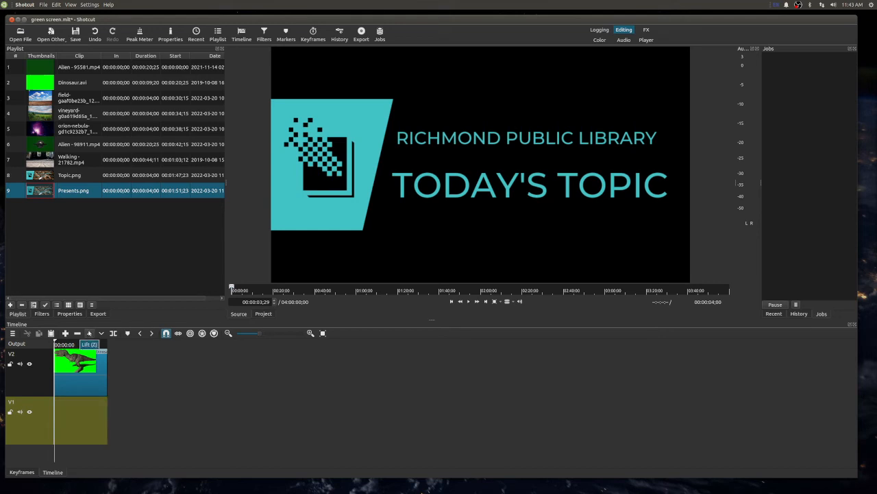
- Undo the lift of the vineyard image and try overwriting the start of track V1 with the "Today's Topic" title image
{"action": "key", "text": "ctrl+z"}
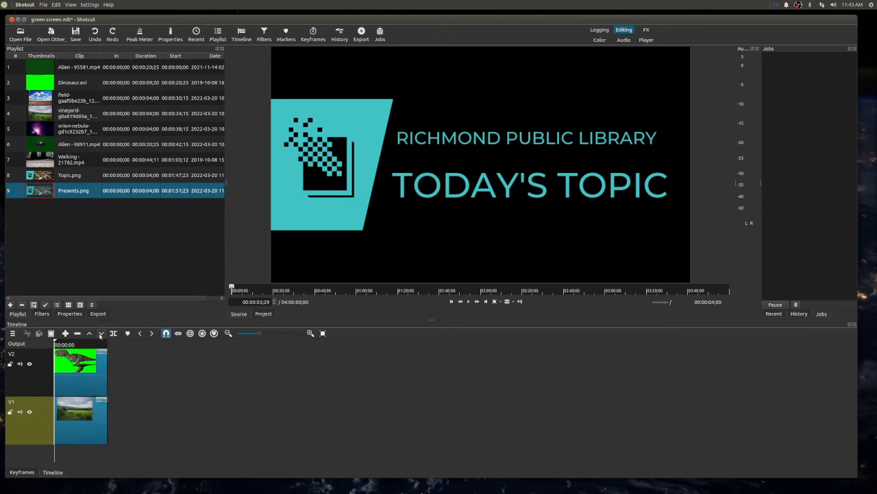
{"action": "left_click", "coordinate": [100, 334]}
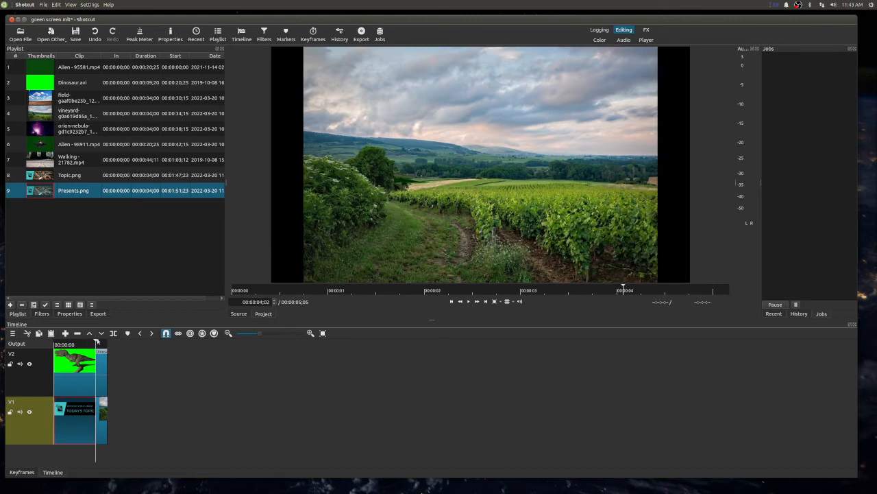
{"action": "key", "text": "ctrl+z"}
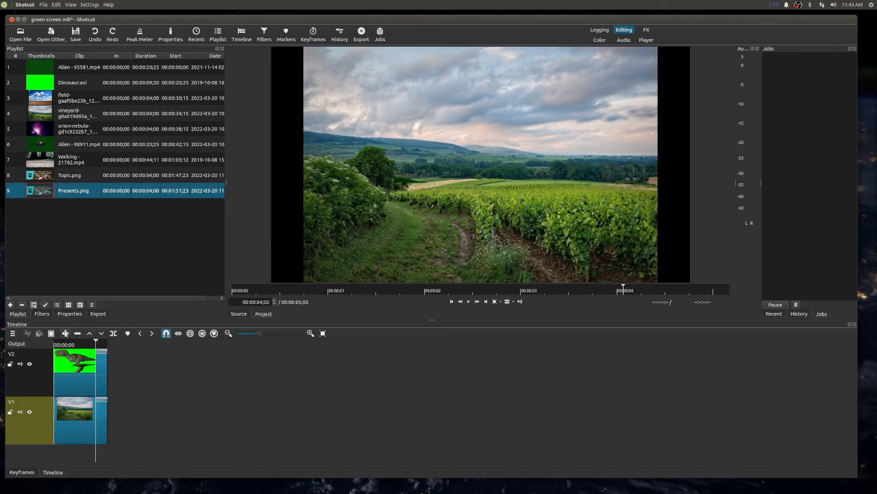
- Try appending the "Today's Topic" title image to the end of track V1, and delete it again
{"action": "left_click", "coordinate": [56, 343]}
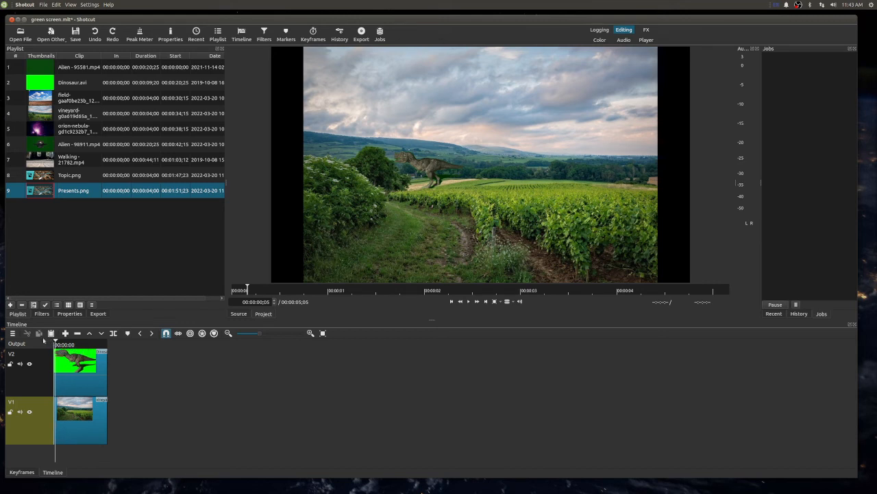
{"action": "left_click", "coordinate": [66, 334]}
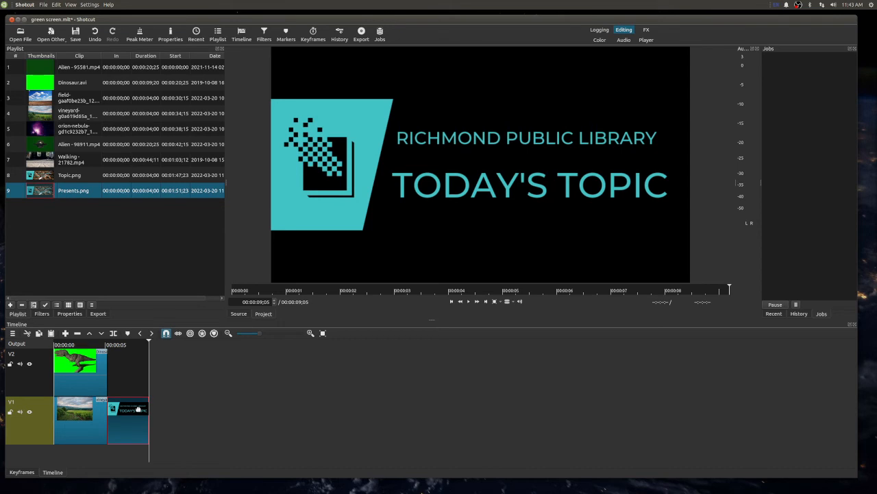
{"action": "key", "text": "Delete"}
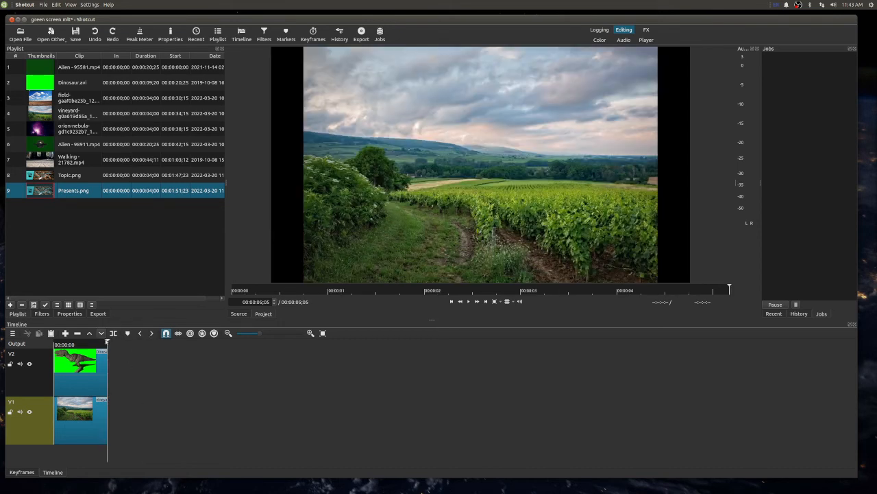
- Shift the dinosaur clip on V2 and the vineyard image on V1 to a later time, freeing space at the start
{"action": "left_click_drag", "start_coordinate": [110, 345], "coordinate": [48, 344]}
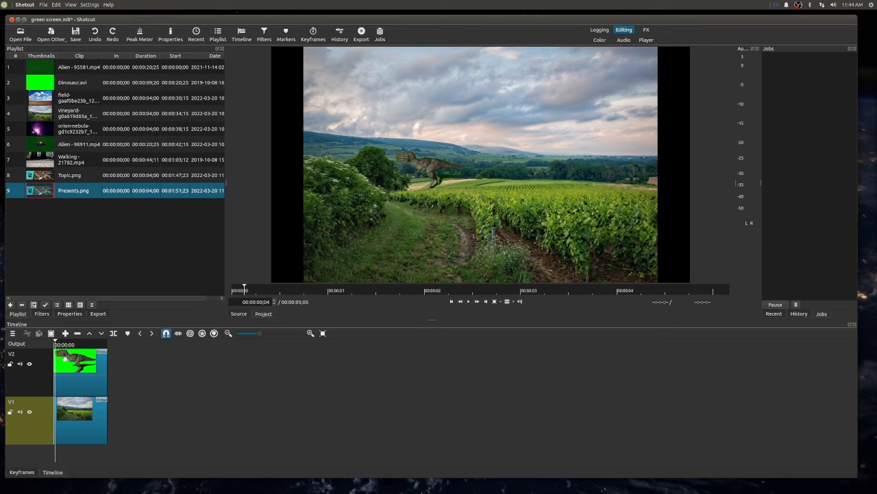
{"action": "left_click_drag", "start_coordinate": [63, 362], "coordinate": [157, 362]}
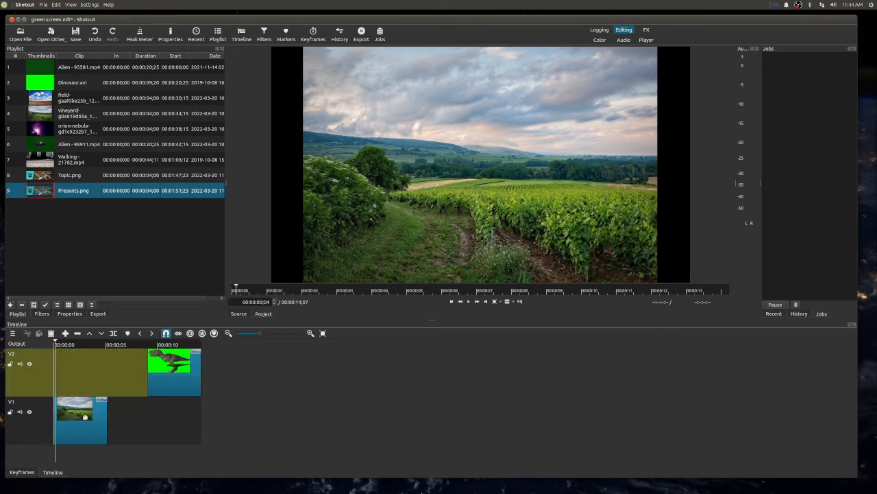
{"action": "left_click_drag", "start_coordinate": [84, 420], "coordinate": [272, 418]}
- Place Presents.png and Topic.png from the playlist back to back at the start of track V1
{"action": "left_click_drag", "start_coordinate": [62, 201], "coordinate": [56, 410]}
{"action": "left_click_drag", "start_coordinate": [72, 176], "coordinate": [99, 419]}
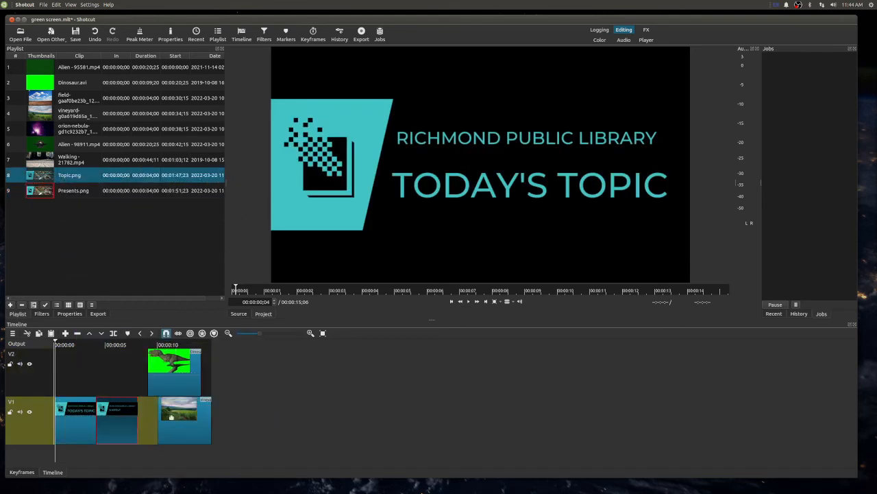
- Snap the vineyard image against the end of the second title, and align the dinosaur clip directly above it on V2
{"action": "left_click_drag", "start_coordinate": [172, 416], "coordinate": [148, 416]}
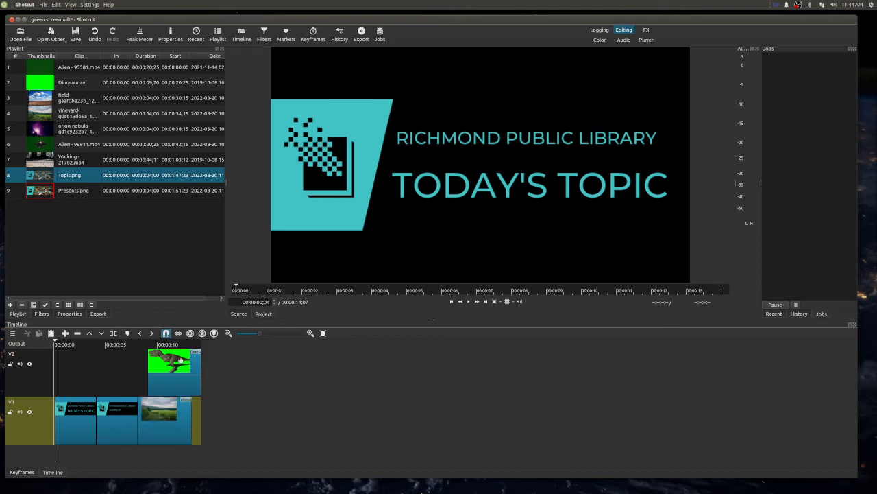
{"action": "left_click", "coordinate": [168, 362]}
{"action": "left_click_drag", "start_coordinate": [168, 362], "coordinate": [160, 366]}
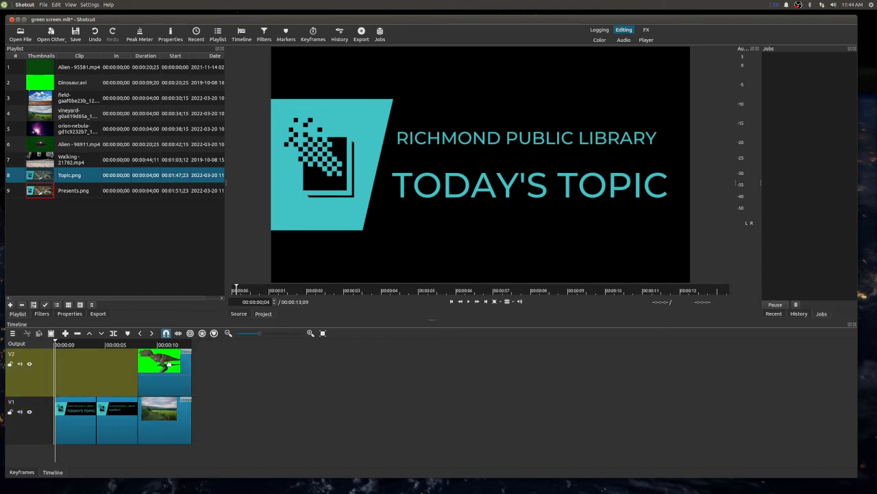
{"action": "left_click", "coordinate": [163, 364]}
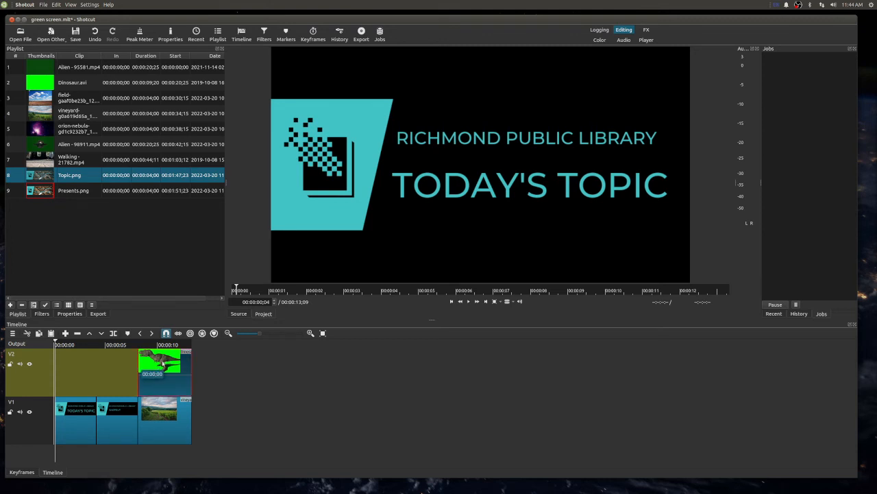
{"action": "mouse_move", "coordinate": [152, 366]}
{"action": "left_mouse_down"}
{"action": "mouse_move", "coordinate": [133, 365]}
{"action": "mouse_move", "coordinate": [152, 365]}
{"action": "left_mouse_up"}
- Split the dinosaur clip and the vineyard image at 00:00:11;04
{"action": "key", "text": "space"}
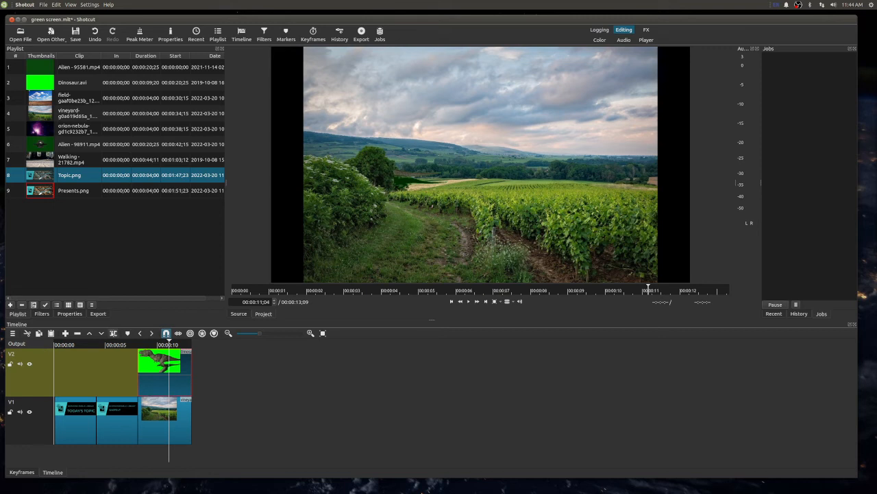
{"action": "left_click", "coordinate": [232, 398]}
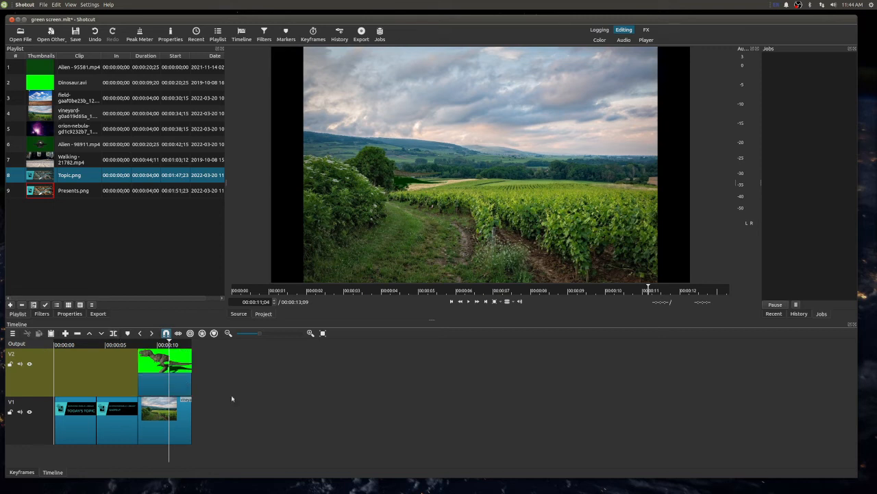
{"action": "left_click", "coordinate": [172, 412]}
{"action": "left_click", "coordinate": [115, 332]}
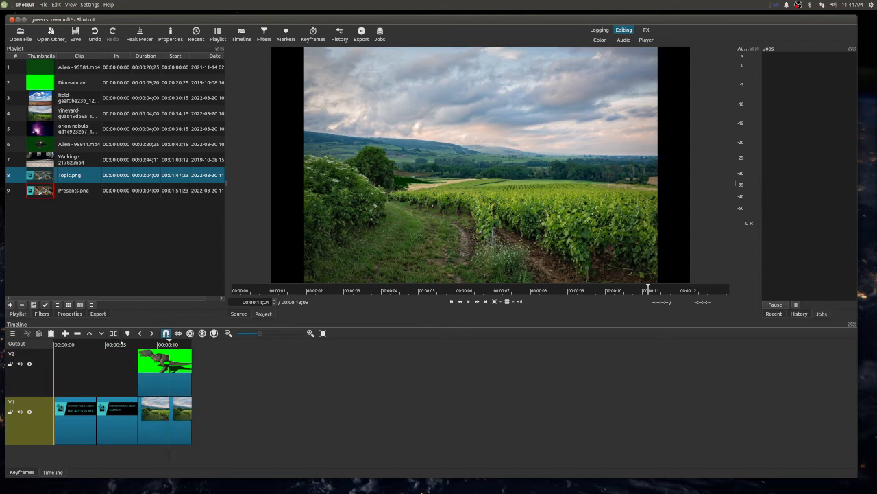
- Delete the parts of the dinosaur clip and the vineyard image that follow the split at 00:00:11;04
{"action": "left_click", "coordinate": [181, 374]}
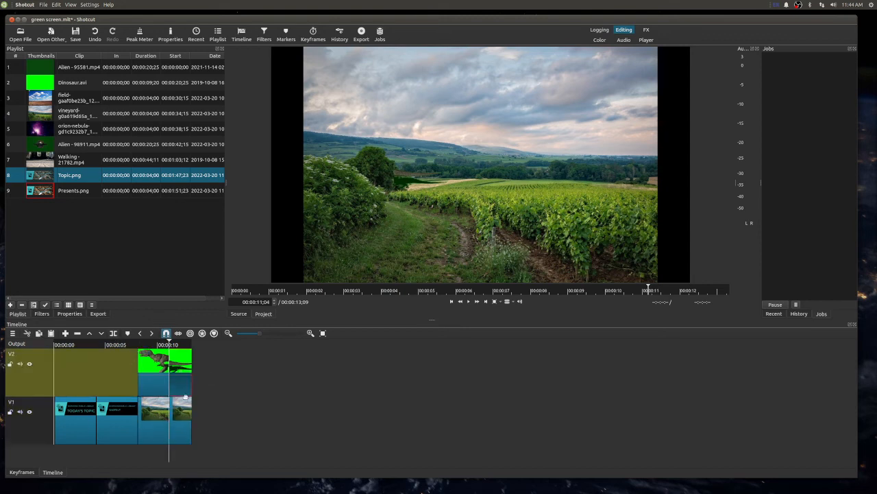
{"action": "key", "text": "Delete"}
{"action": "left_click", "coordinate": [185, 423]}
{"action": "key", "text": "Delete"}
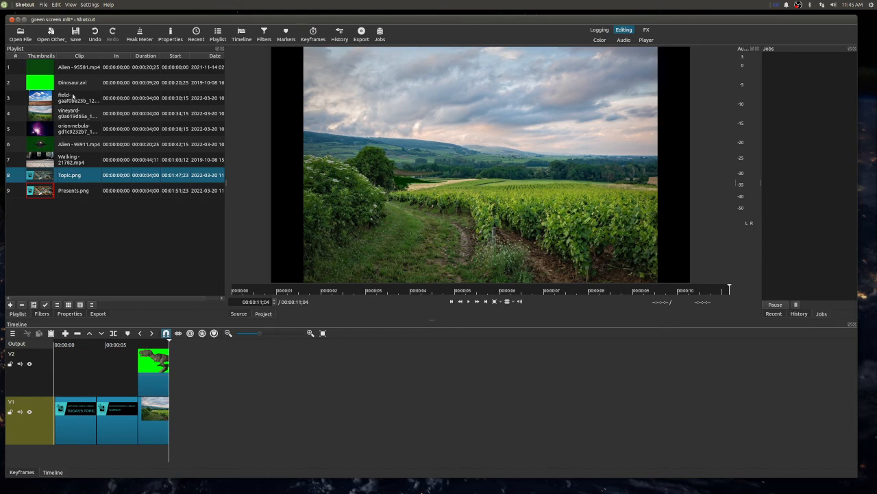
- Place the field image after the vineyard image on V1 and Alien - 95581.mp4 above it on V2, after the dinosaur clip
{"action": "left_click_drag", "start_coordinate": [69, 97], "coordinate": [172, 414]}
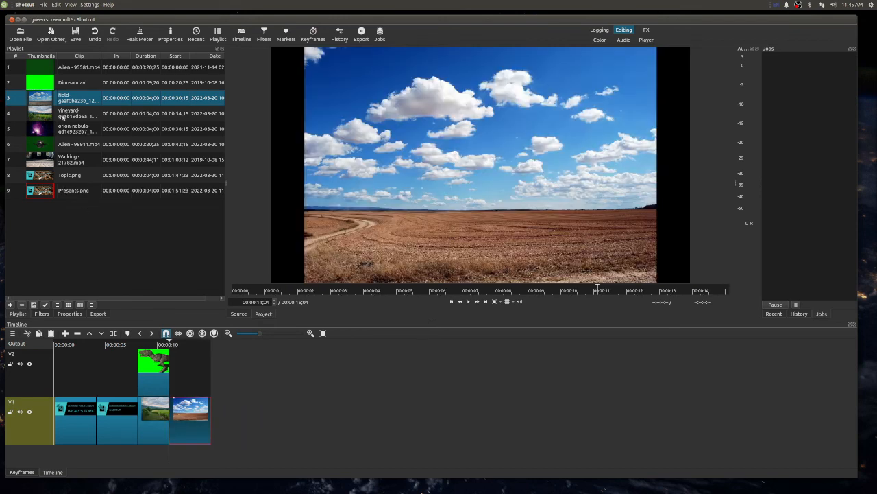
{"action": "left_click", "coordinate": [76, 68]}
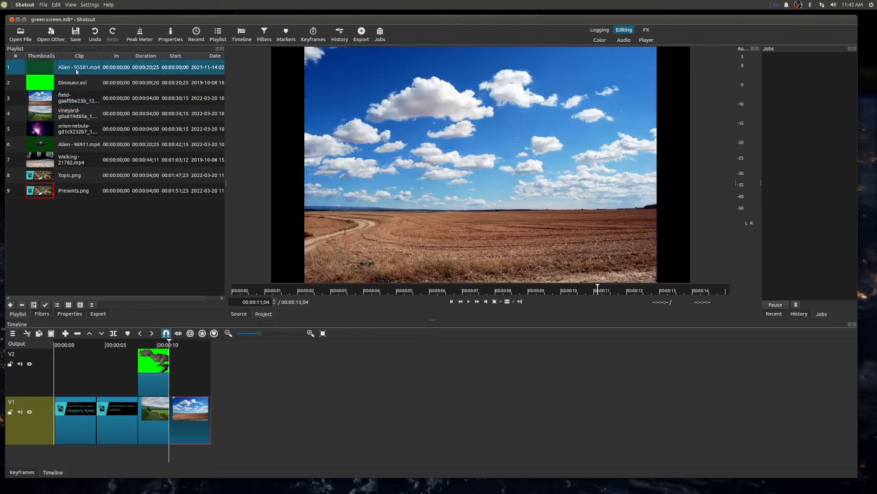
{"action": "left_click_drag", "start_coordinate": [77, 68], "coordinate": [170, 372]}
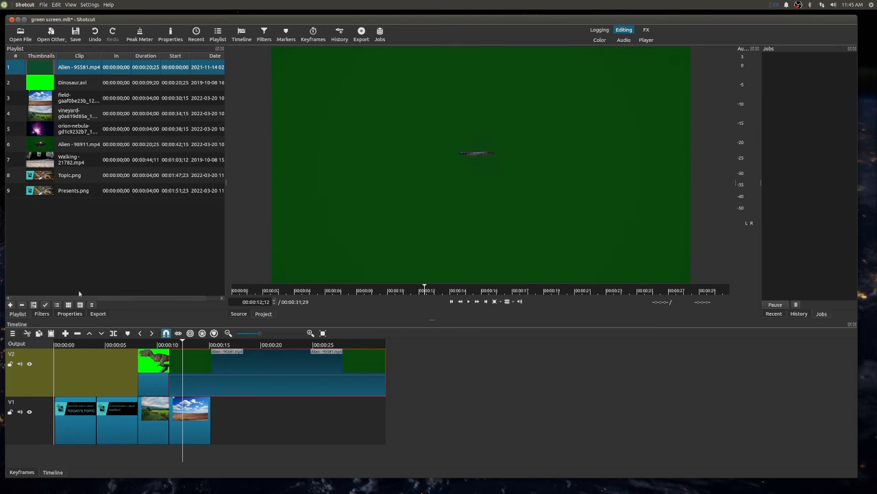
- Add a second Alien - 95581.mp4 entry to the playlist and remove it again
{"action": "left_click", "coordinate": [10, 305]}
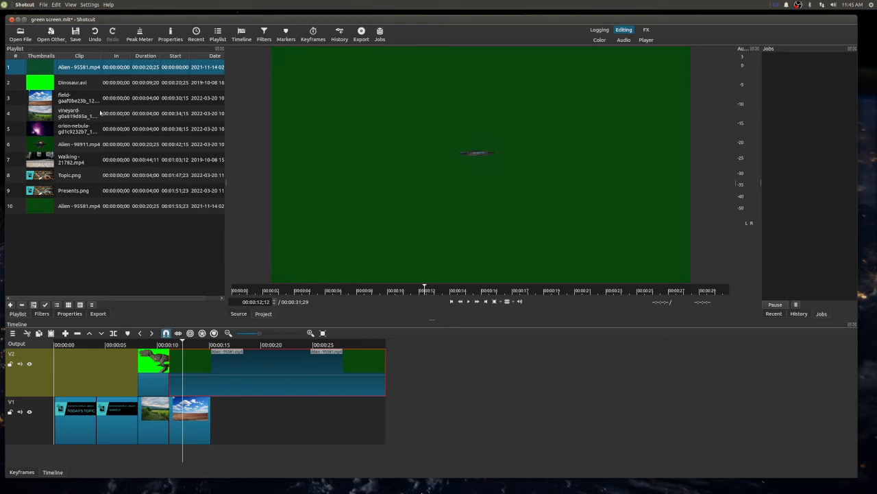
{"action": "left_click", "coordinate": [63, 79]}
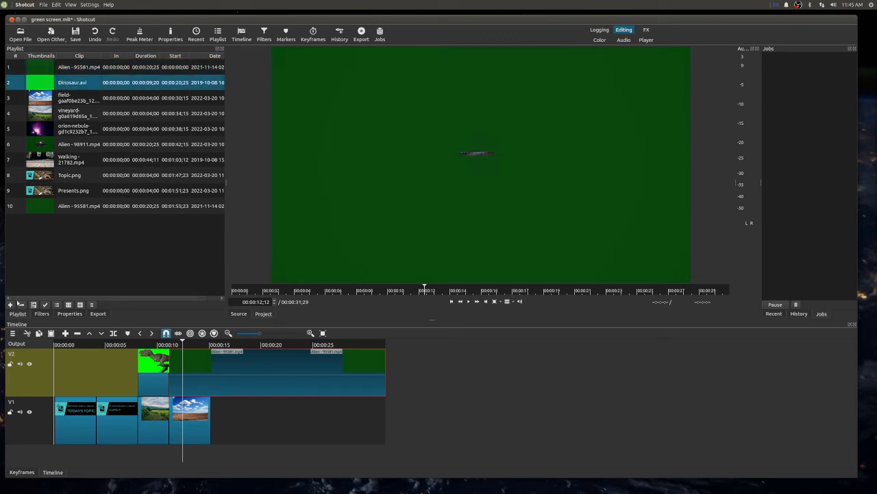
{"action": "right_click", "coordinate": [75, 208]}
{"action": "left_click", "coordinate": [91, 206]}
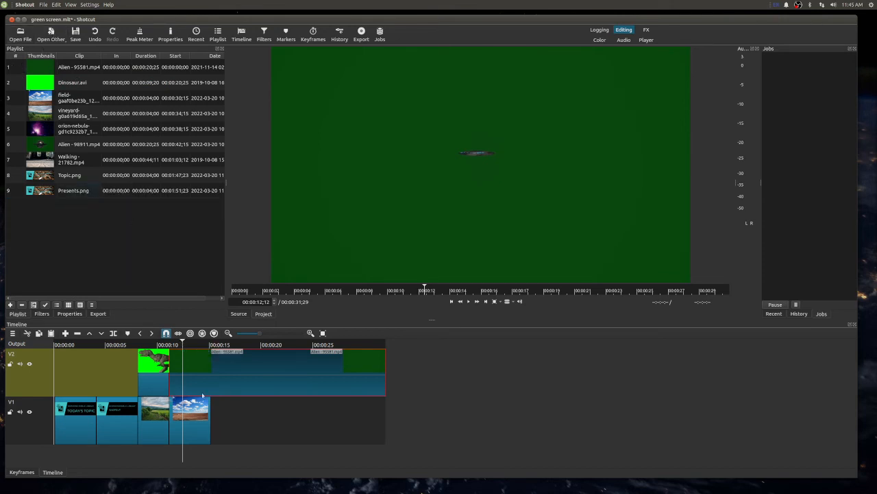
- Try a Chroma Key: Simple filter on the Alien - 95581.mp4 clip, sampling its dark green background as the key color
{"action": "left_click", "coordinate": [43, 314]}
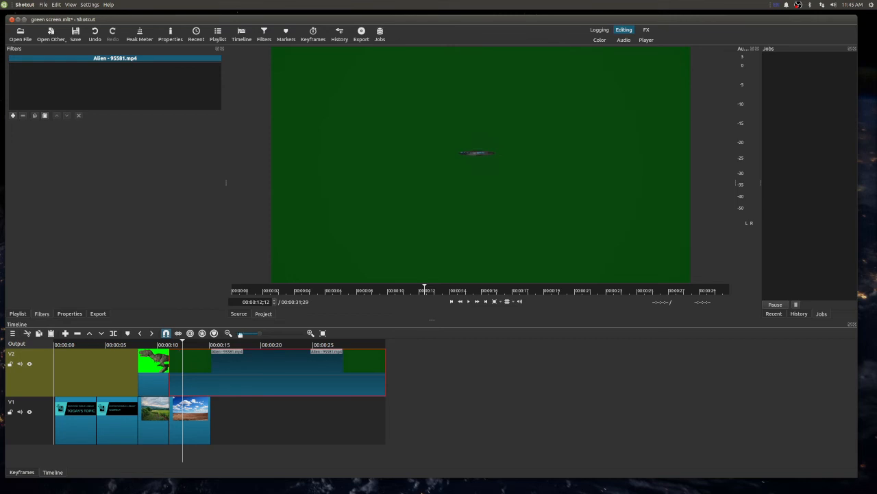
{"action": "left_click", "coordinate": [12, 116]}
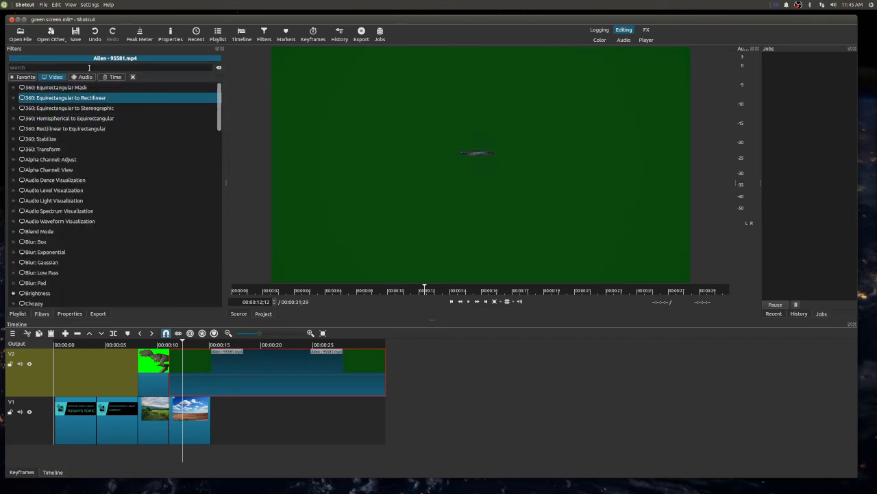
{"action": "type", "text": "chroma"}
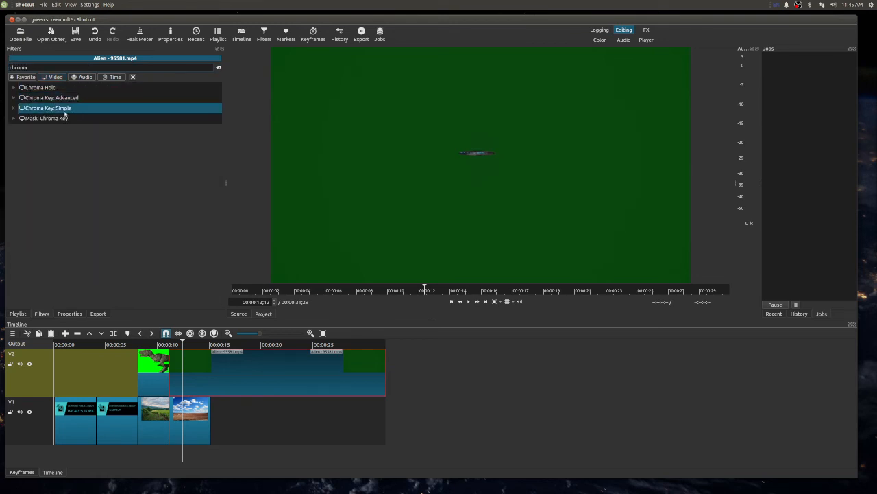
{"action": "left_click", "coordinate": [66, 110]}
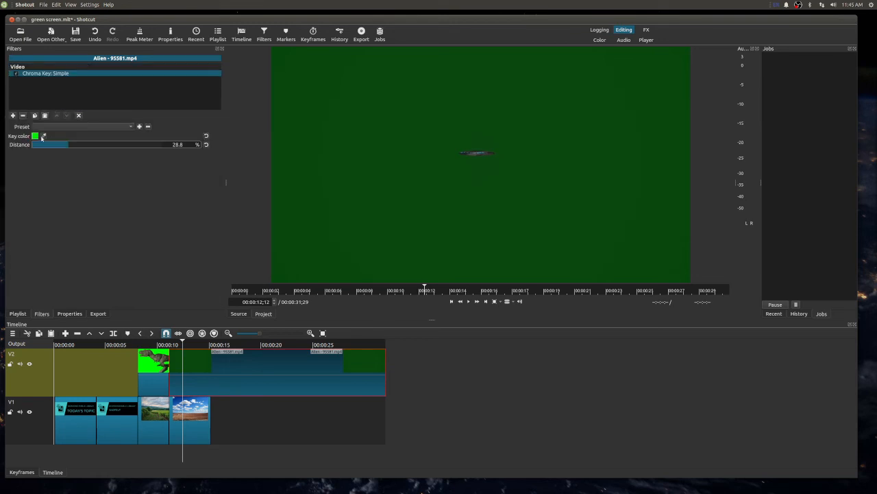
{"action": "left_click", "coordinate": [367, 179]}
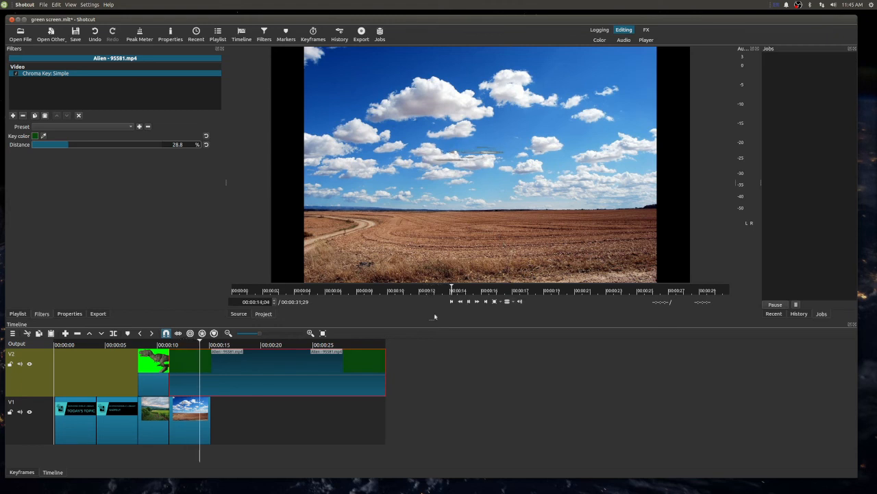
- Play back the keyed alien clip over the field, and extend the field image on V1 to nearly the alien clip's end
{"action": "key", "text": "space"}
{"action": "left_click", "coordinate": [185, 344]}
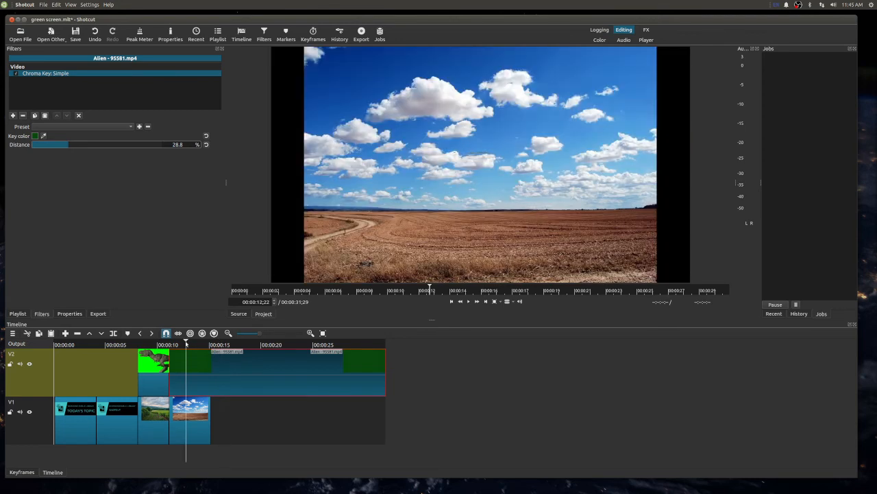
{"action": "key", "text": "space"}
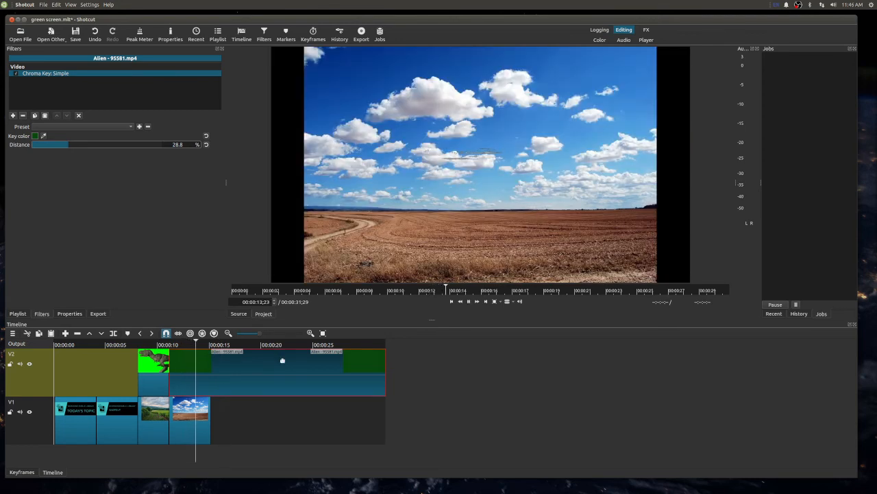
{"action": "left_click_drag", "start_coordinate": [210, 431], "coordinate": [370, 440]}
{"action": "key", "text": "space"}
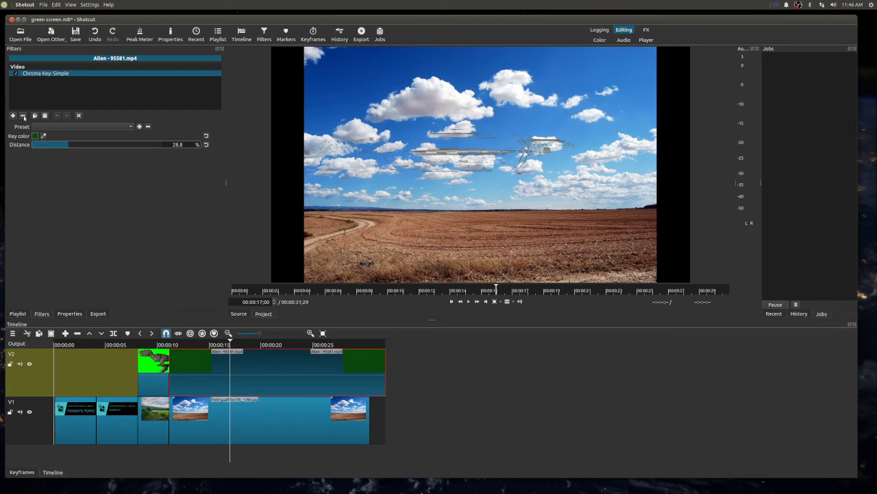
- Replace the alien clip's Chroma Key: Simple filter with Chroma Key: Advanced
{"action": "left_click", "coordinate": [23, 116]}
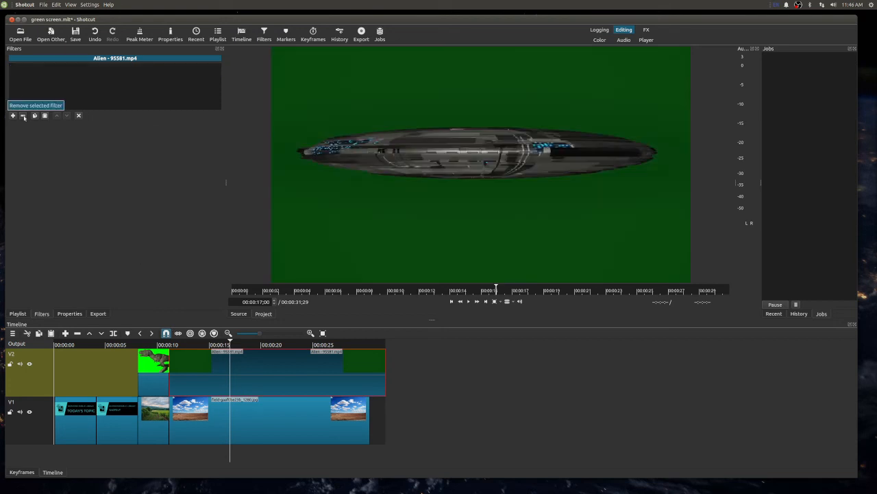
{"action": "left_click", "coordinate": [13, 116]}
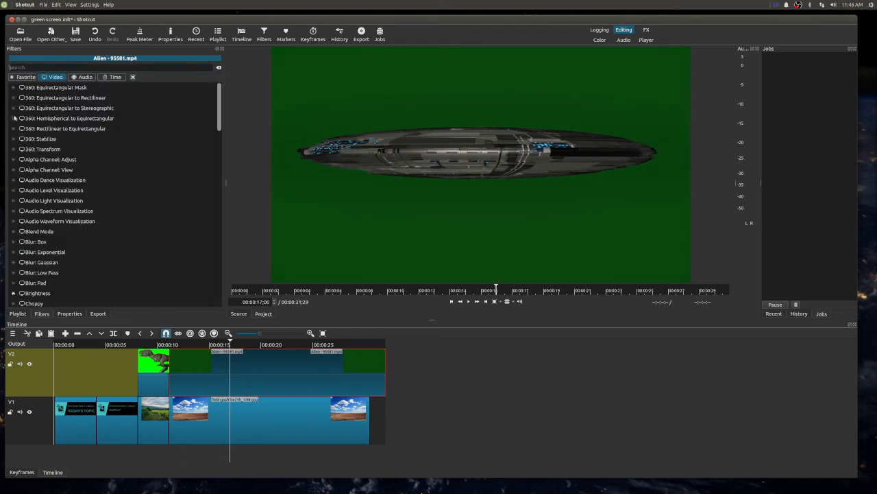
{"action": "scroll", "coordinate": [27, 199], "scroll_direction": "down", "scroll_amount": 1}
{"action": "scroll", "coordinate": [27, 199], "scroll_direction": "down", "scroll_amount": 5}
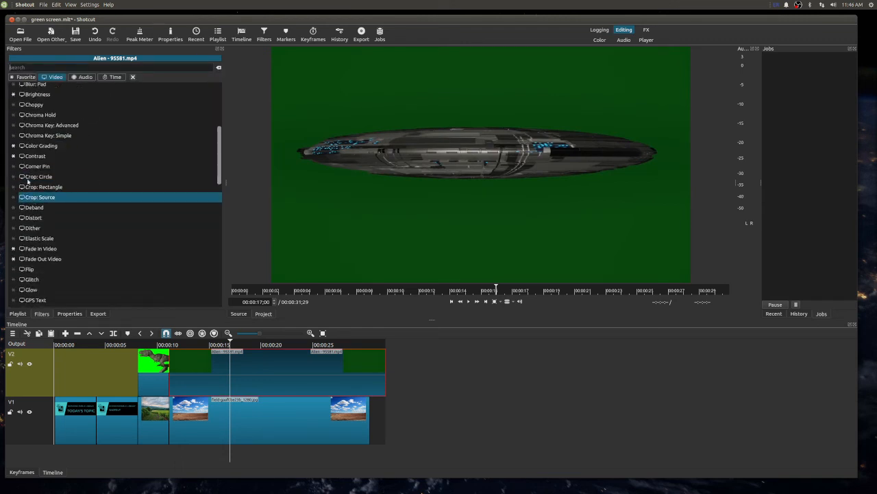
{"action": "left_click", "coordinate": [41, 126]}
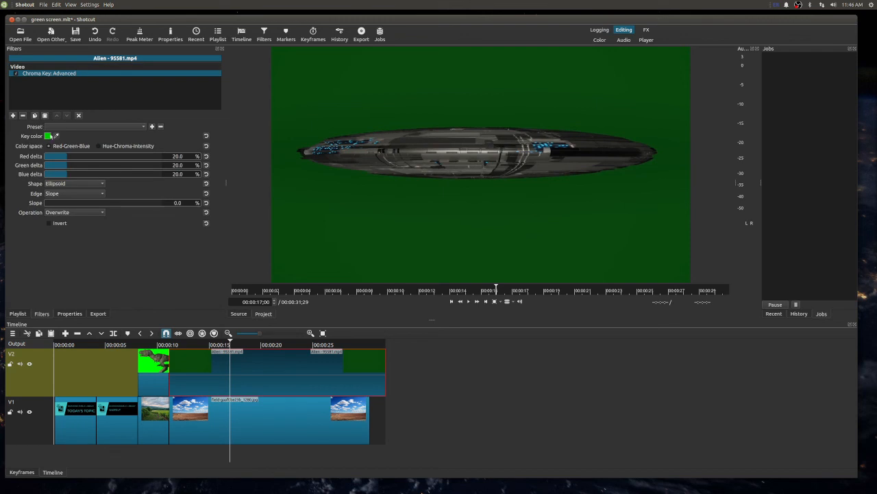
- Key out the alien clip's sampled dark green background with red delta 8.4%, green delta 3.8% and blue delta 23.7%
{"action": "left_click", "coordinate": [56, 136]}
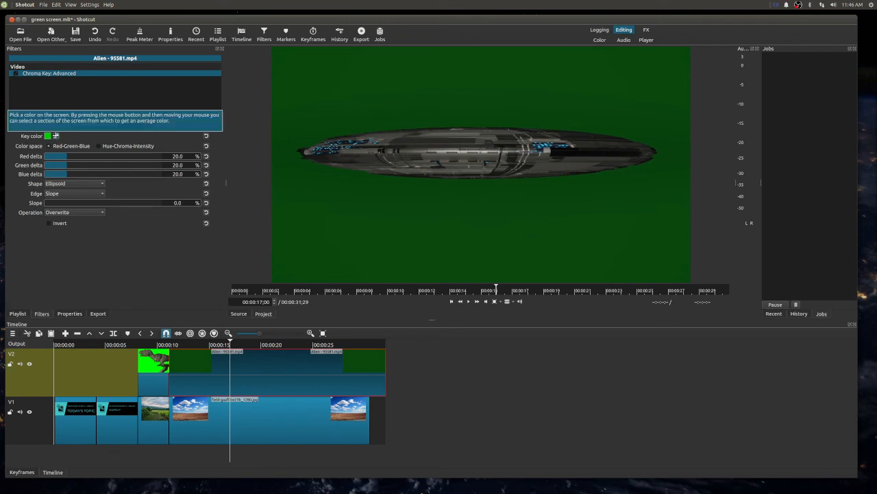
{"action": "left_click", "coordinate": [341, 221]}
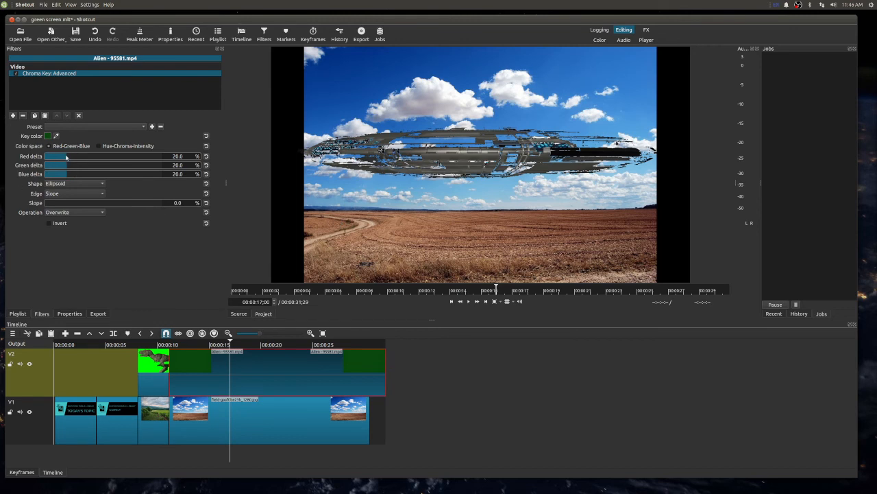
{"action": "left_click_drag", "start_coordinate": [66, 157], "coordinate": [49, 163]}
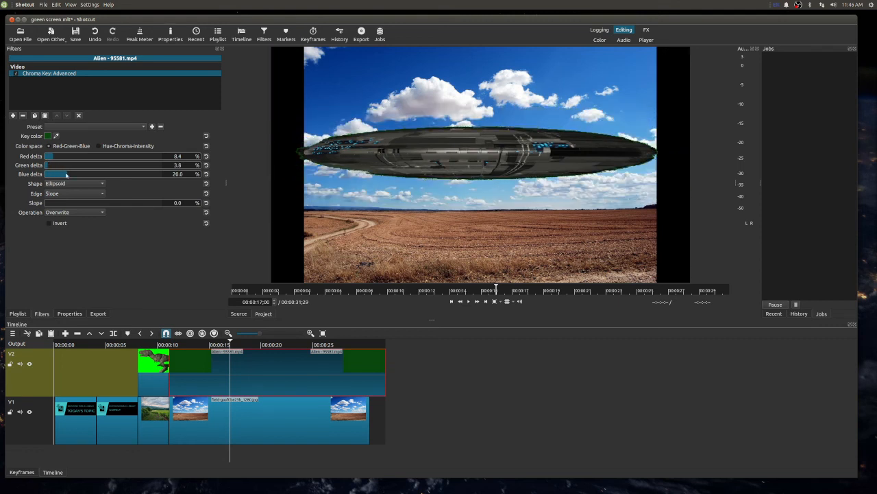
{"action": "mouse_move", "coordinate": [66, 175]}
{"action": "left_mouse_down"}
{"action": "mouse_move", "coordinate": [49, 176]}
{"action": "mouse_move", "coordinate": [82, 176]}
{"action": "mouse_move", "coordinate": [72, 176]}
{"action": "left_mouse_up"}
{"action": "left_click", "coordinate": [163, 344]}
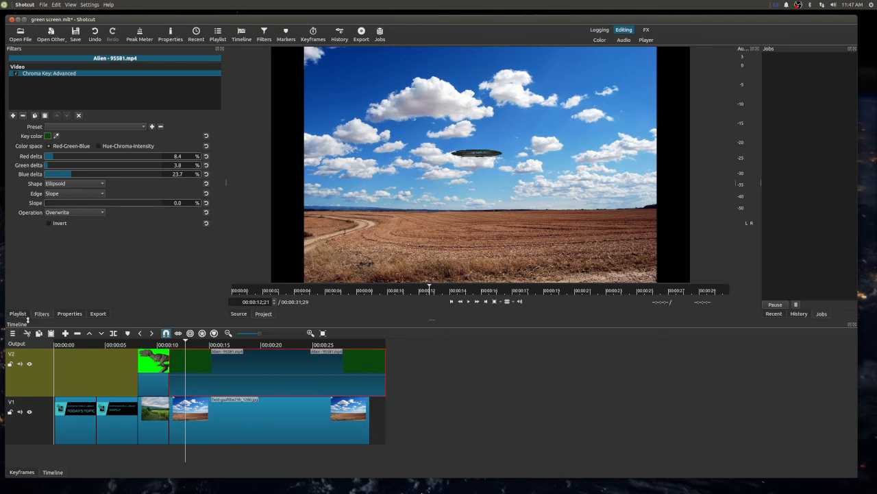
- Add a Size, Position & Rotate filter to the alien clip, scaling it to about 81.5% at position about 120, 185
{"action": "left_click", "coordinate": [13, 116]}
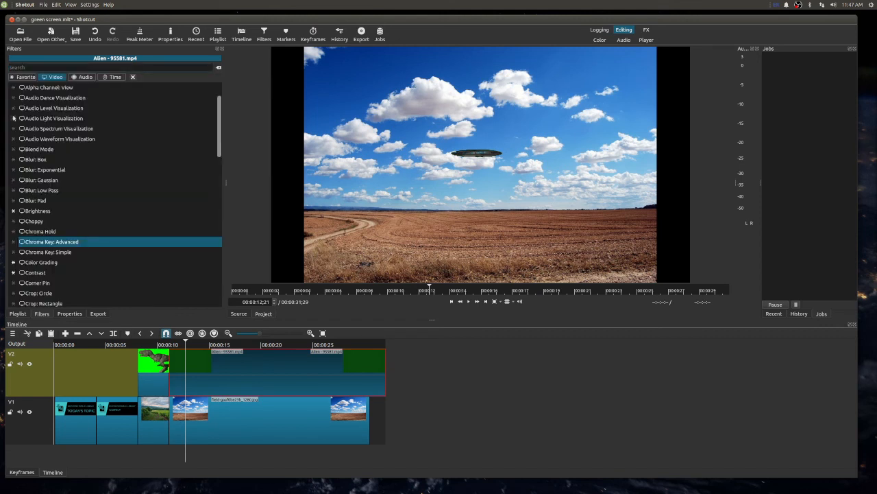
{"action": "left_click", "coordinate": [28, 77]}
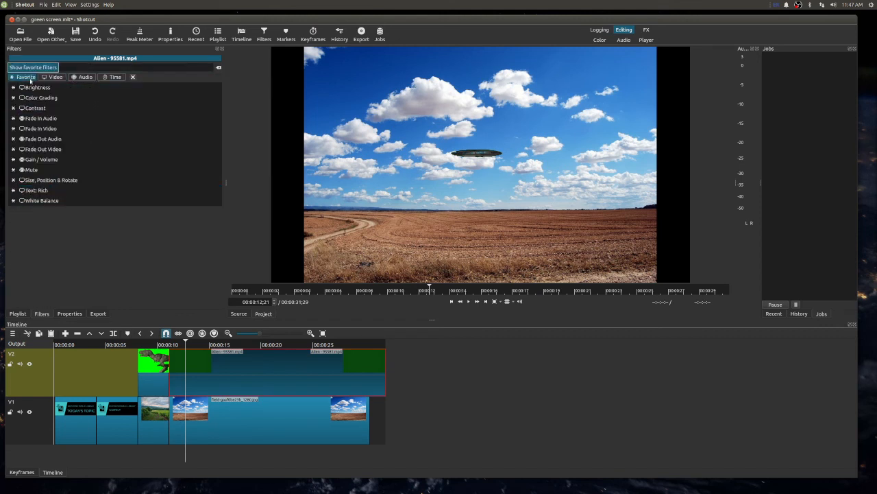
{"action": "left_click", "coordinate": [48, 181]}
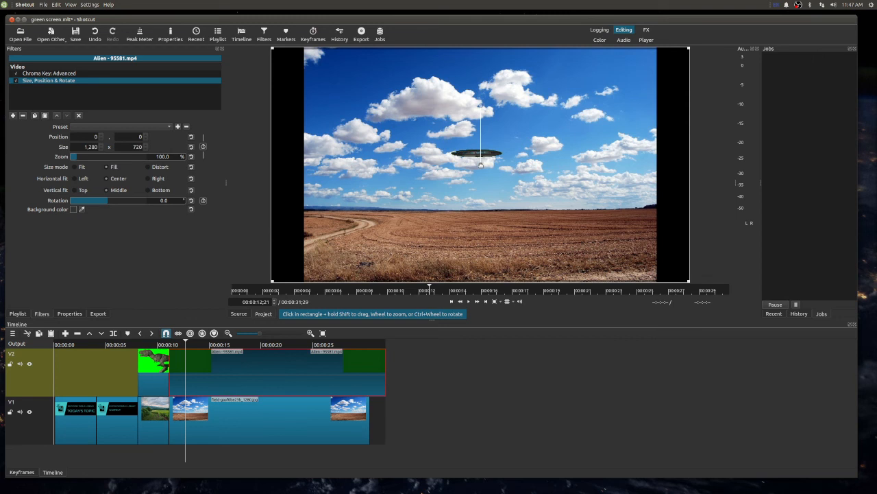
{"action": "left_click_drag", "start_coordinate": [483, 175], "coordinate": [483, 216]}
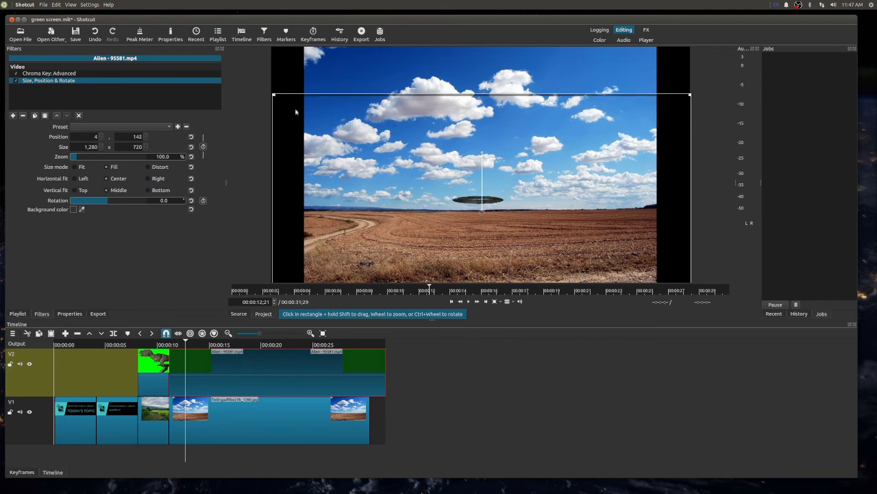
{"action": "left_click_drag", "start_coordinate": [279, 103], "coordinate": [355, 149]}
{"action": "left_click_drag", "start_coordinate": [516, 224], "coordinate": [481, 202]}
{"action": "key", "text": "space"}
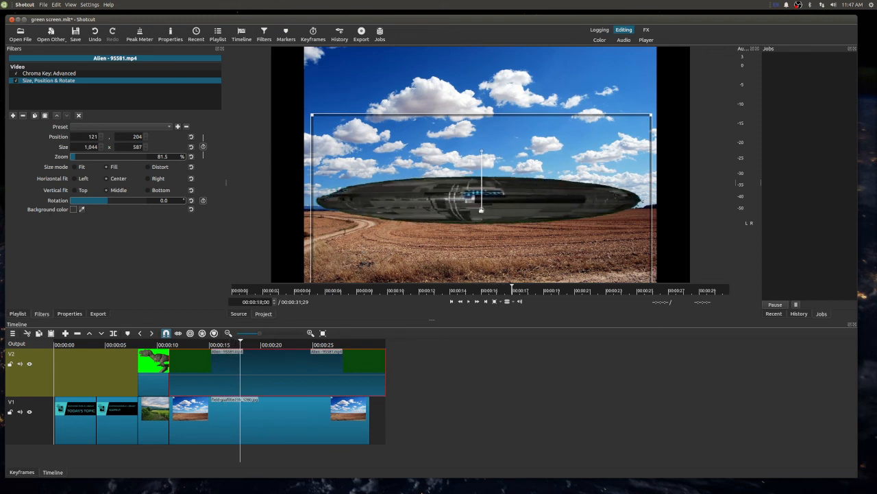
{"action": "left_click_drag", "start_coordinate": [482, 209], "coordinate": [482, 203]}
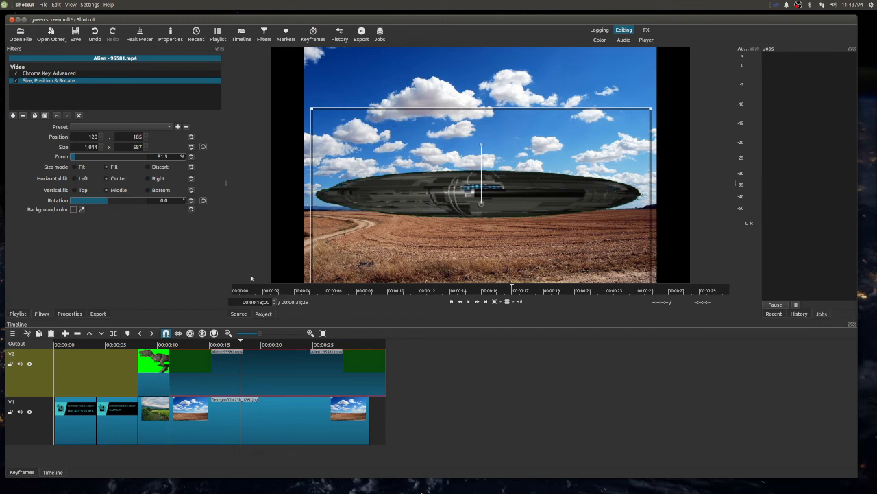
- Preview the alien clip and shrink it to about 33.1% zoom at position about 400, 359, just above the field's horizon
{"action": "left_click", "coordinate": [184, 340]}
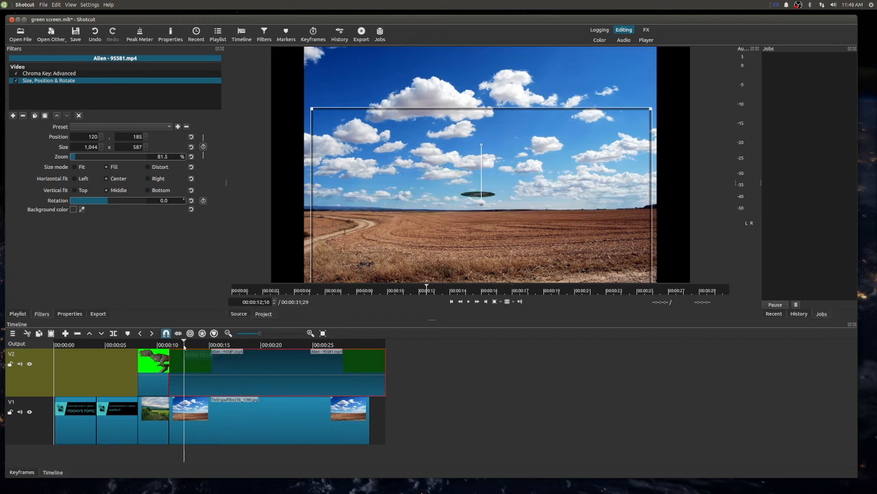
{"action": "key", "text": "space"}
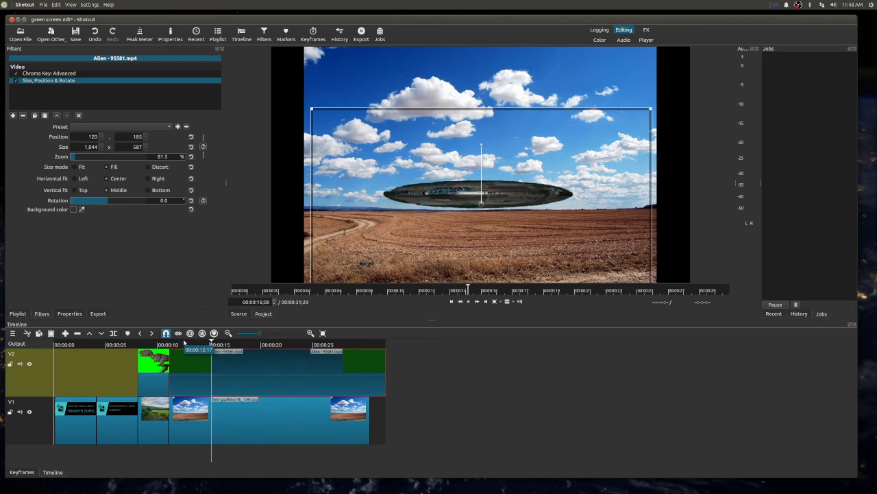
{"action": "left_click_drag", "start_coordinate": [312, 107], "coordinate": [468, 198]}
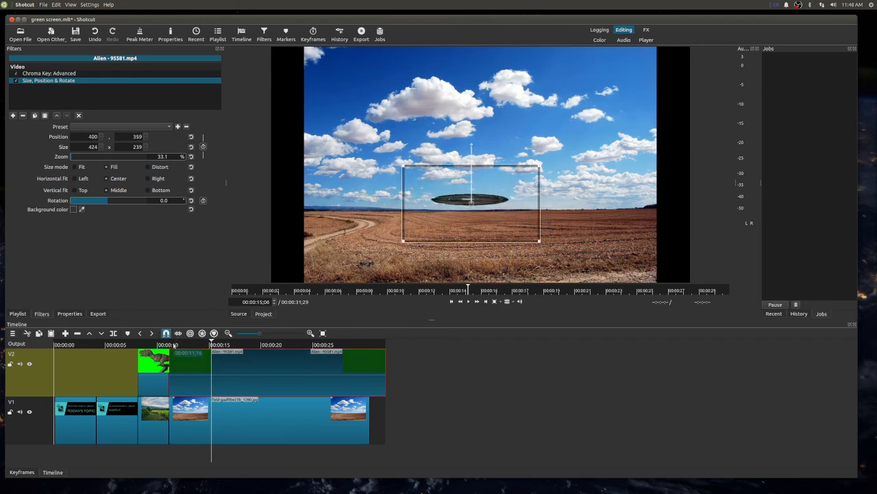
{"action": "left_click", "coordinate": [172, 345]}
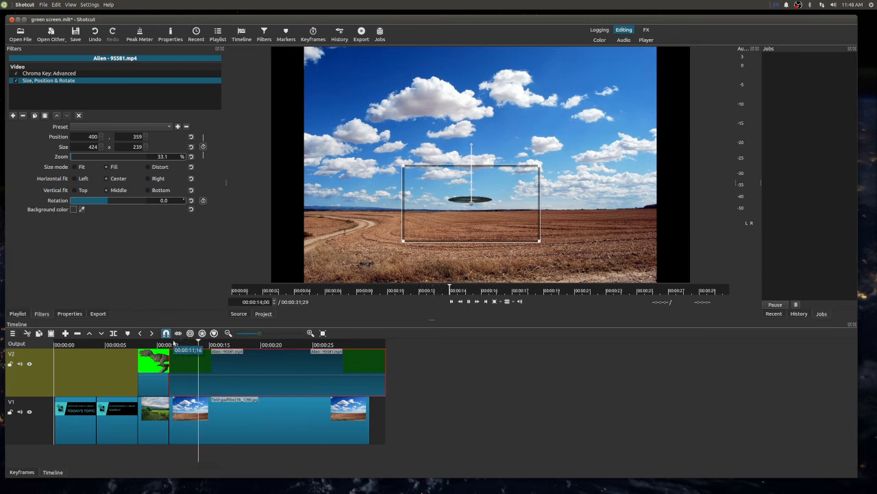
{"action": "key", "text": "space"}
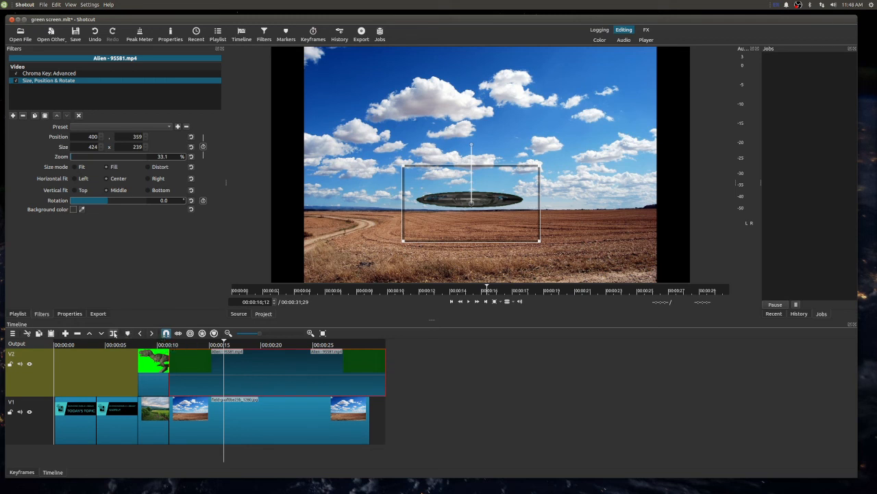
- Split the alien clip and the field image at 00:00:16;12 and delete both parts after the cut
{"action": "left_click", "coordinate": [114, 334]}
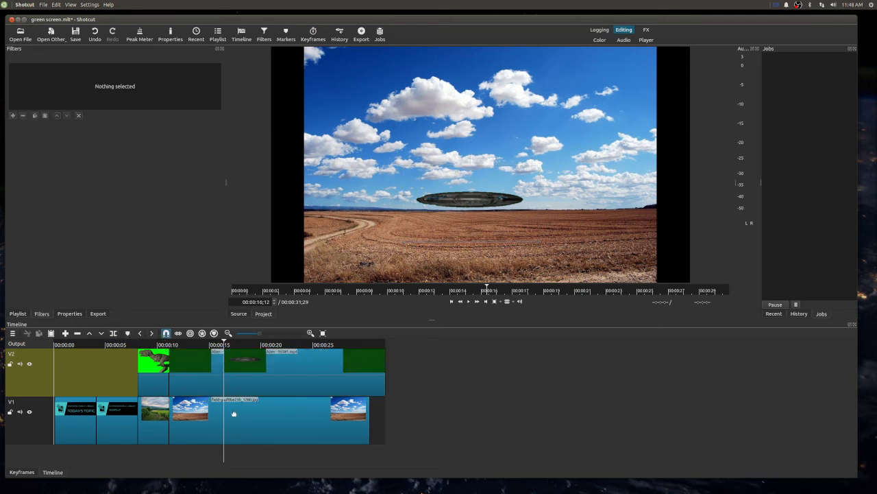
{"action": "left_click", "coordinate": [233, 414]}
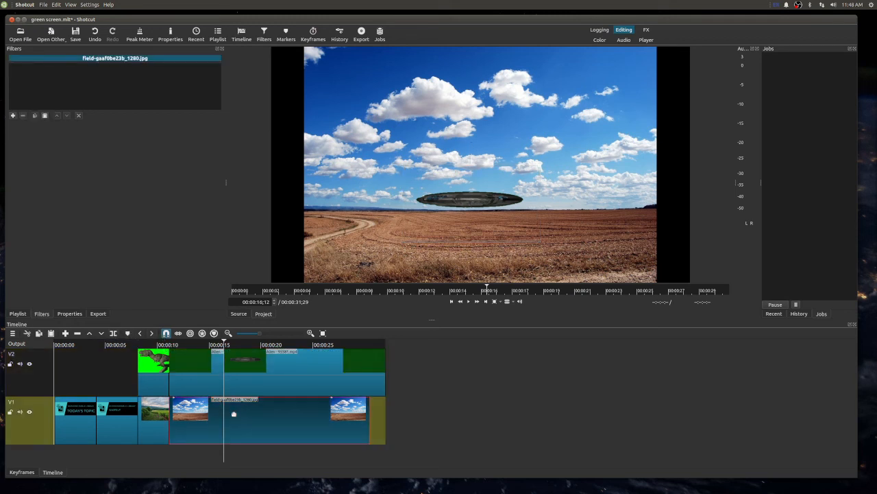
{"action": "left_click", "coordinate": [114, 334]}
{"action": "left_click", "coordinate": [289, 380]}
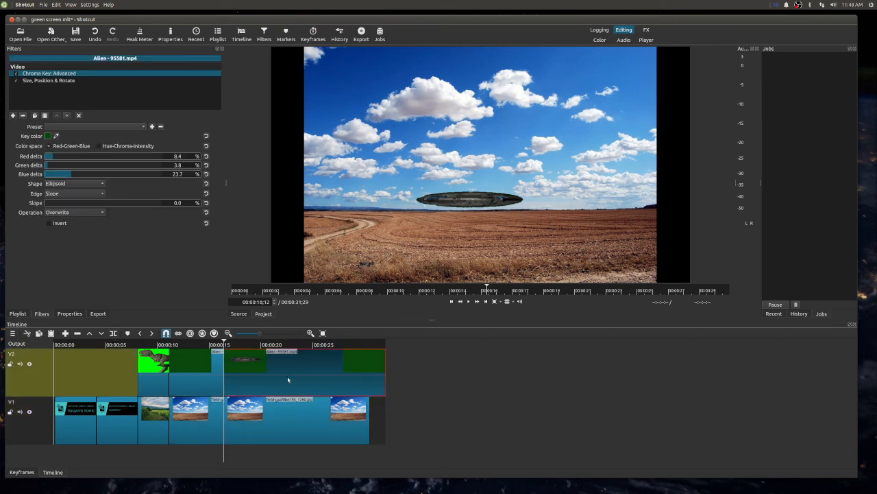
{"action": "key", "text": "Delete"}
{"action": "left_click", "coordinate": [286, 402]}
{"action": "key", "text": "Delete"}
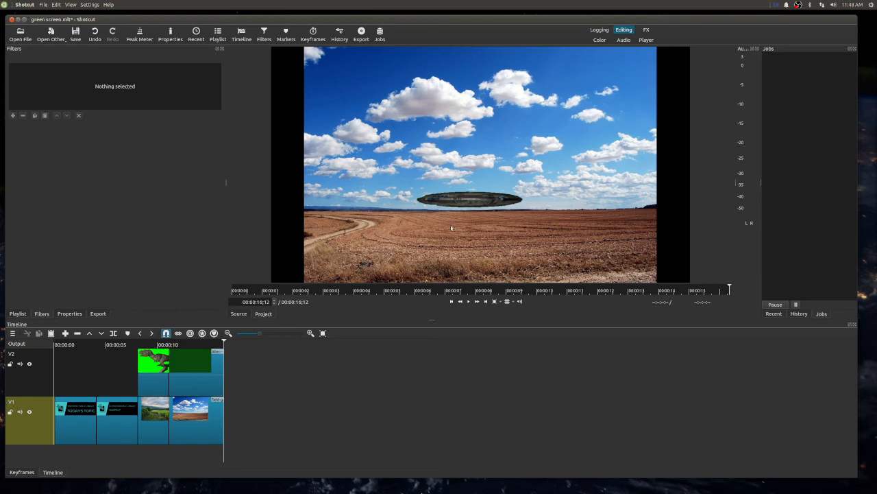
- Add a Size, Position & Rotate filter to the field image and enlarge it to about 122.6% to fill the frame
{"action": "left_click", "coordinate": [190, 424]}
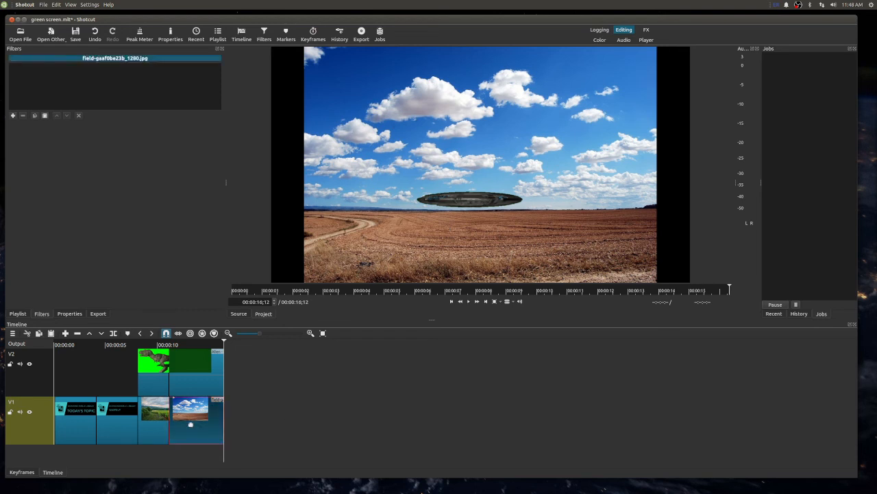
{"action": "left_click", "coordinate": [12, 115]}
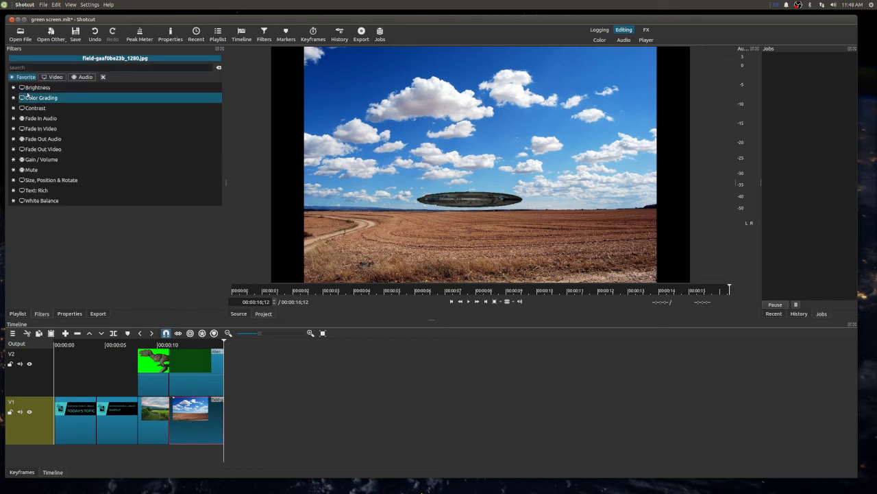
{"action": "left_click", "coordinate": [37, 181]}
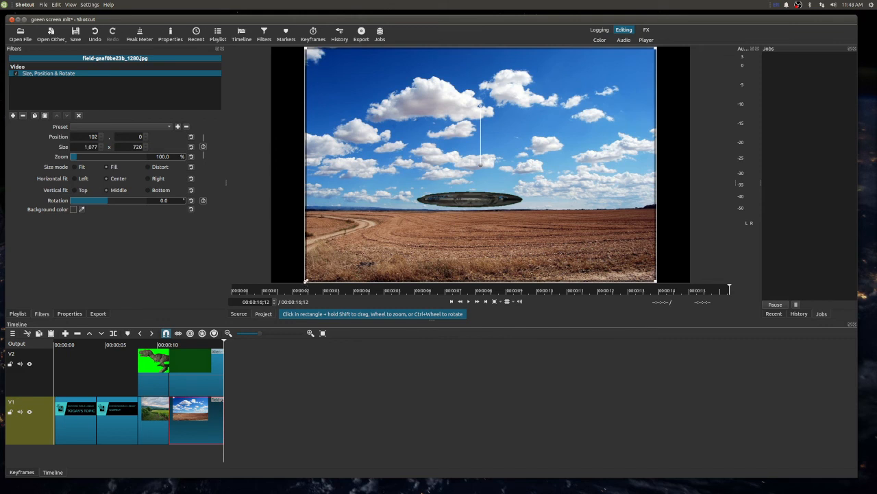
{"action": "left_click_drag", "start_coordinate": [296, 287], "coordinate": [250, 311]}
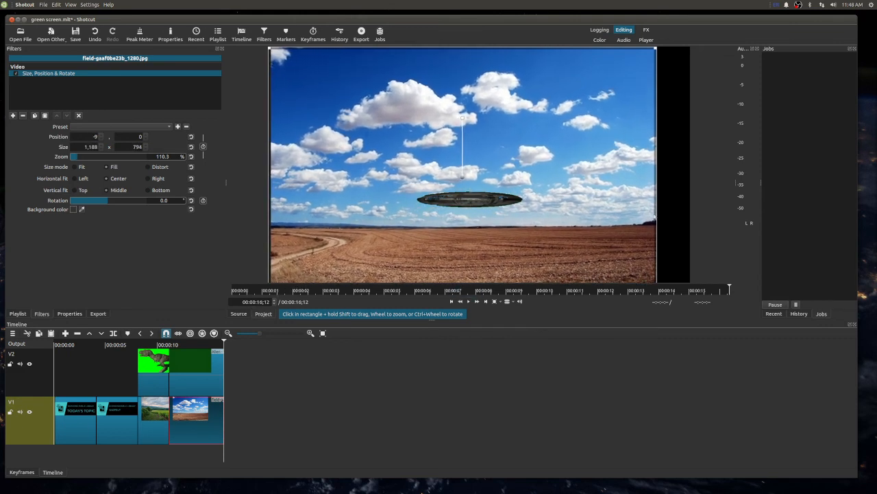
{"action": "left_click_drag", "start_coordinate": [659, 48], "coordinate": [696, 18]}
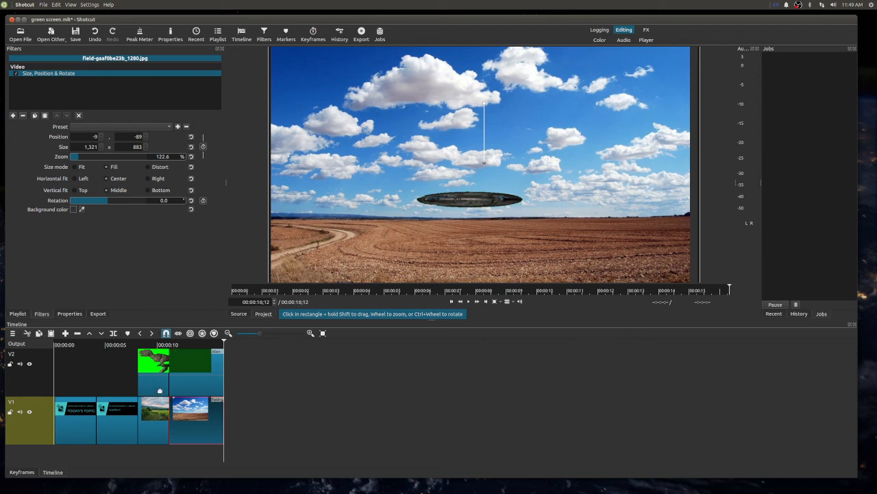
- Add a Size, Position & Rotate filter to the vineyard image and enlarge it to about 123.4% to fill the frame
{"action": "left_click", "coordinate": [158, 414]}
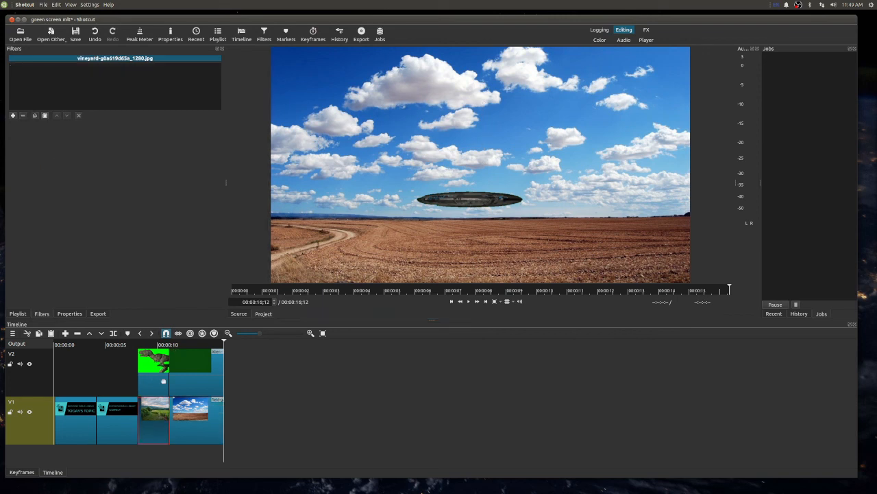
{"action": "double_click", "coordinate": [155, 415]}
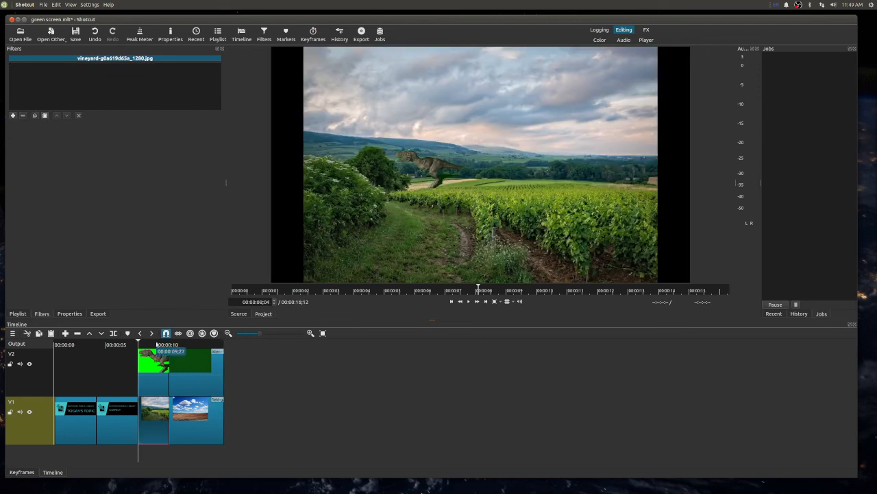
{"action": "left_click", "coordinate": [157, 345]}
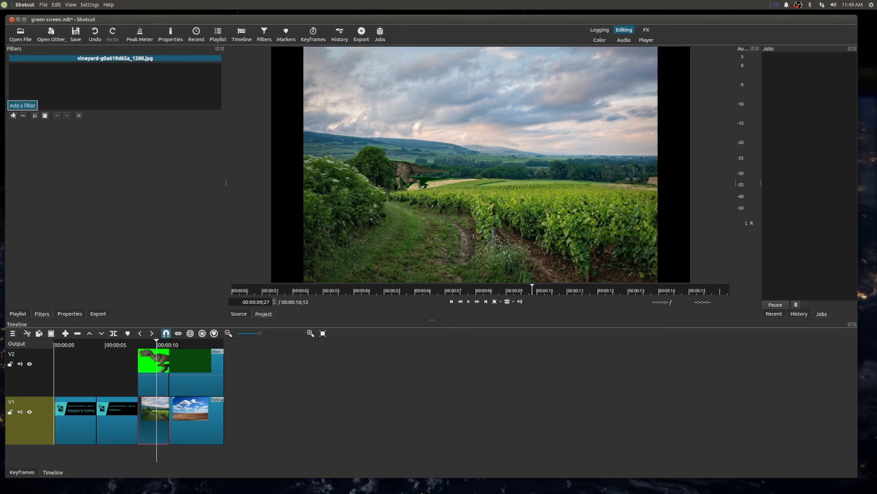
{"action": "left_click", "coordinate": [13, 115]}
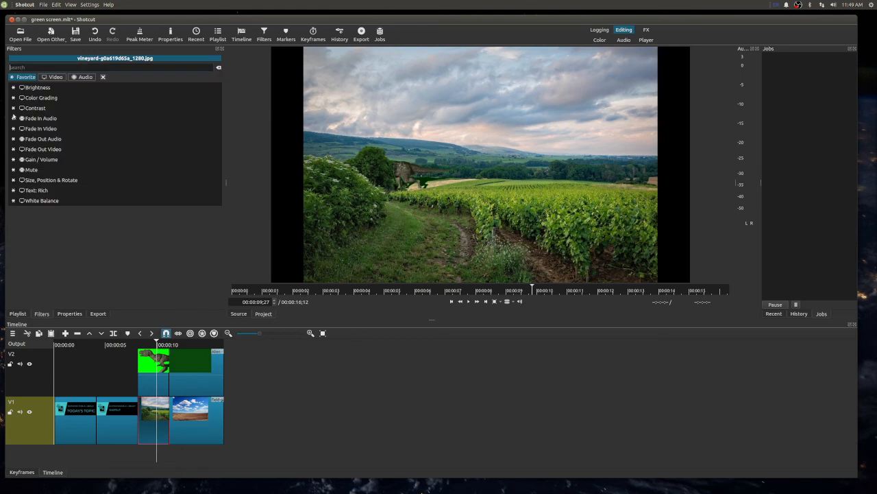
{"action": "left_click", "coordinate": [44, 181]}
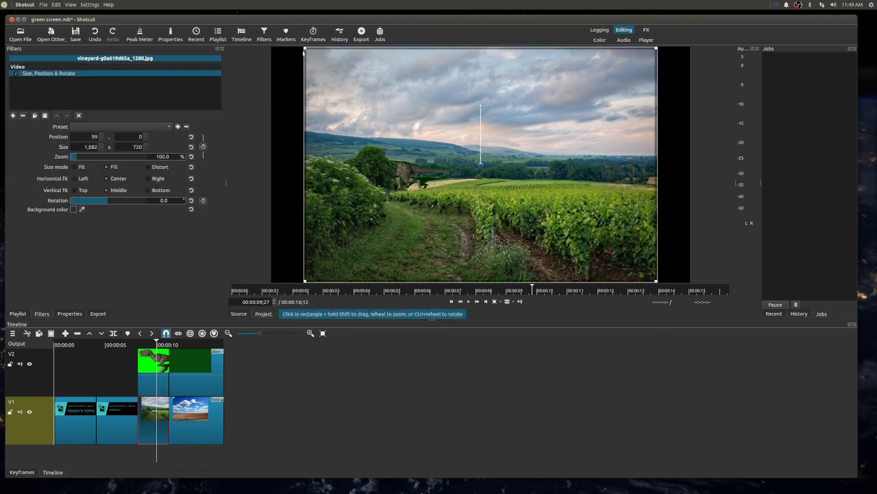
{"action": "left_click_drag", "start_coordinate": [304, 48], "coordinate": [231, 23]}
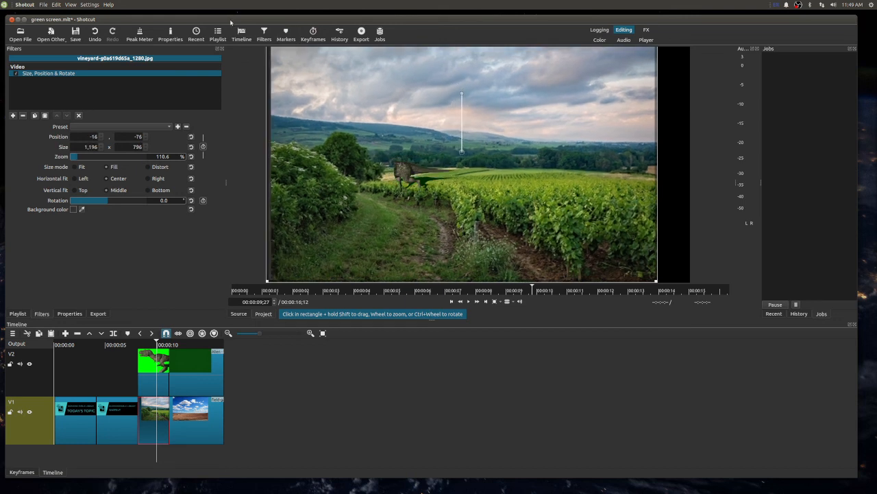
{"action": "left_click_drag", "start_coordinate": [656, 281], "coordinate": [726, 316]}
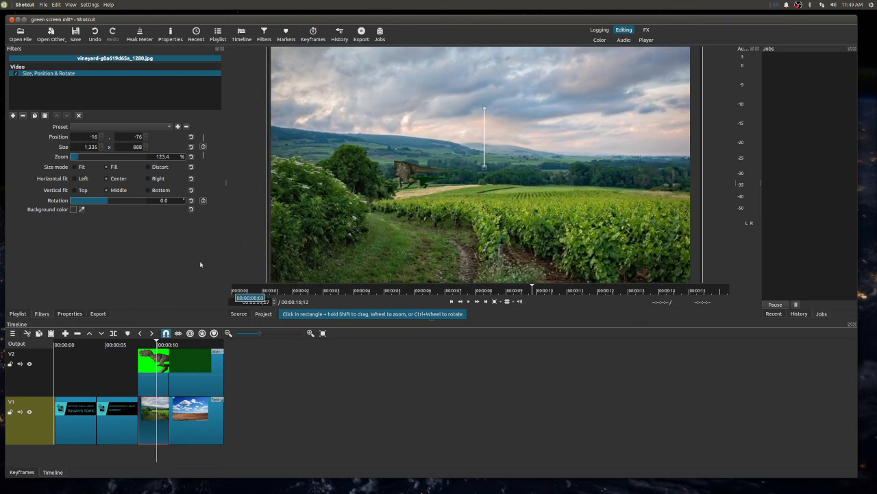
- Move the Dinosaur.avi clip's frame to position about 330, 347, beside the bushes in the vineyard
{"action": "left_click", "coordinate": [152, 358]}
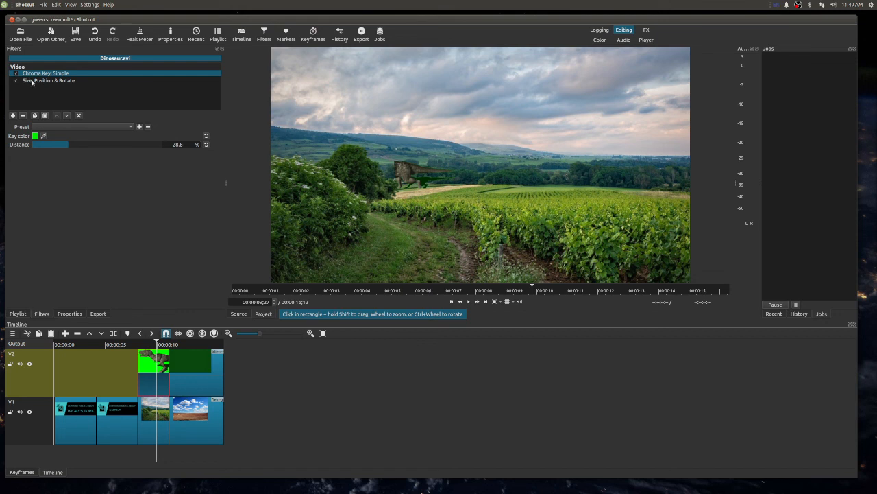
{"action": "left_click", "coordinate": [32, 81]}
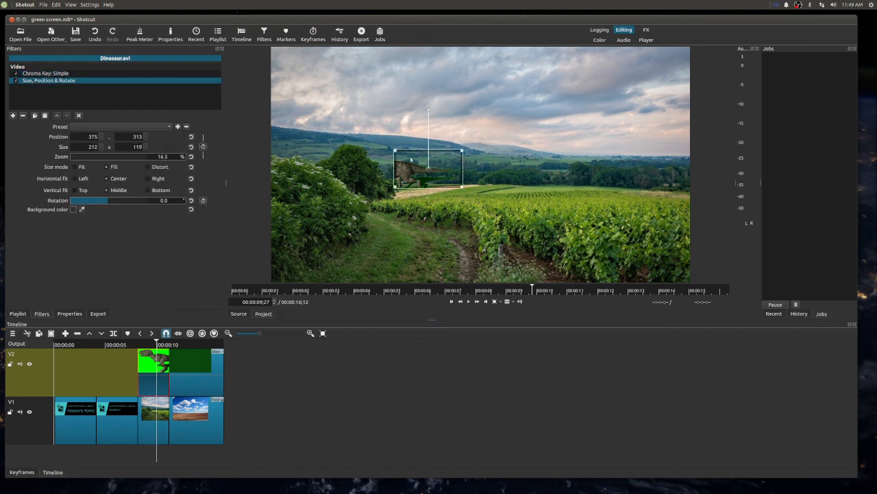
{"action": "left_click_drag", "start_coordinate": [428, 168], "coordinate": [412, 180]}
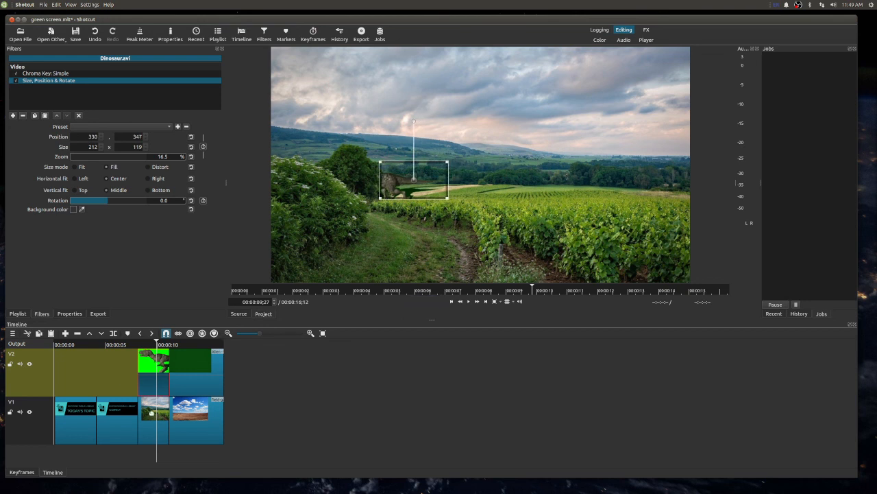
- Play back the project from just before the vineyard scene to the end
{"action": "left_click", "coordinate": [154, 420]}
{"action": "left_click", "coordinate": [102, 344]}
{"action": "left_click", "coordinate": [132, 344]}
{"action": "key", "text": "space"}
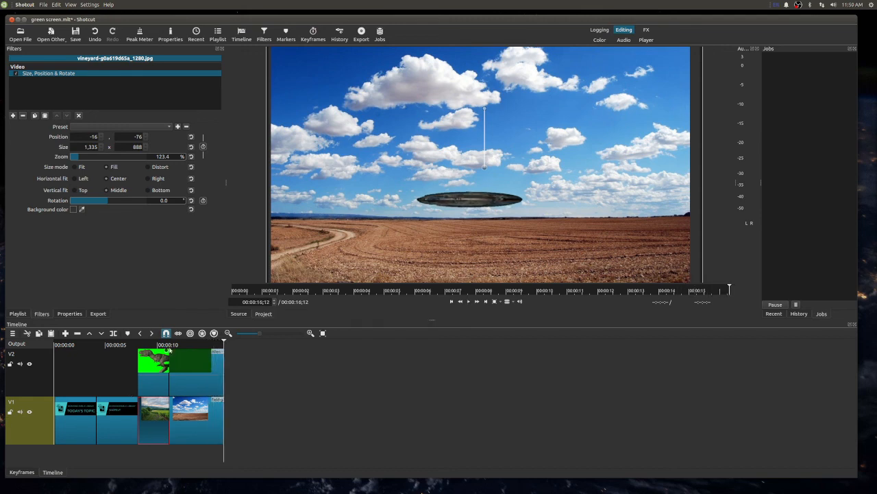
- Split the Alien clip and the field image at 00:00:13;23 and delete the parts after that point
{"action": "left_click", "coordinate": [167, 346]}
{"action": "key", "text": "space"}
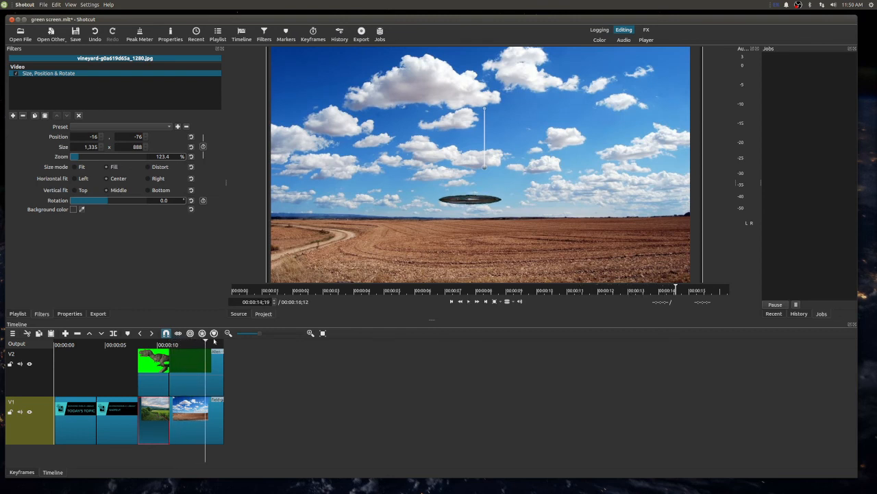
{"action": "left_click", "coordinate": [196, 344]}
{"action": "left_click", "coordinate": [207, 378]}
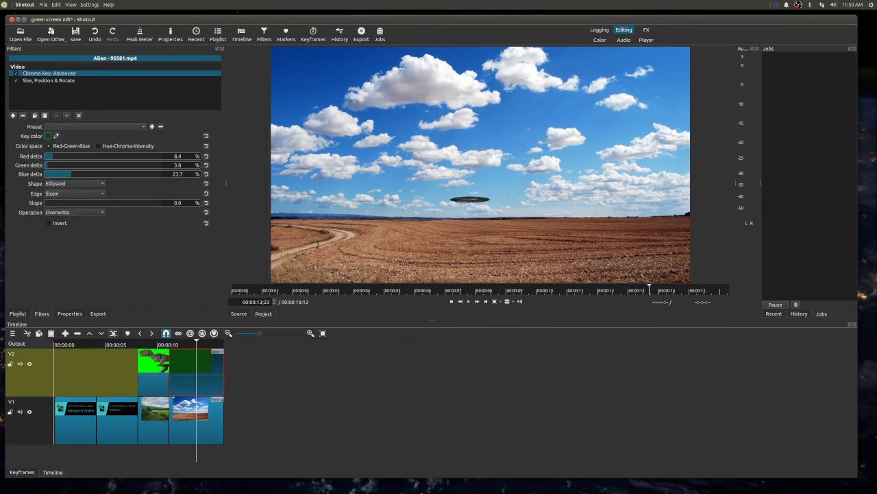
{"action": "left_click", "coordinate": [113, 334]}
{"action": "left_click", "coordinate": [206, 419]}
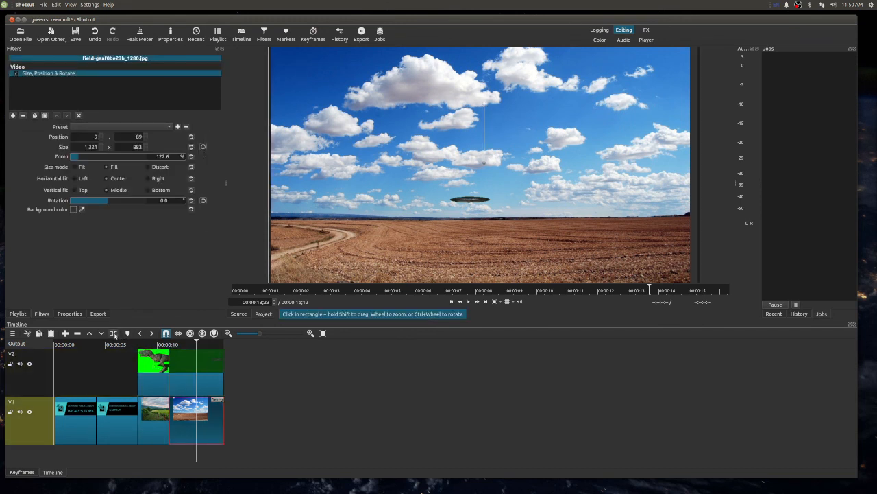
{"action": "left_click", "coordinate": [114, 334]}
{"action": "left_click", "coordinate": [203, 407]}
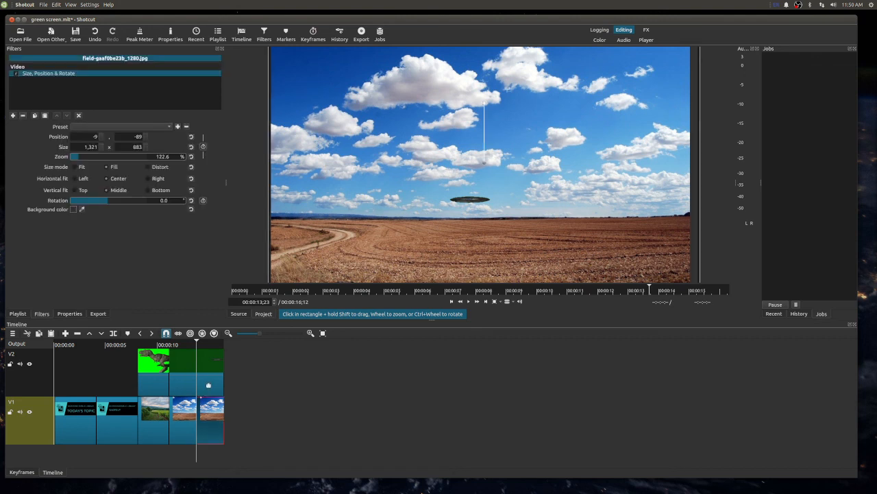
{"action": "key", "text": "Delete"}
{"action": "left_click", "coordinate": [208, 383]}
{"action": "key", "text": "Delete"}
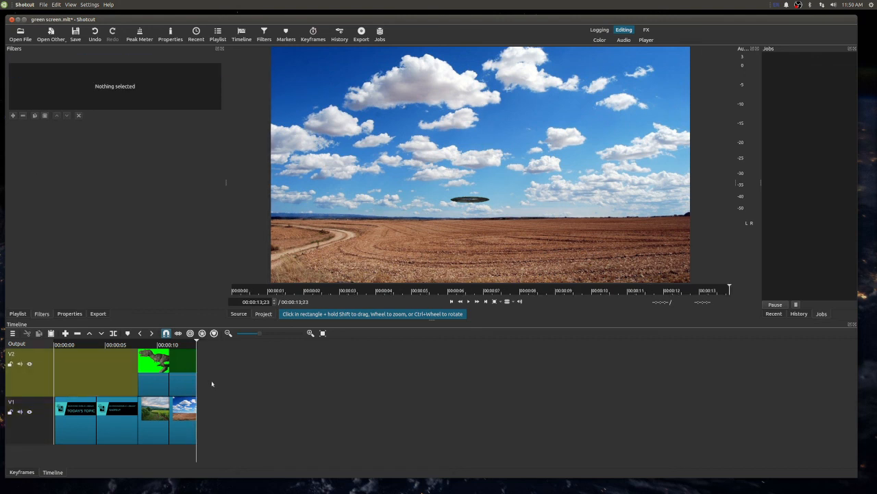
- Split the Presents.png title at 00:00:02;06 and ripple-delete its second part
{"action": "left_click", "coordinate": [89, 422]}
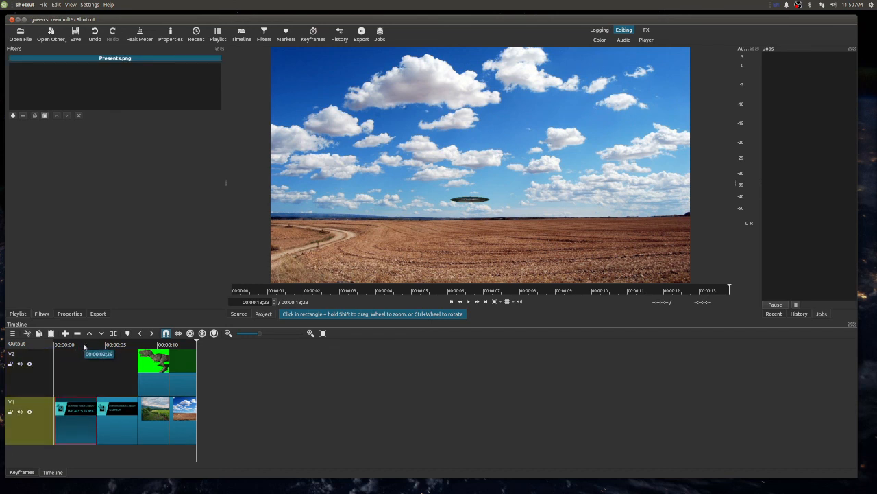
{"action": "left_click", "coordinate": [85, 344]}
{"action": "left_click", "coordinate": [56, 345]}
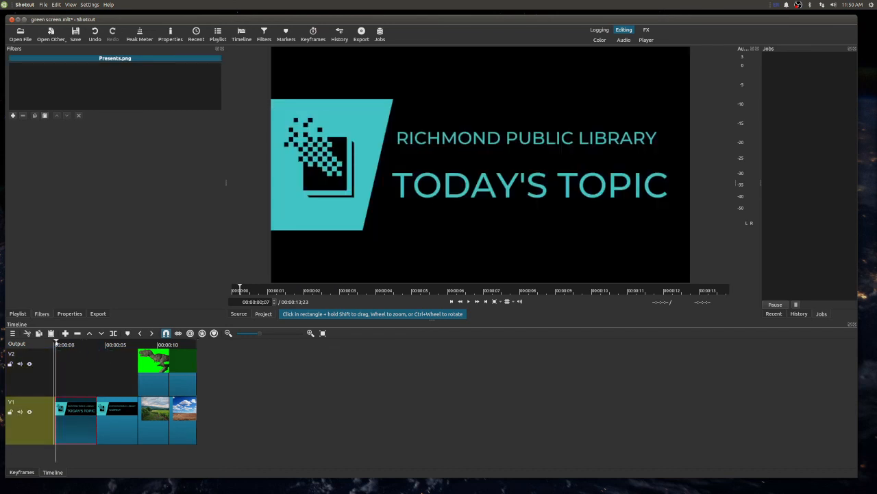
{"action": "key", "text": "space"}
{"action": "key", "text": "space"}
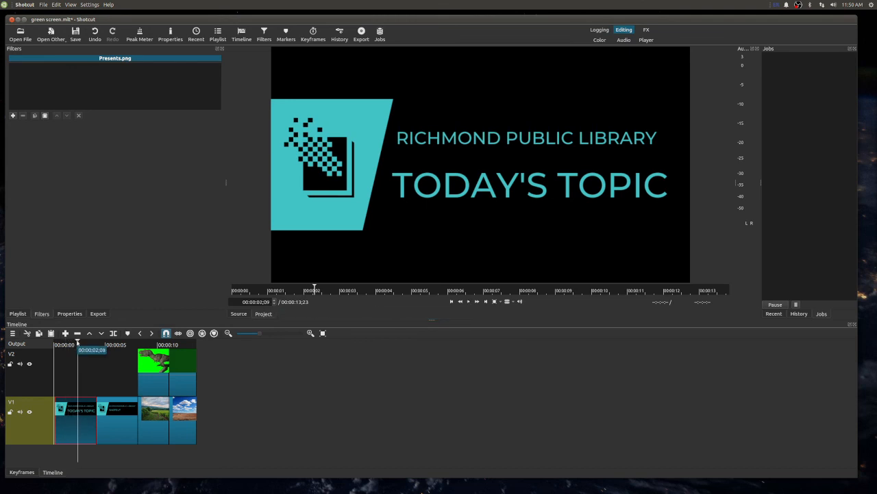
{"action": "left_click", "coordinate": [75, 342]}
{"action": "left_click_drag", "start_coordinate": [75, 343], "coordinate": [77, 344]}
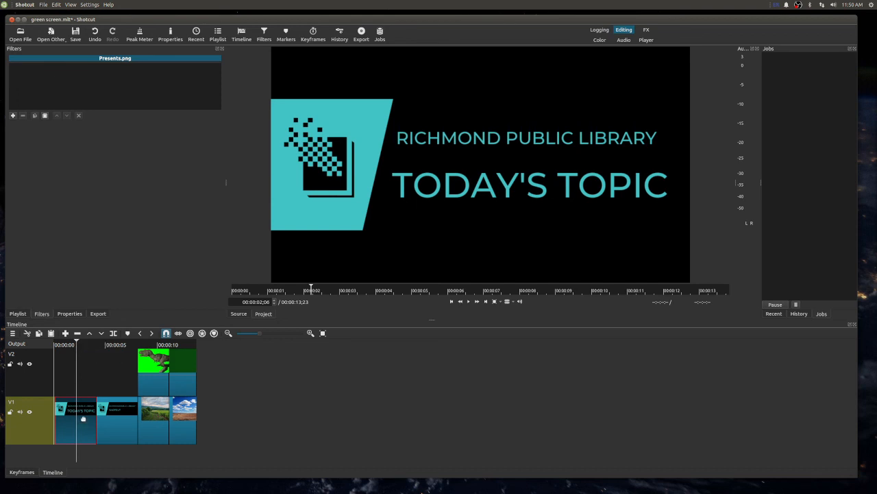
{"action": "left_click", "coordinate": [113, 333]}
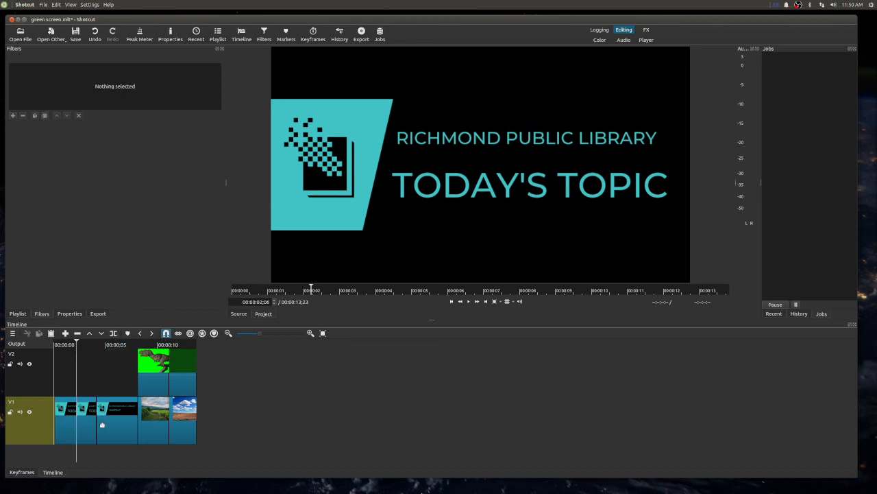
{"action": "left_click", "coordinate": [91, 422]}
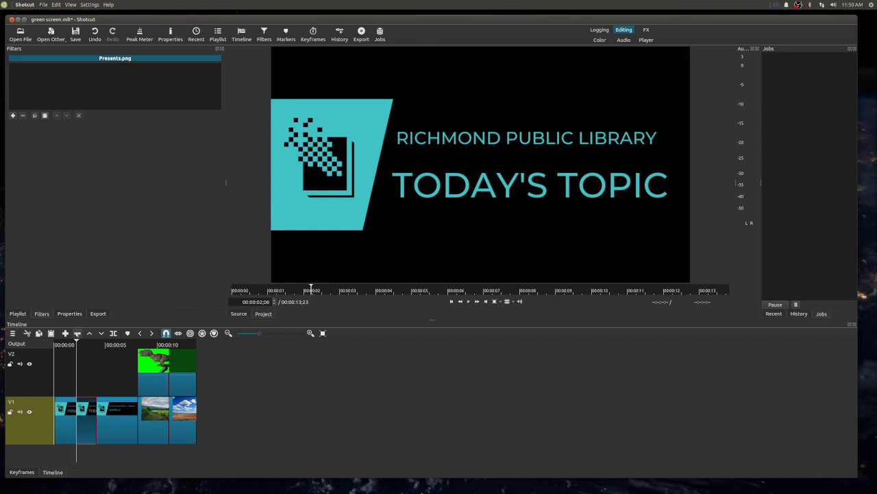
{"action": "left_click", "coordinate": [77, 333]}
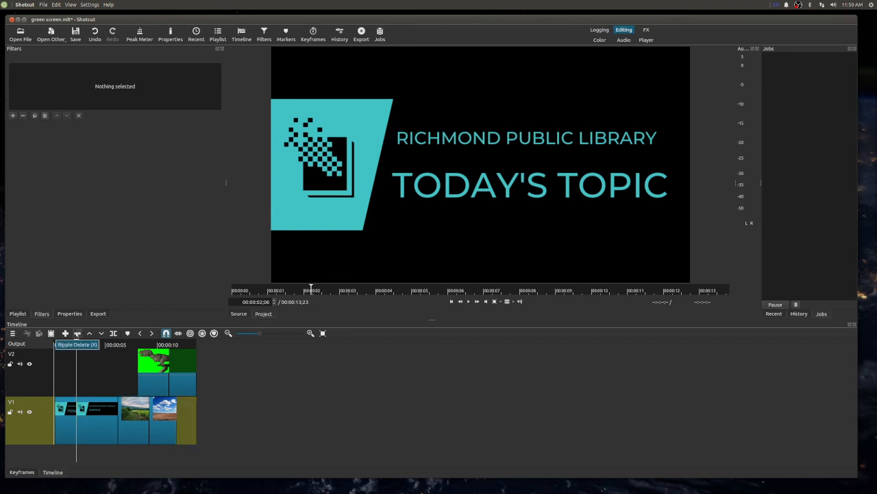
- Split the Topic.png title at 00:00:04;07 and ripple-delete its second part
{"action": "left_click", "coordinate": [96, 404]}
{"action": "left_click", "coordinate": [98, 345]}
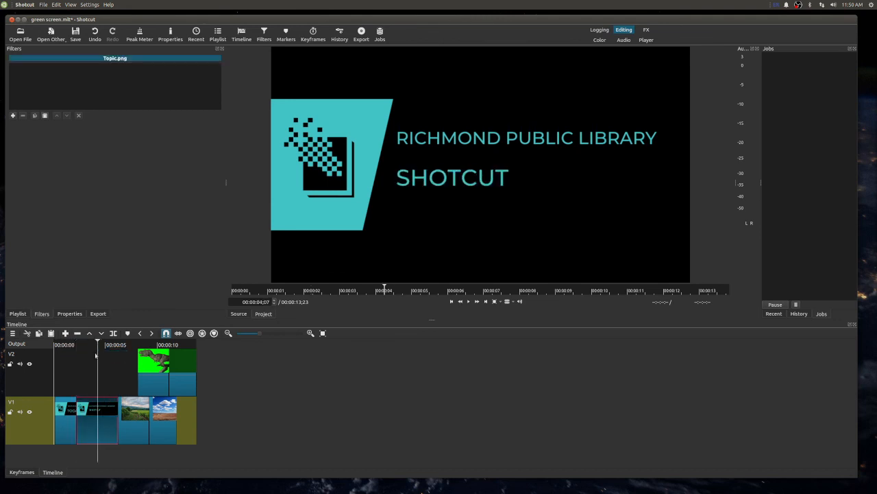
{"action": "left_click", "coordinate": [113, 333]}
{"action": "left_click", "coordinate": [109, 410]}
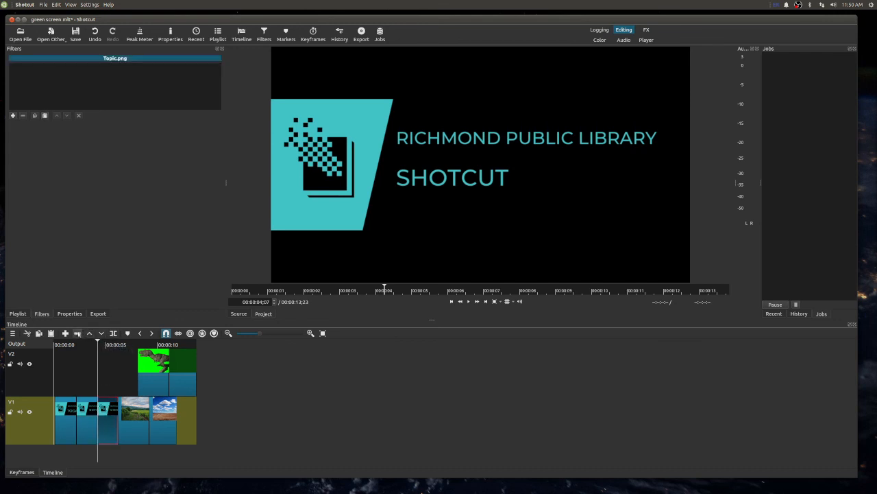
{"action": "left_click", "coordinate": [78, 333]}
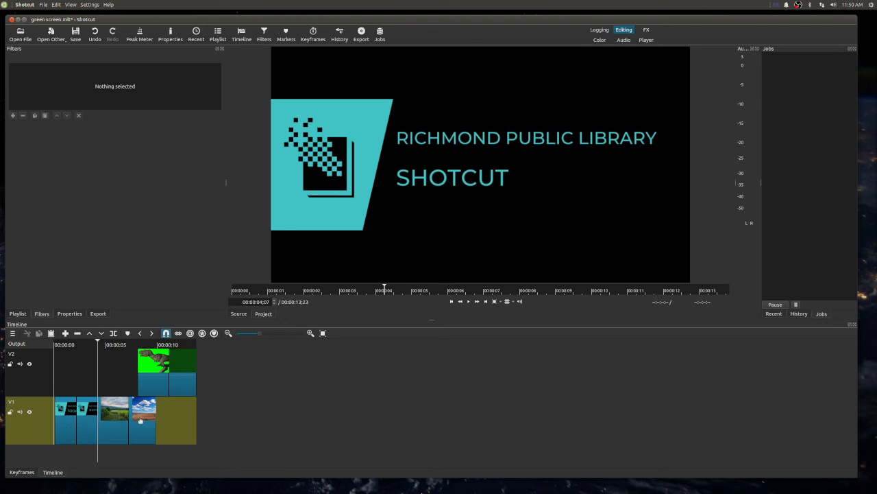
- Move the Dinosaur and Alien clips together on V2 so they line up with the vineyard and field images, and save the project
{"action": "left_click", "coordinate": [177, 385]}
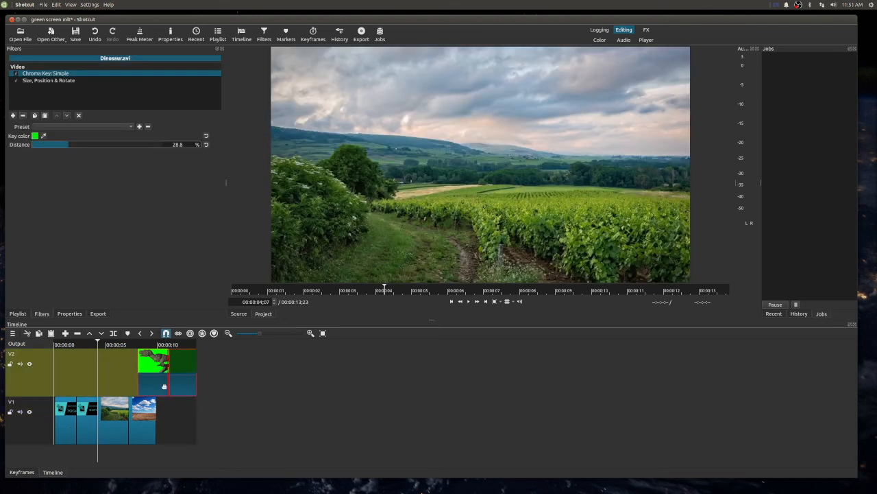
{"action": "left_click", "coordinate": [126, 383]}
{"action": "left_click_drag", "start_coordinate": [180, 388], "coordinate": [130, 387]}
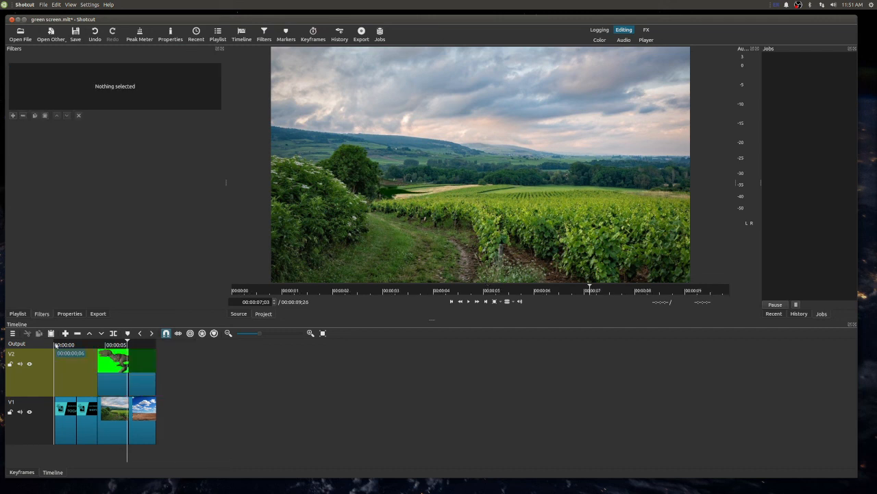
{"action": "left_click", "coordinate": [69, 363]}
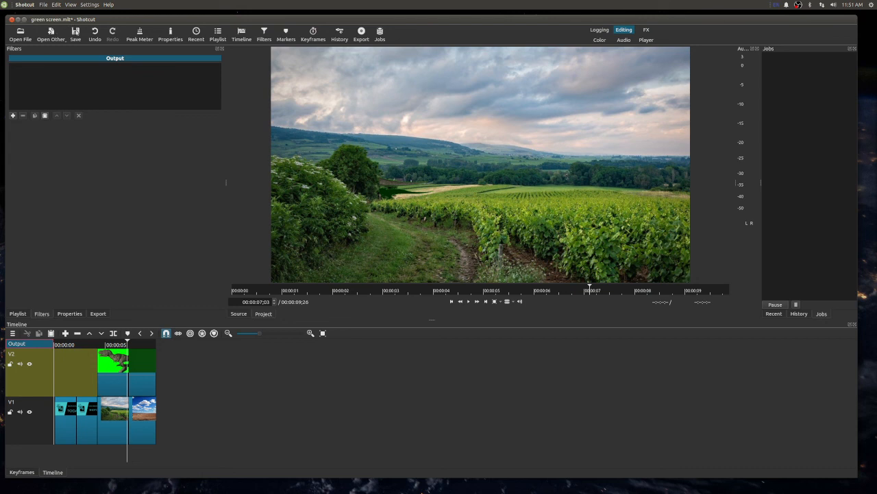
{"action": "left_click", "coordinate": [75, 34]}
- Play back the project from the start into the vineyard scene
{"action": "left_click", "coordinate": [56, 344]}
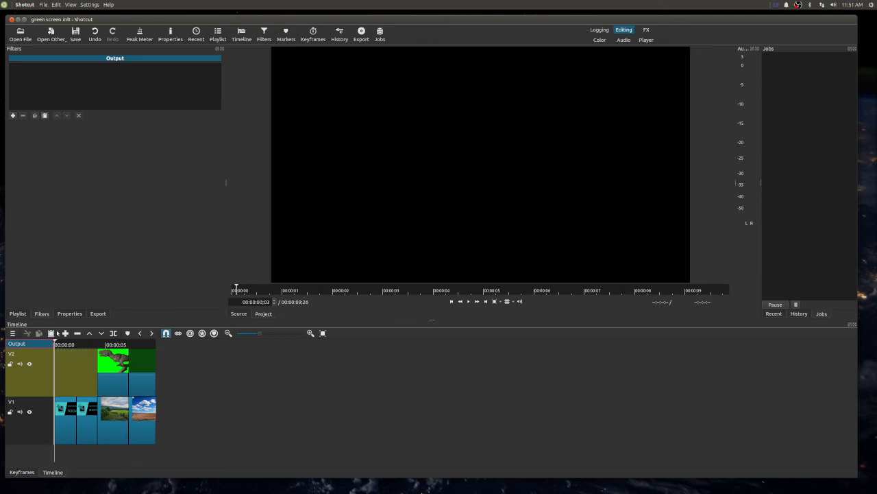
{"action": "key", "text": "space"}
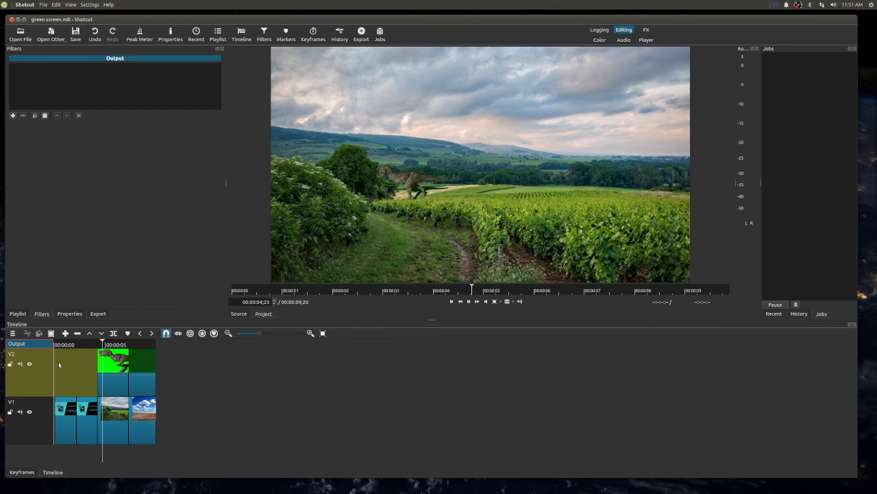
{"action": "key", "text": "space"}
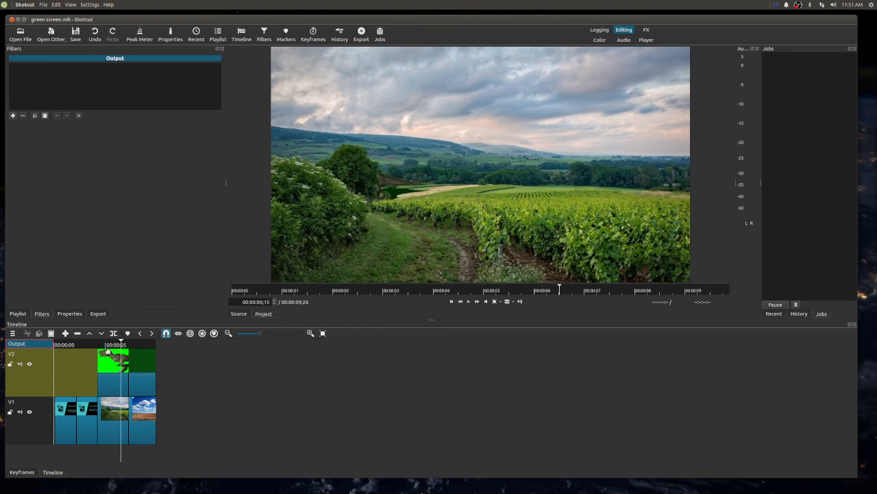
- Move the Dinosaur.avi clip's Size, Position & Rotate frame to position about 345, 341 in the vineyard
{"action": "left_click", "coordinate": [108, 361]}
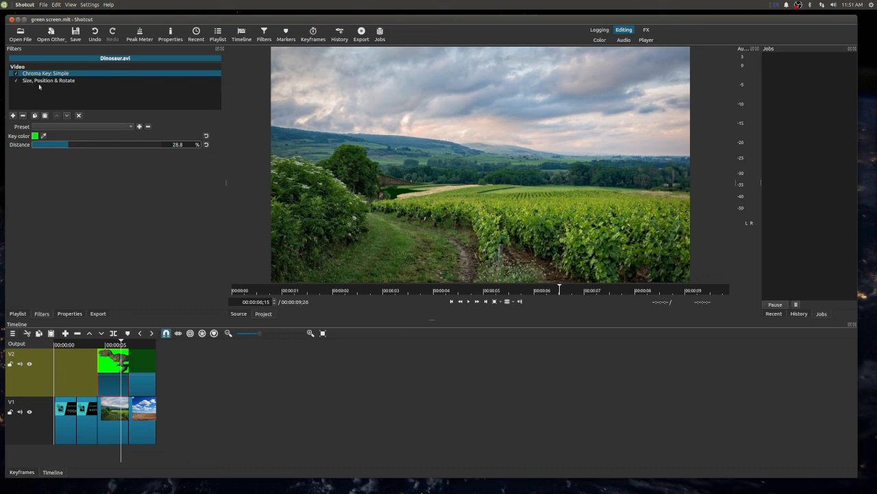
{"action": "left_click", "coordinate": [32, 80]}
{"action": "left_click_drag", "start_coordinate": [418, 179], "coordinate": [426, 177]}
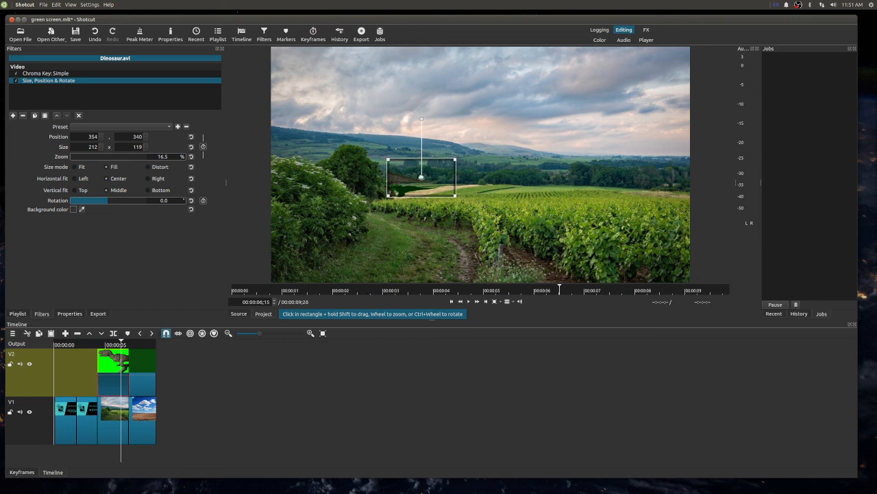
{"action": "left_click_drag", "start_coordinate": [420, 177], "coordinate": [415, 179]}
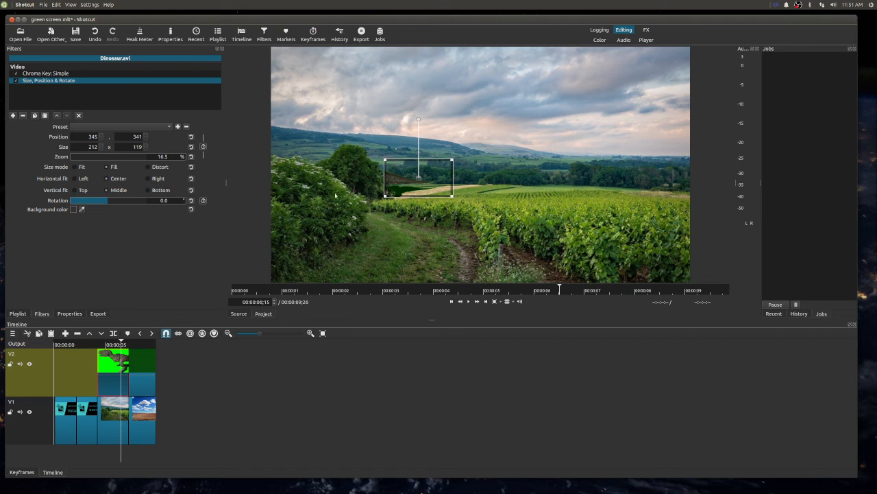
- Play back the rest of the project, and replay it from the start to the end
{"action": "key", "text": "space"}
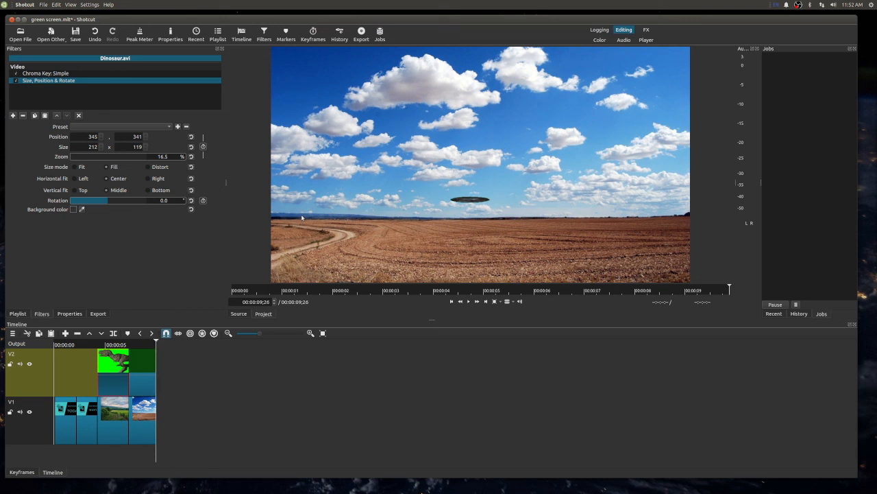
{"action": "left_click", "coordinate": [55, 346]}
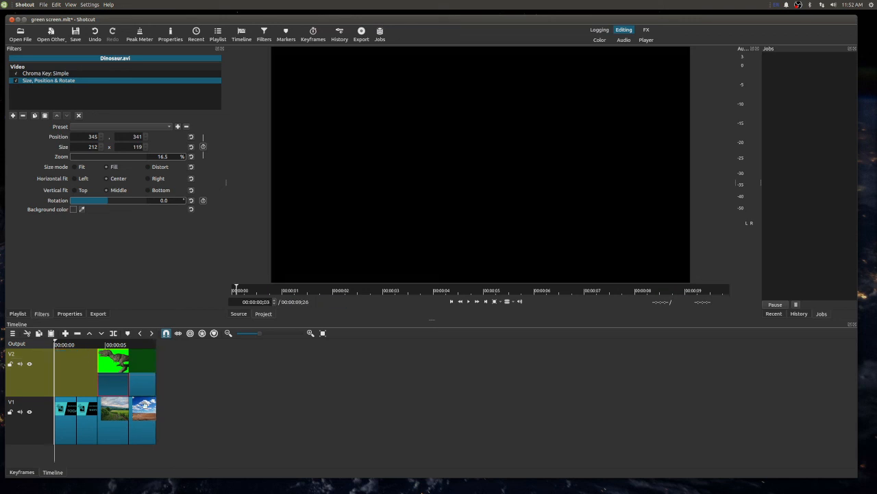
{"action": "key", "text": "space"}
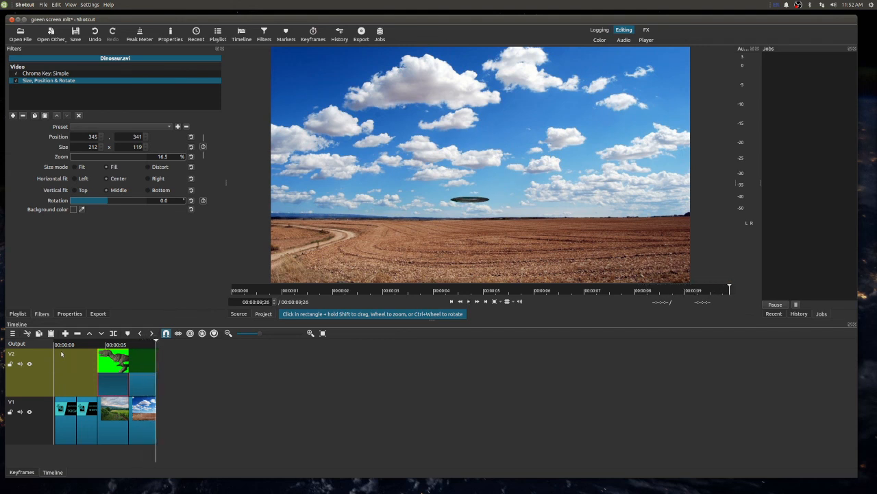
- Add an audio track to the timeline below V1
{"action": "left_click", "coordinate": [17, 433]}
{"action": "left_click", "coordinate": [9, 387]}
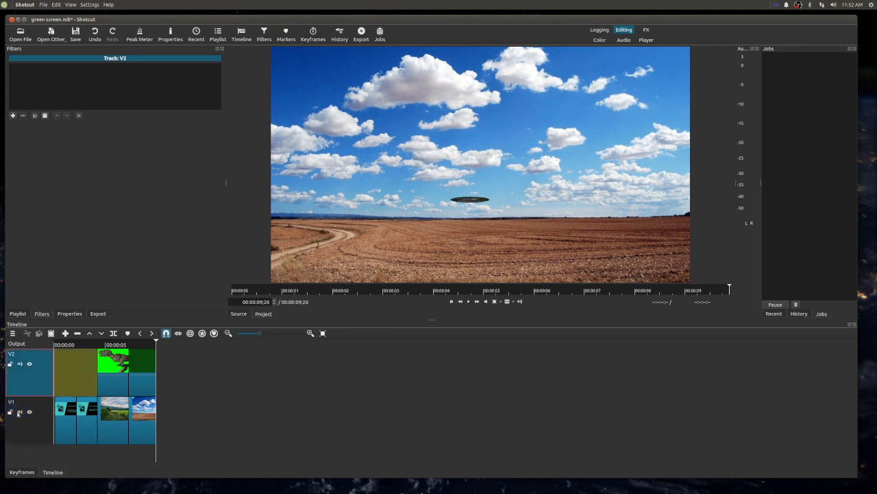
{"action": "left_click", "coordinate": [23, 428]}
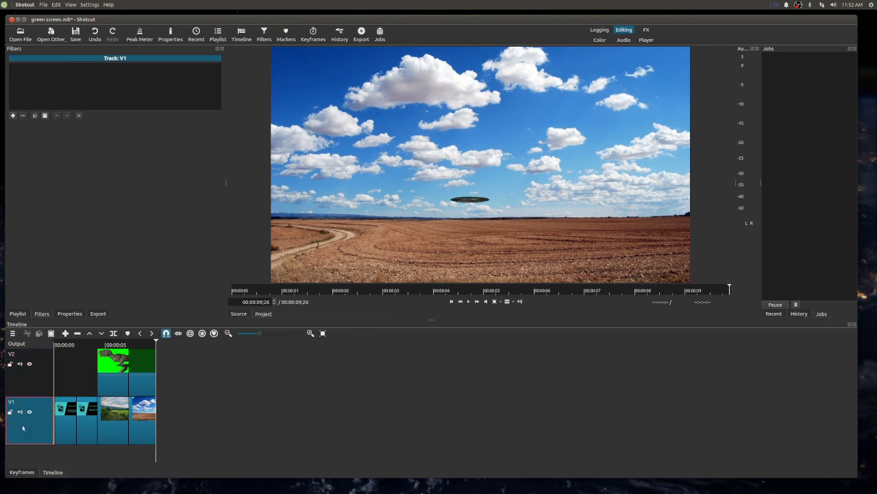
{"action": "right_click", "coordinate": [22, 428]}
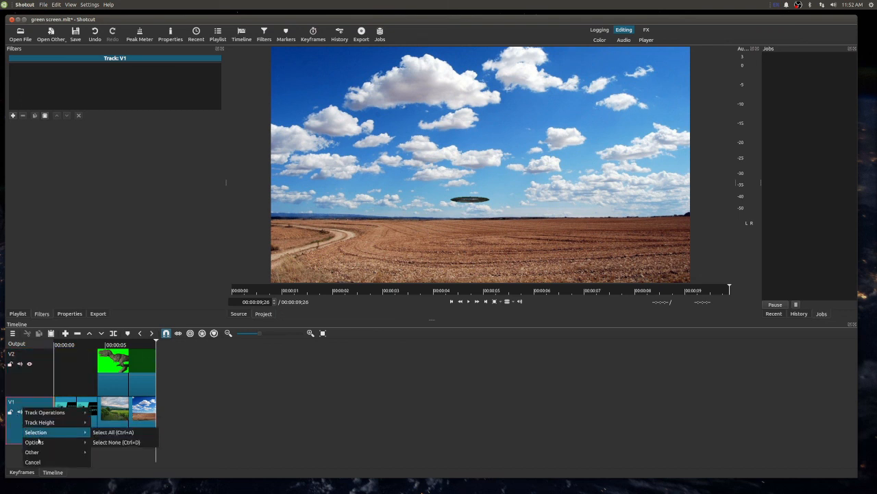
{"action": "mouse_move", "coordinate": [55, 413]}
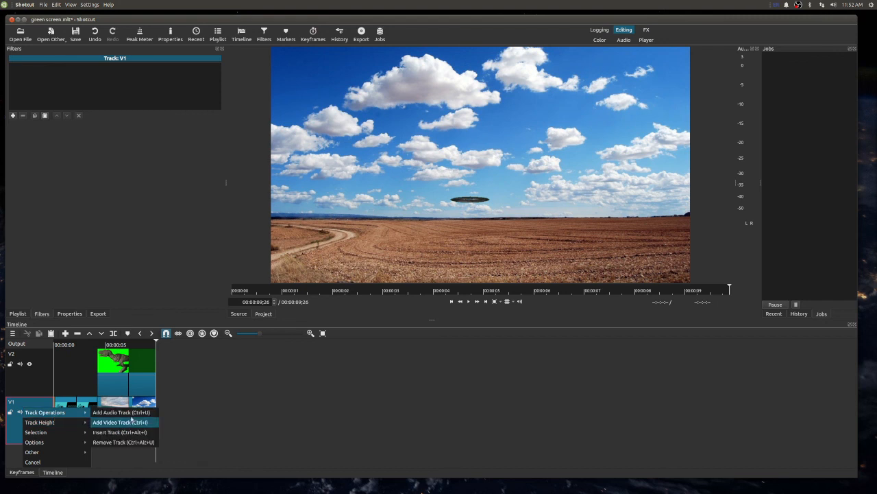
{"action": "left_click", "coordinate": [134, 412]}
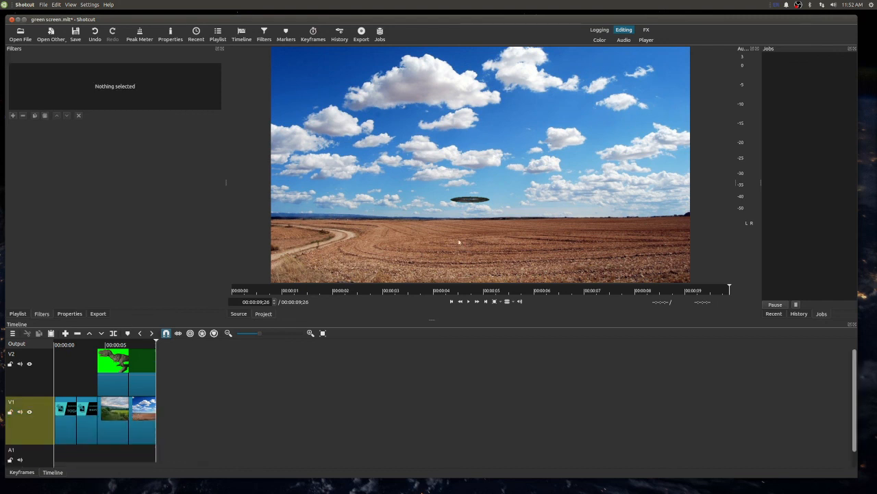
{"action": "left_click", "coordinate": [89, 454]}
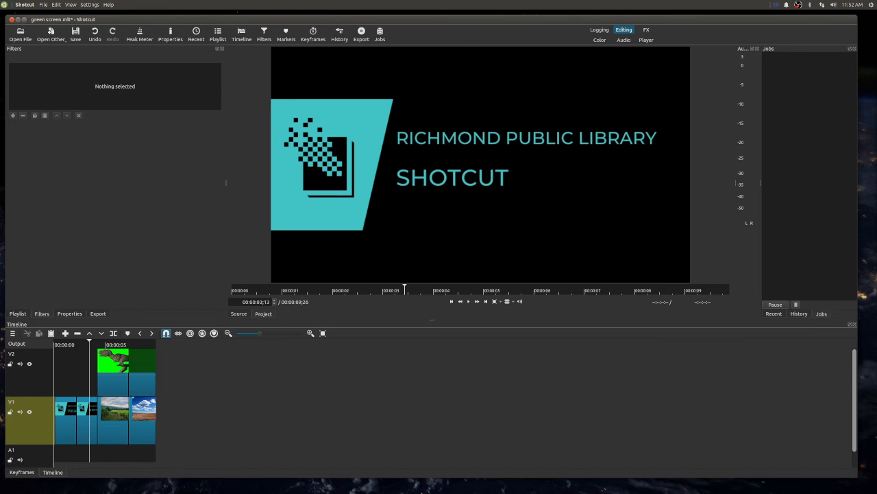
- Add bensound-buddy.mp3 from the RPL/Bensound folder on Extra Drive to the project playlist
{"action": "left_click", "coordinate": [17, 314]}
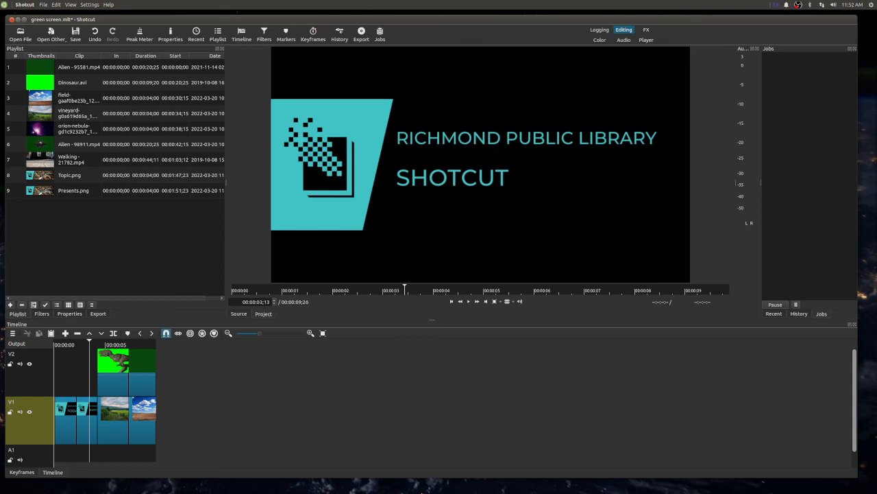
{"action": "mouse_move", "coordinate": [345, 488]}
{"action": "left_click", "coordinate": [371, 479]}
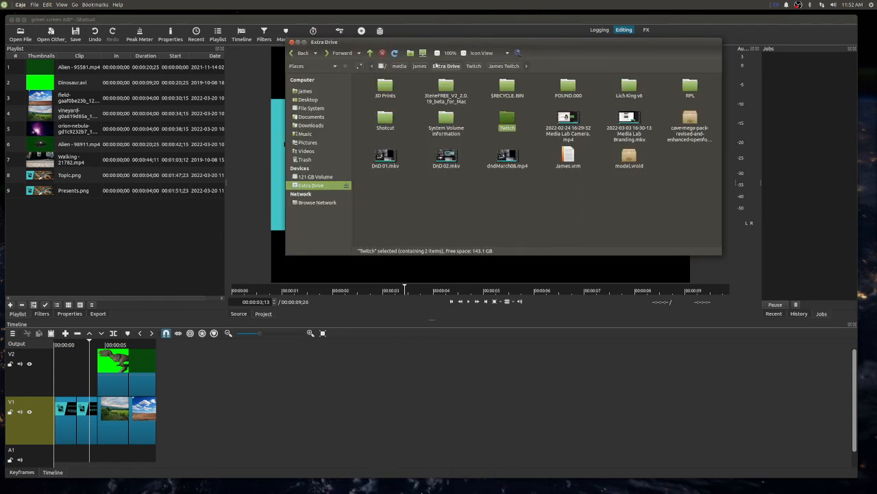
{"action": "left_click", "coordinate": [449, 66]}
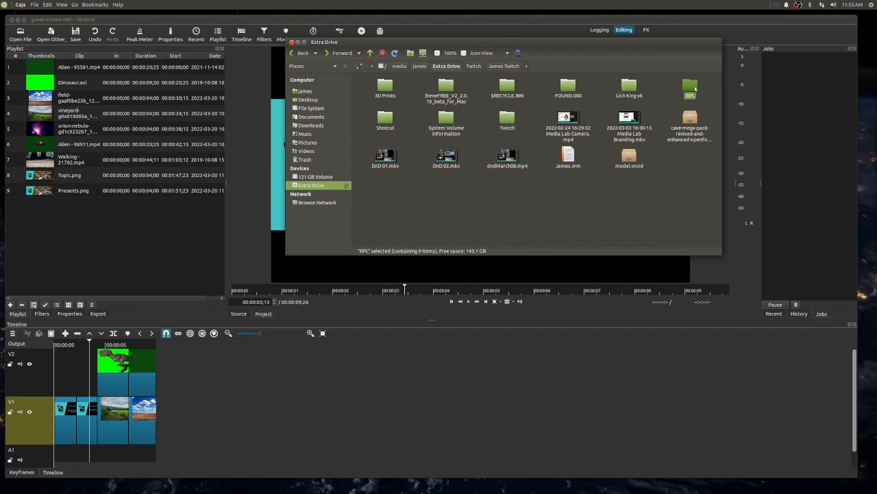
{"action": "double_click", "coordinate": [690, 86]}
{"action": "double_click", "coordinate": [388, 87]}
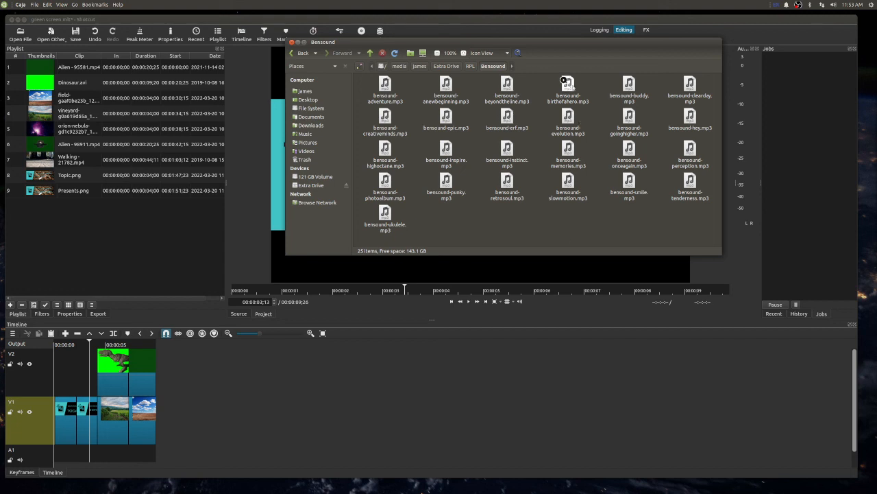
{"action": "left_click", "coordinate": [628, 84]}
{"action": "left_click_drag", "start_coordinate": [628, 83], "coordinate": [156, 226]}
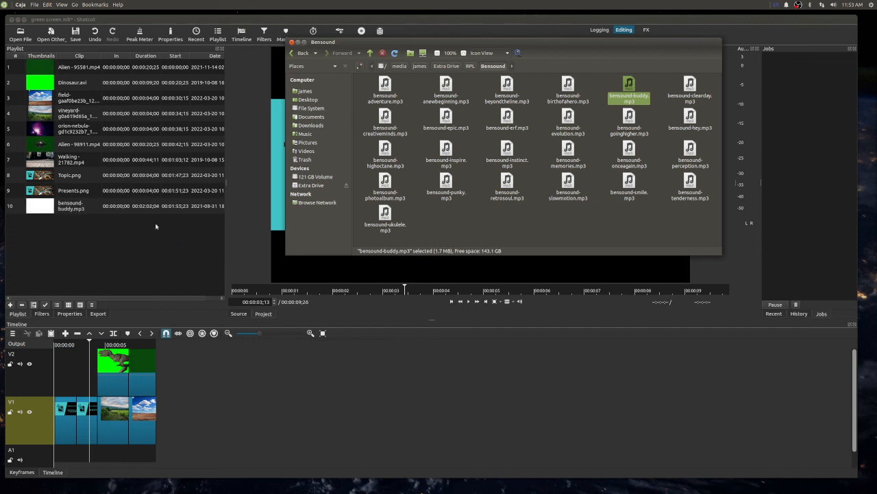
{"action": "left_click", "coordinate": [291, 43]}
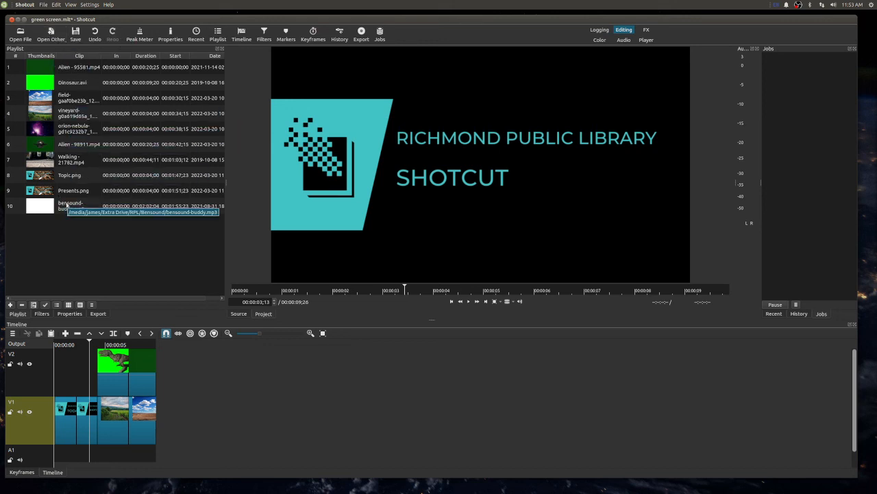
- Play bensound-buddy.mp3 from the playlist to preview its sound, and open Presents.png in the player in its place
{"action": "left_click", "coordinate": [69, 206]}
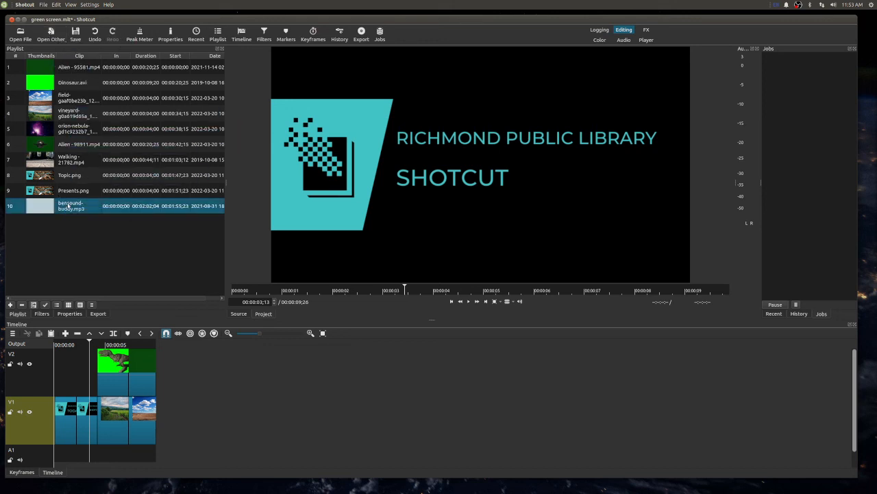
{"action": "double_click", "coordinate": [69, 206]}
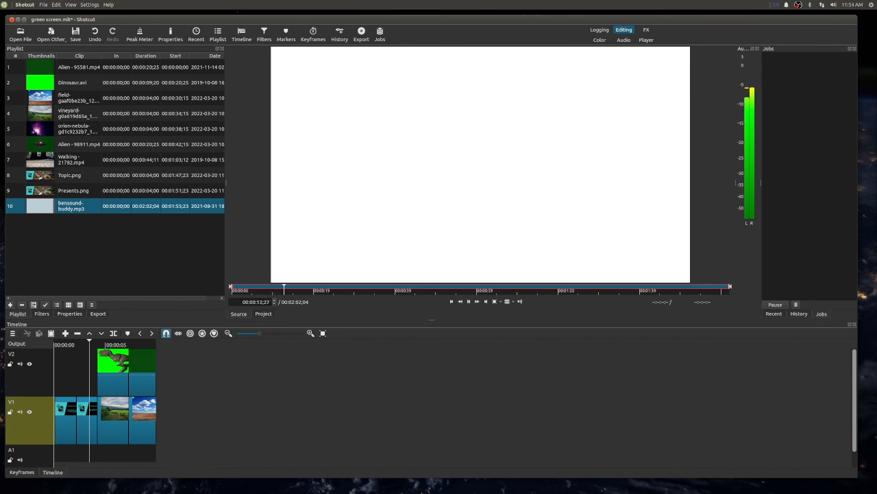
{"action": "key", "text": "alt+Tab"}
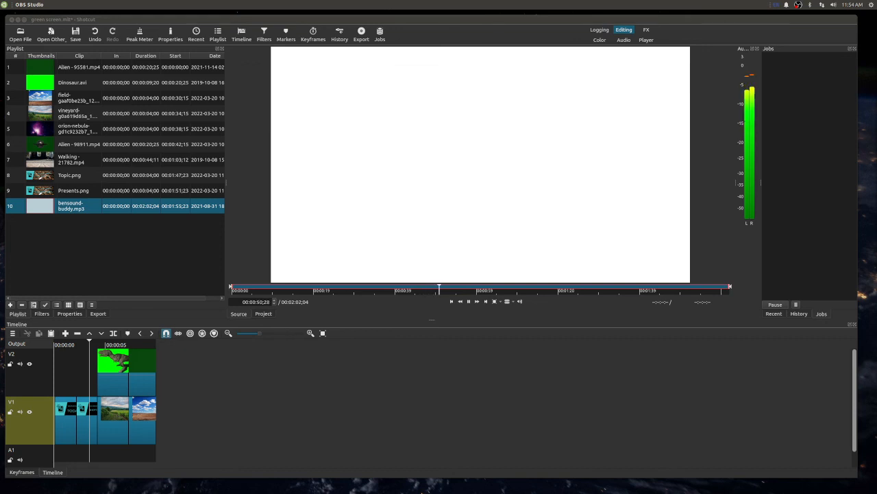
{"action": "mouse_move", "coordinate": [876, 88]}
{"action": "left_mouse_down"}
{"action": "mouse_move", "coordinate": [870, 131]}
{"action": "mouse_move", "coordinate": [876, 88]}
{"action": "left_mouse_up"}
{"action": "double_click", "coordinate": [66, 193]}
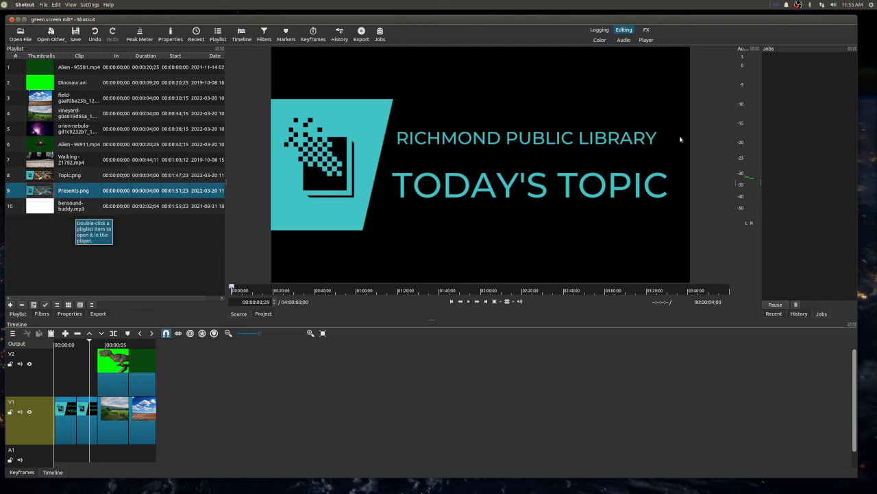
{"action": "key", "text": "alt+Tab"}
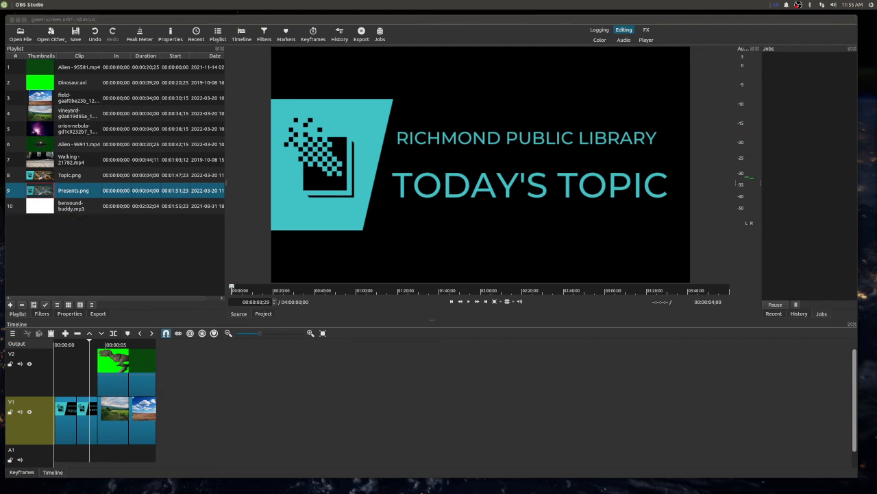